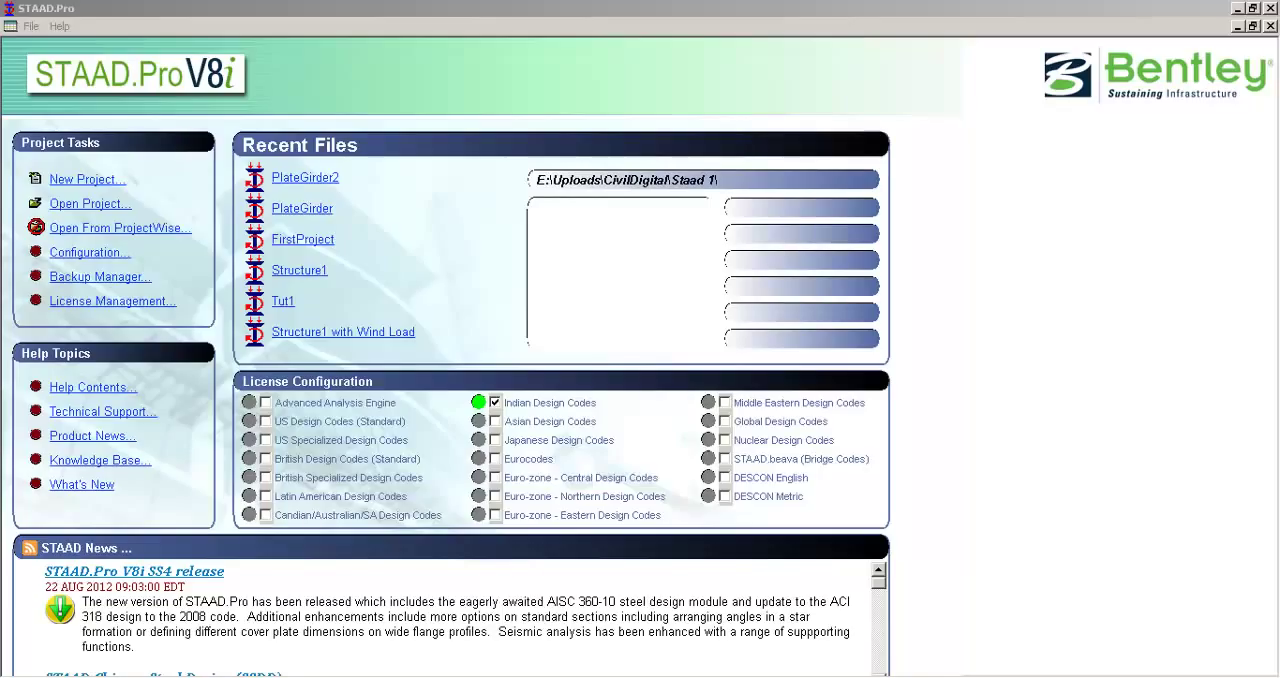
Step: Look over the background color and section profile table settings in the program configuration, and set the base unit to Metric
left_click(590, 20)
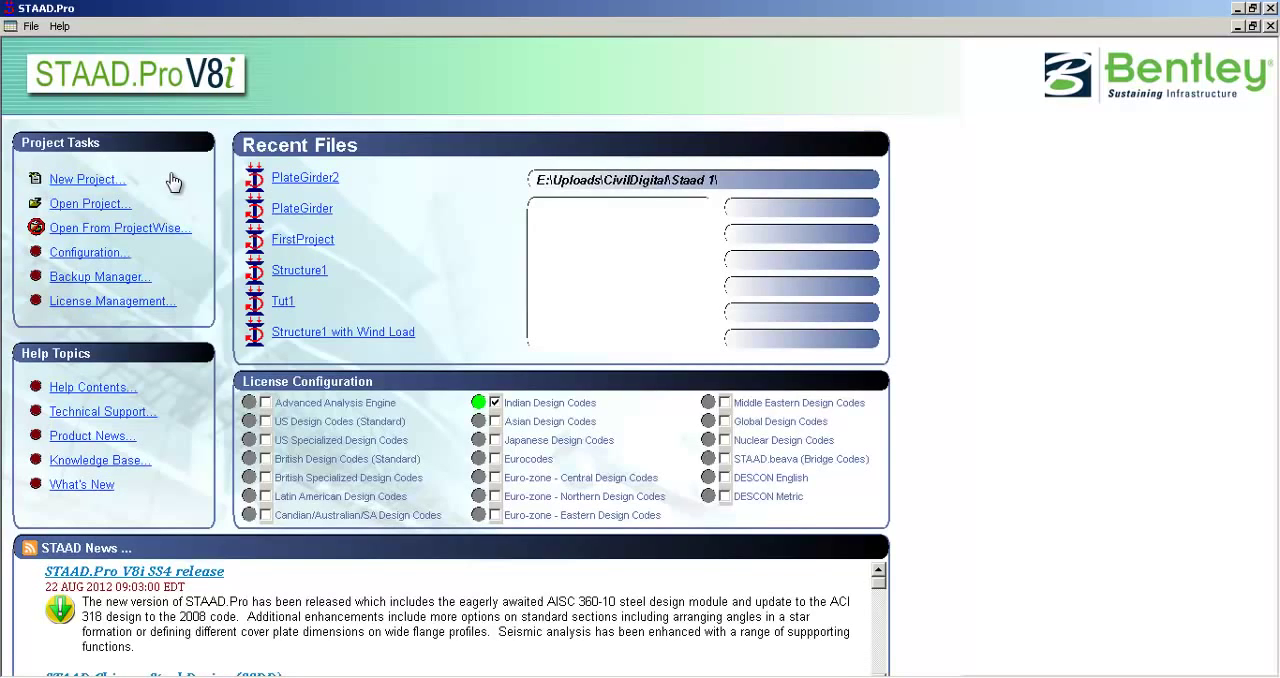
left_click(88, 254)
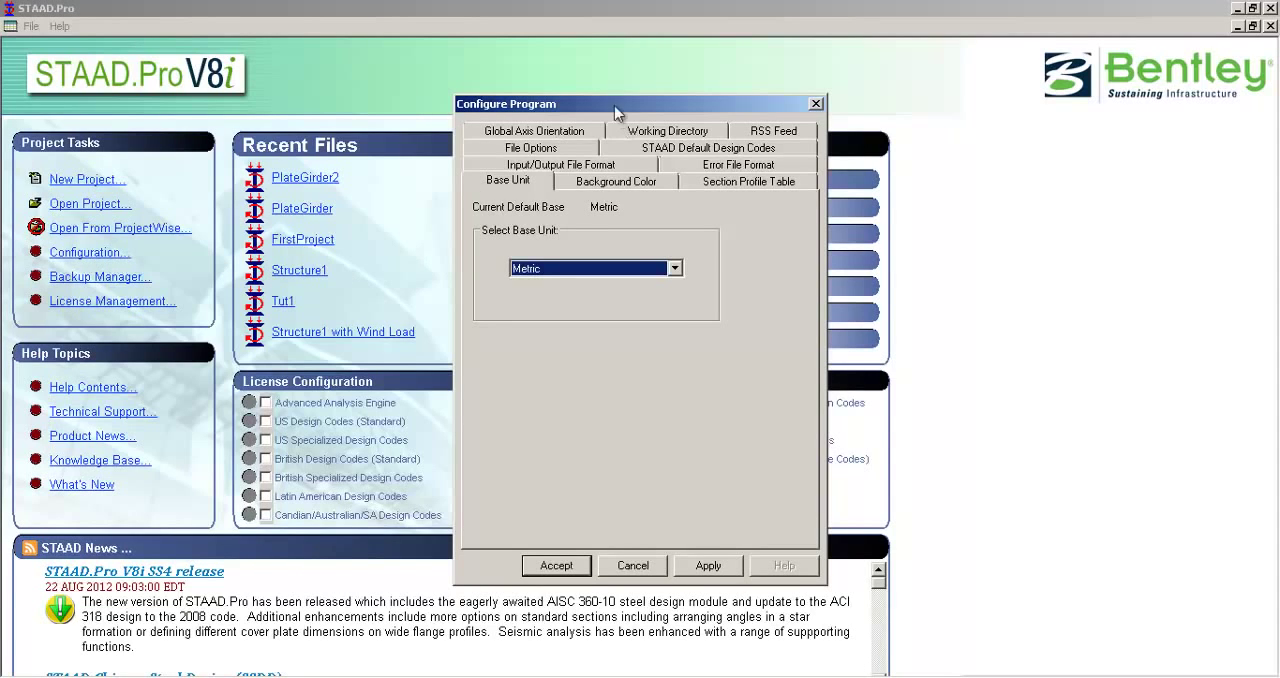
left_click_drag(590, 104, 520, 101)
left_click(583, 178)
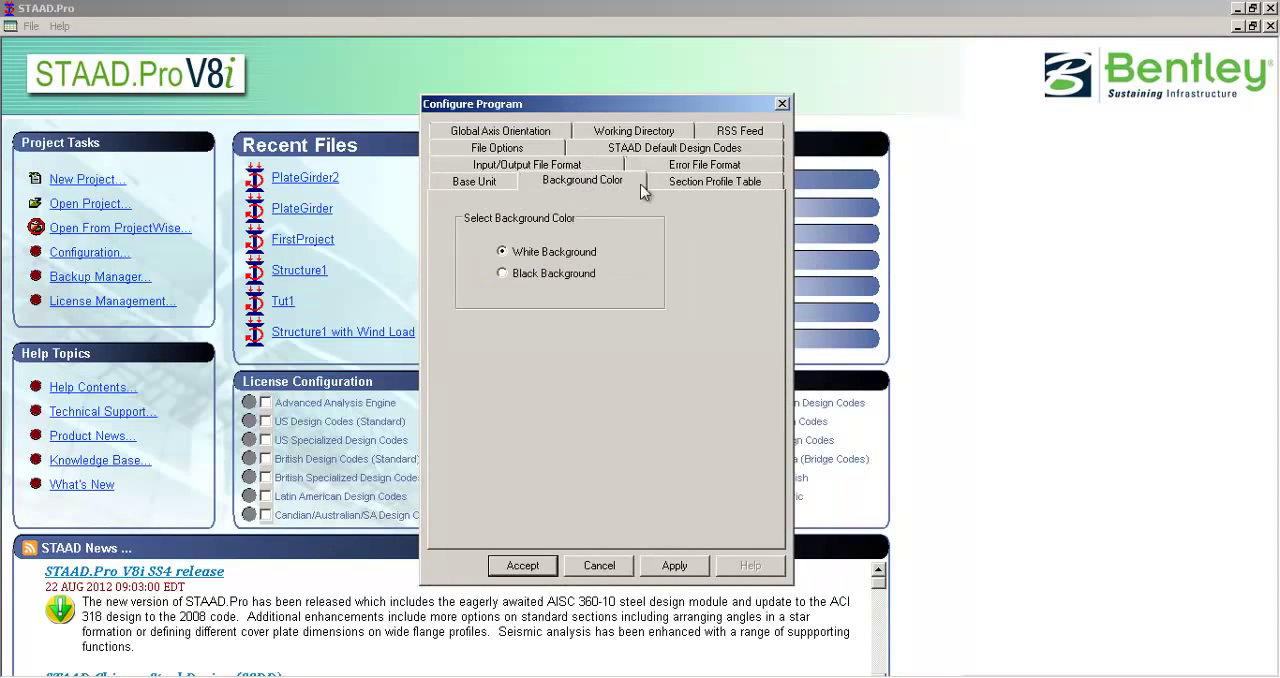
left_click(689, 180)
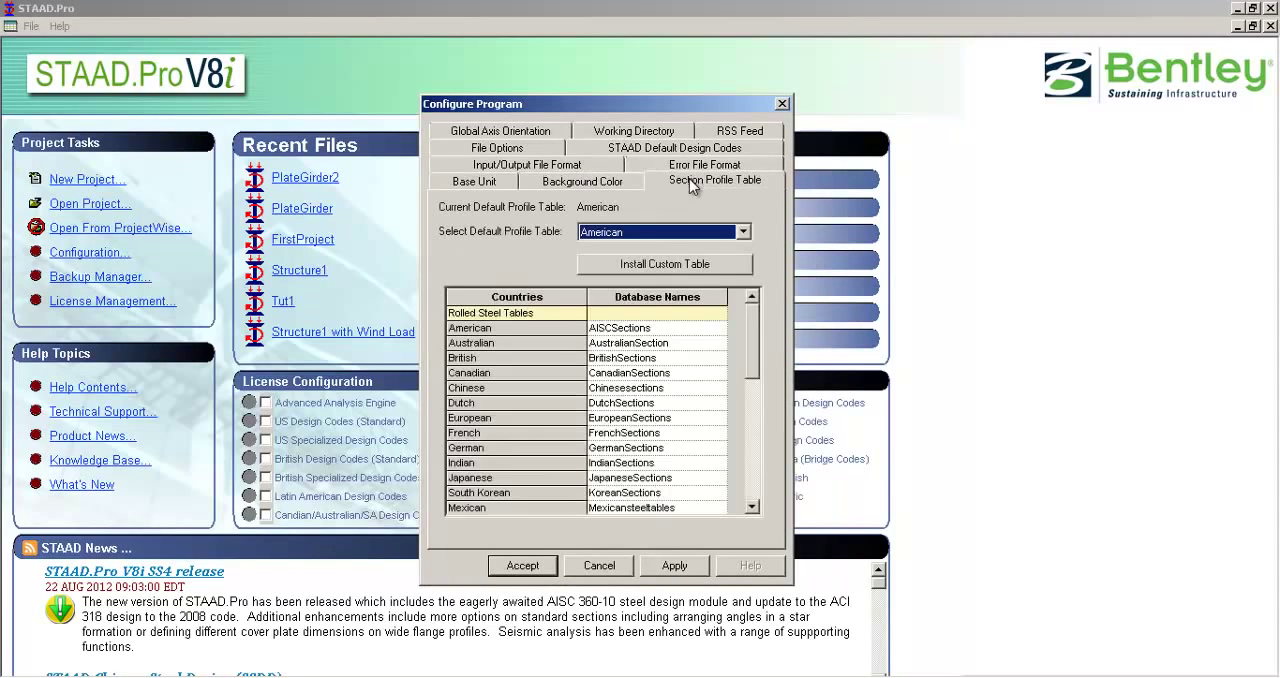
left_click(495, 179)
left_click_drag(538, 99, 537, 124)
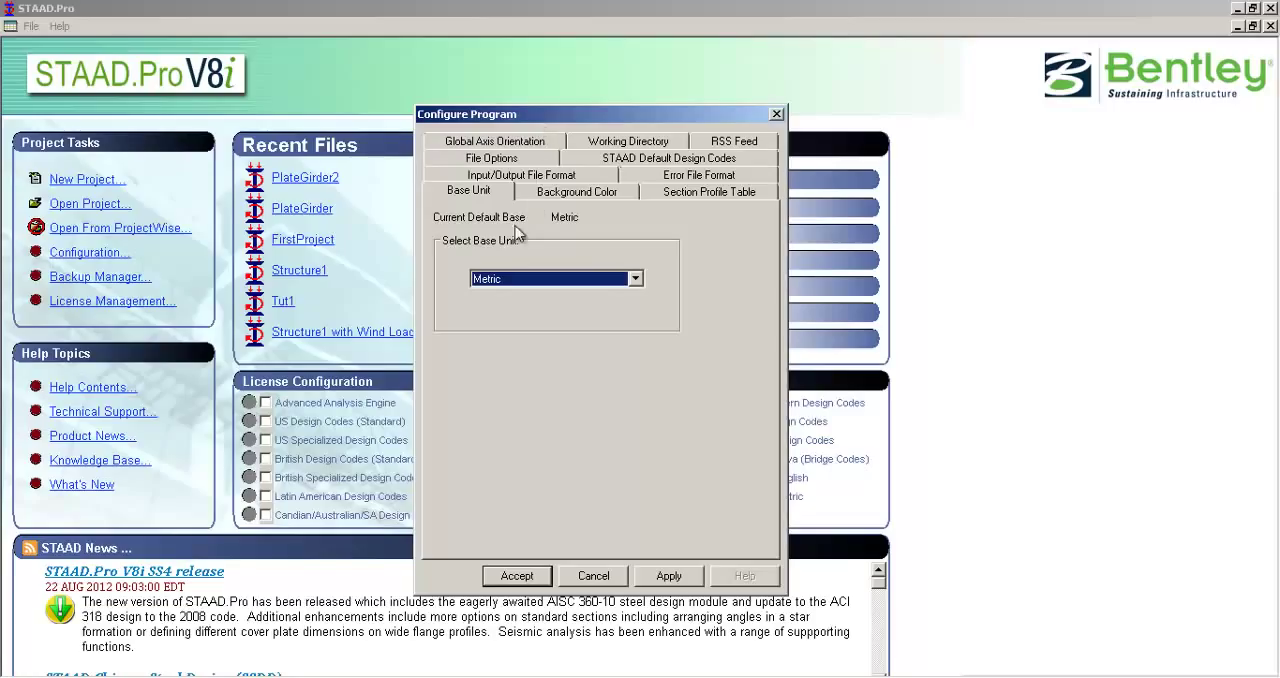
left_click(496, 280)
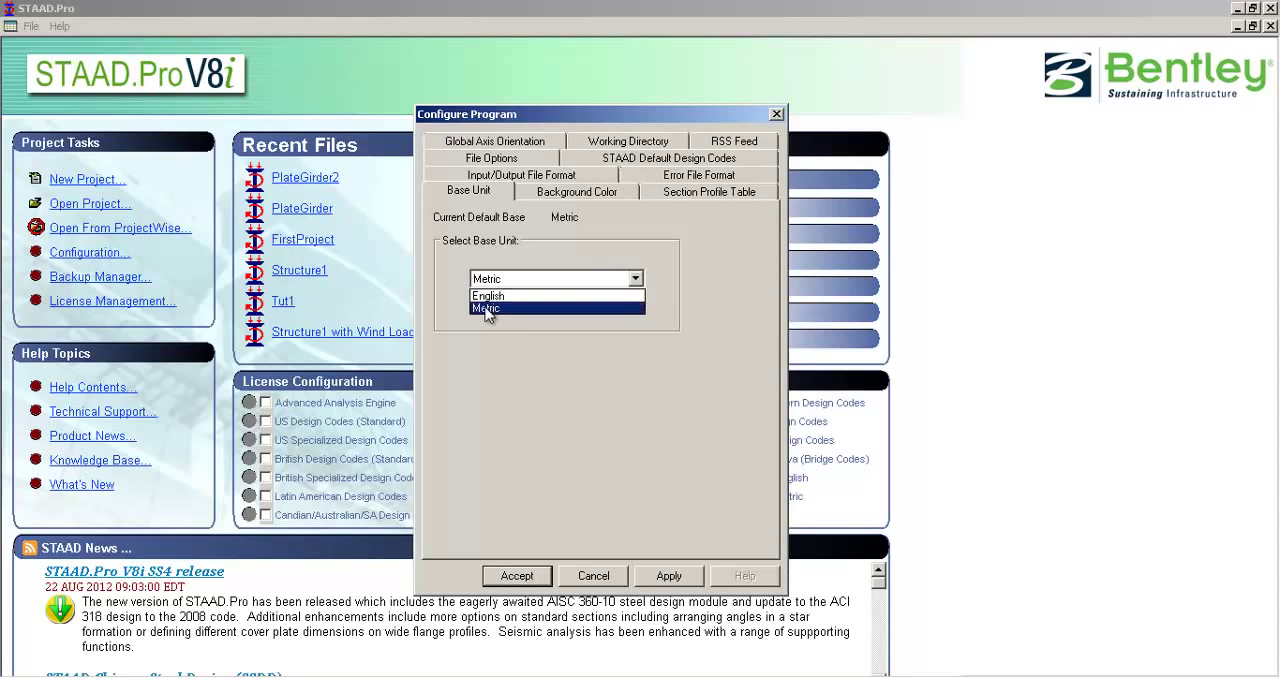
left_click(487, 308)
left_click(515, 578)
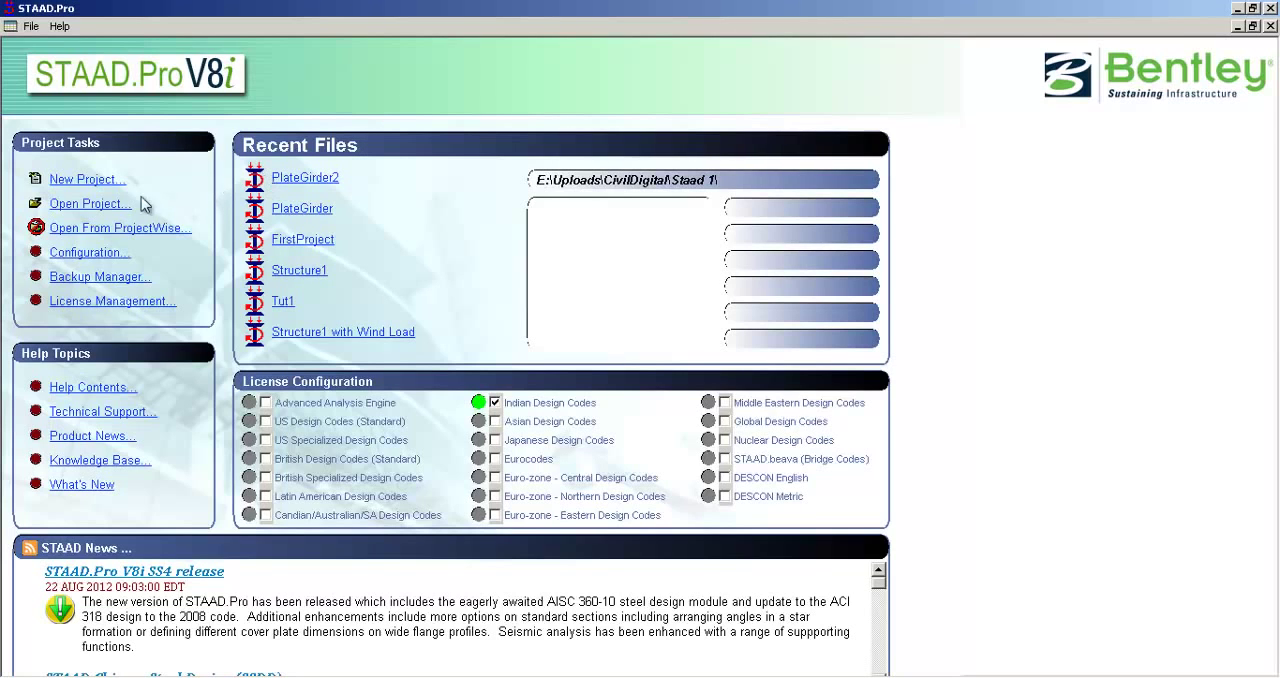
Step: Start a new Space structure project with the file name Tutorial1
left_click(88, 182)
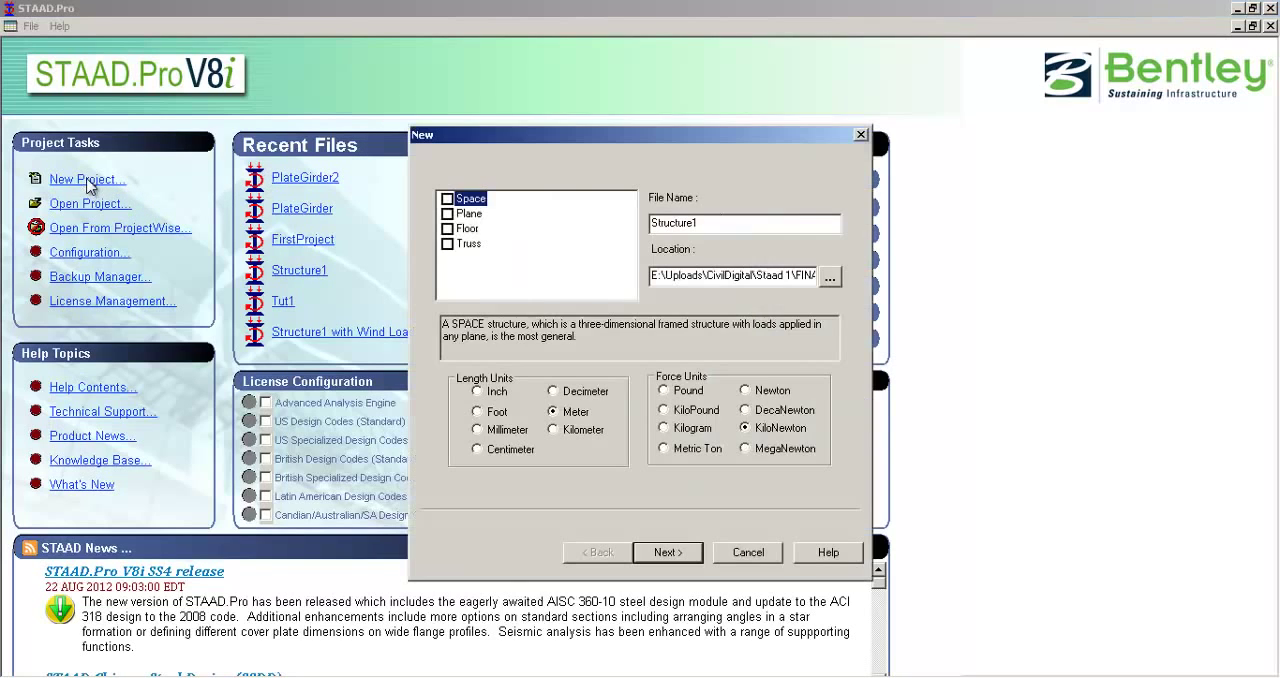
left_click_drag(508, 128, 395, 115)
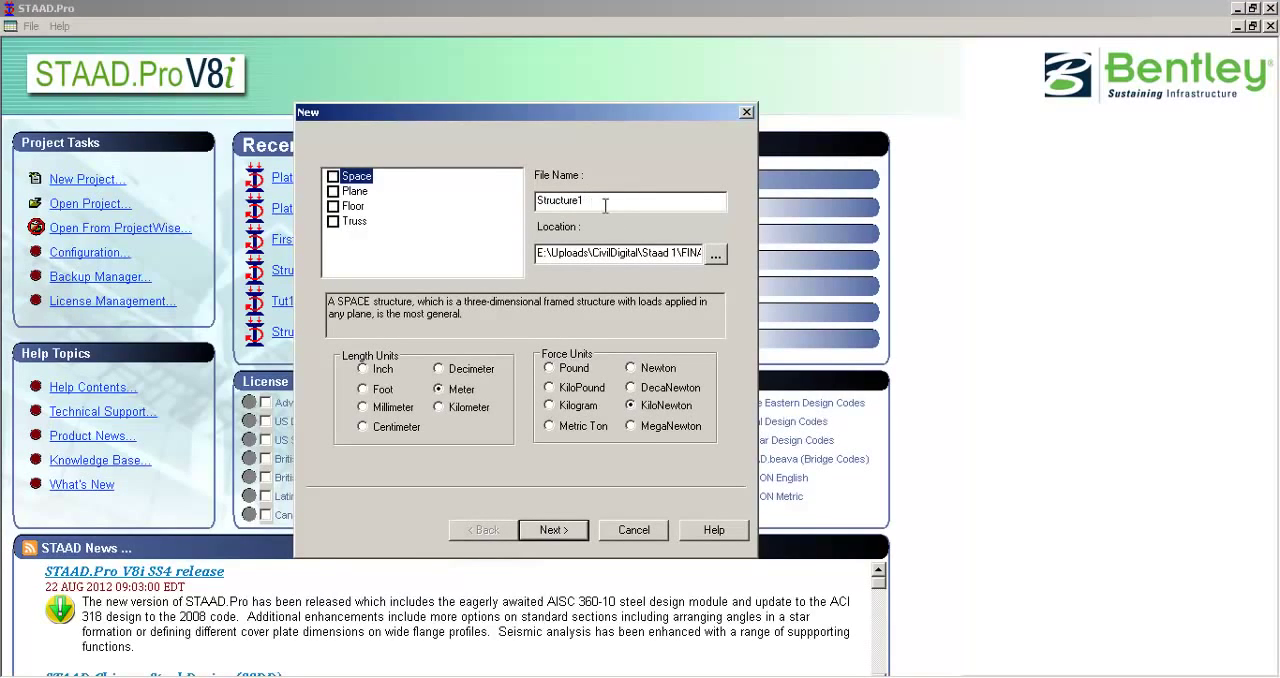
left_click_drag(604, 204, 490, 187)
type("Tutorial1")
left_click_drag(390, 112, 442, 99)
left_click_drag(442, 99, 379, 97)
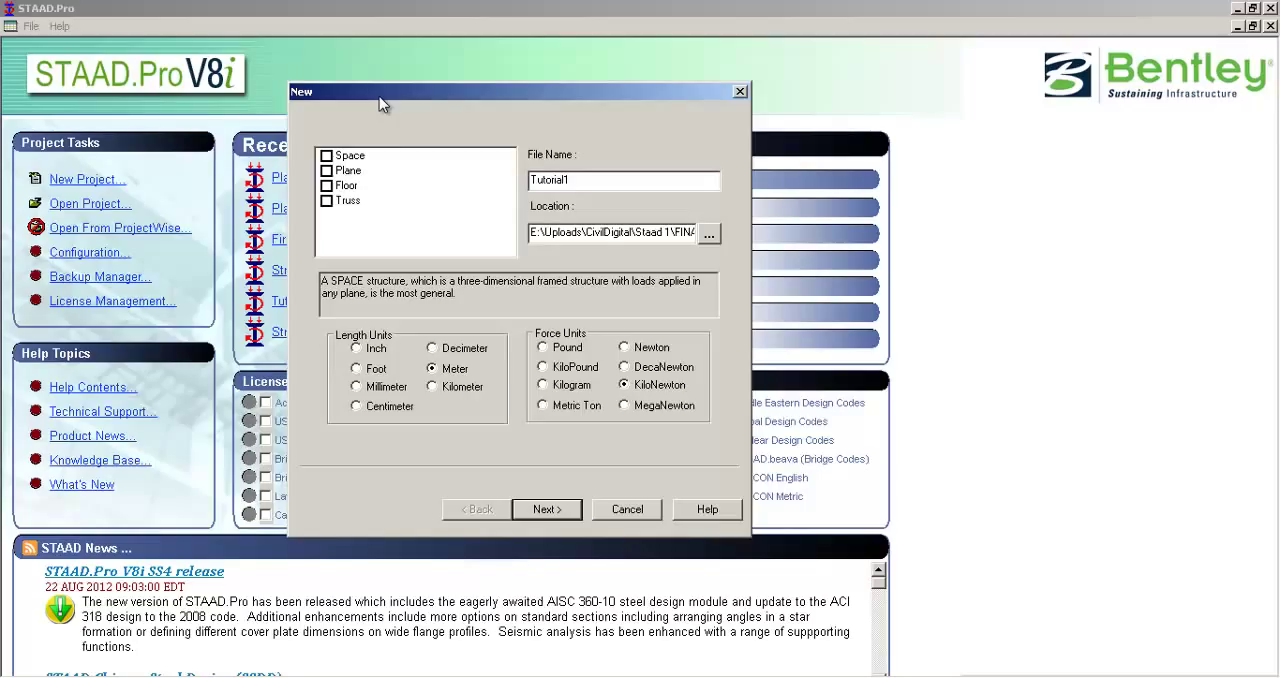
left_click(338, 160)
left_click(558, 510)
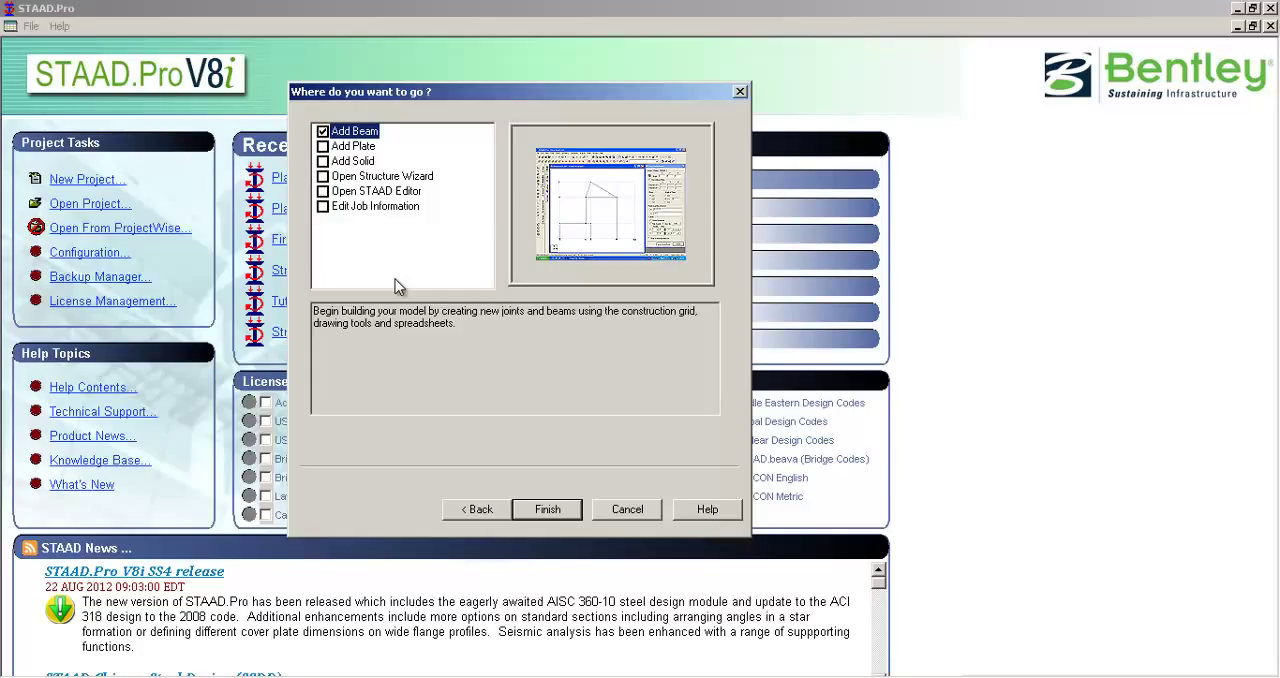
Step: Compare the starting options for the new project, then finish creating it with Add Beam selected
left_click(378, 206)
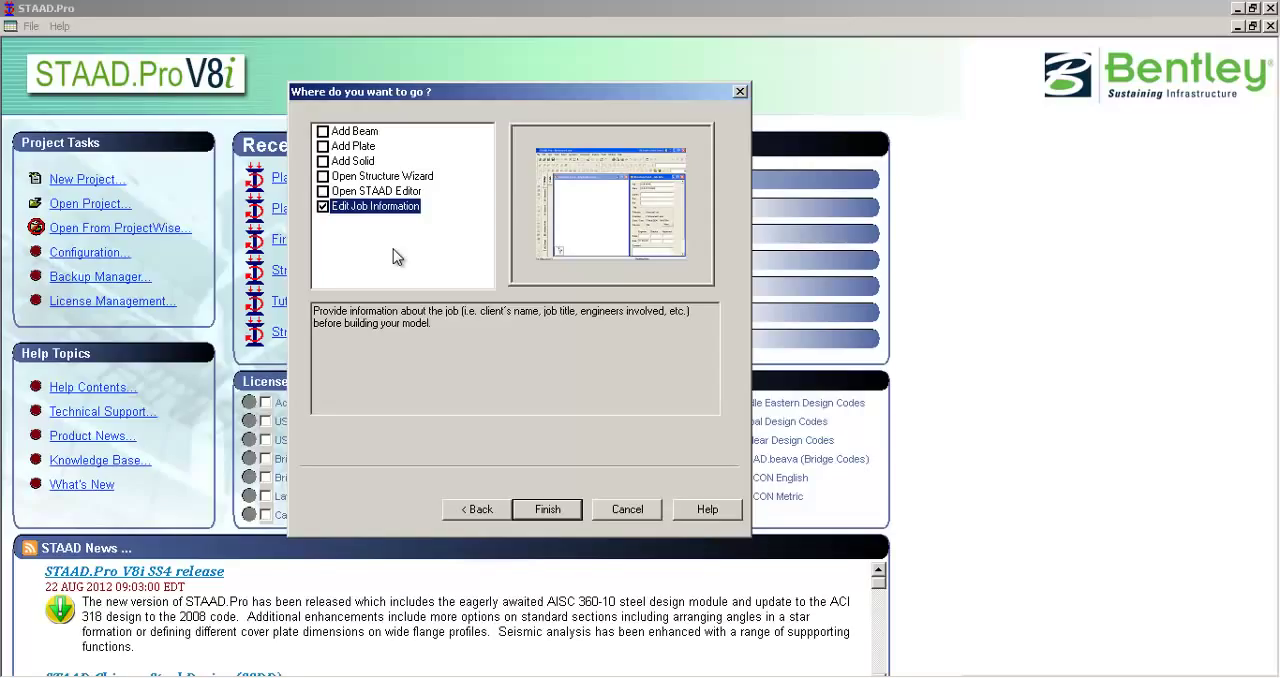
left_click(352, 192)
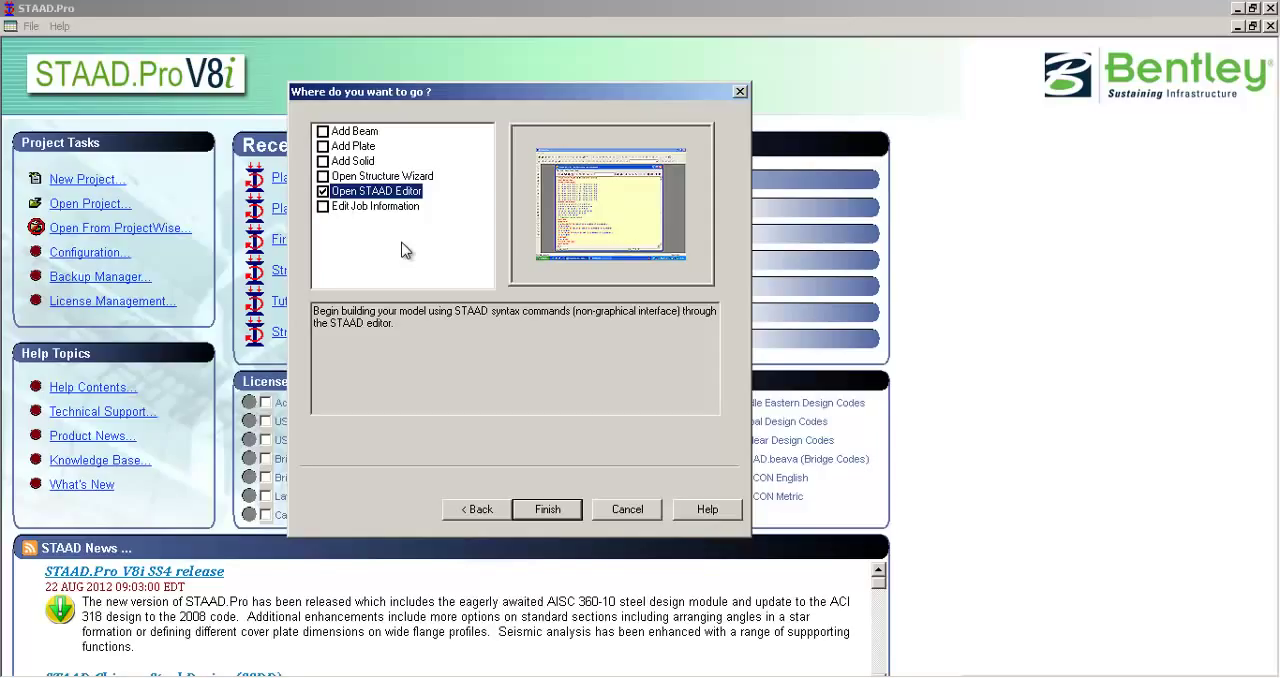
left_click(378, 177)
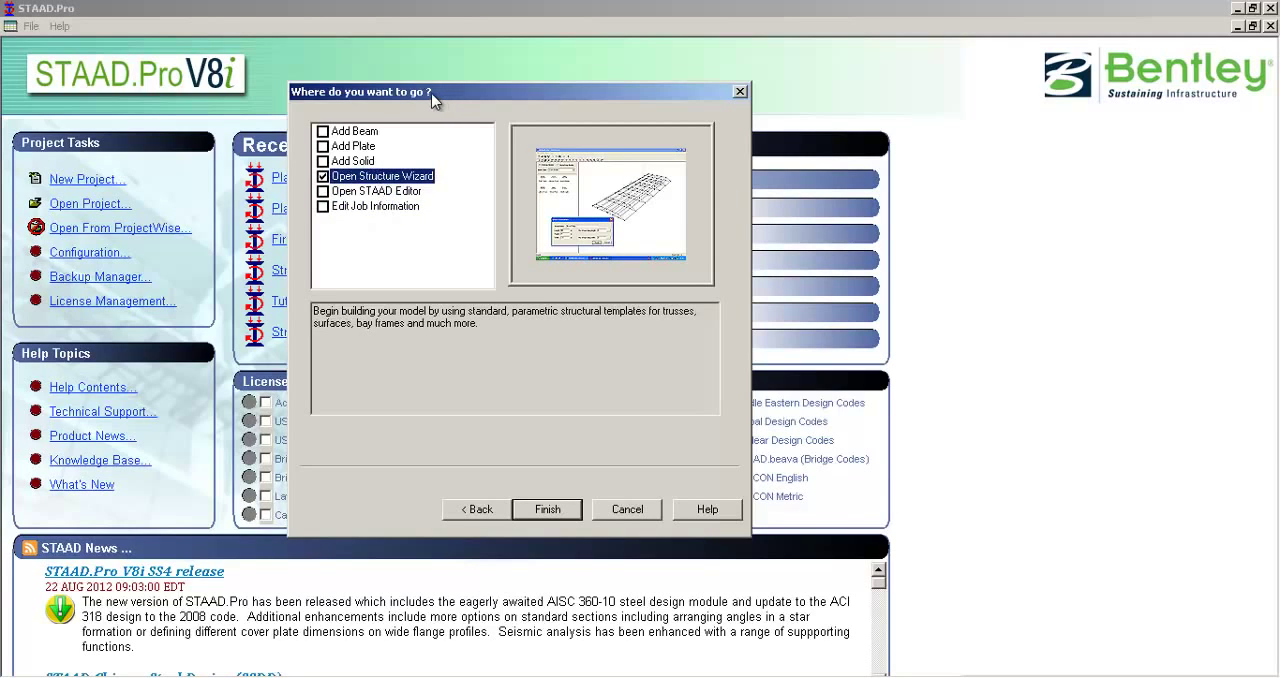
left_click_drag(437, 96, 429, 95)
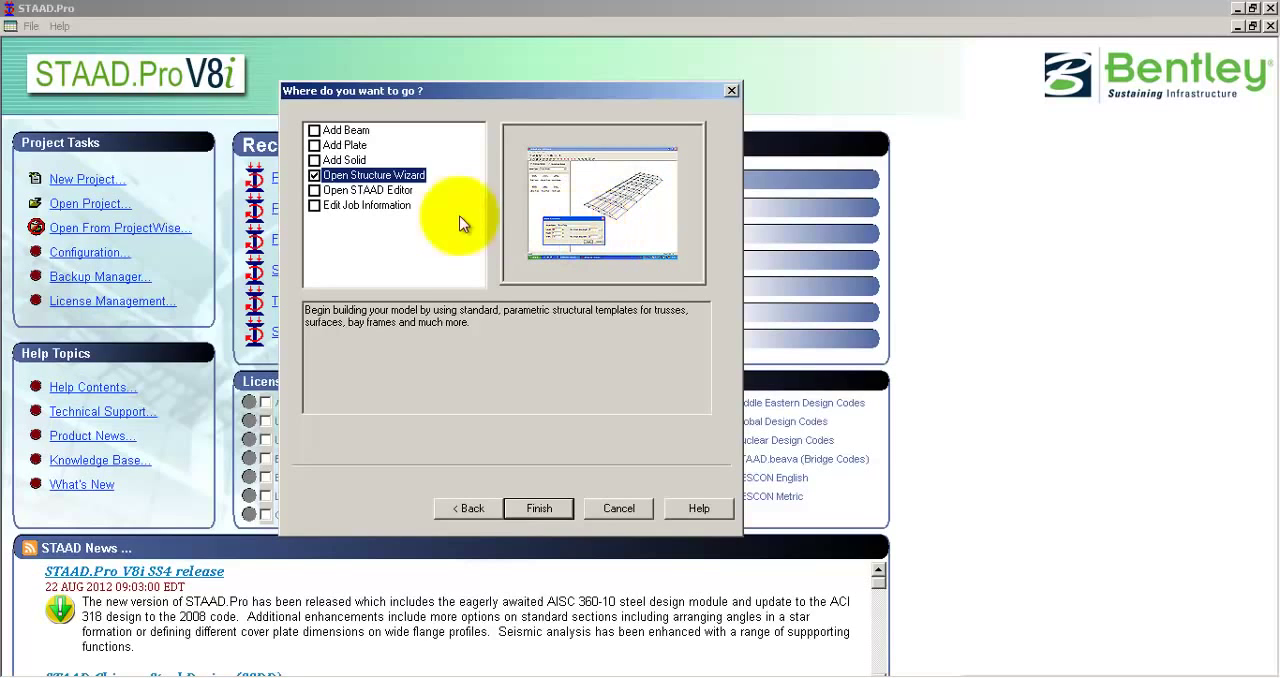
left_click(345, 131)
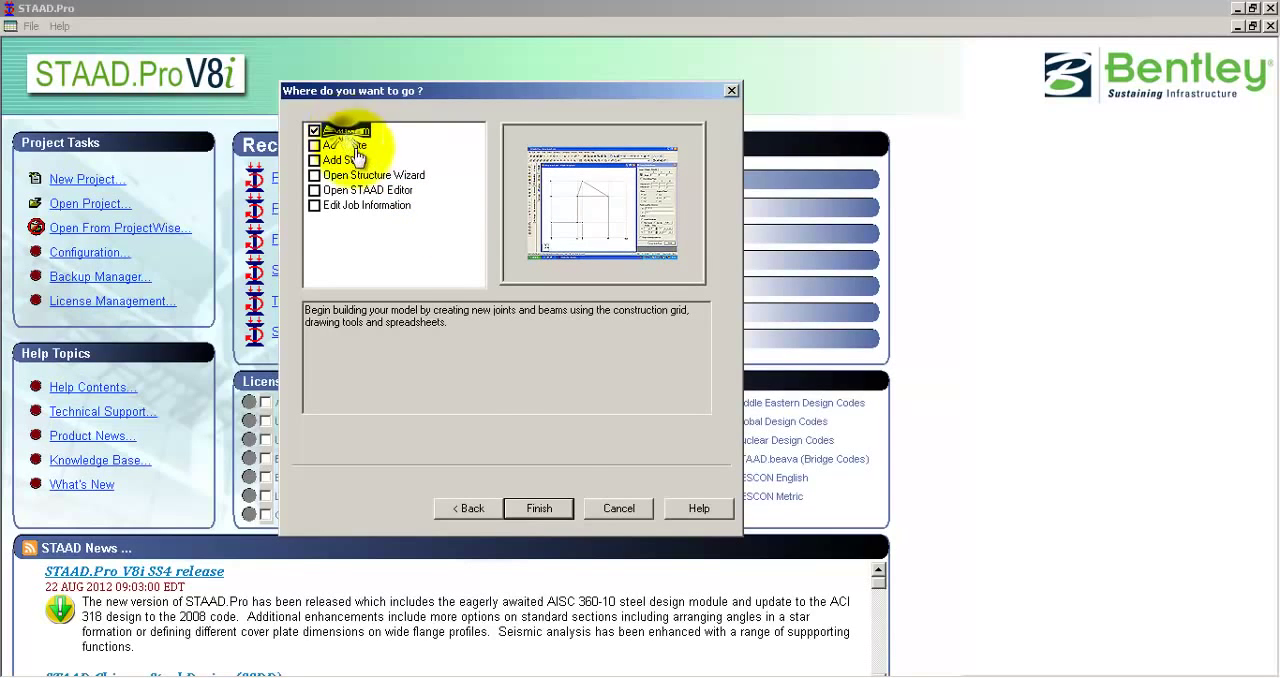
left_click(548, 510)
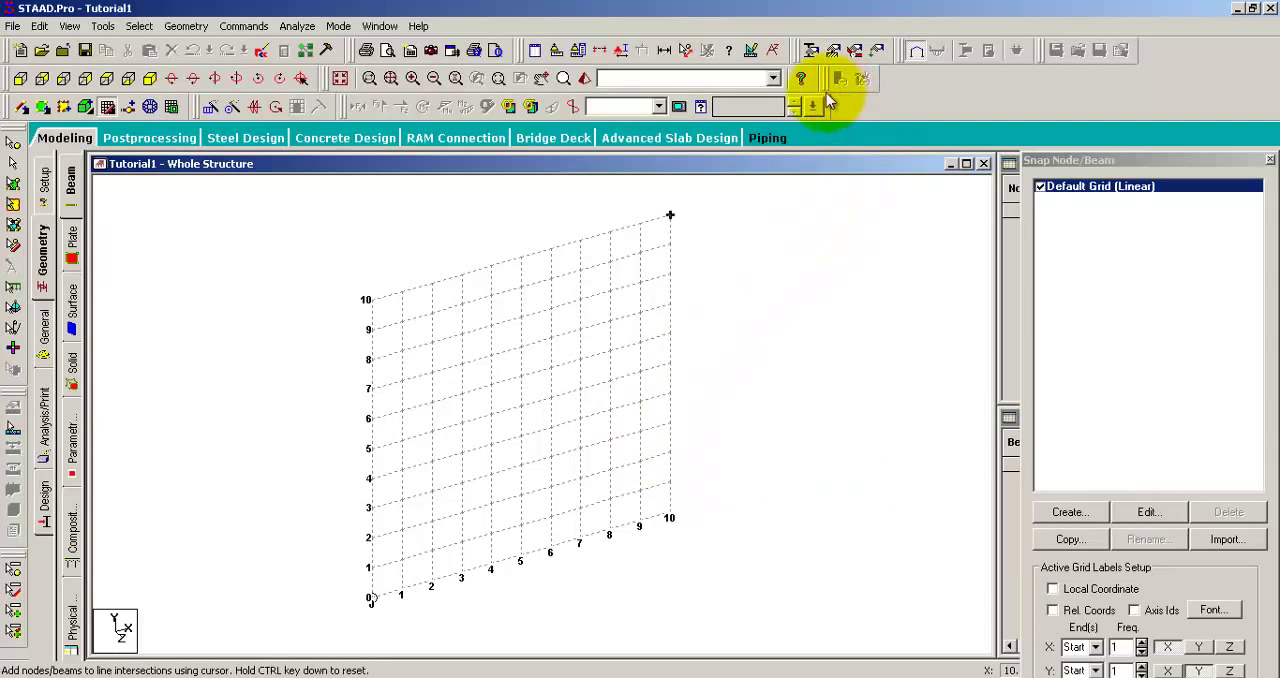
mouse_move(824, 85)
left_mouse_down()
mouse_move(836, 112)
mouse_move(823, 82)
left_mouse_up()
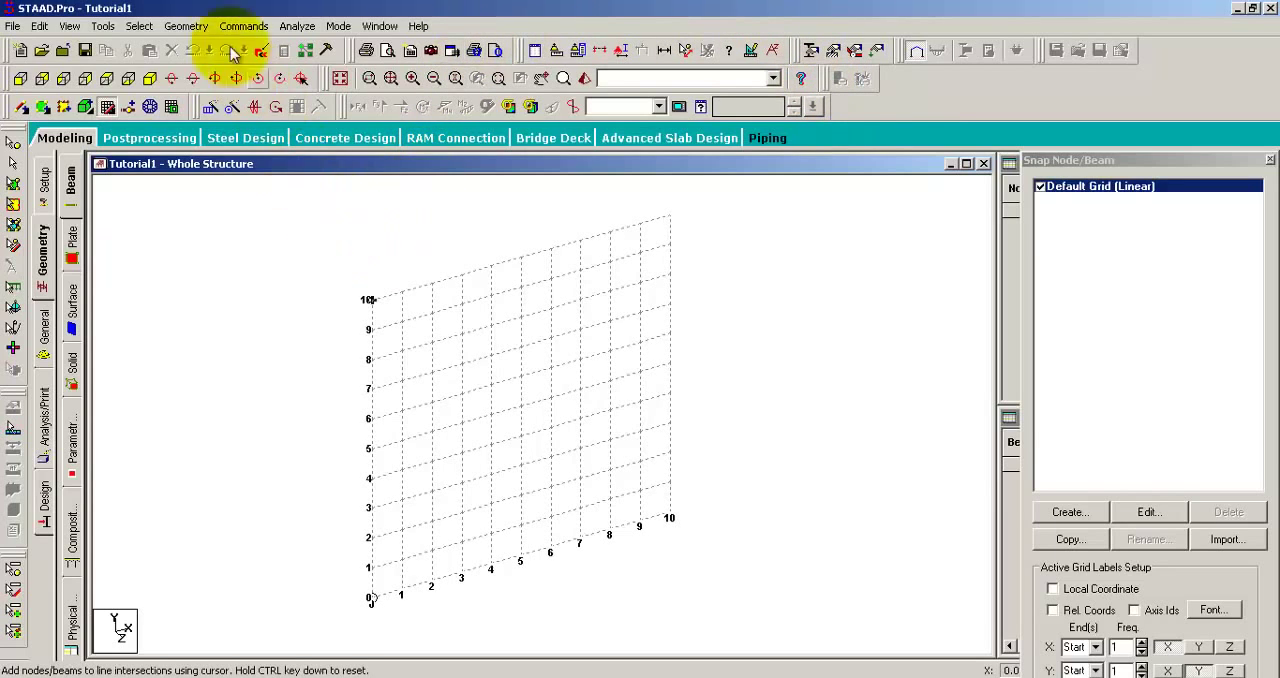
left_click(15, 27)
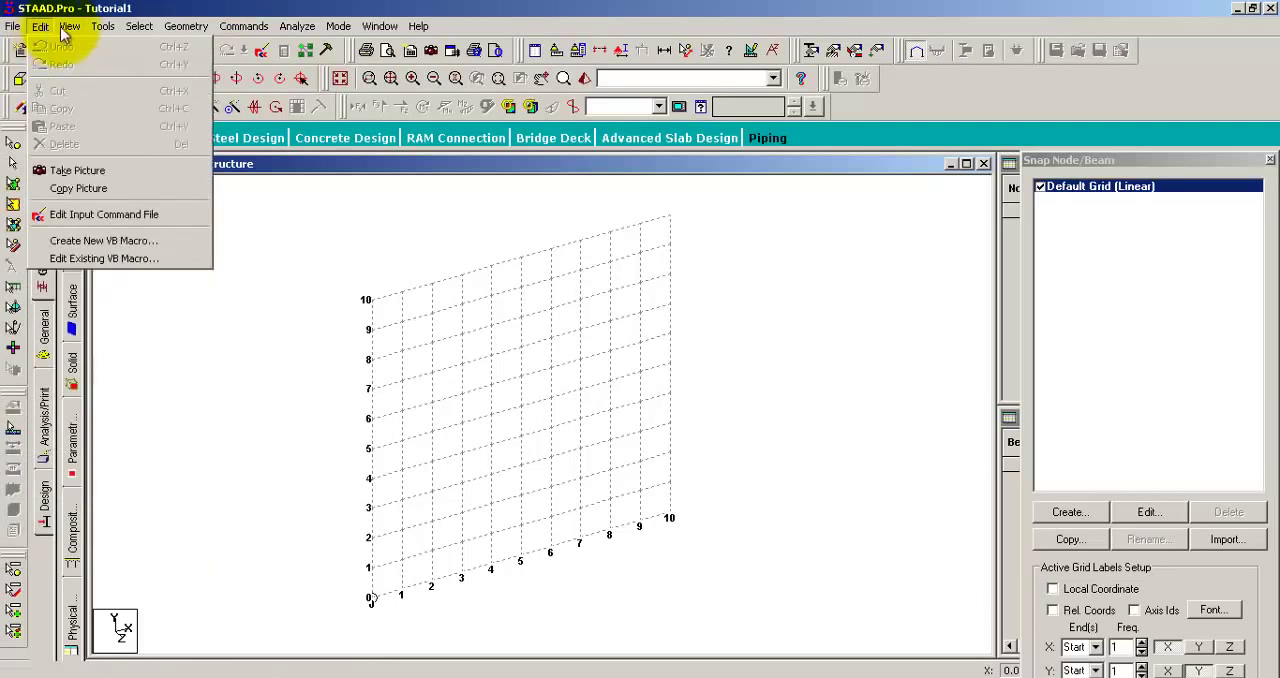
left_click(226, 8)
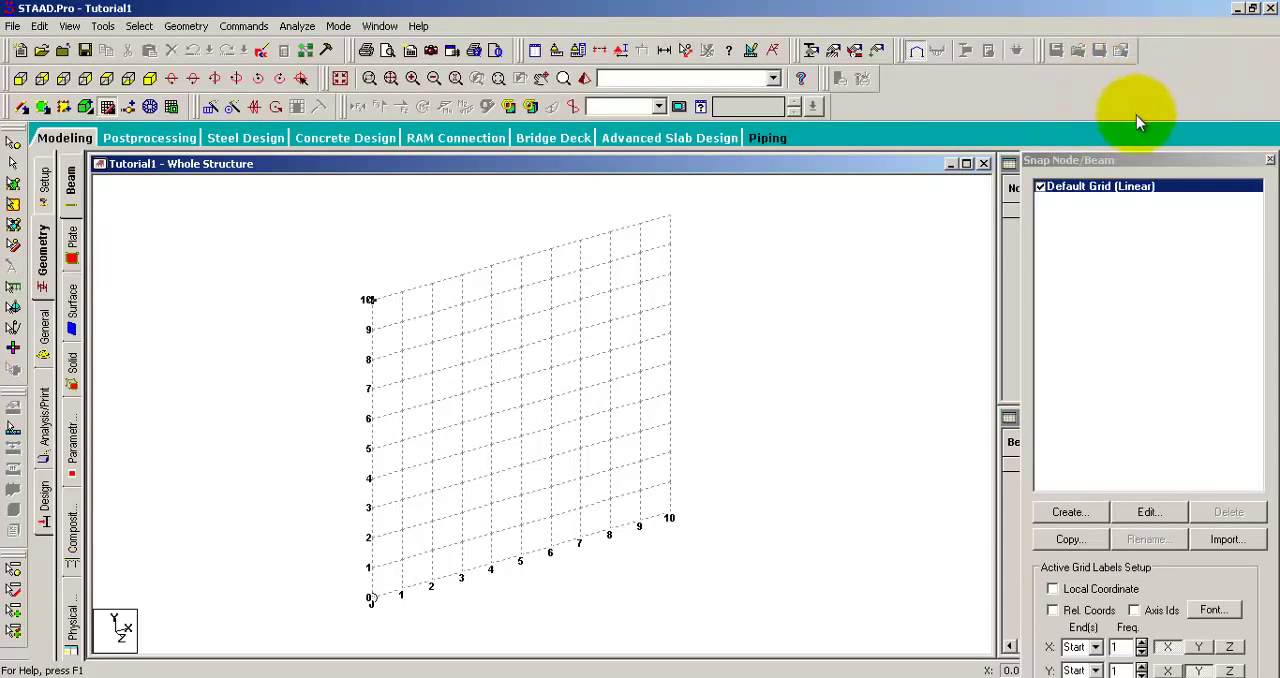
Step: View the default grid from the front and other standard directions, ending in the isometric view
left_click(20, 80)
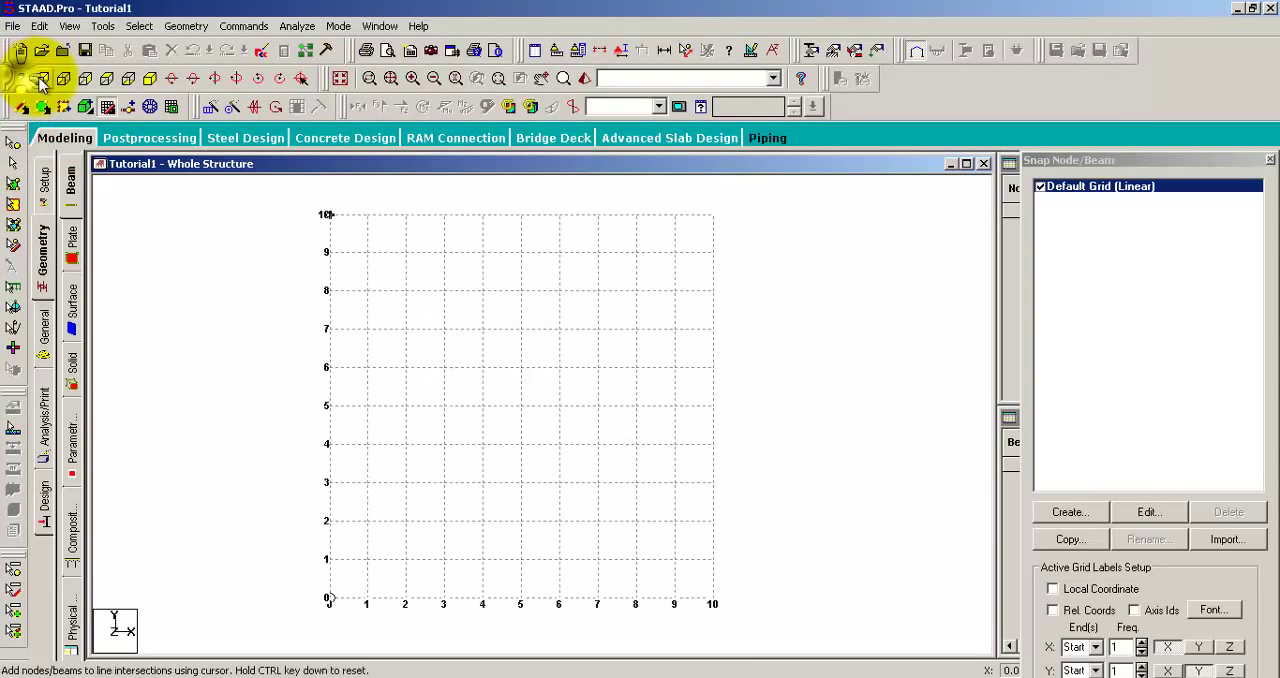
left_click(63, 78)
left_click(128, 80)
left_click(150, 80)
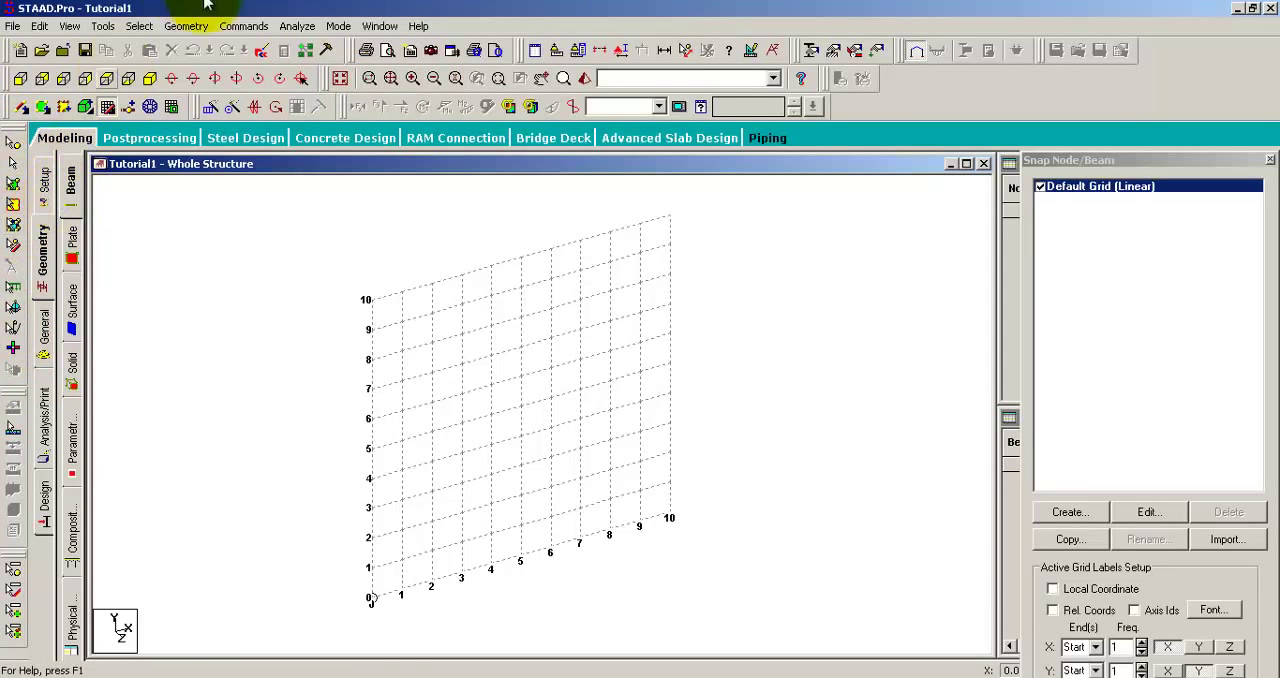
Step: Go through the Setup, Geometry, General, Analysis/Print and Design pages of the modeling workflow in order
left_click(45, 185)
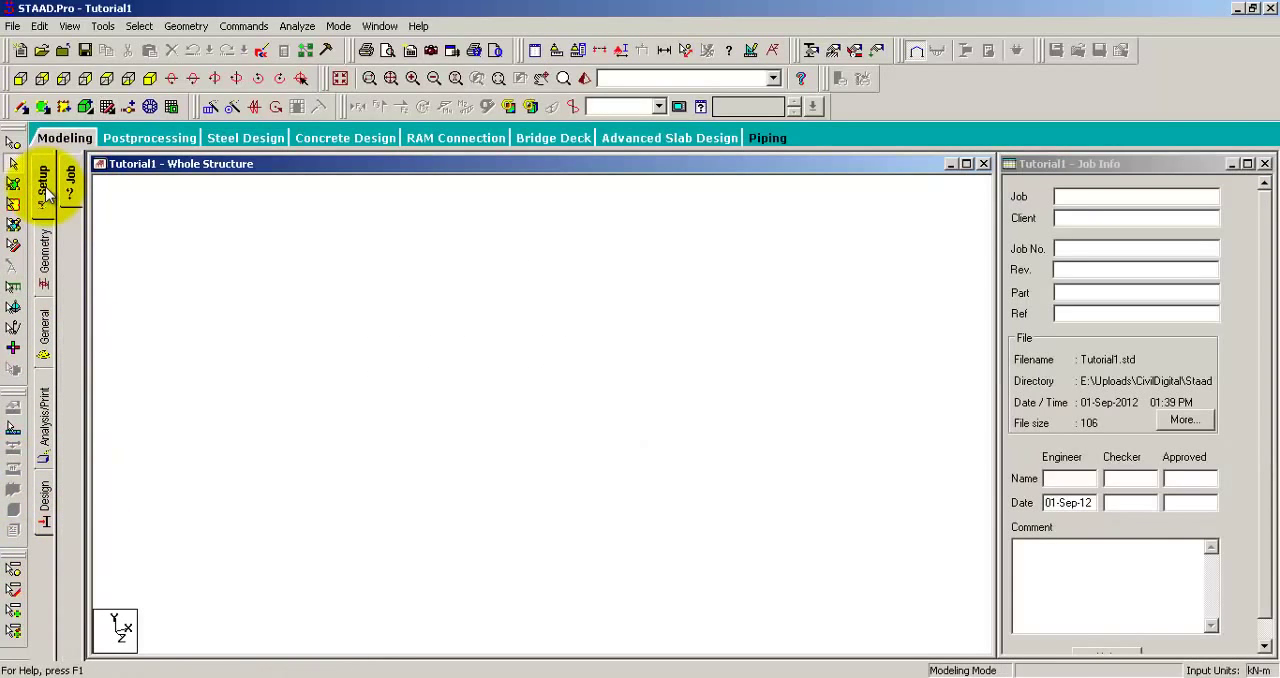
left_click(45, 255)
left_click(45, 330)
left_click(46, 415)
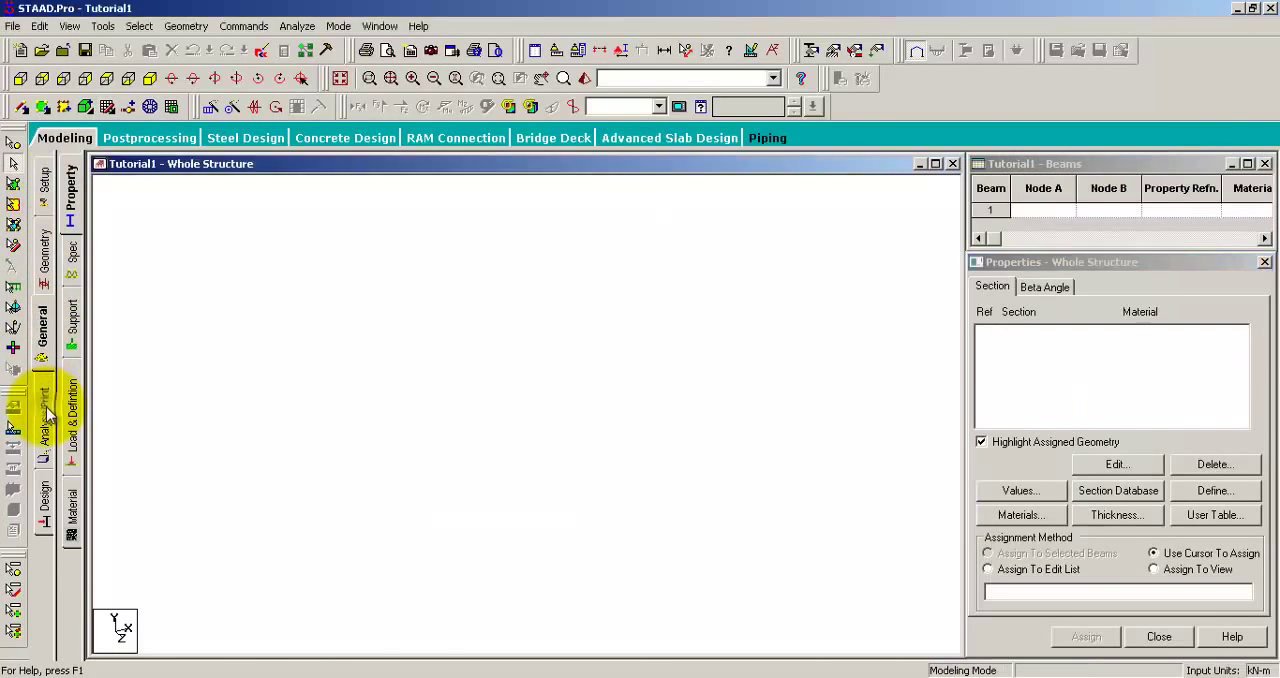
left_click(708, 545)
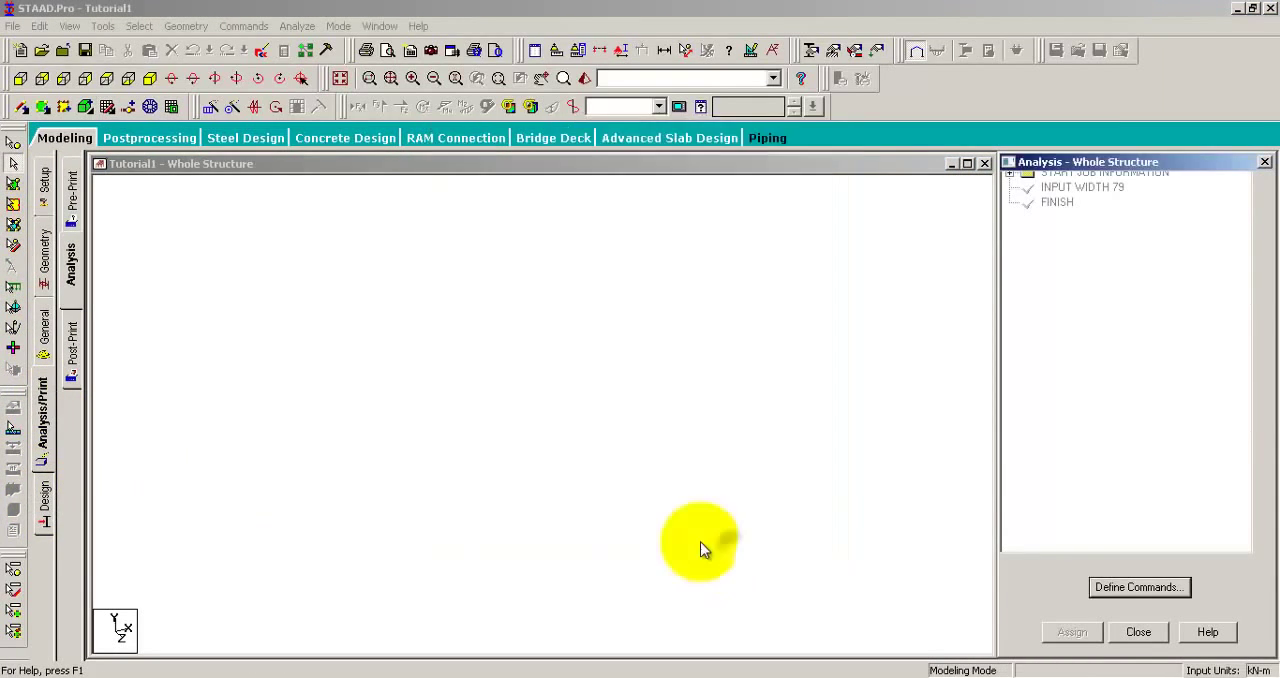
left_click(43, 500)
Step: Examine the job information fields on the Setup page, including Job, Rev. and Ref, without filling them in
left_click(50, 198)
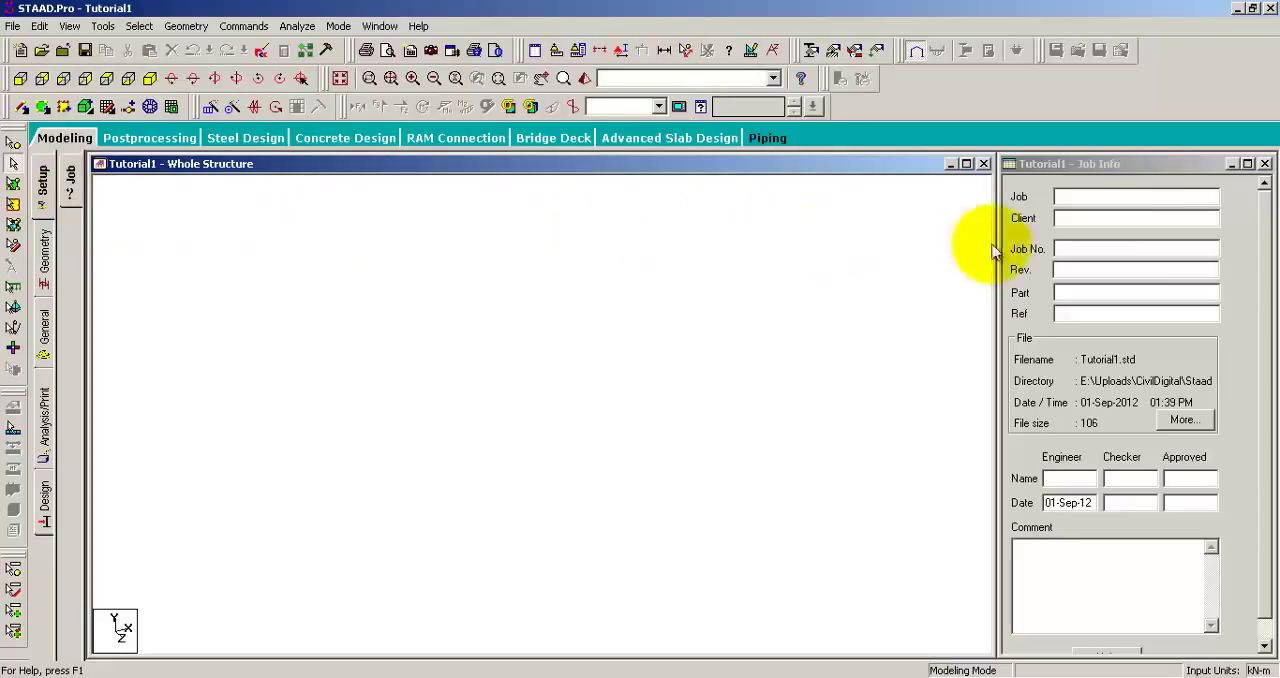
left_click(1100, 198)
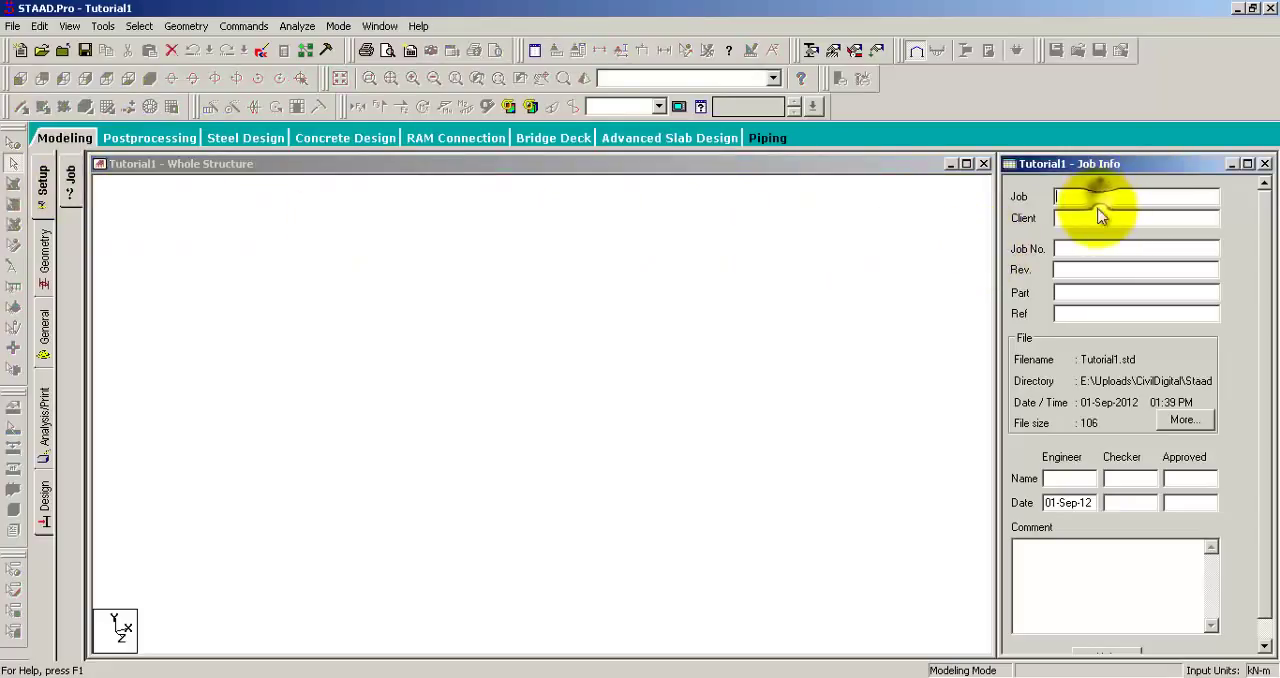
left_click(1088, 272)
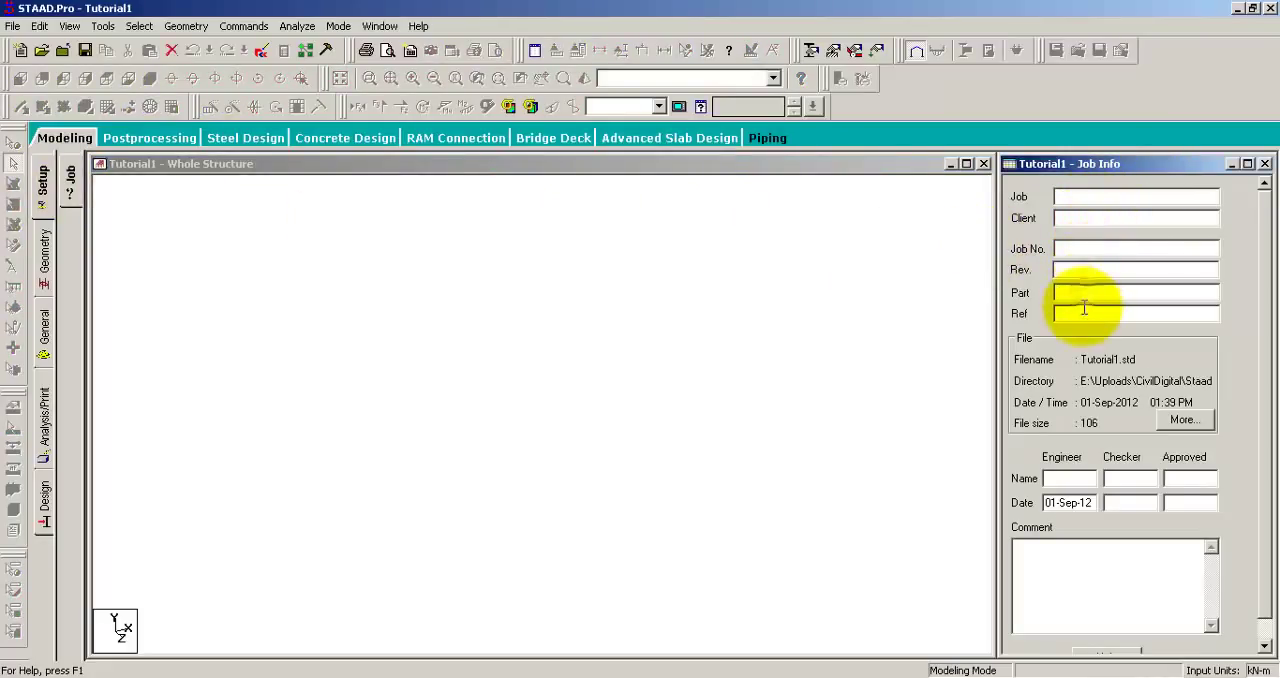
left_click(1084, 312)
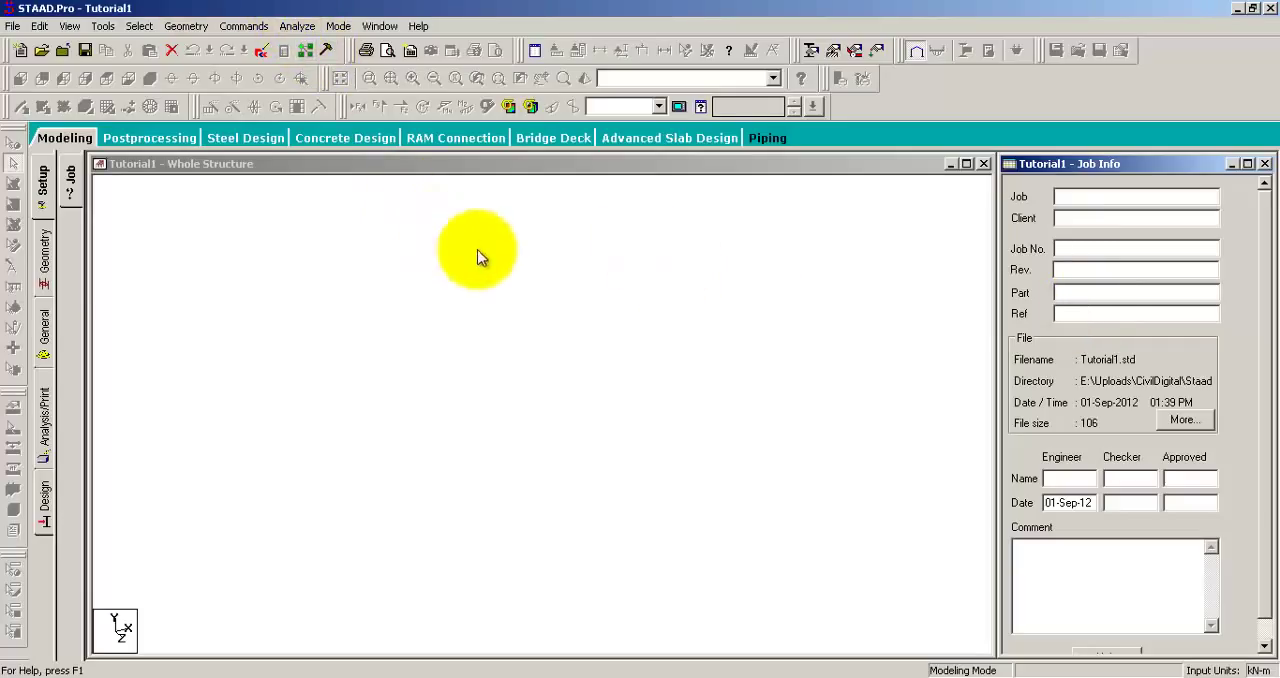
Step: Examine the geometry grid, the property, support, load and material pages, and the available analysis commands
left_click(44, 255)
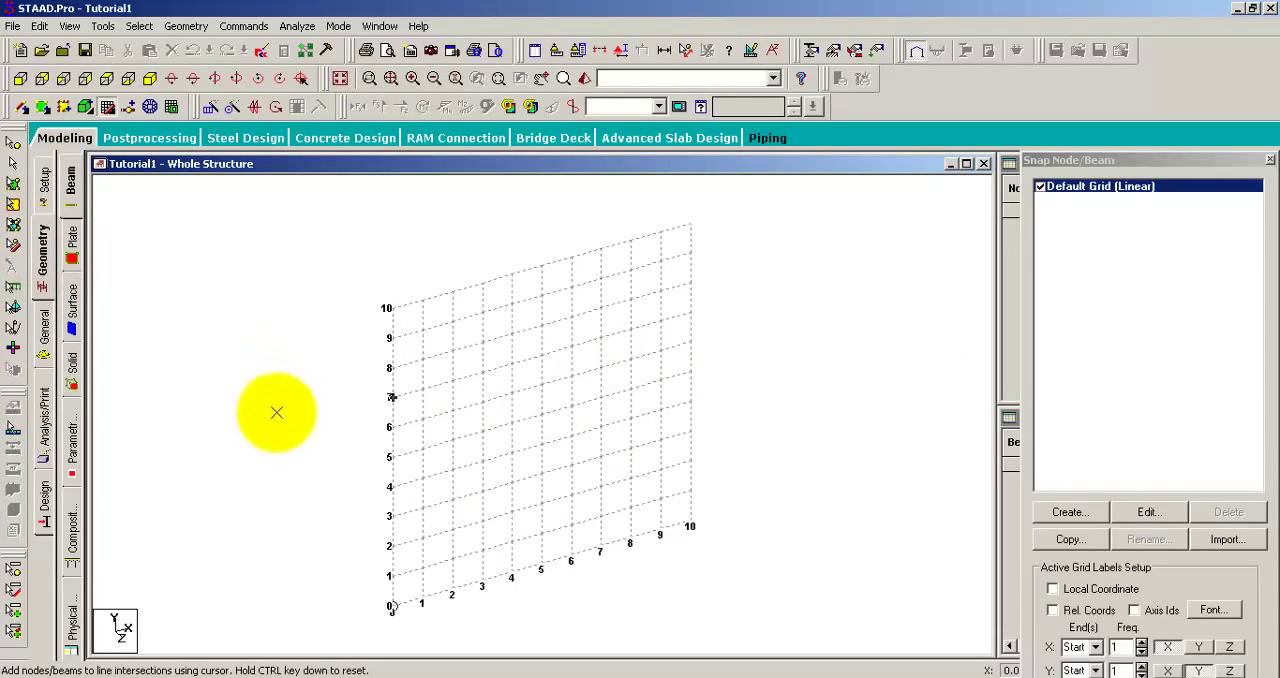
left_click(44, 323)
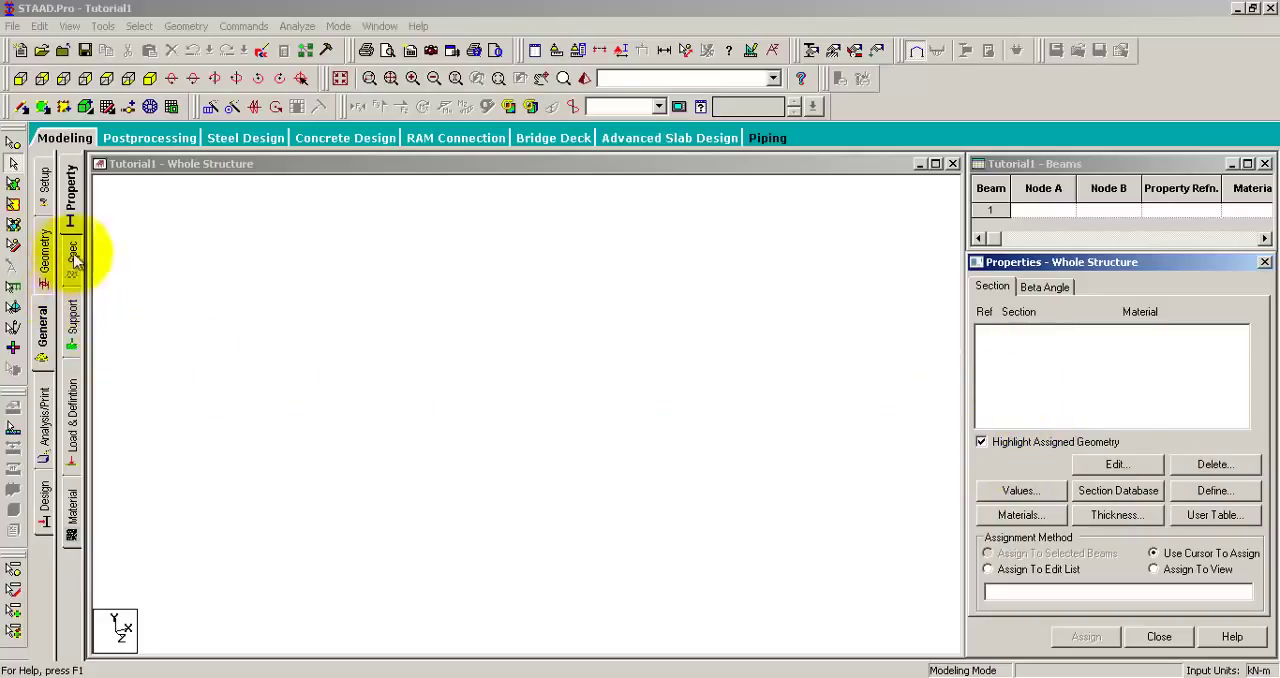
left_click(72, 318)
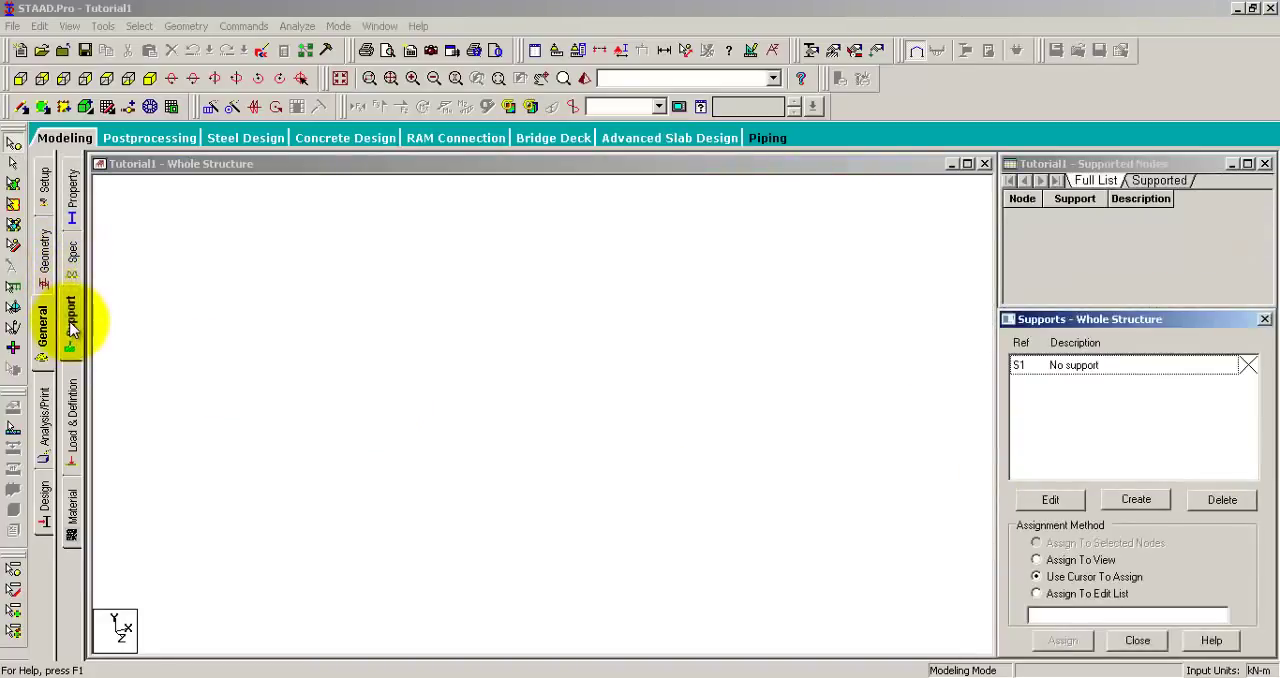
left_click(78, 412)
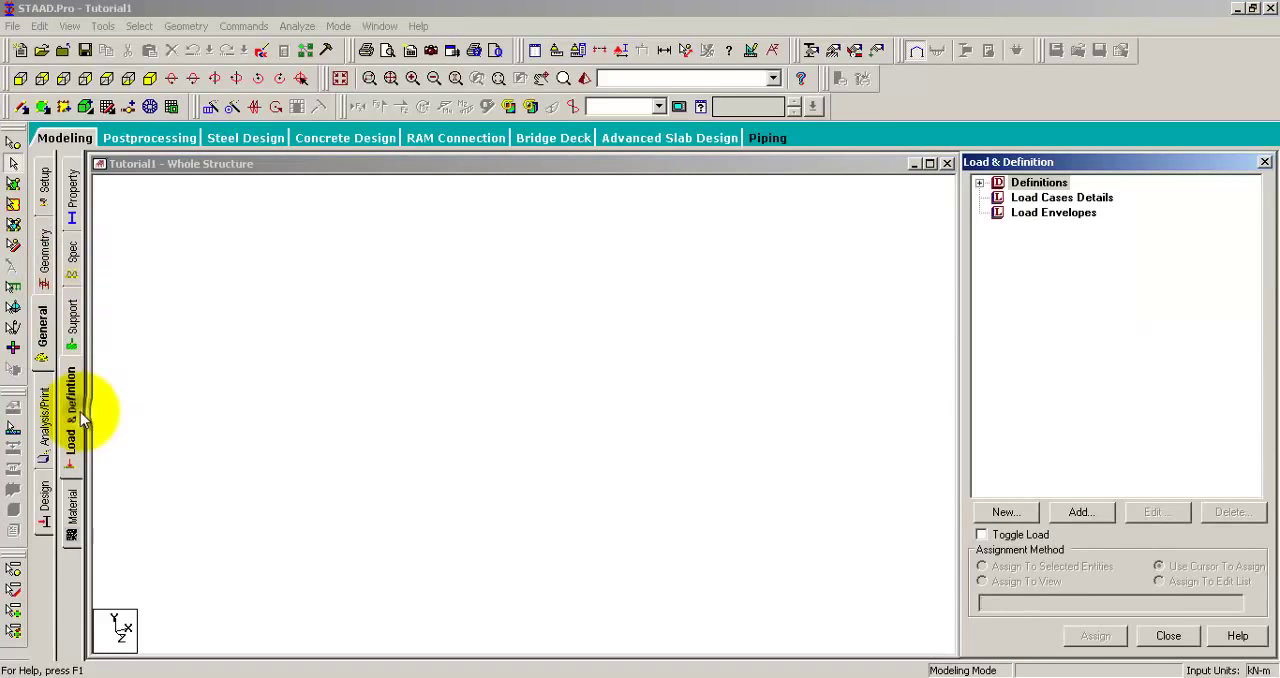
left_click(73, 505)
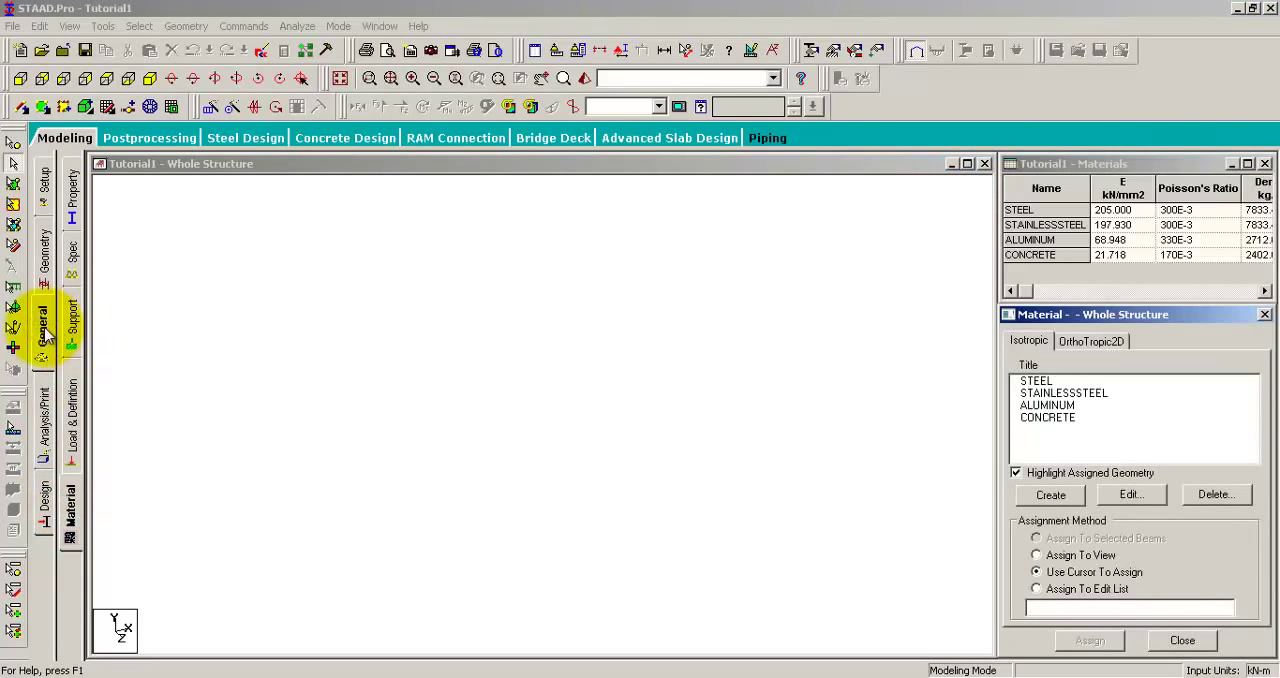
left_click(44, 420)
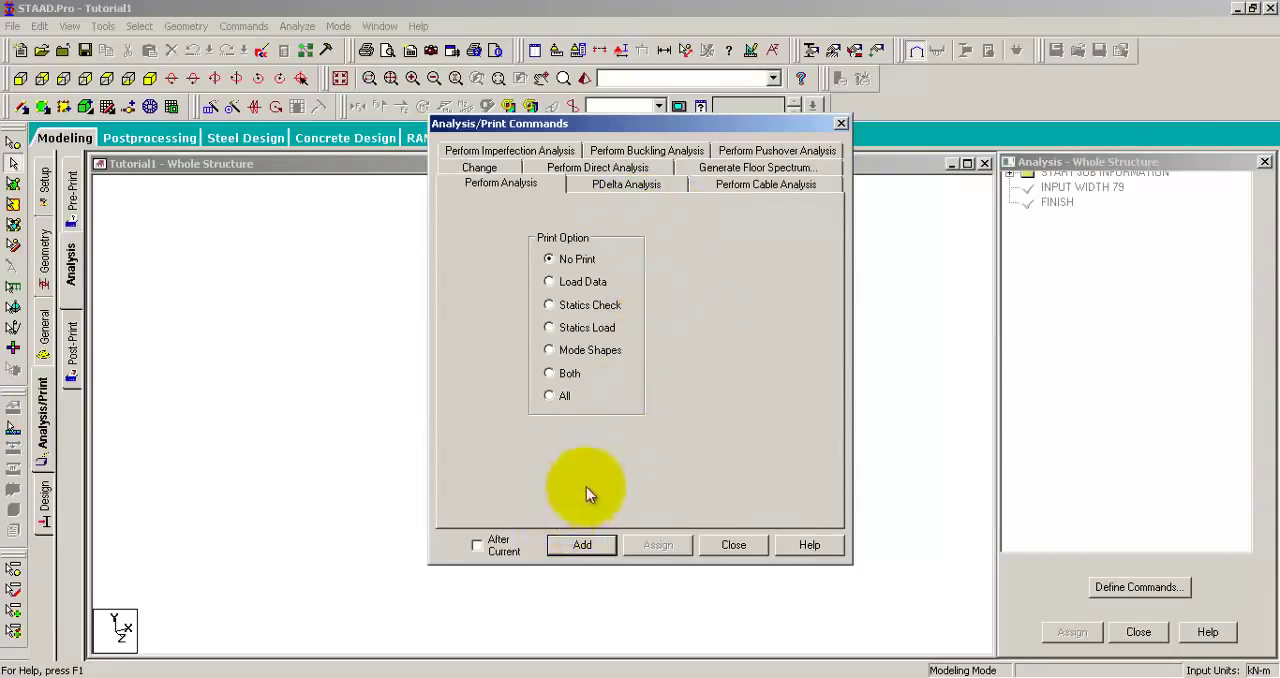
Step: Close the analysis commands and review the steel design page, the job information and the beam geometry grid
left_click(714, 552)
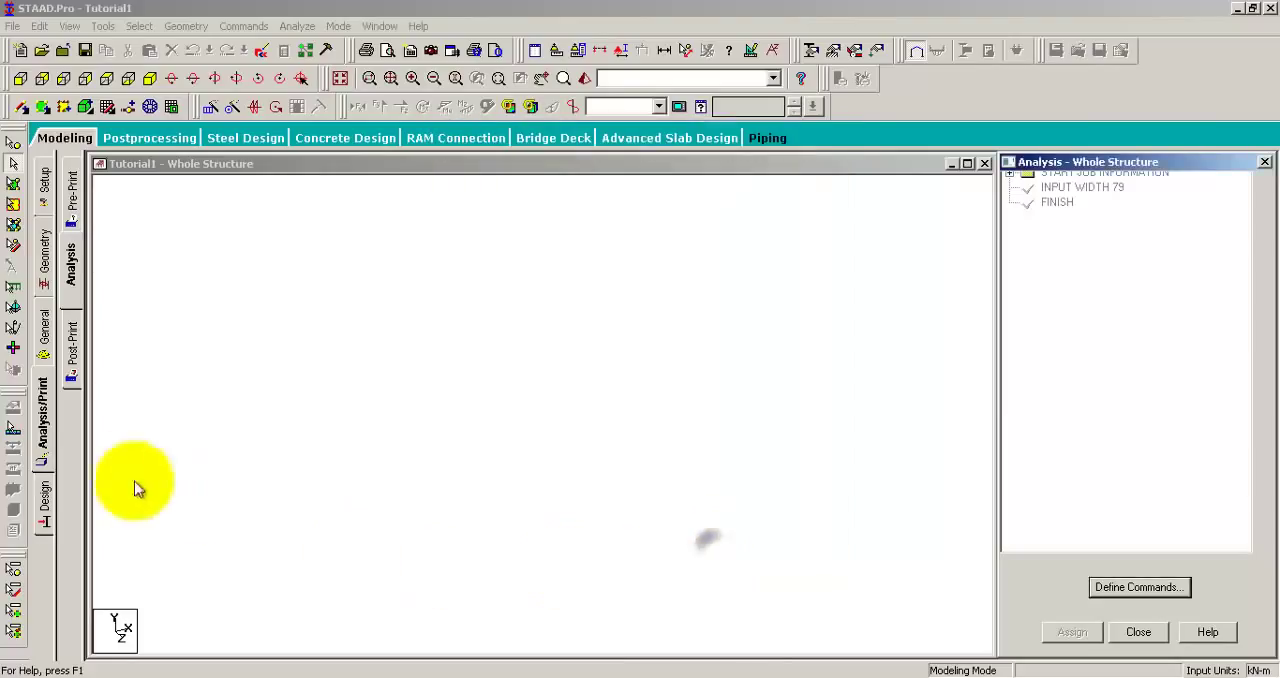
left_click(45, 505)
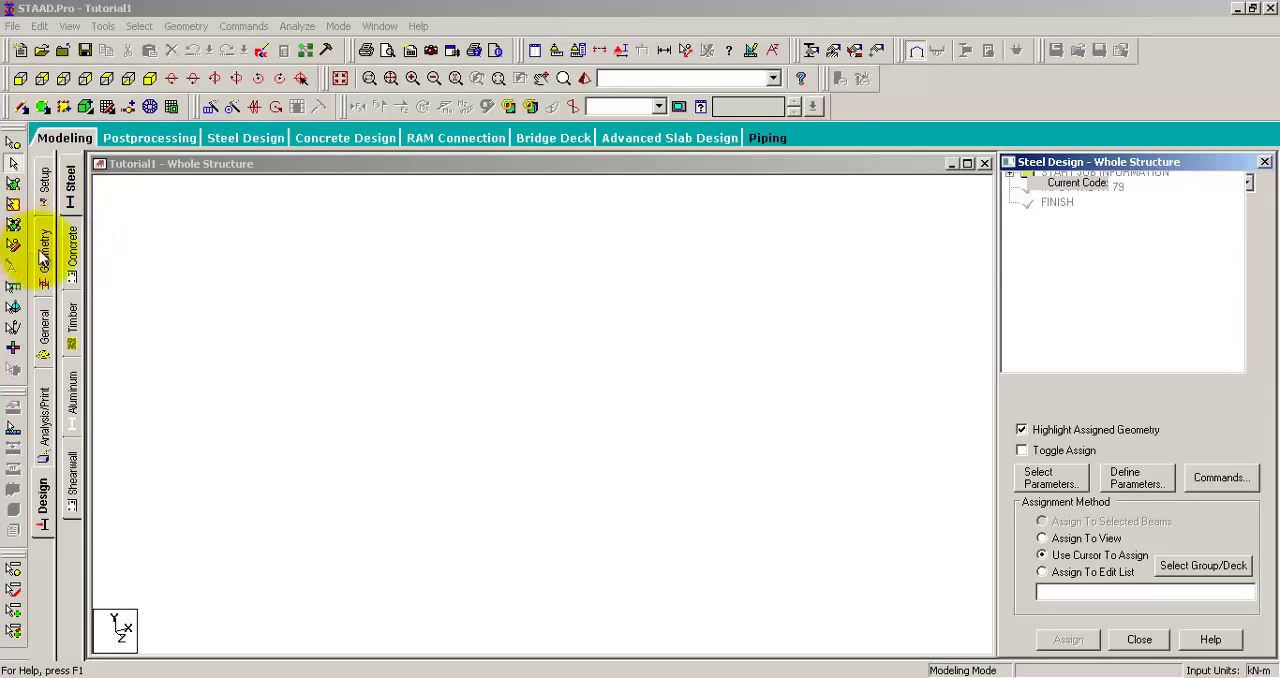
left_click(44, 185)
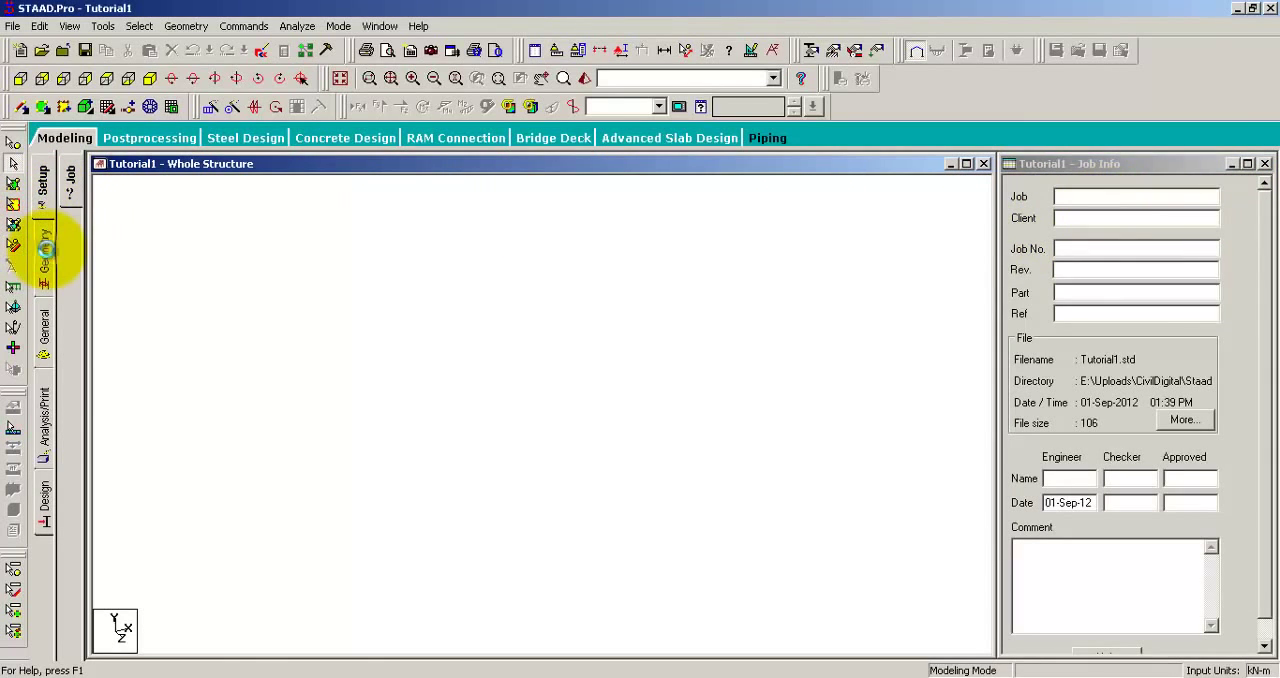
left_click(44, 250)
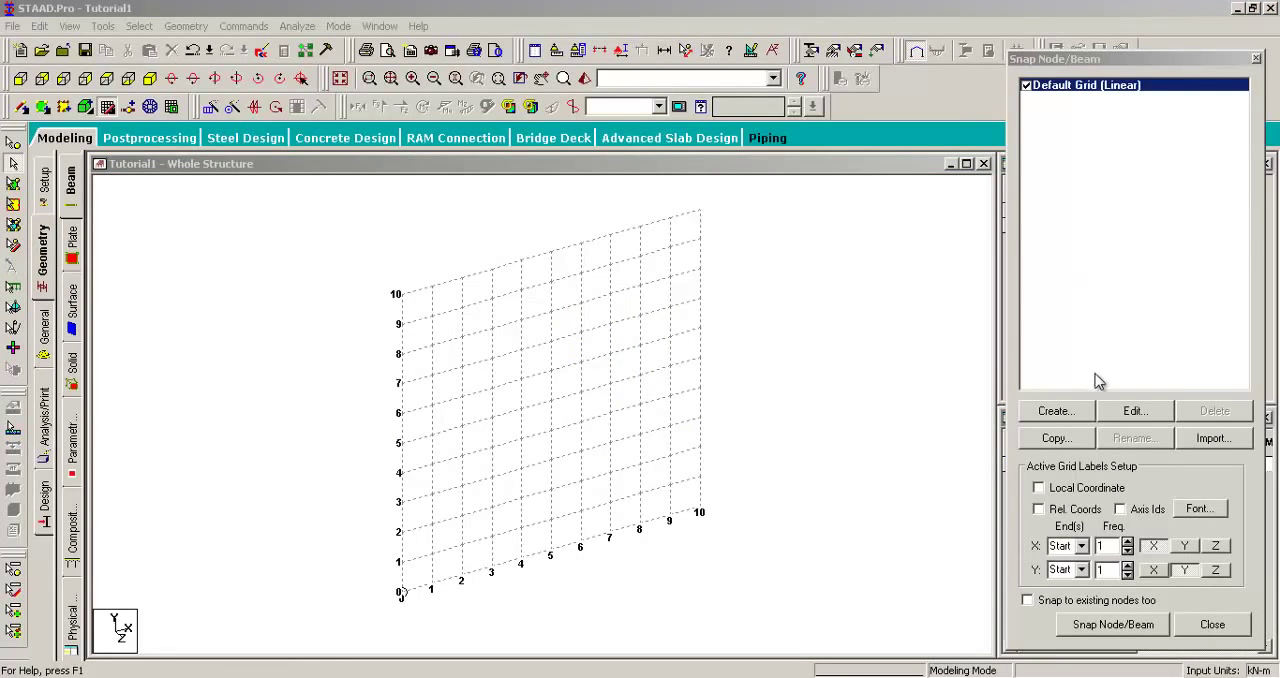
left_click(1090, 306)
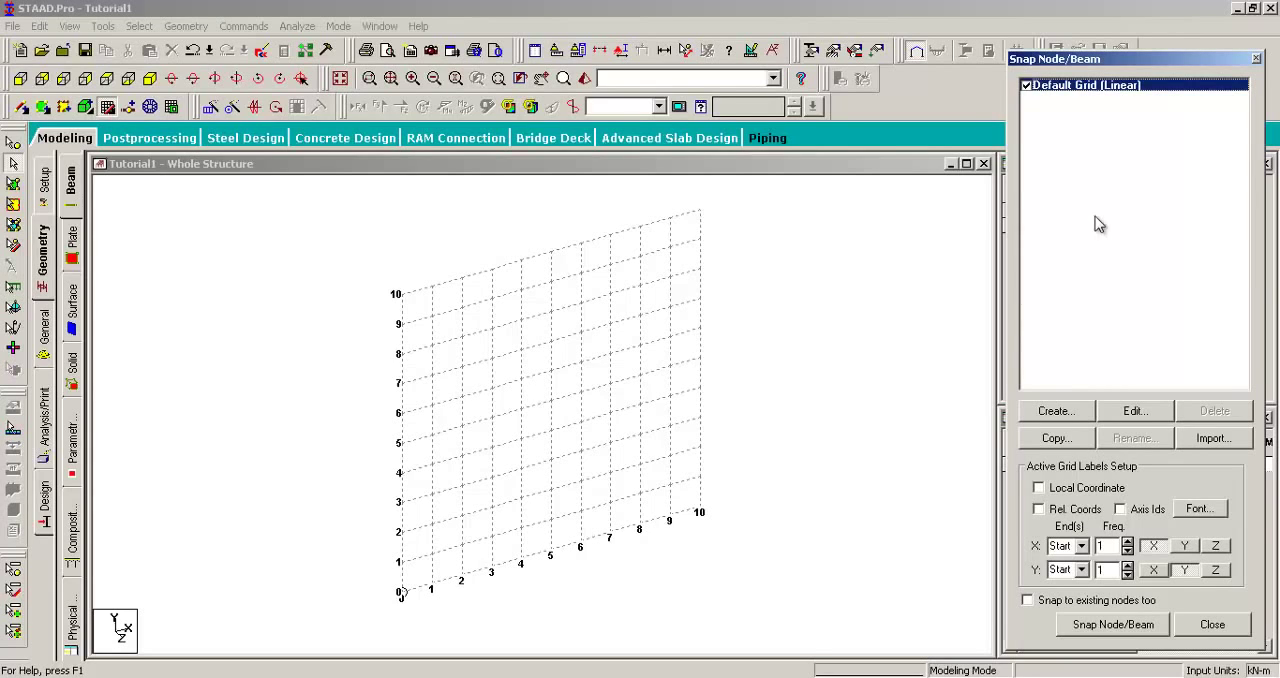
Step: Start a new grid and examine the settings of the Radial and Irregular grid types
left_click(1052, 410)
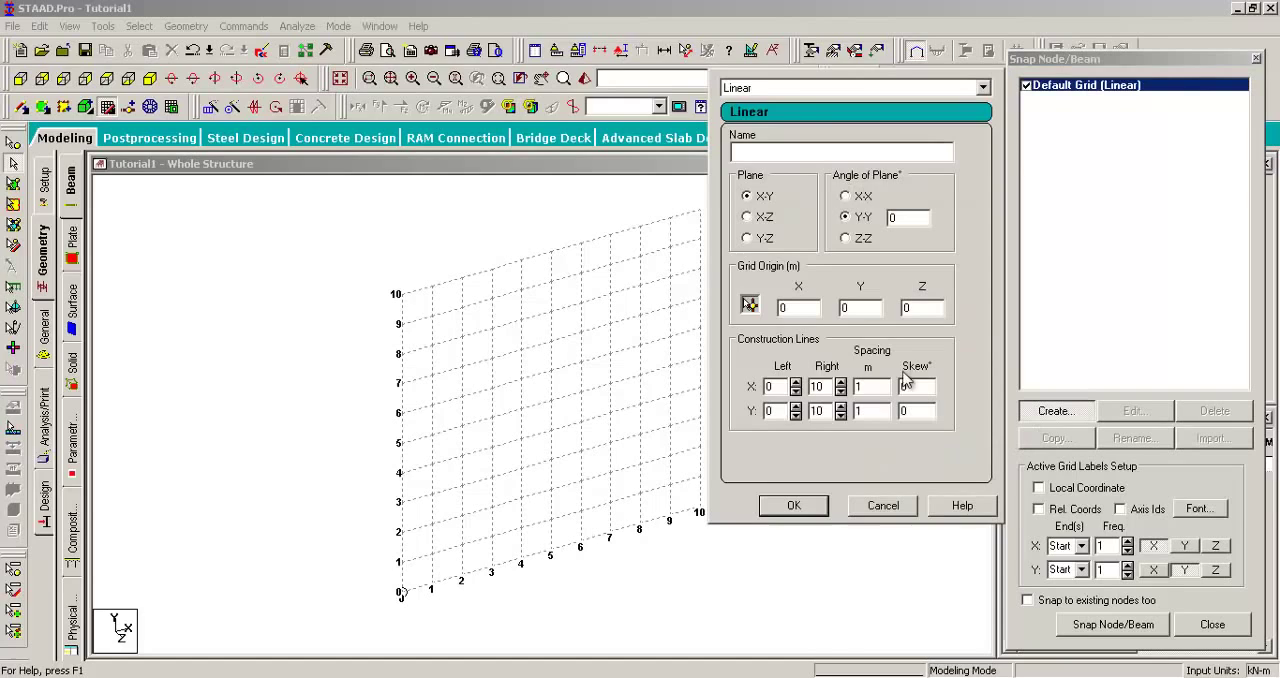
left_click(738, 89)
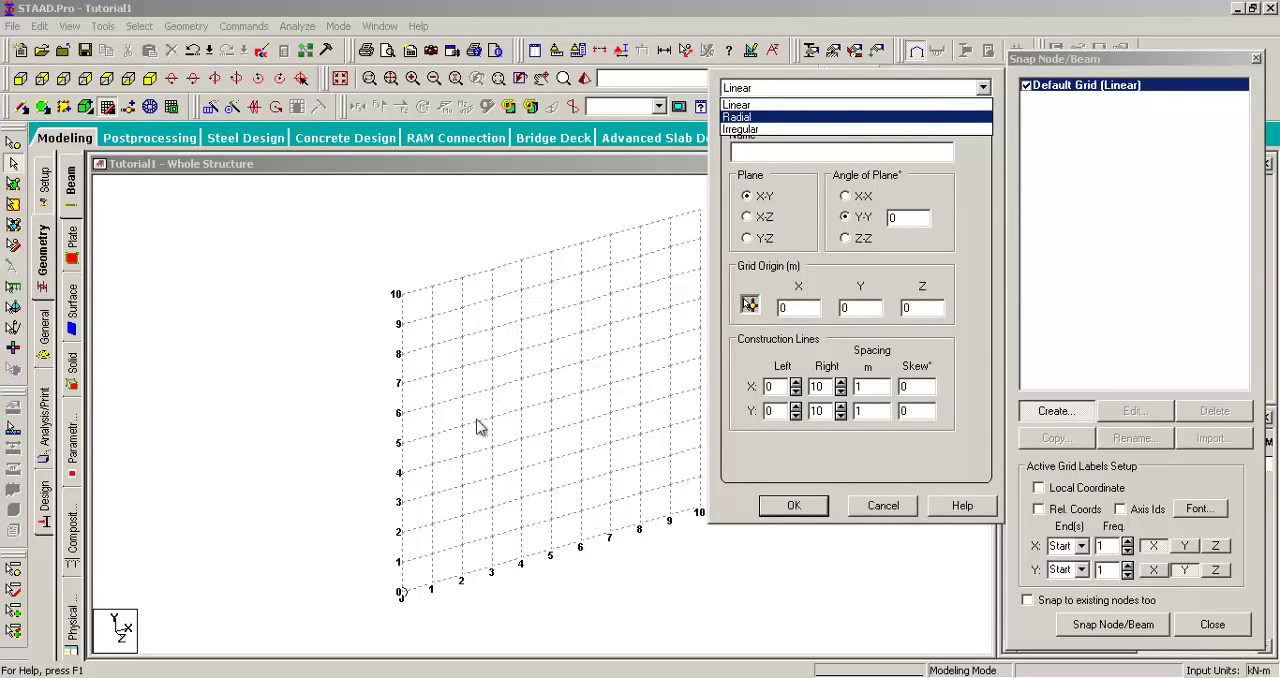
left_click(750, 117)
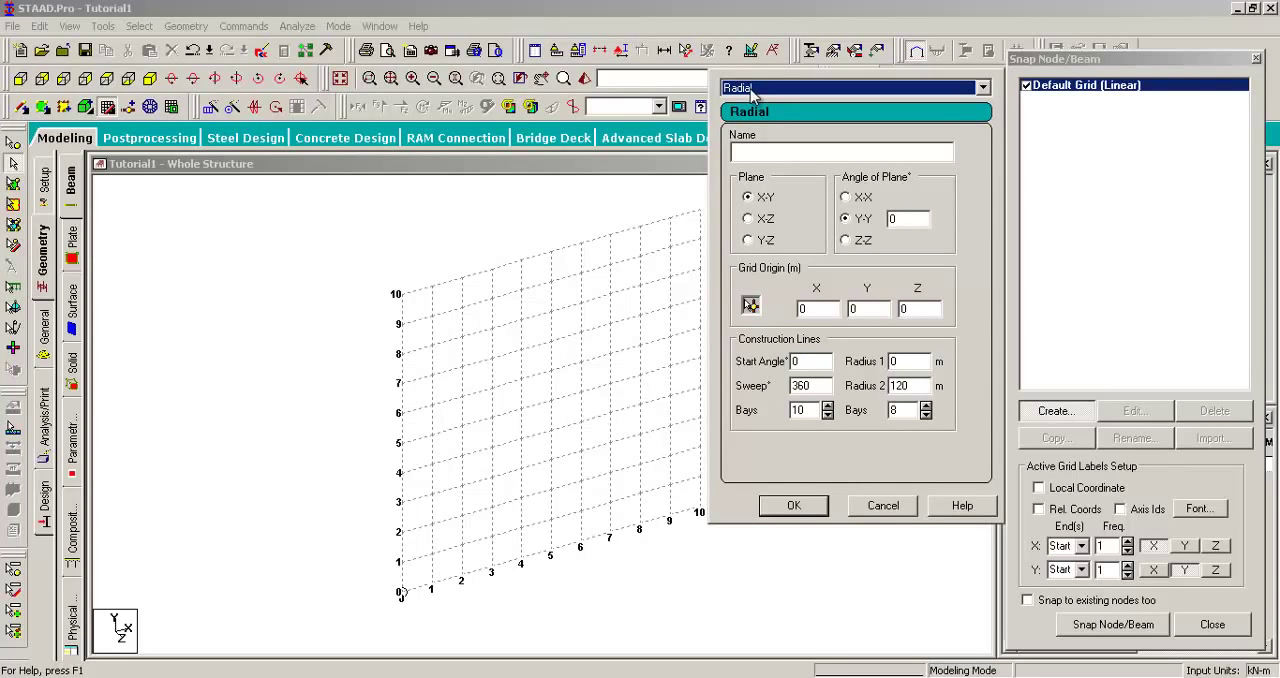
left_click(757, 90)
left_click(750, 130)
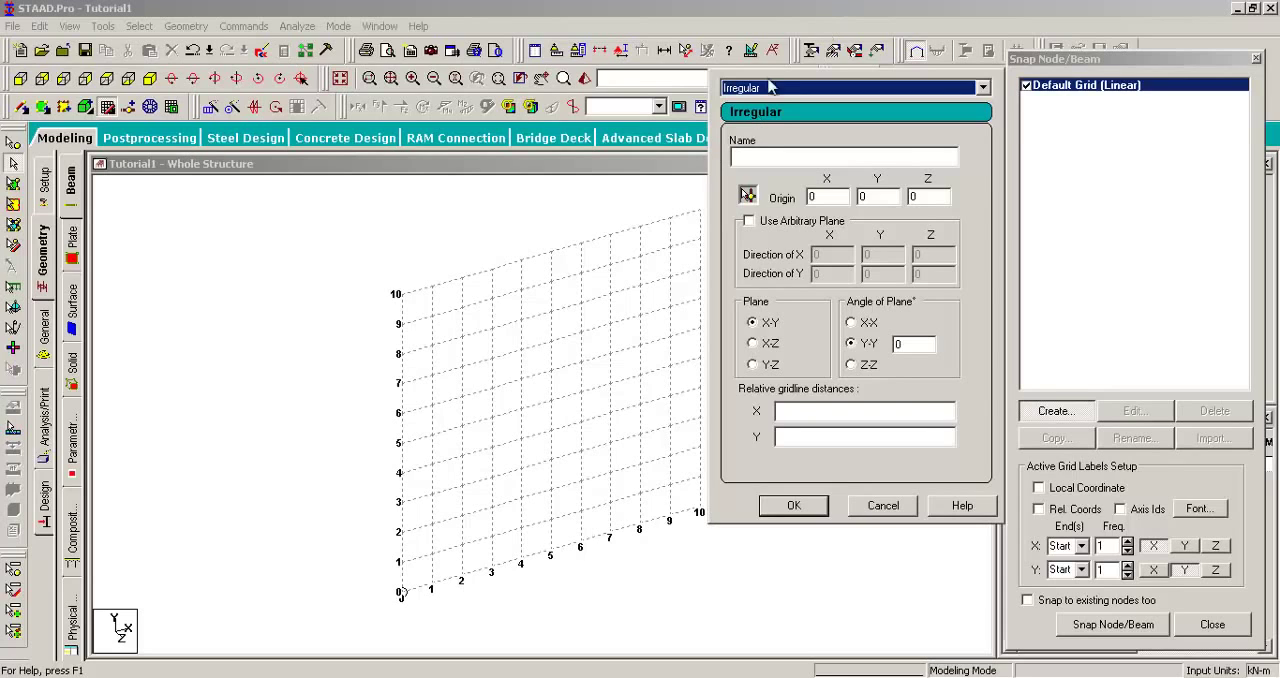
Step: Create a Linear grid named linear2 in the X-Y plane with 2 m spacing along X and make it active
scroll(728, 130, "up", 2)
left_click(760, 149)
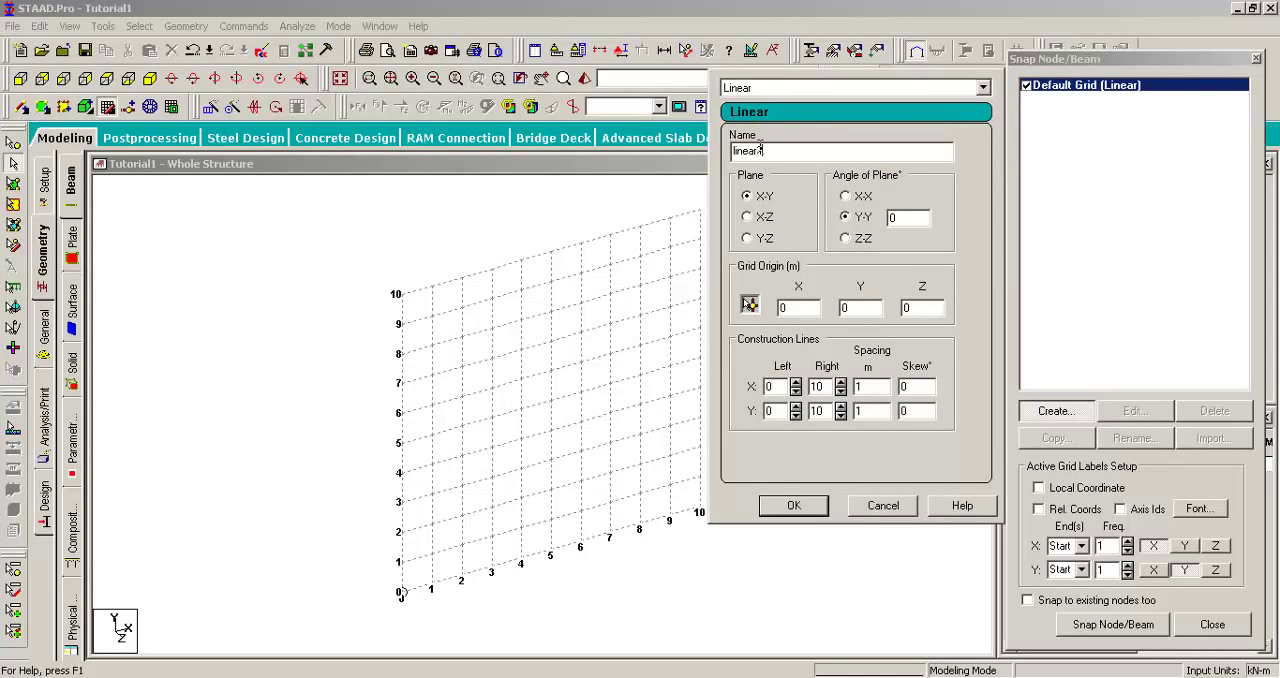
type("2")
left_click_drag(1083, 68, 1170, 51)
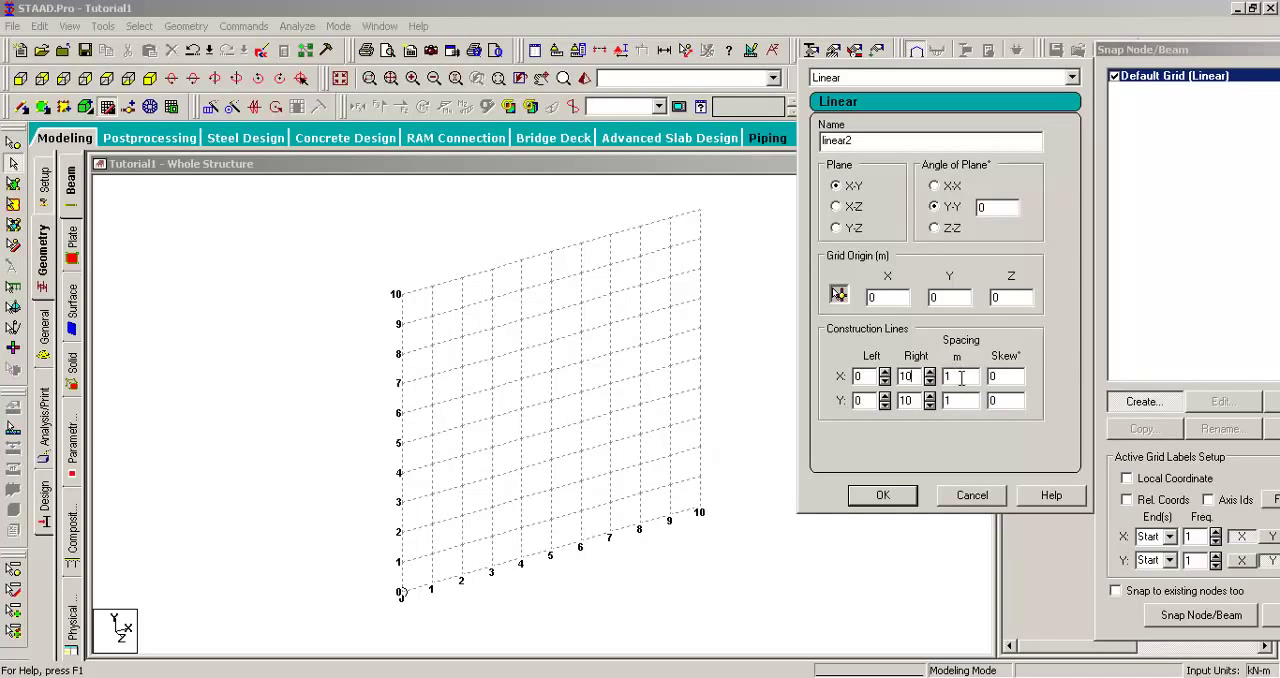
key("Tab")
type("2")
left_click(885, 495)
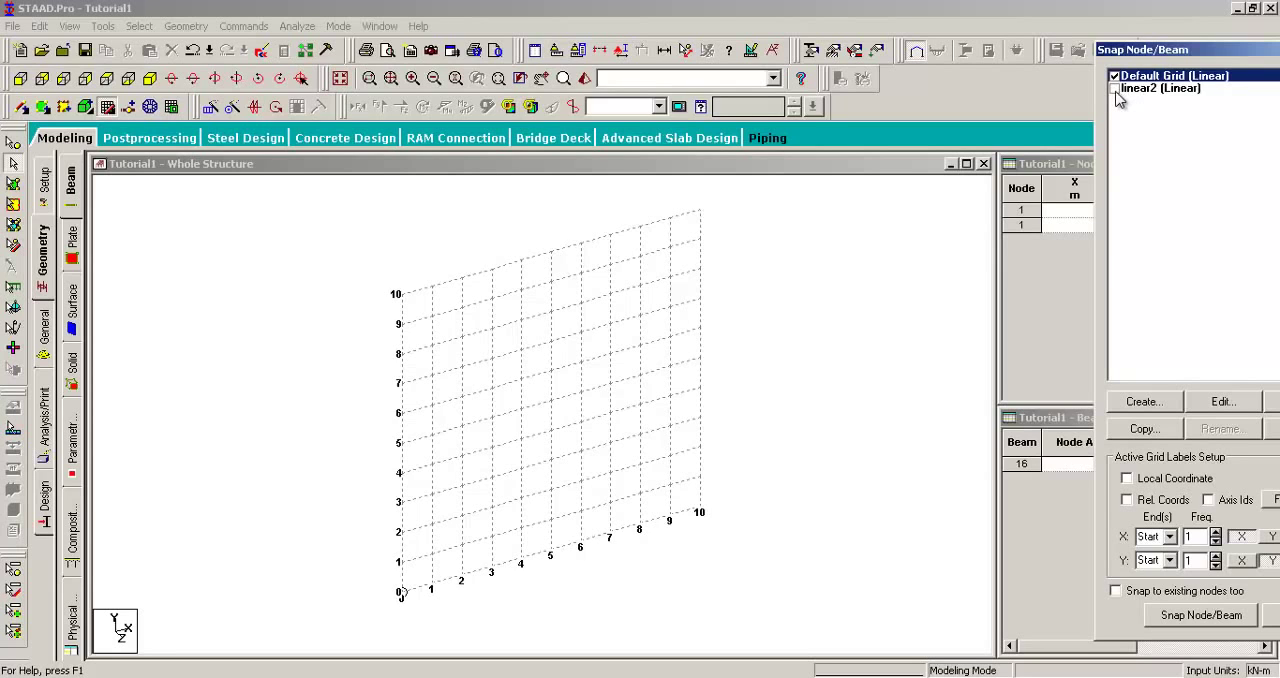
left_click(1115, 89)
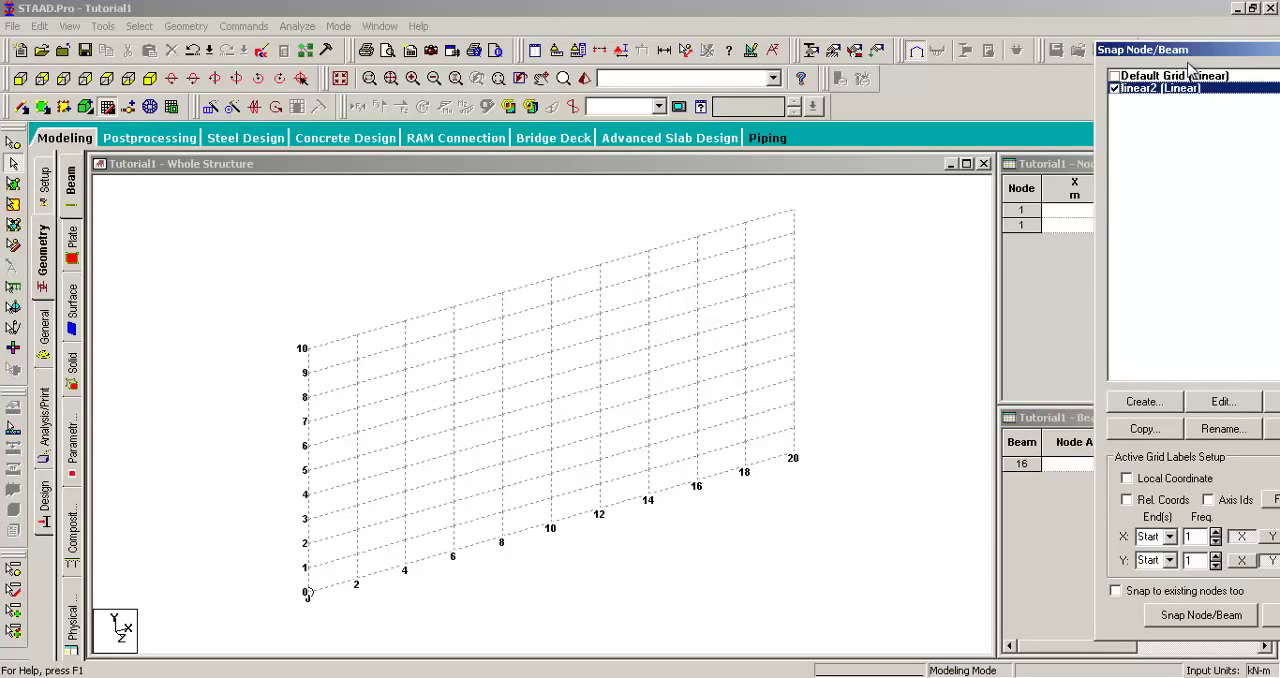
Step: Edit the linear2 grid so that its X construction lines have a Right count of 5
left_click_drag(1190, 49, 1186, 25)
left_click(1078, 385)
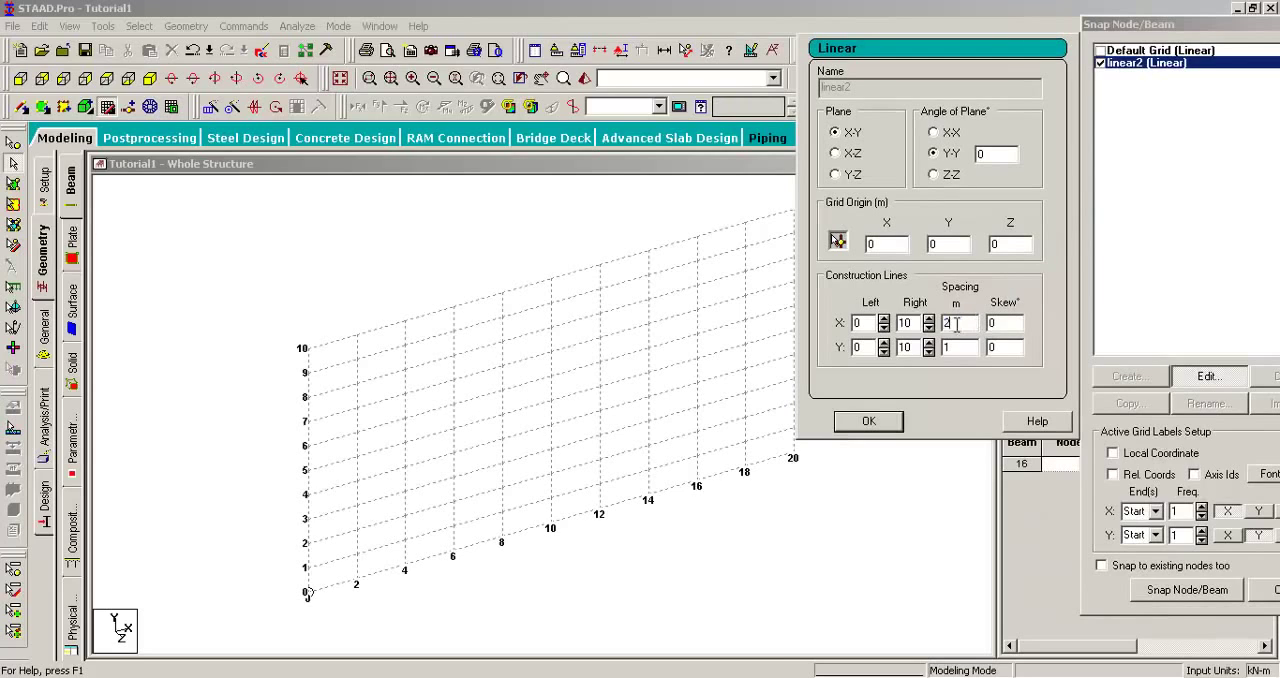
left_click_drag(957, 323, 941, 335)
left_click_drag(912, 323, 905, 323)
left_click_drag(1118, 26, 1185, 22)
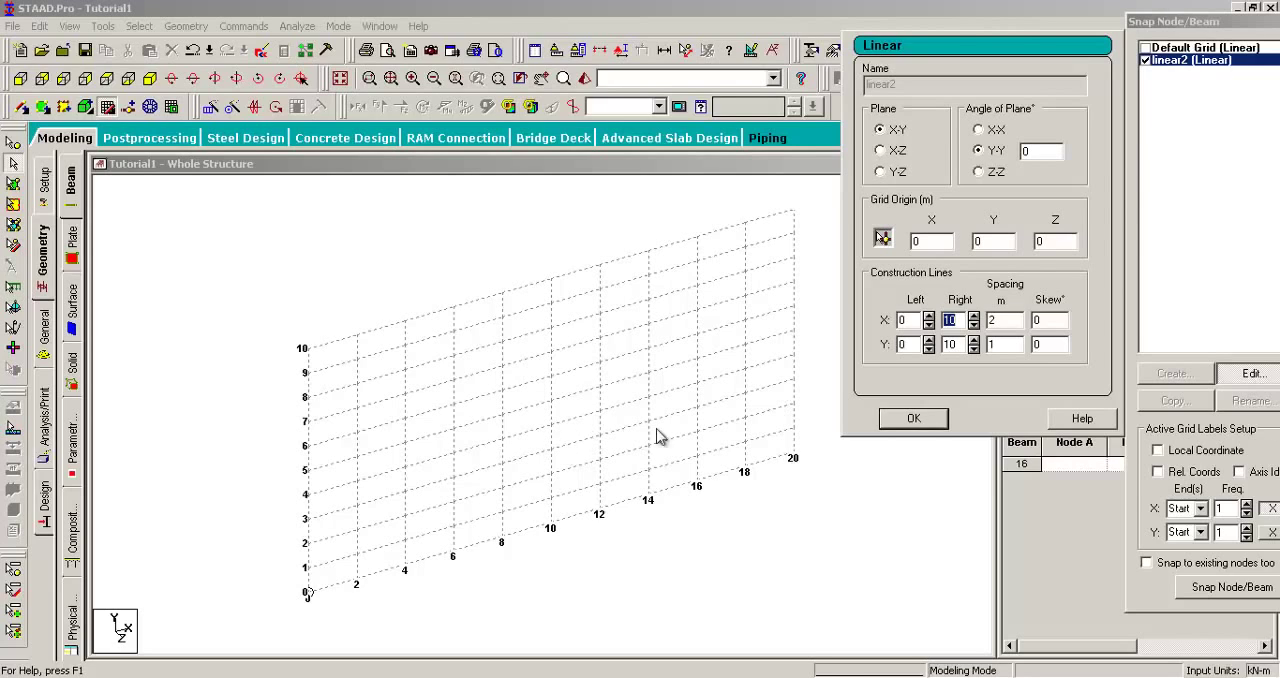
left_click(963, 320)
type("5")
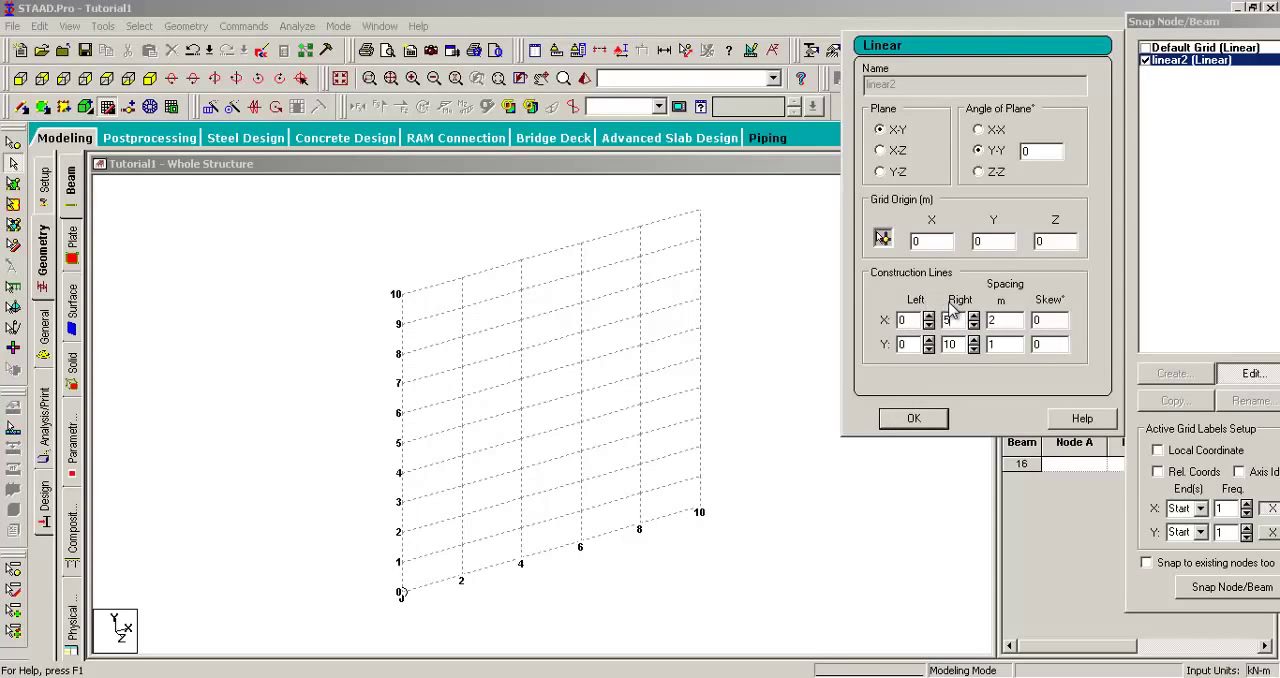
left_click(417, 529)
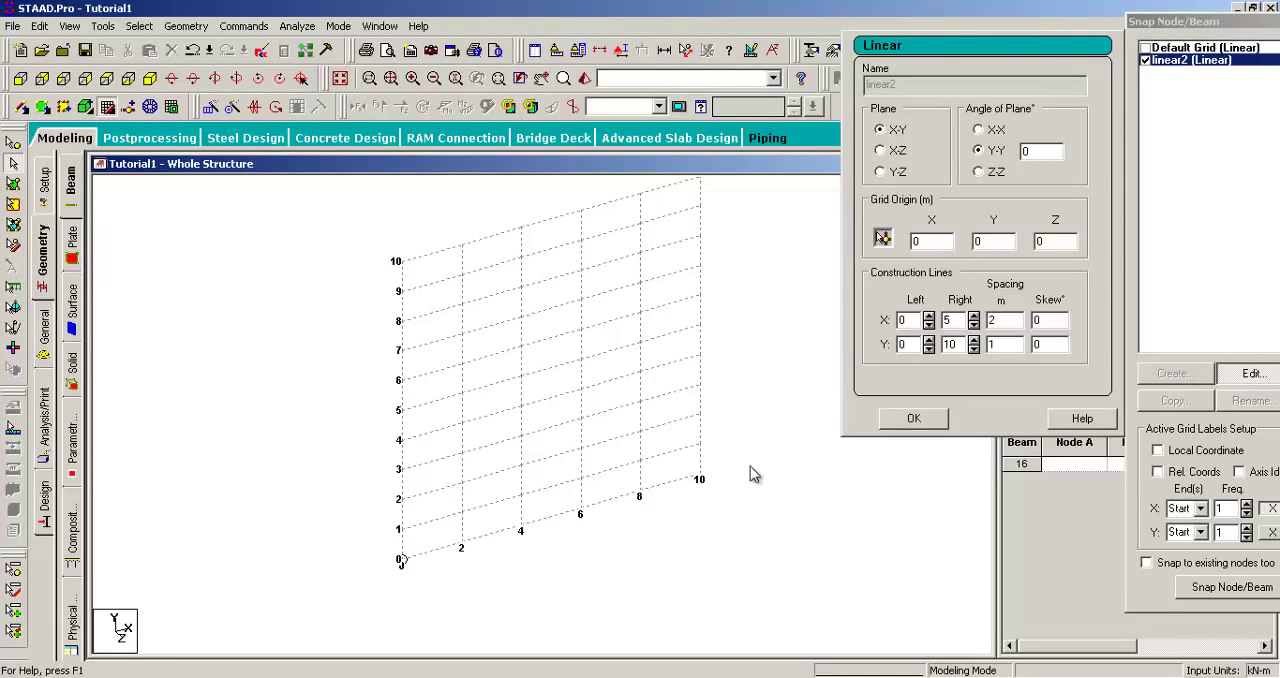
Step: Set the Left count of the linear2 grid's X construction lines to 2 and accept the edit
left_click(910, 320)
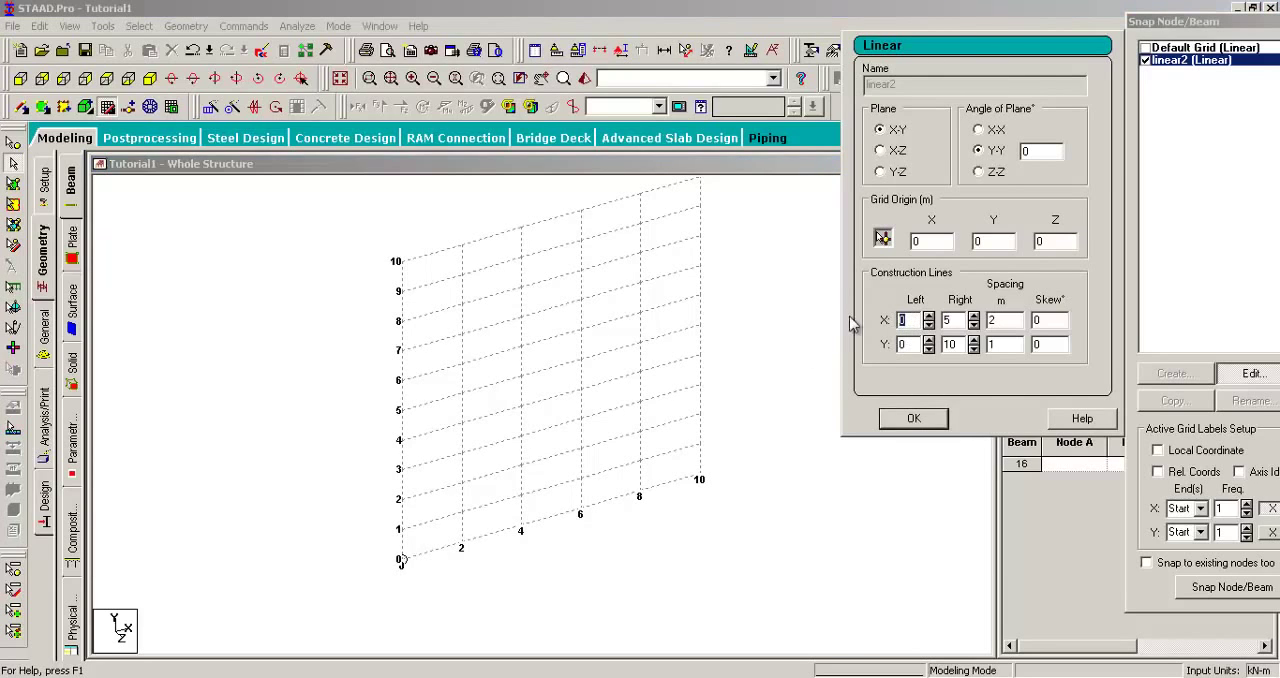
type("5")
key("BackSpace")
type("2")
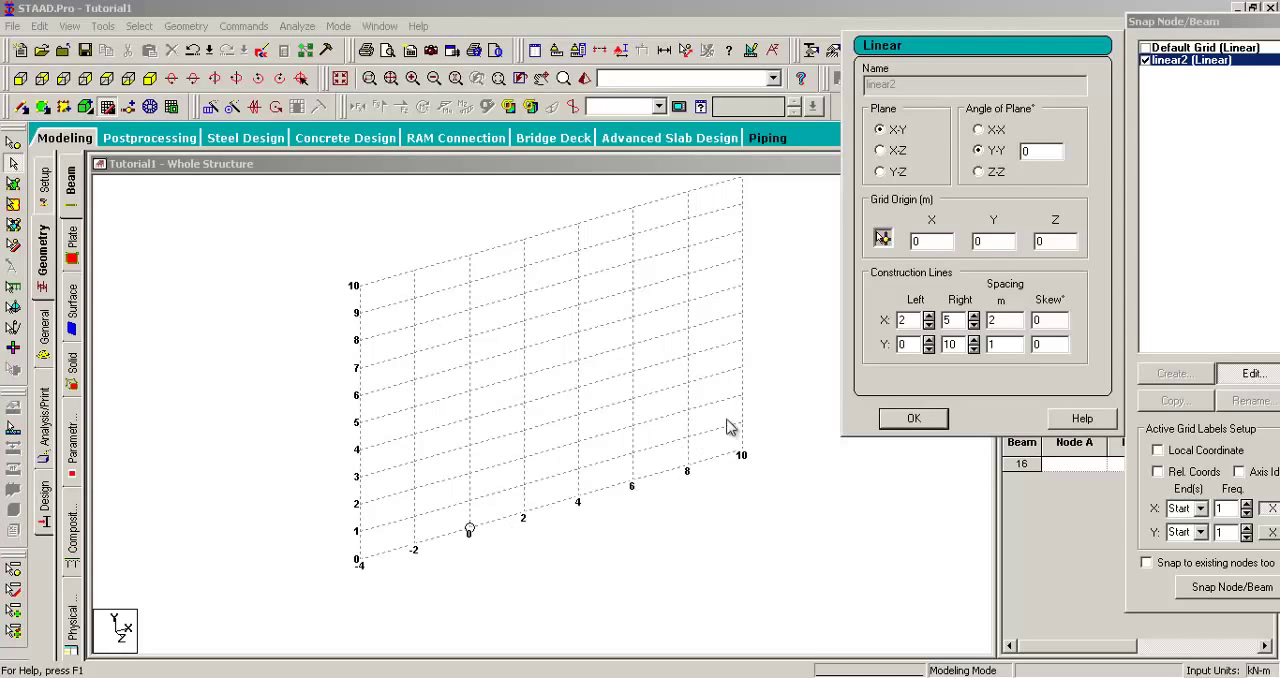
left_click(910, 418)
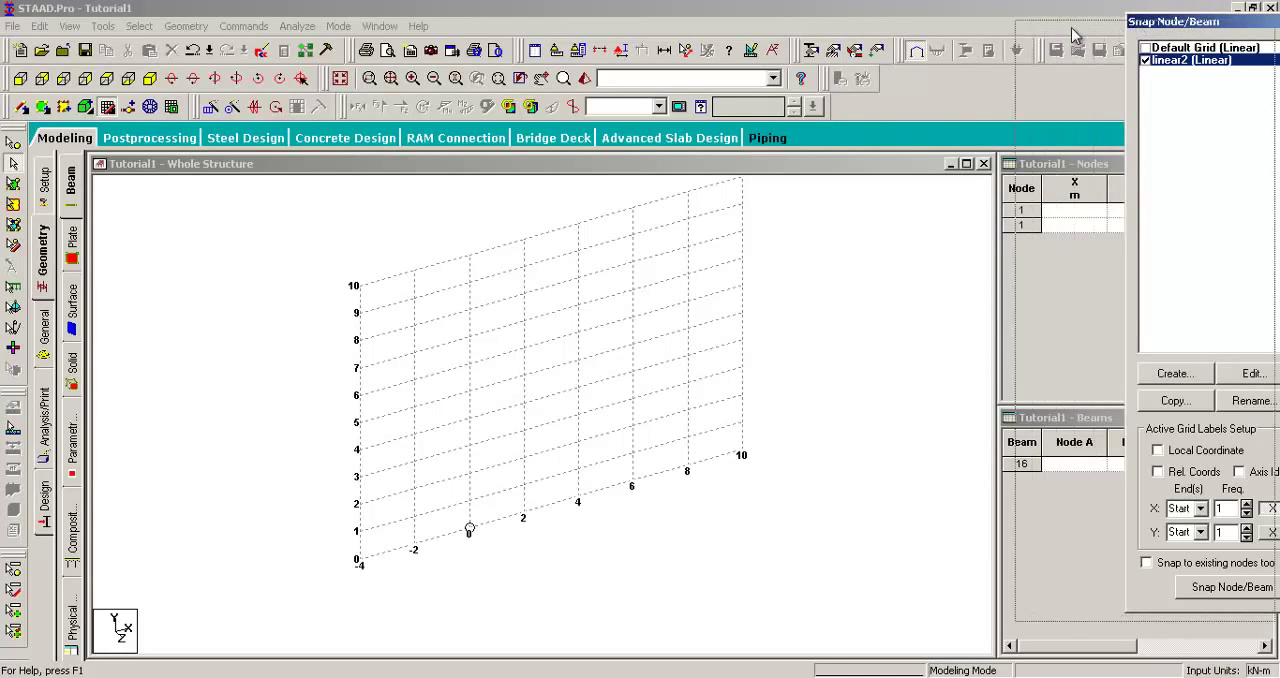
Step: Reactivate the default grid, delete the linear2 grid and close the grid settings
left_click_drag(1190, 28, 1031, 36)
left_click(987, 57)
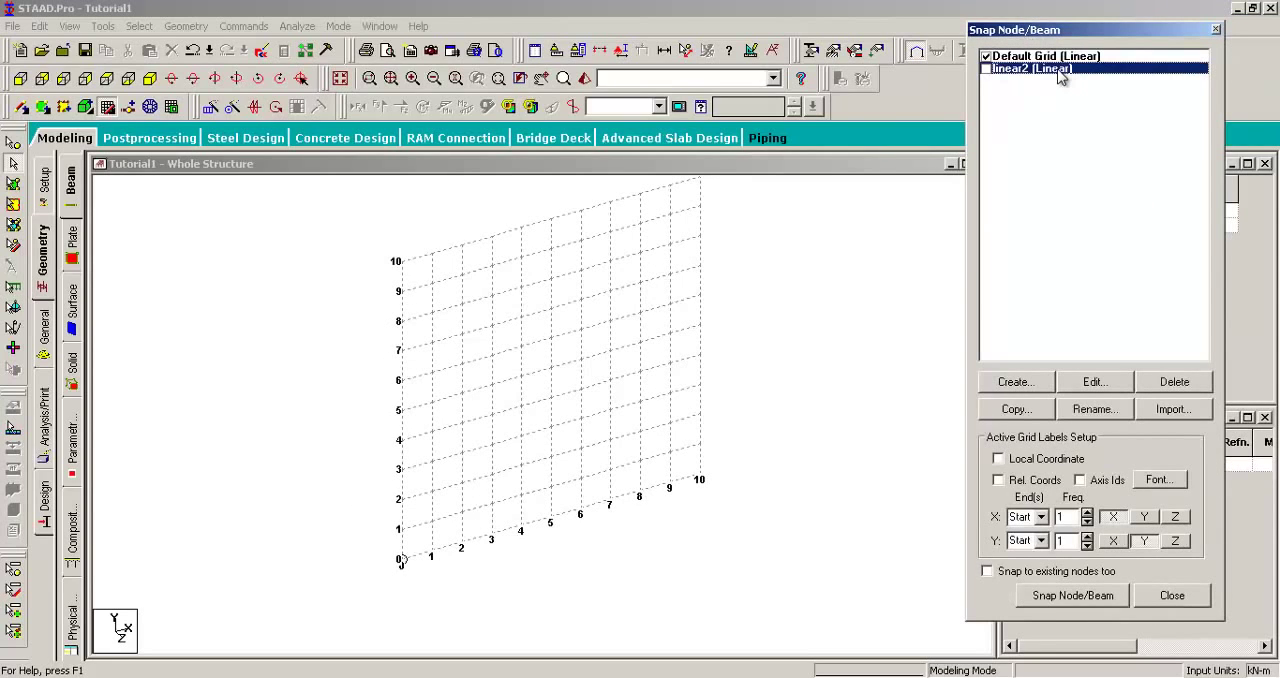
left_click(1172, 382)
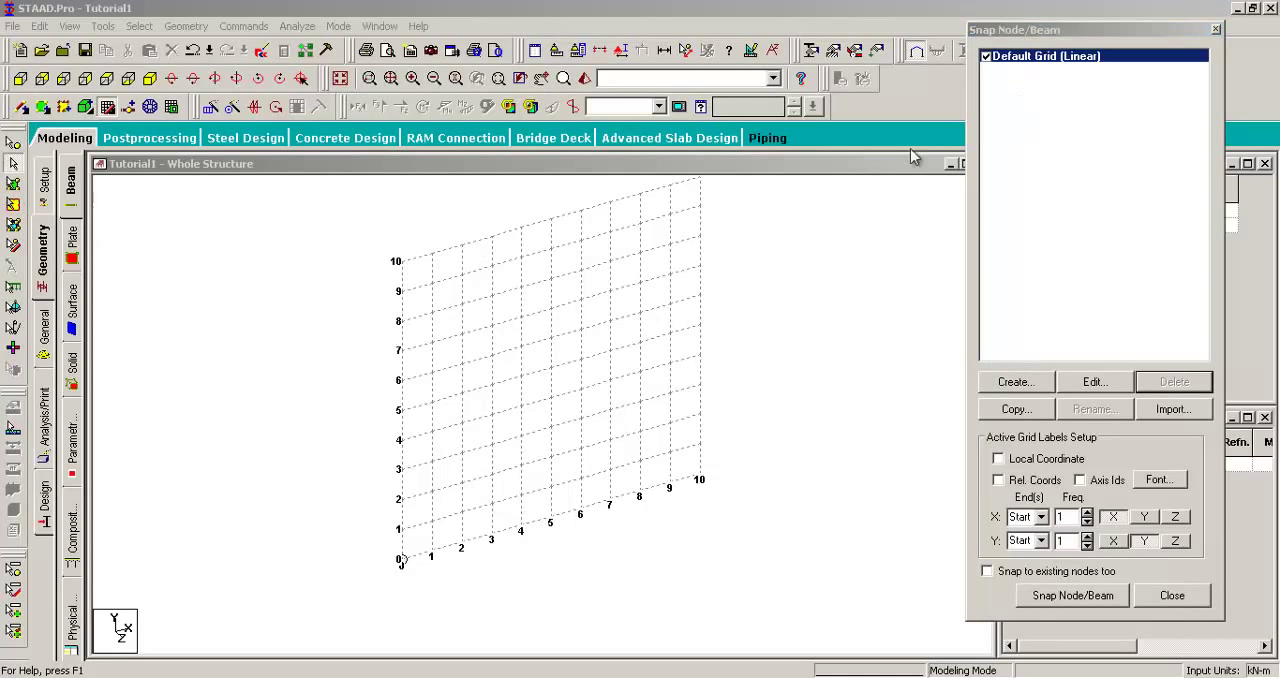
left_click(1070, 32)
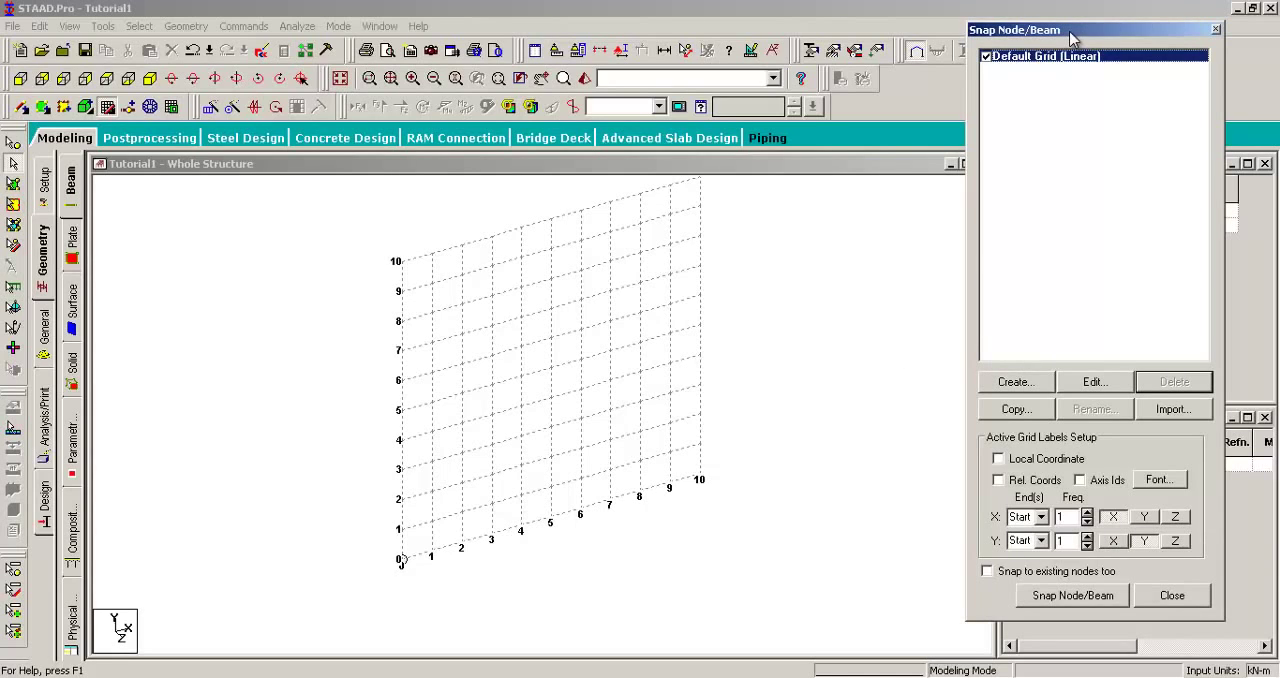
left_click(1216, 31)
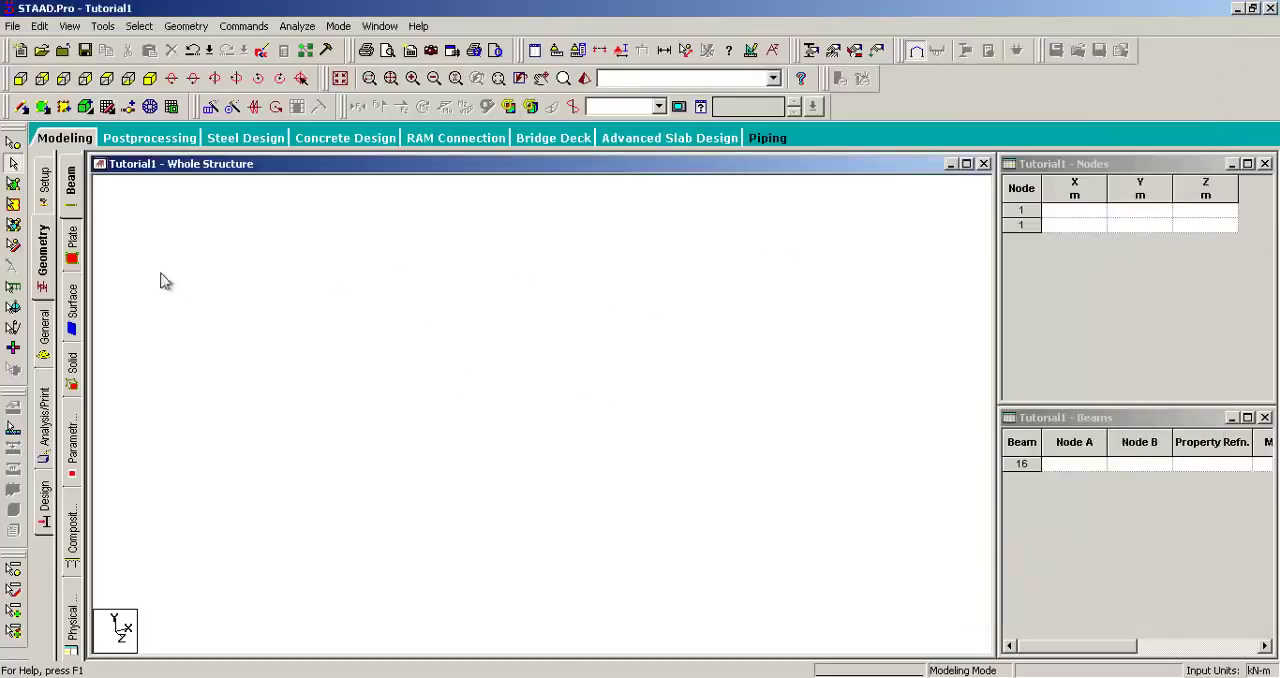
Step: Visit the section property page and return to beam geometry to bring back the default grid
left_click(45, 336)
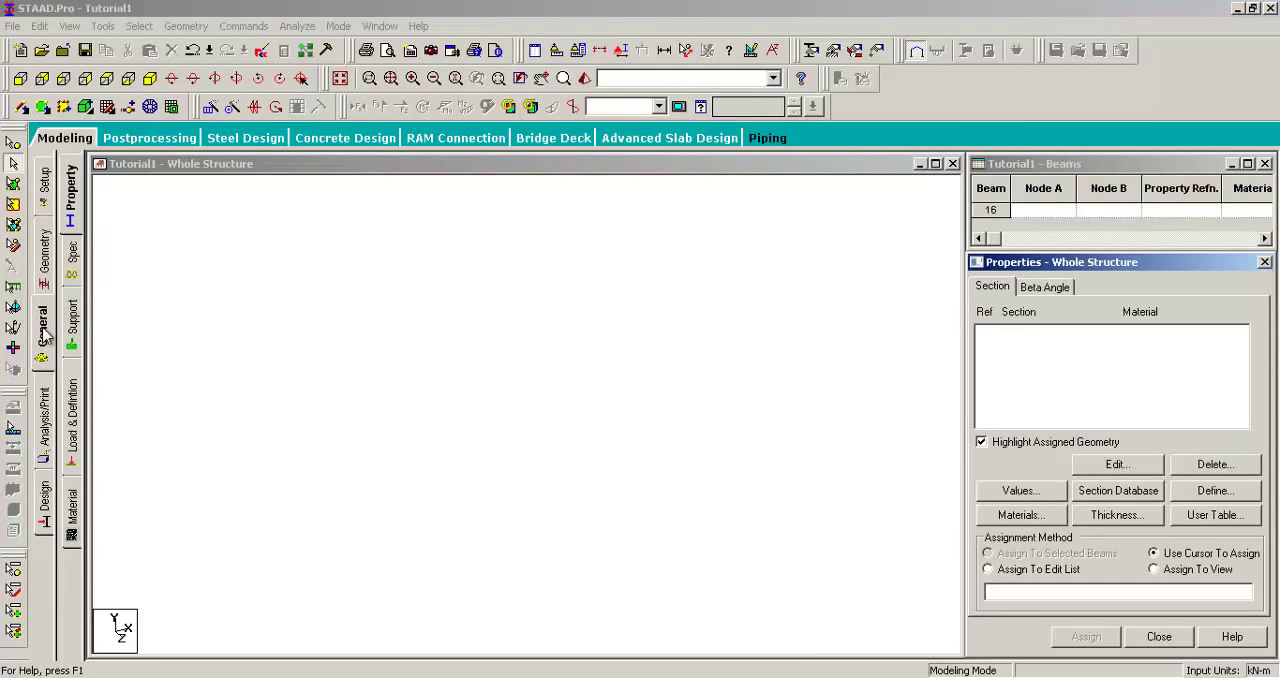
left_click(45, 255)
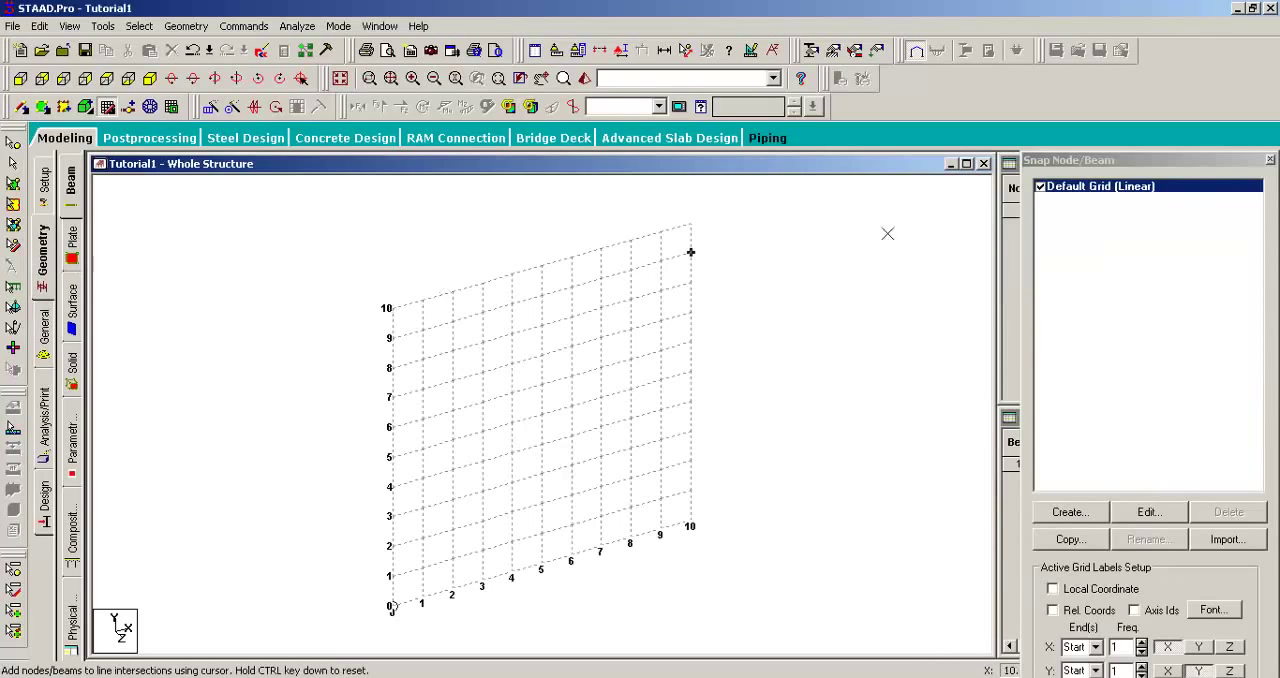
left_click_drag(1087, 159, 1042, 90)
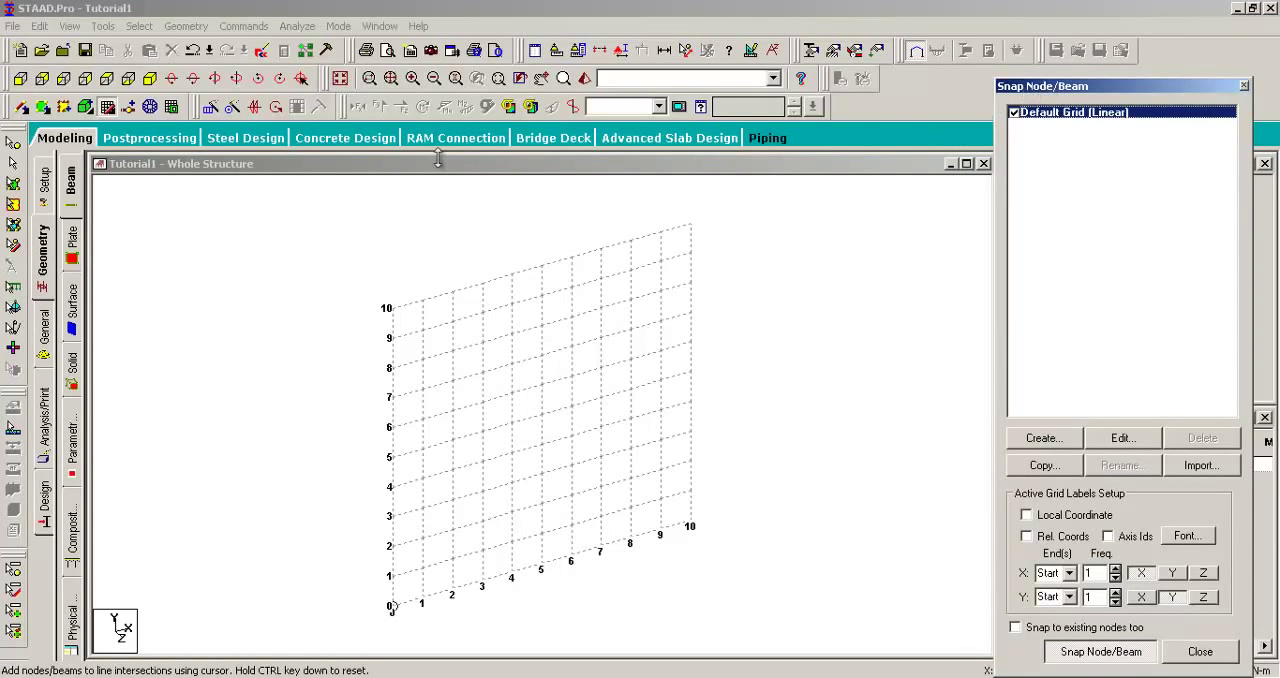
Step: Look over the available geometry and modeling commands, closing the node and beam snapping grid
left_click(193, 27)
mouse_move(245, 72)
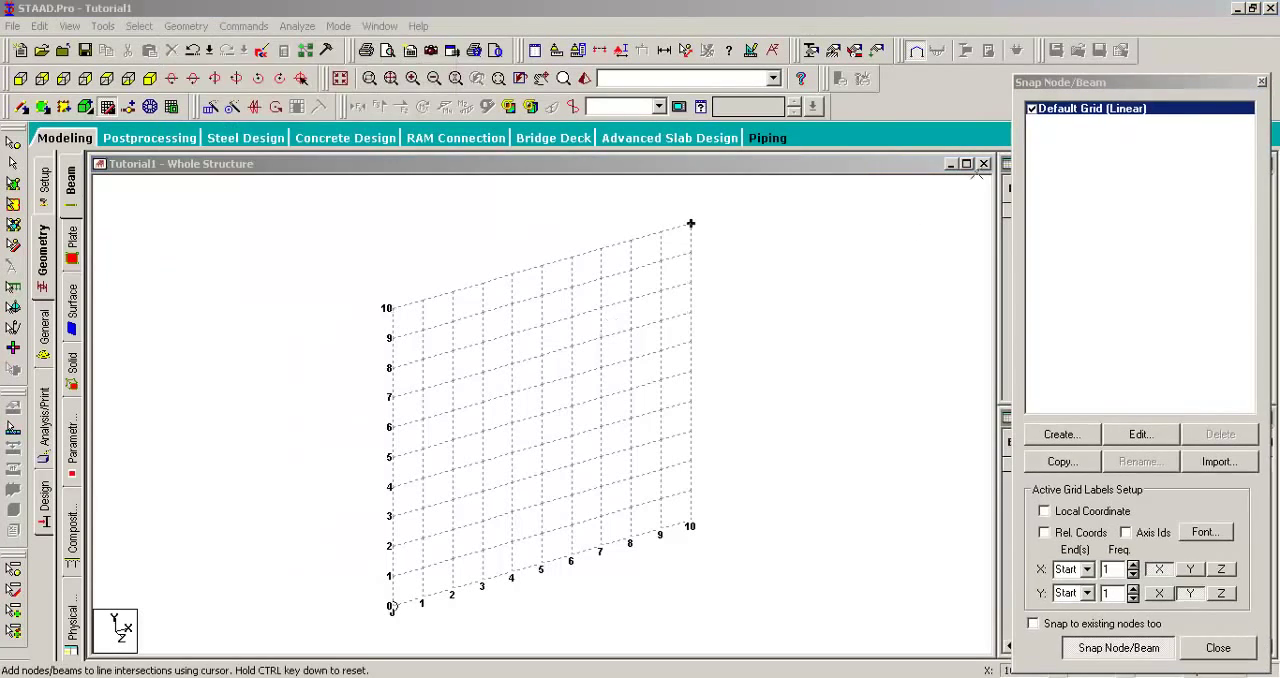
left_click(1206, 78)
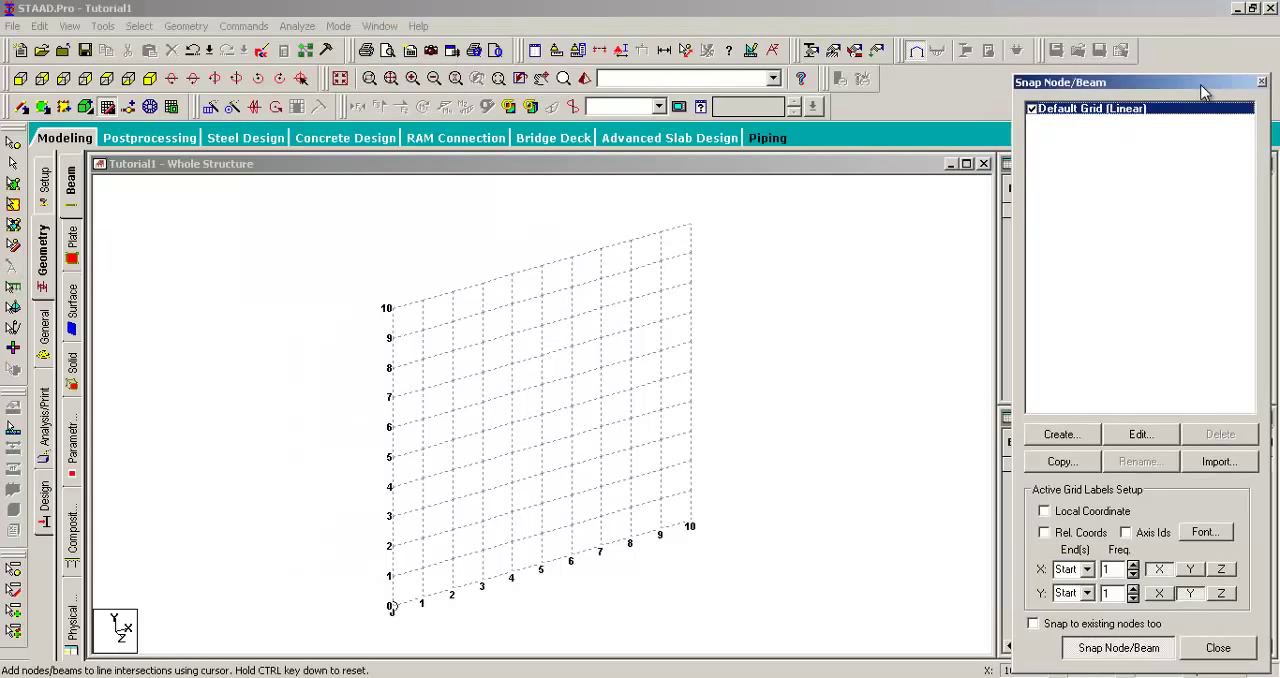
left_click(1262, 82)
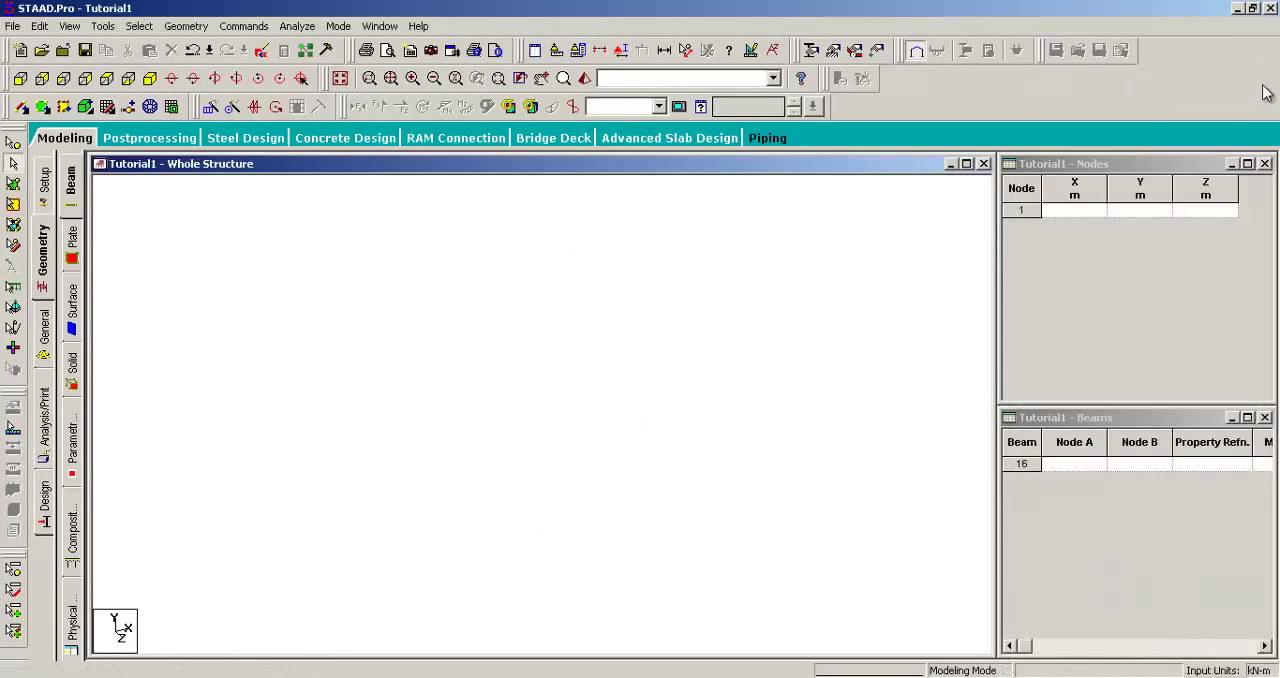
left_click(186, 26)
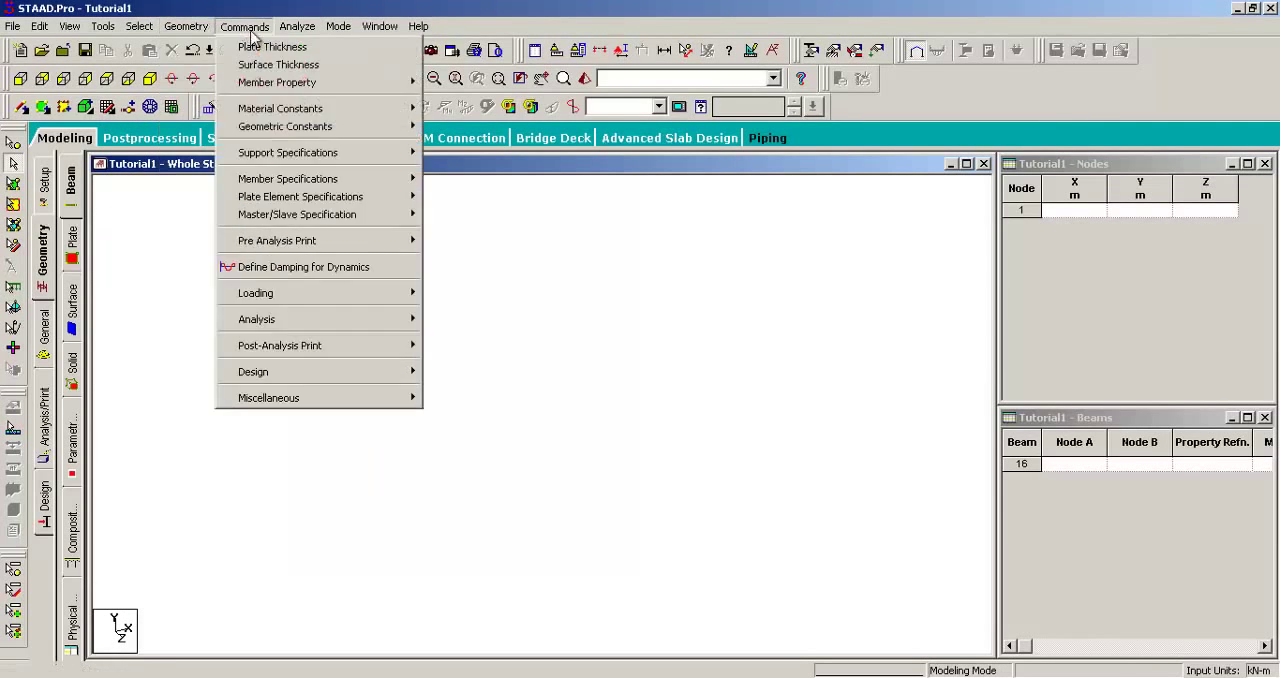
left_click(232, 8)
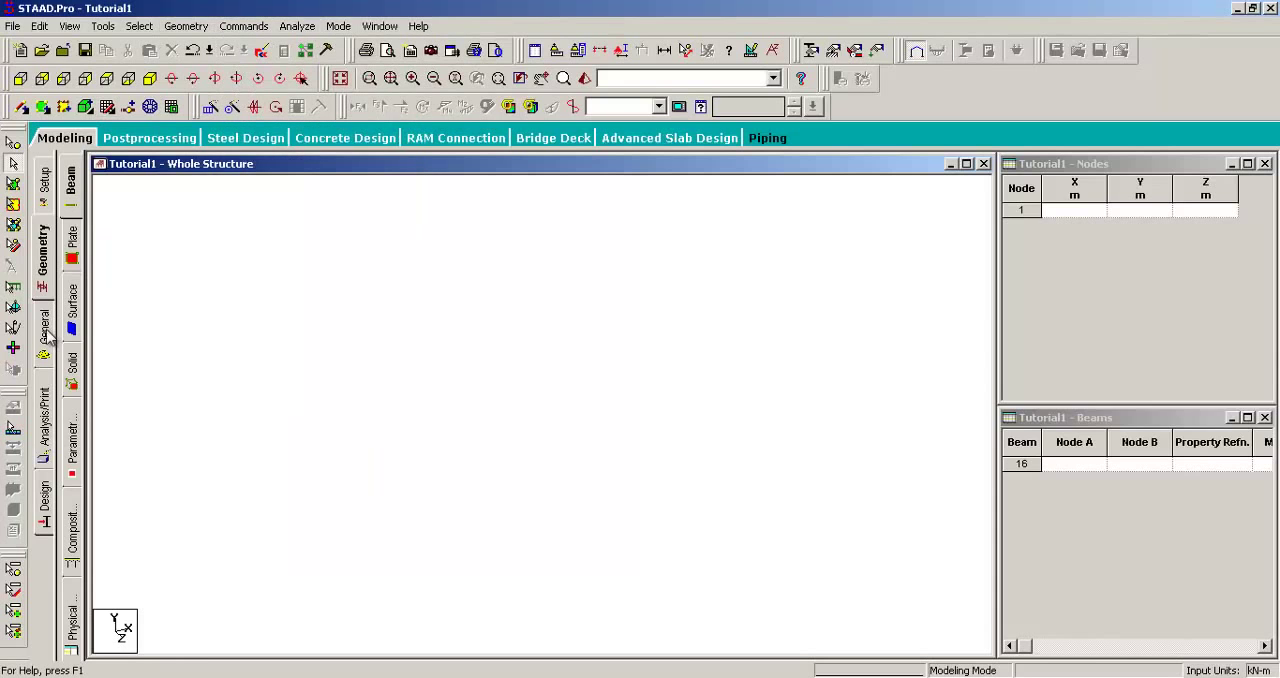
Step: Reopen the default grid for snapping nodes and beams and keep its settings clear of the drawing area
left_click(44, 342)
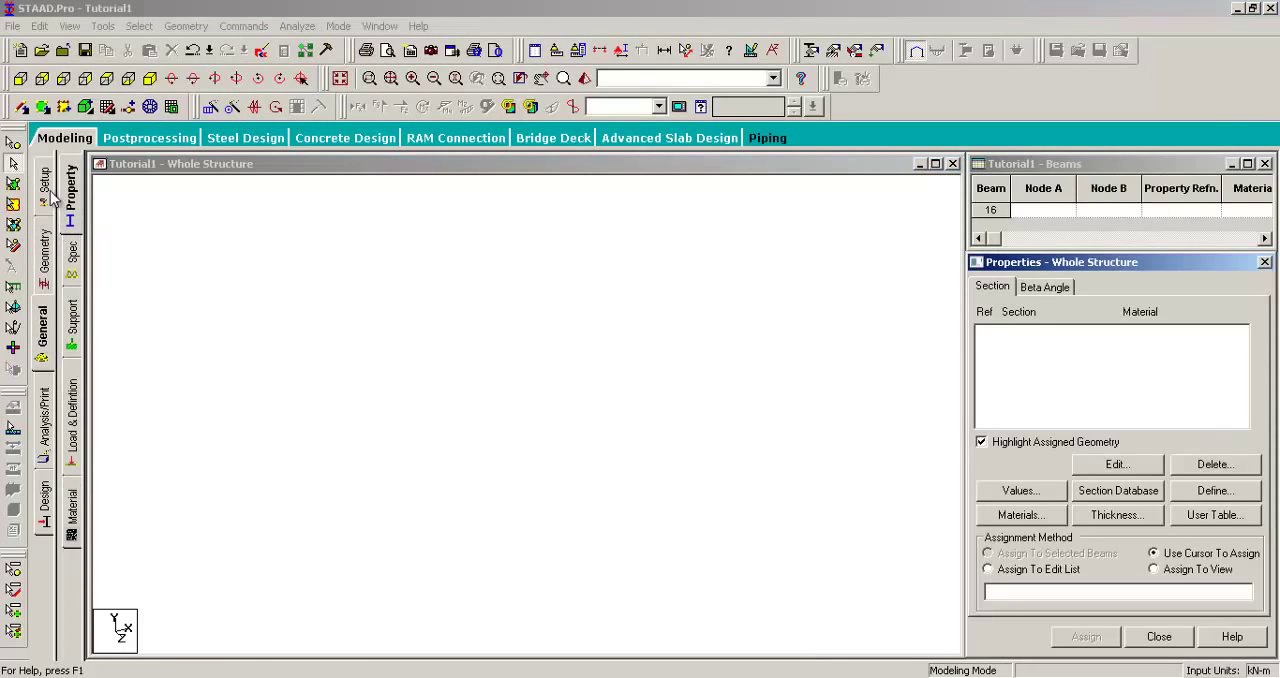
left_click(44, 250)
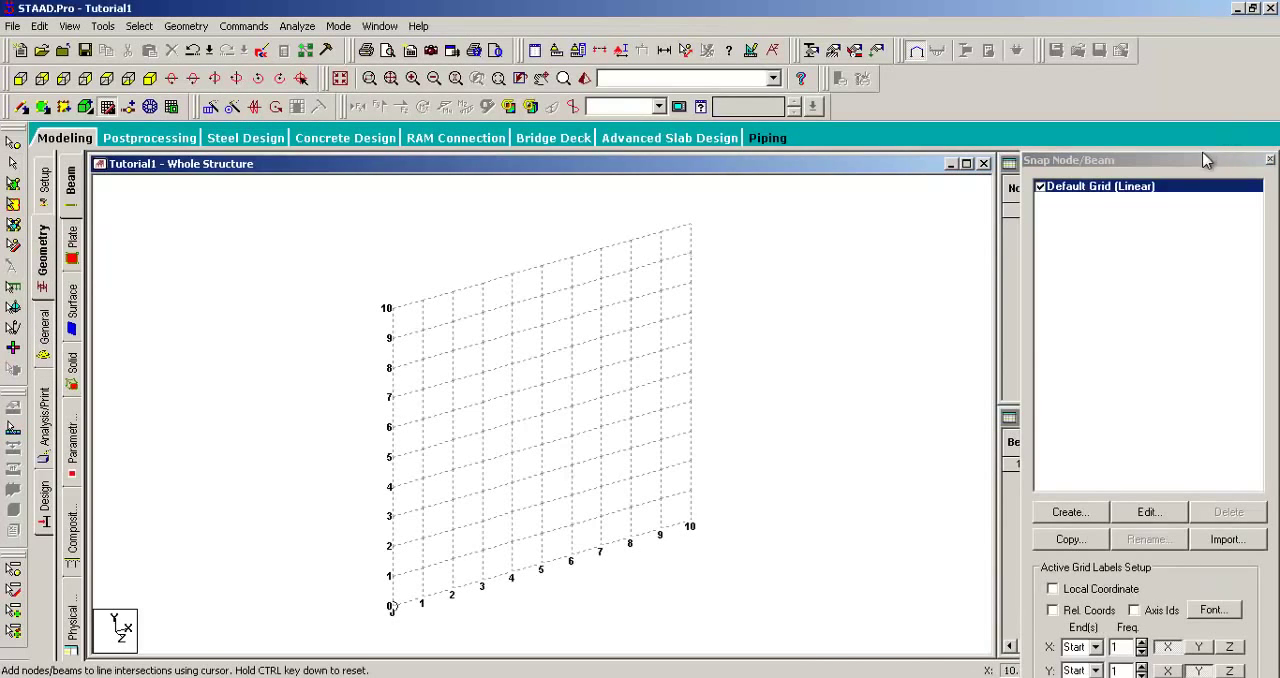
left_click_drag(1209, 160, 1182, 59)
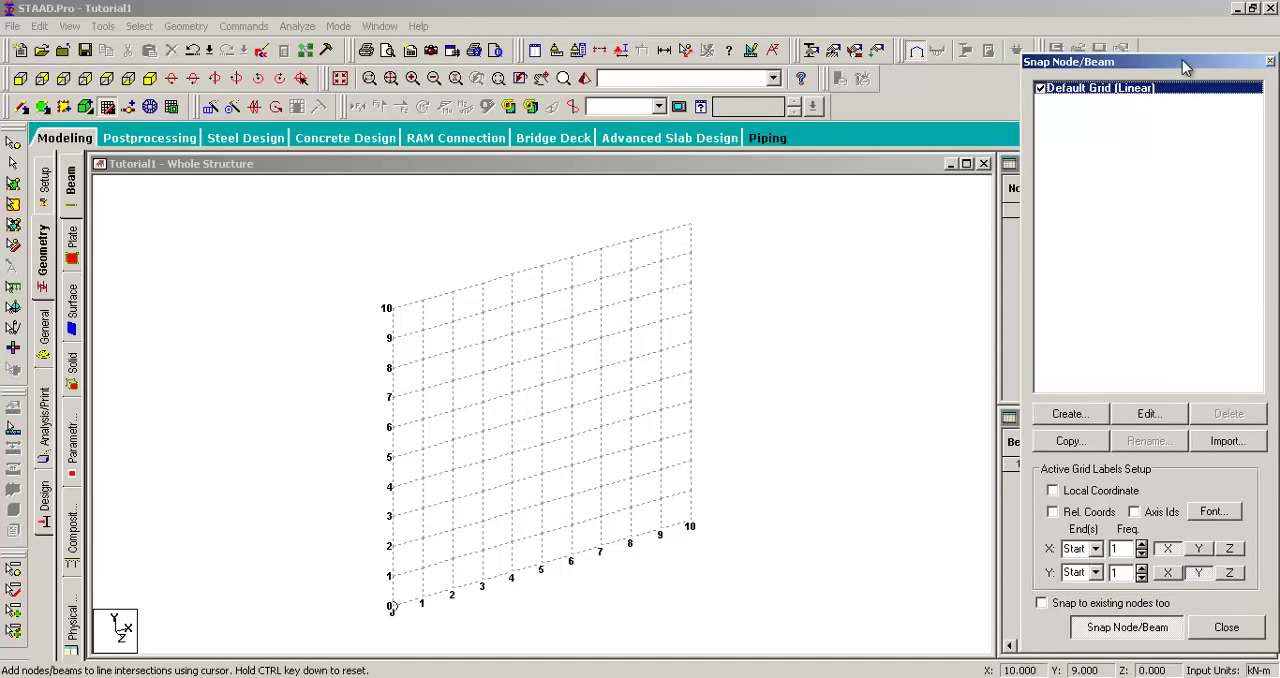
Step: Draw the left column as five 2 m beams along X = 3, from Y = 0 up to Y = 10
mouse_move(514, 491)
middle_mouse_down()
mouse_move(519, 466)
mouse_move(500, 486)
middle_mouse_up()
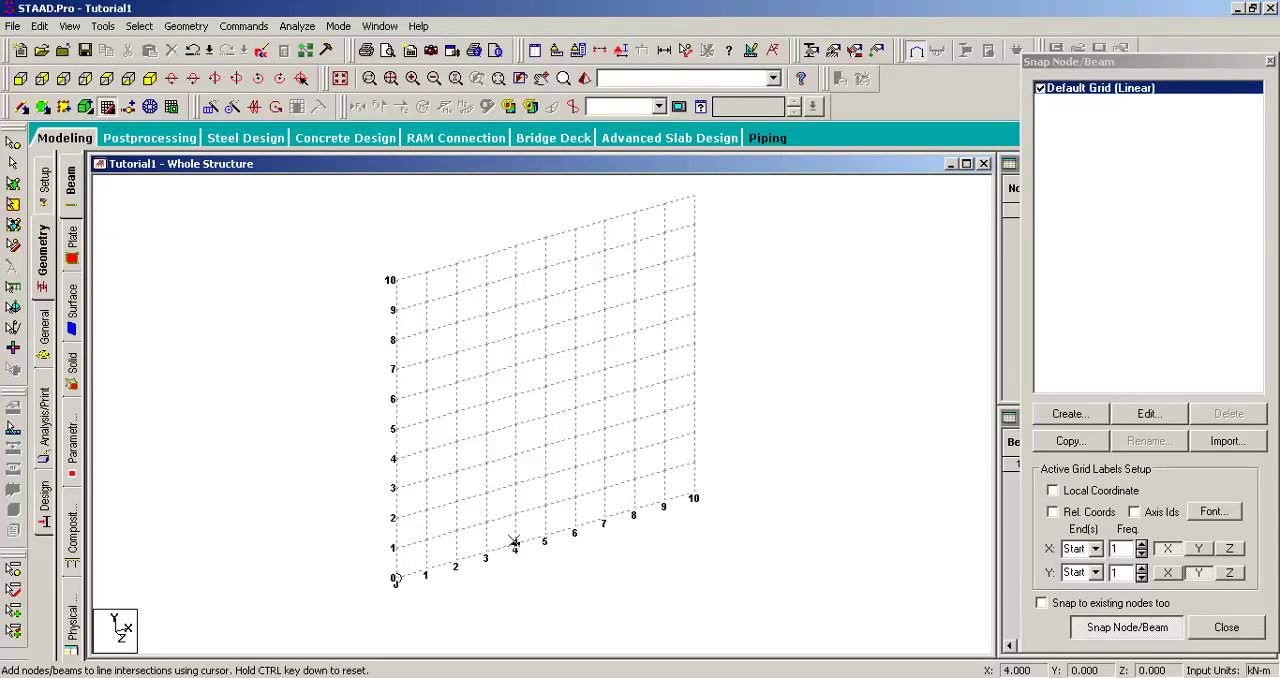
scroll(500, 535, "up", 2)
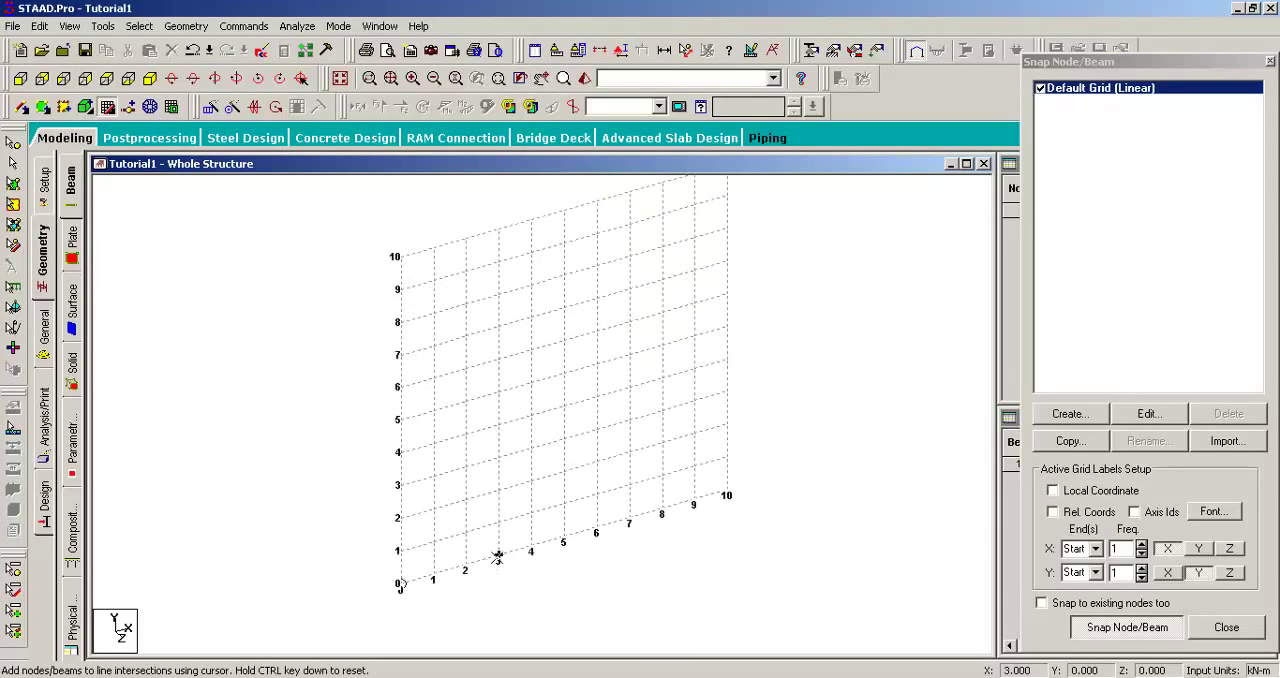
scroll(496, 562, "up", 1)
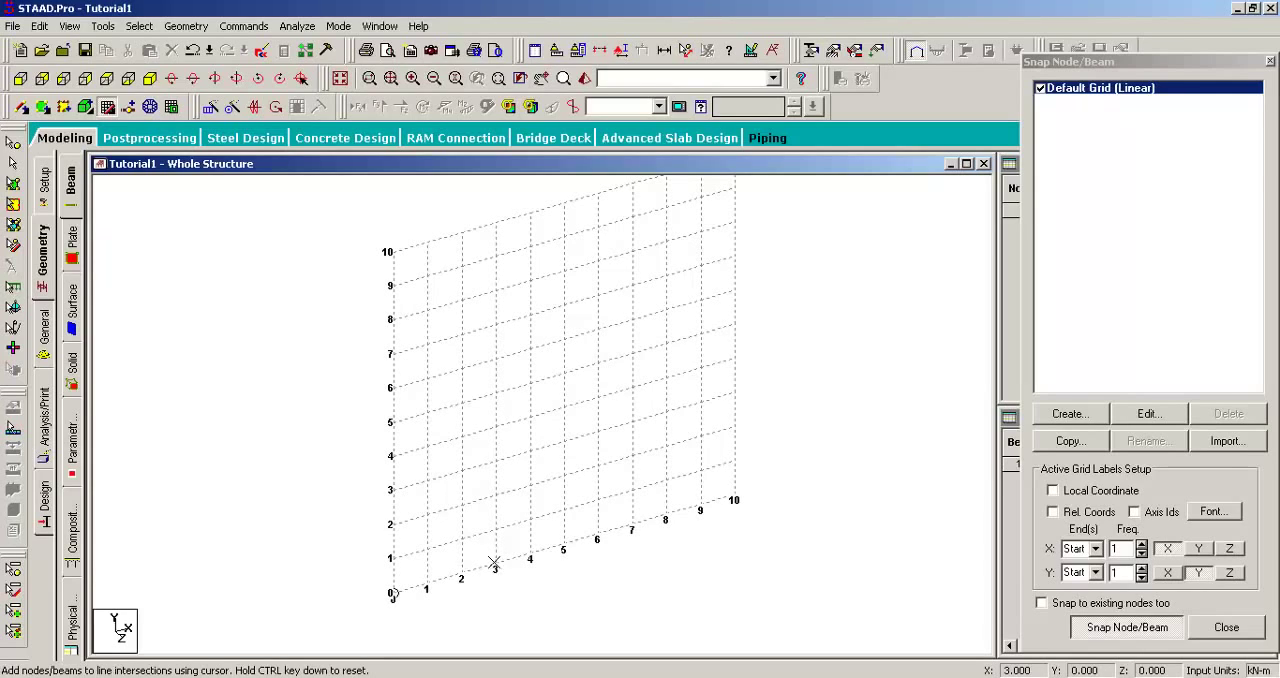
left_click(496, 564)
left_click(495, 493)
left_click(495, 426)
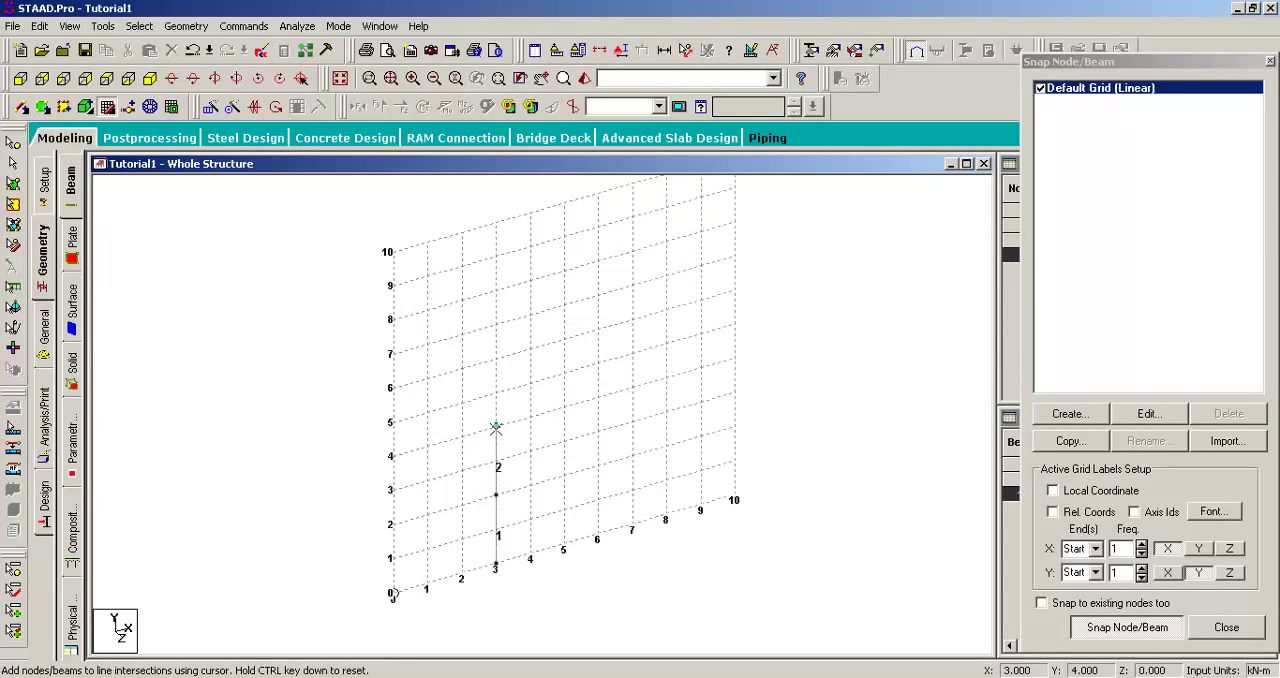
left_click(494, 357)
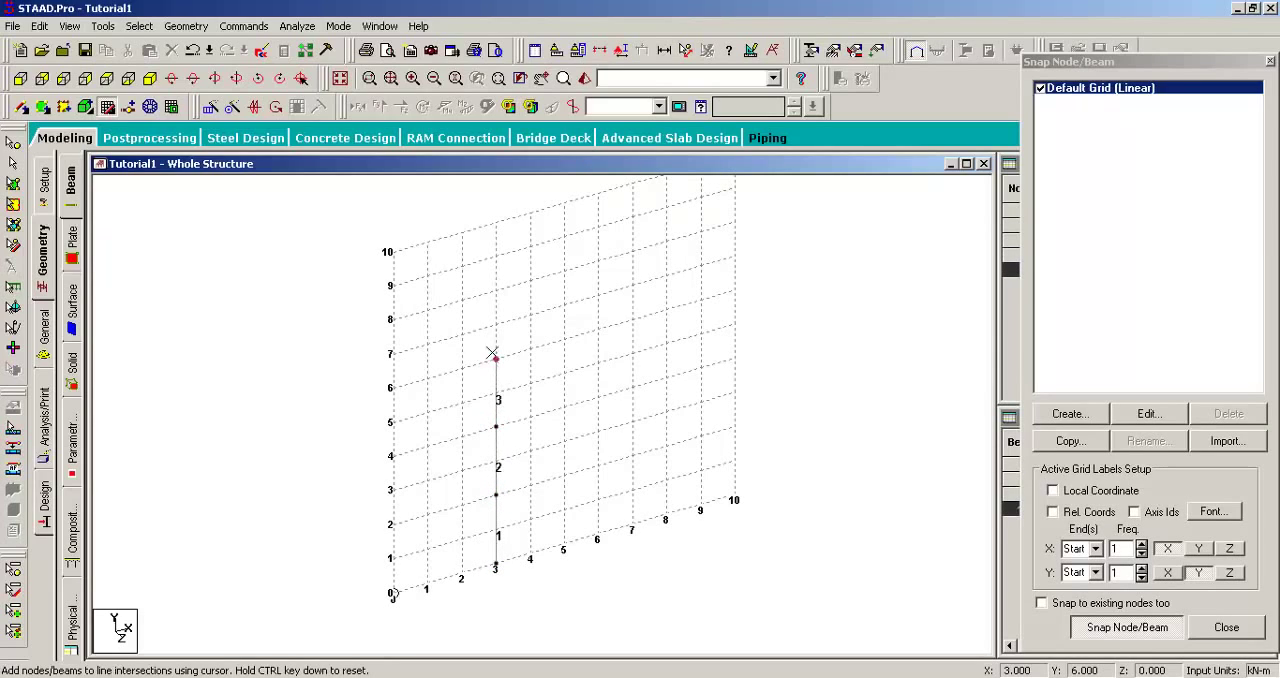
left_click(495, 290)
left_click(497, 223)
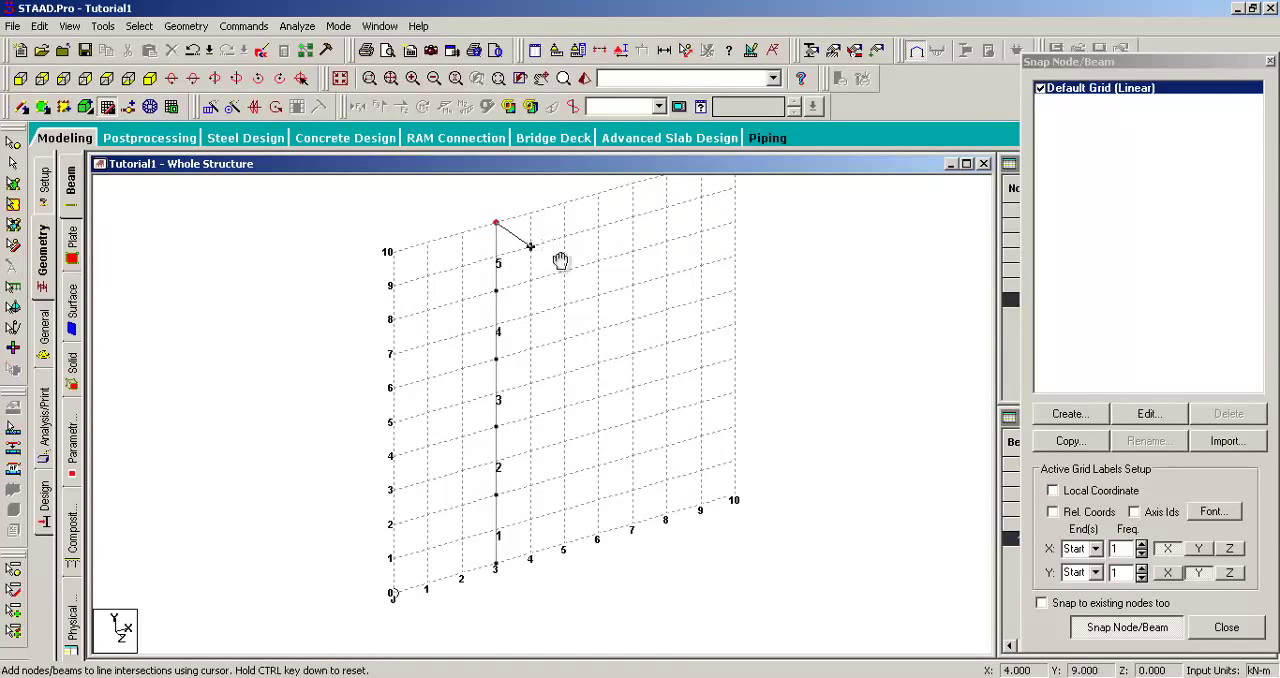
middle_click_drag(560, 260, 517, 331)
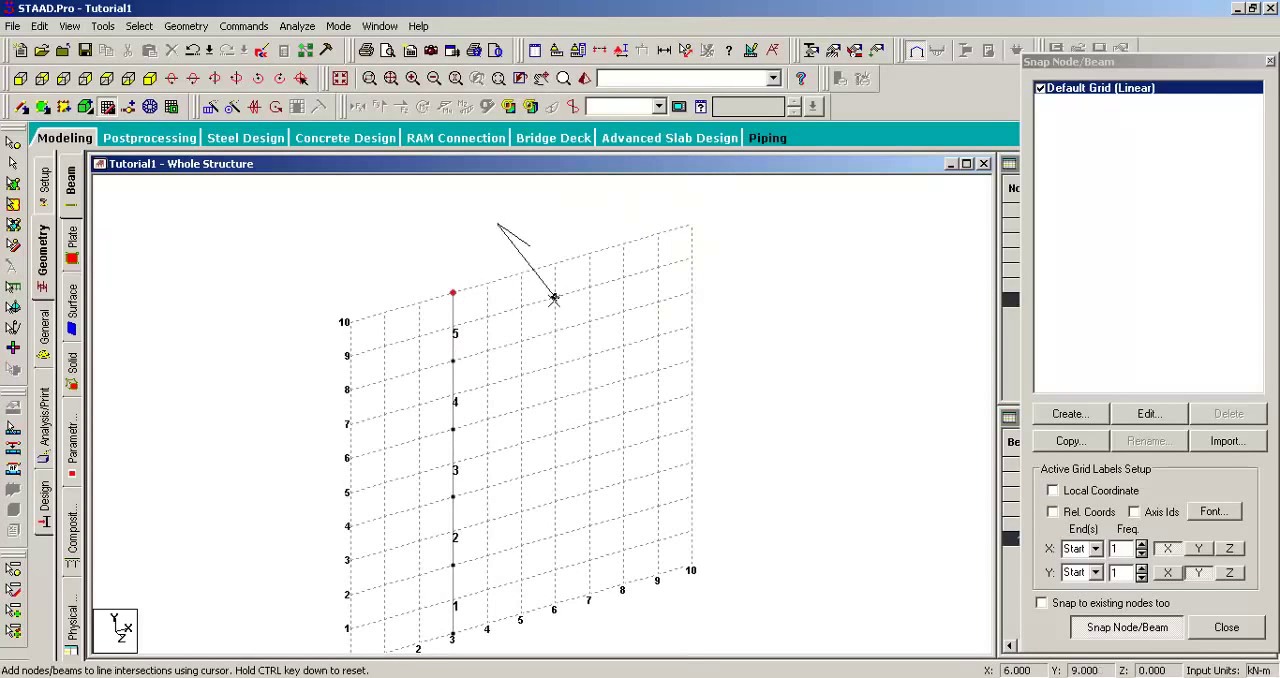
key("Escape")
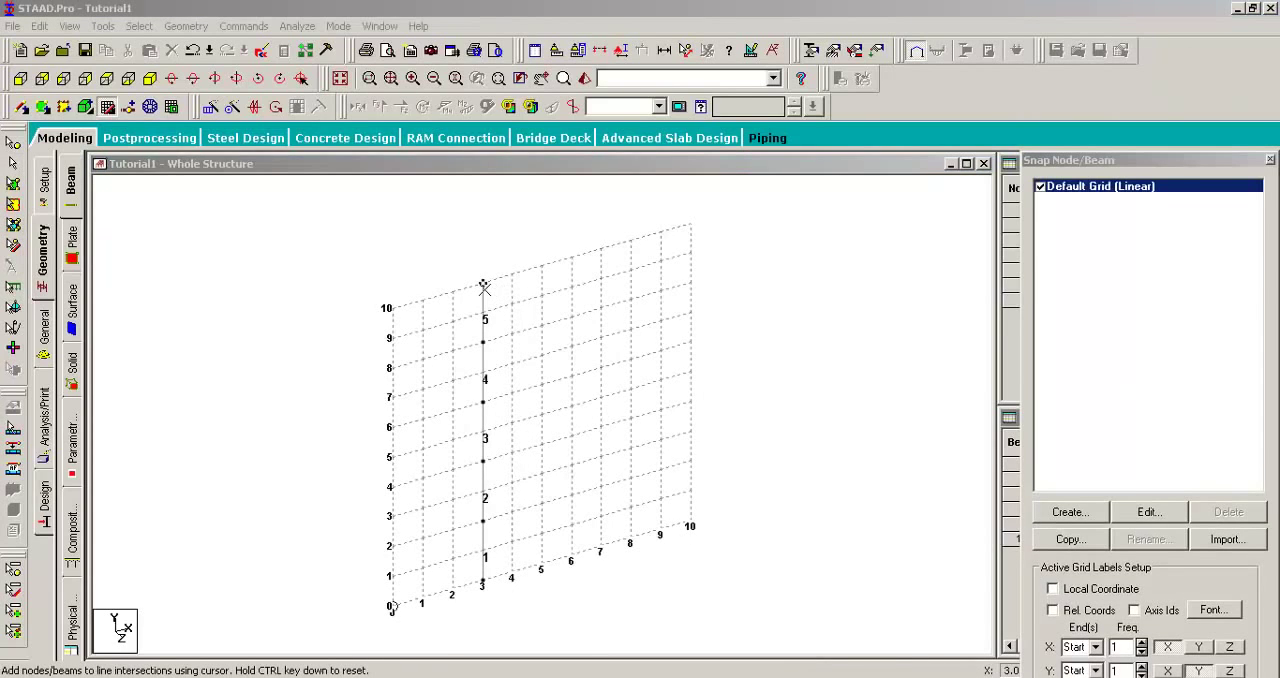
Step: Add a top beam from (3, 10) to (6, 10) and a right column of five 2 m beams down to (6, 0)
left_click(497, 287)
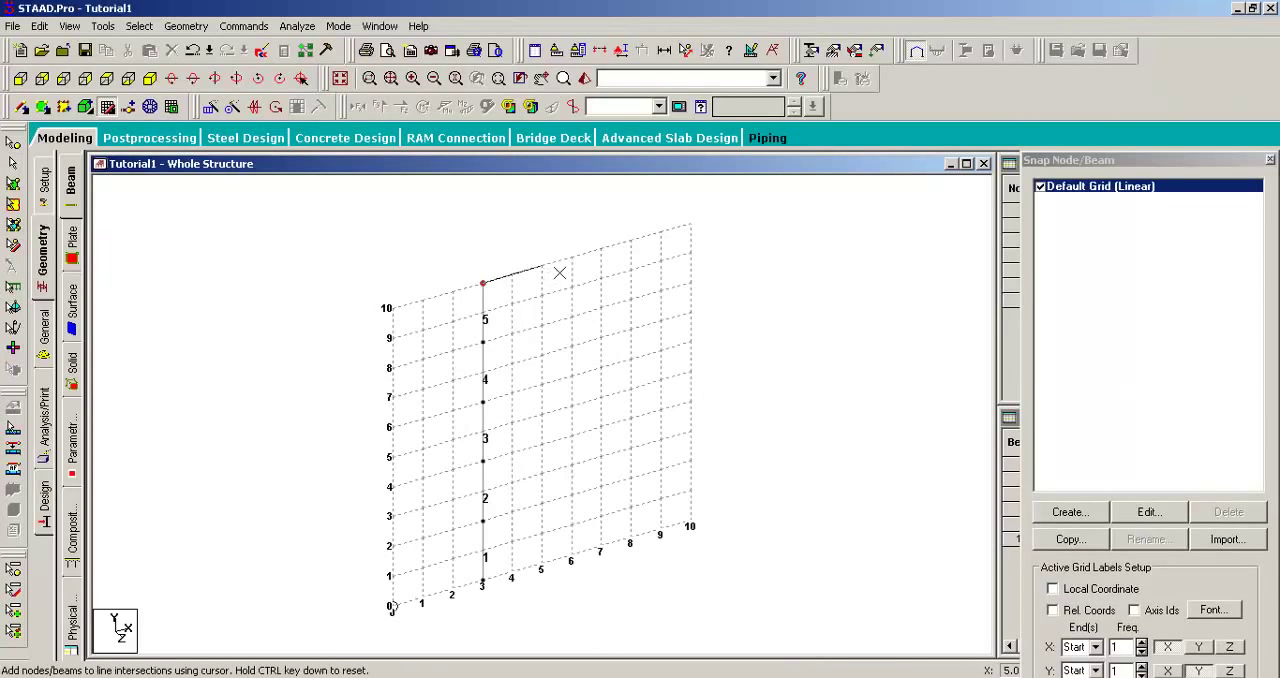
left_click(571, 258)
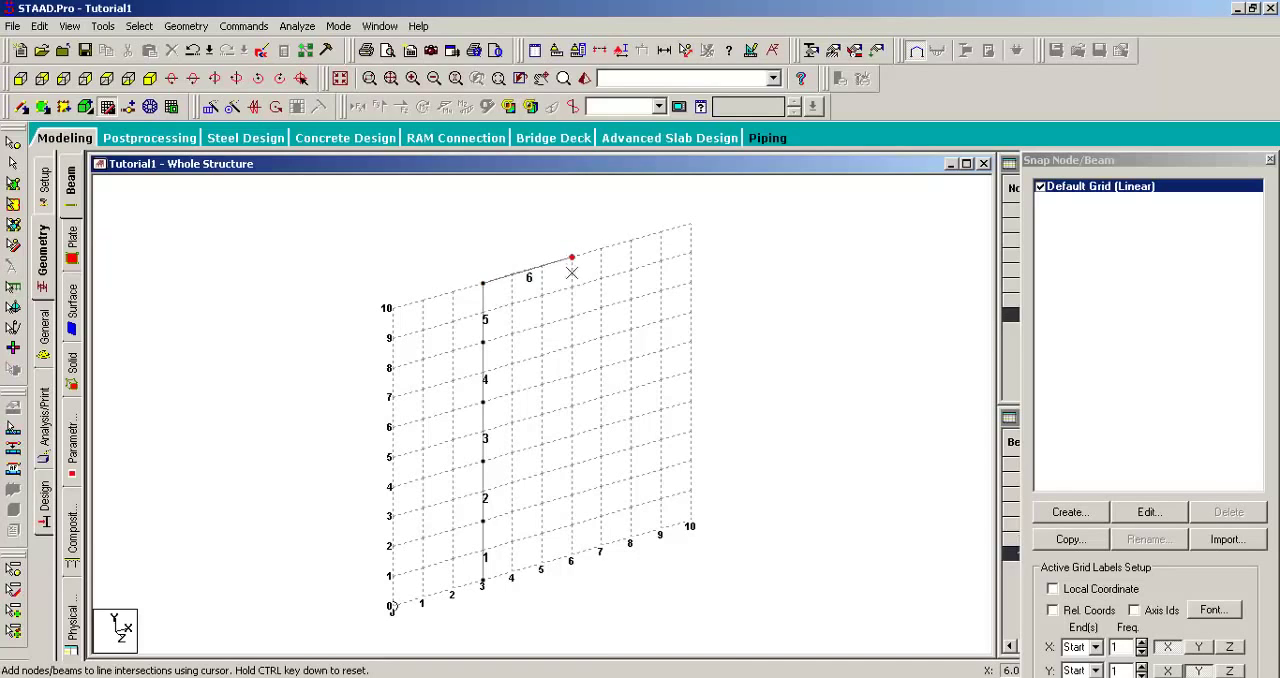
left_click(571, 317)
left_click(571, 376)
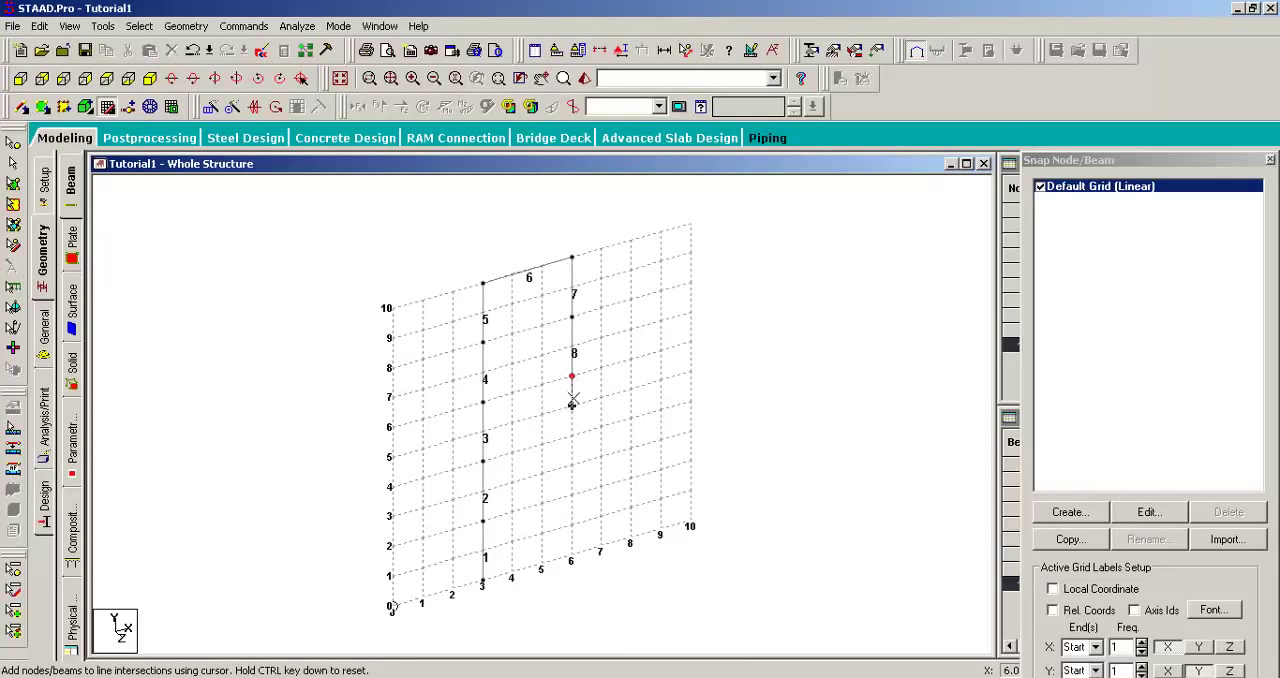
left_click(571, 436)
left_click(572, 494)
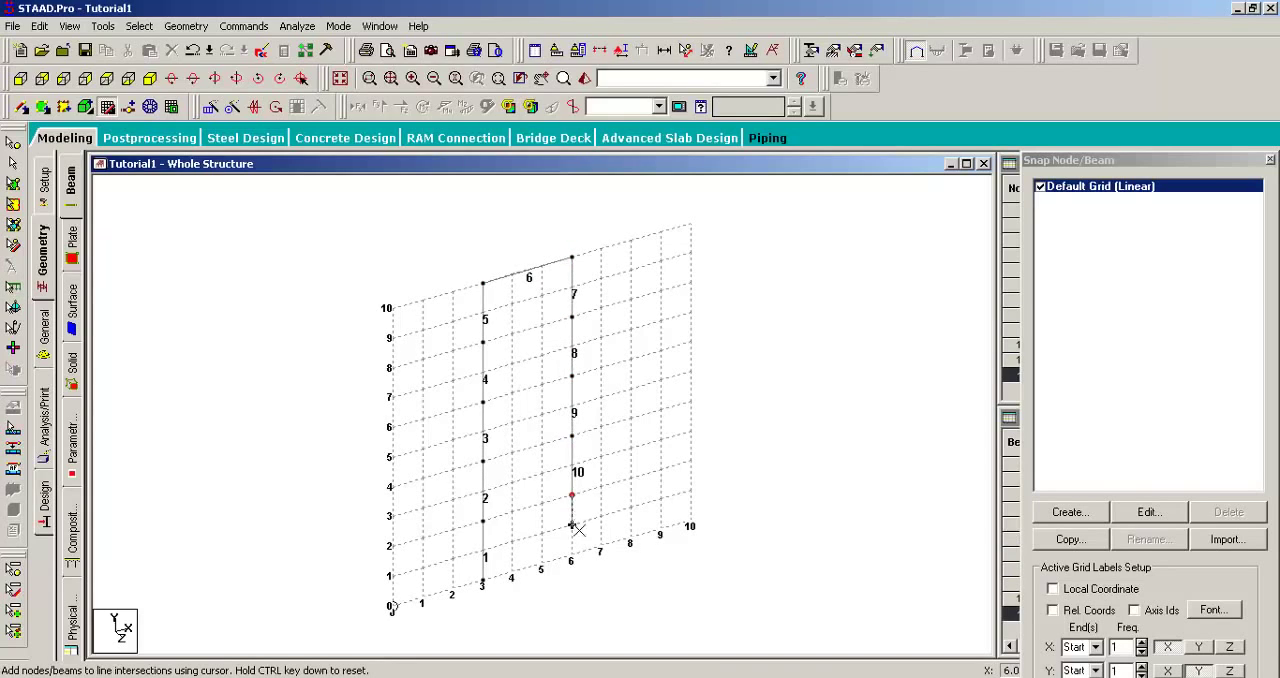
left_click(571, 555)
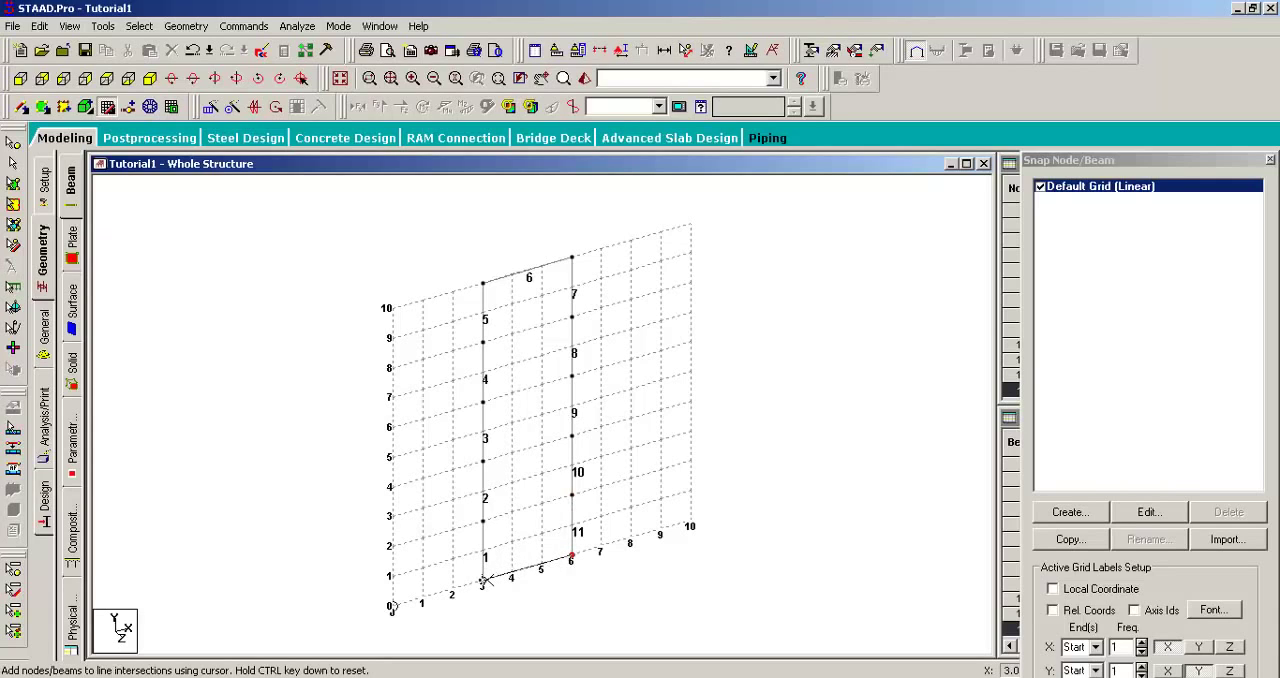
Step: Close the frame with a bottom beam from (6, 0) to (3, 0), accept the auto save and stop adding beams
left_click(484, 580)
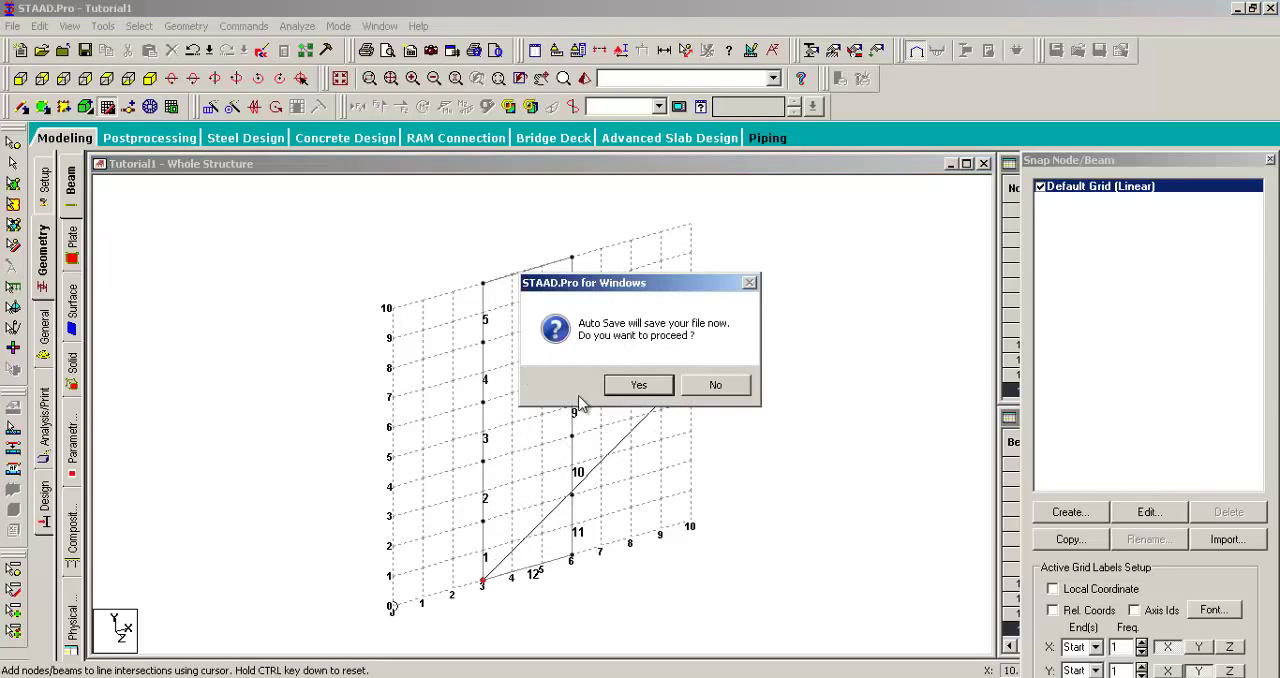
left_click(640, 387)
left_click(550, 370)
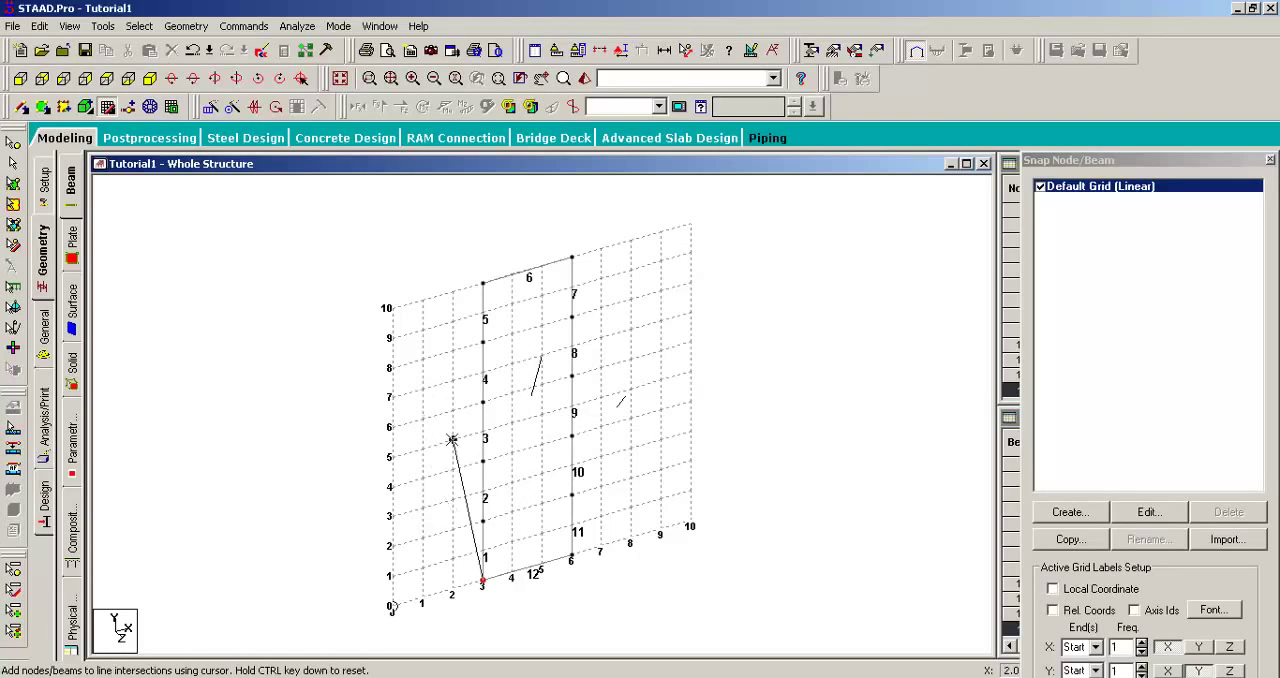
key("Escape")
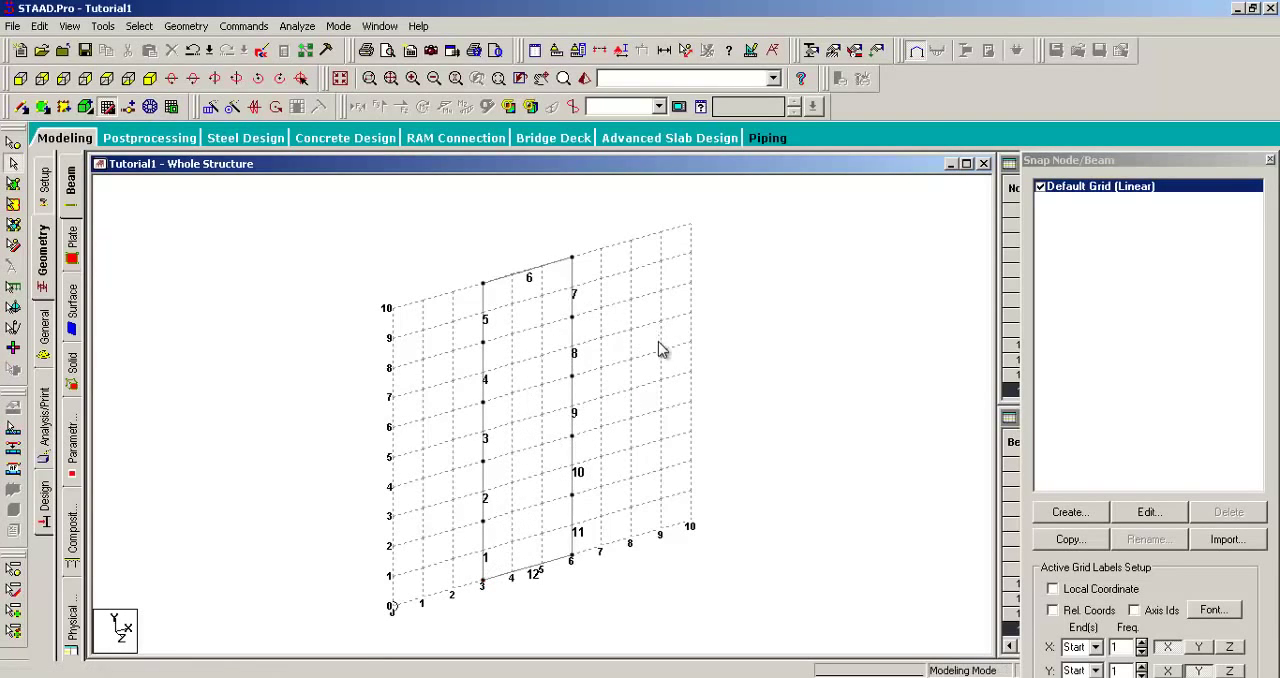
Step: Delete the bottom beam connecting the bases of the two columns
middle_click_drag(633, 364, 668, 331)
scroll(640, 368, "down", 2)
scroll(612, 434, "up", 3)
scroll(612, 485, "up", 2)
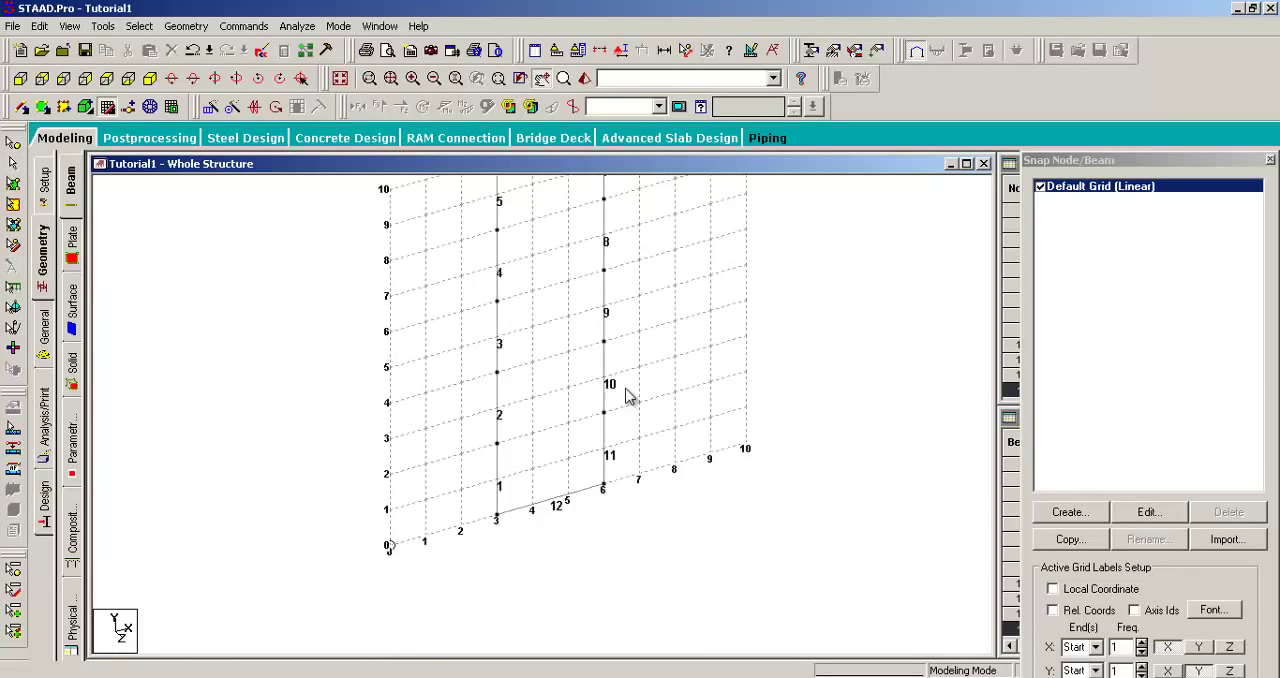
middle_click_drag(503, 411, 527, 478)
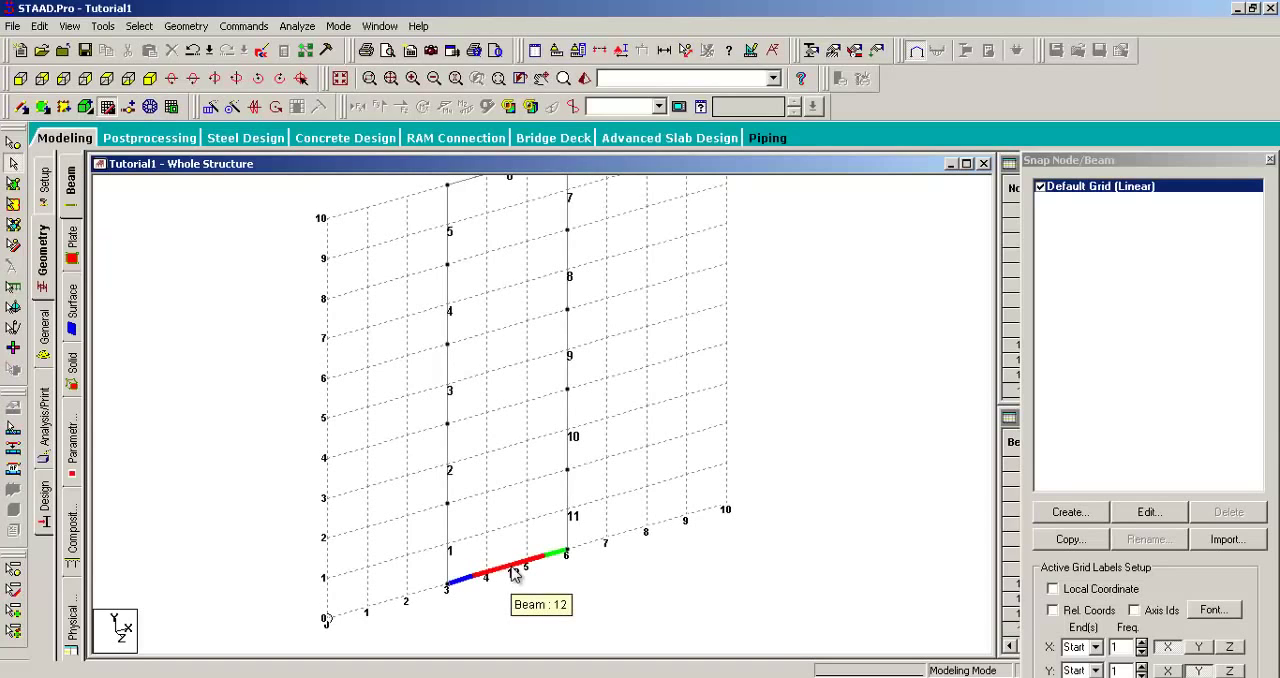
left_click(513, 570)
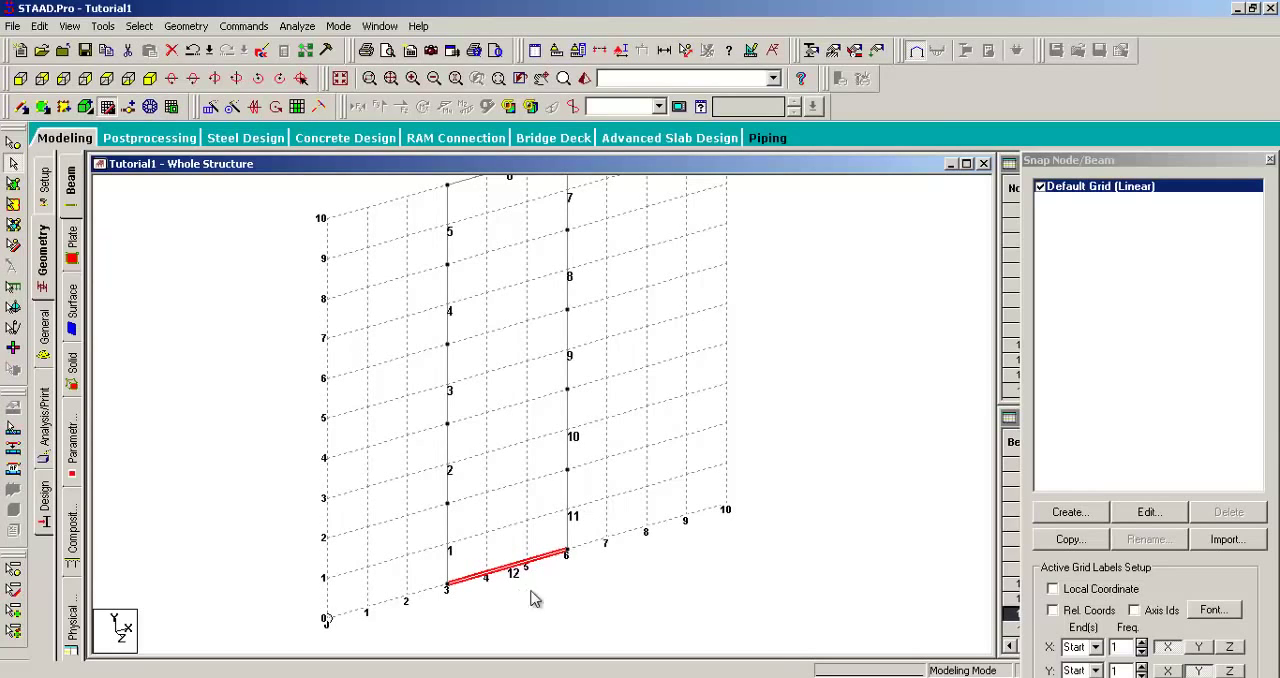
left_click(533, 525)
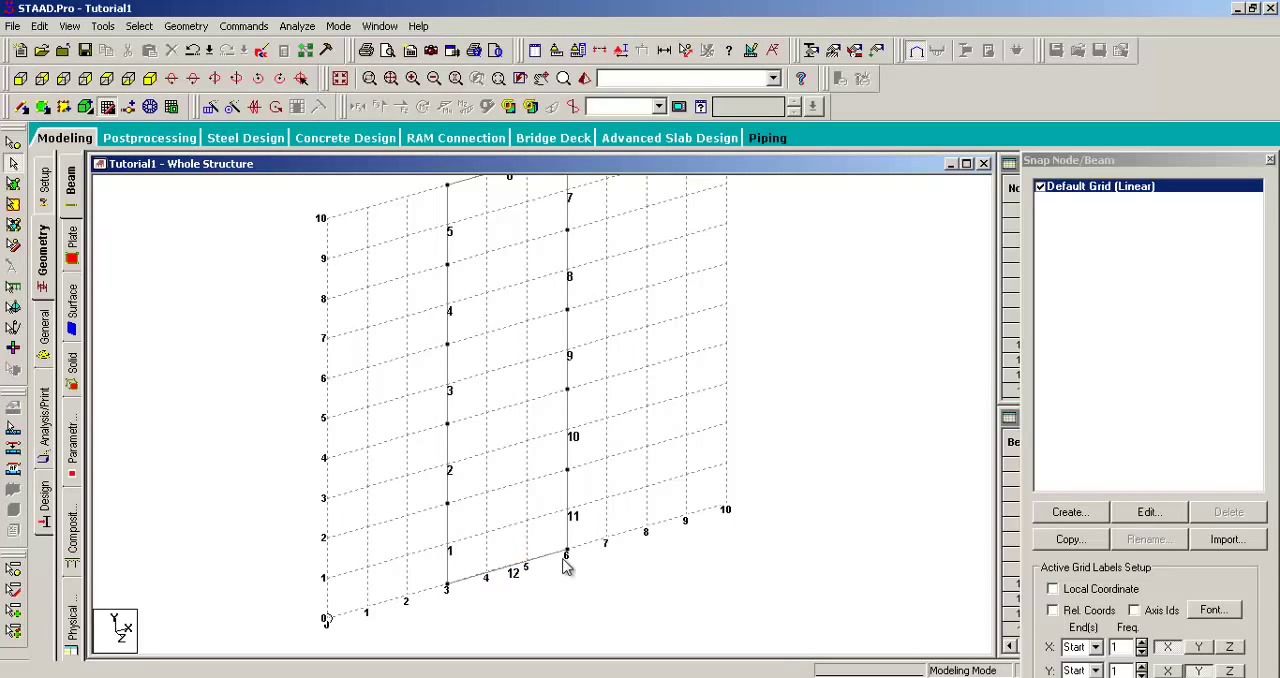
left_click(512, 572)
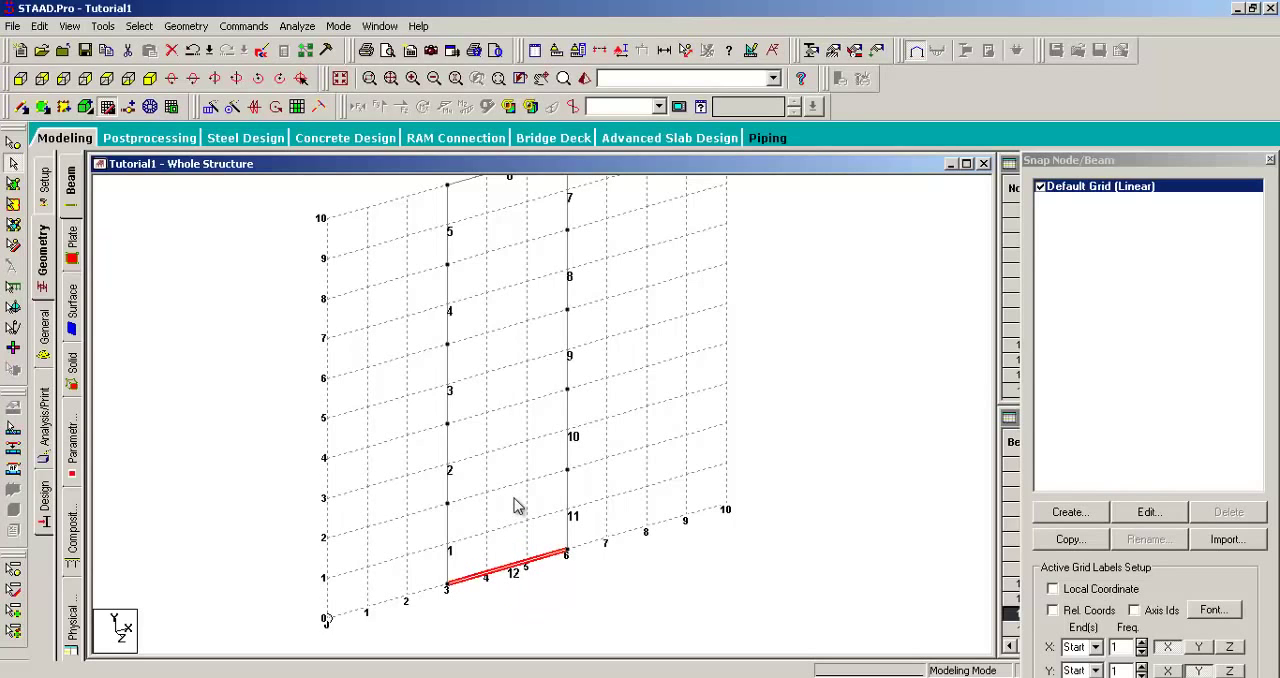
key("Delete")
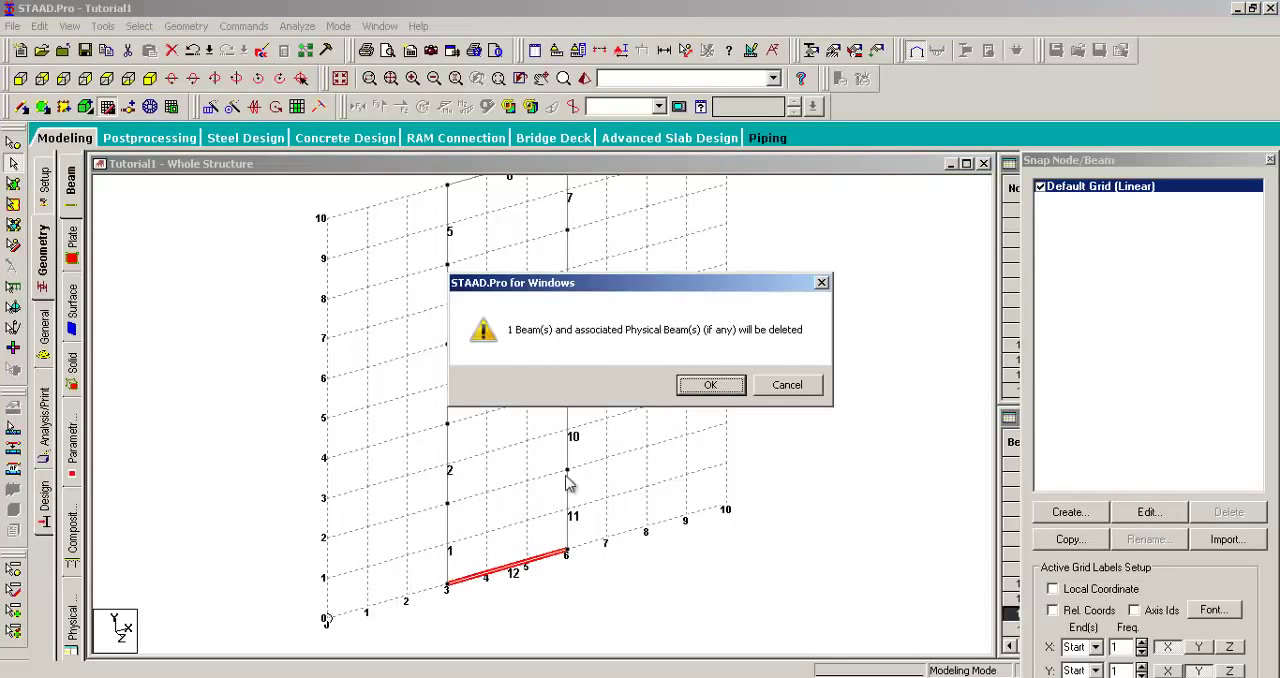
left_click(710, 385)
Step: Examine the numbered beams of the open frame from its top beam down to the column bases
middle_click_drag(593, 308, 616, 396)
scroll(625, 370, "down", 1)
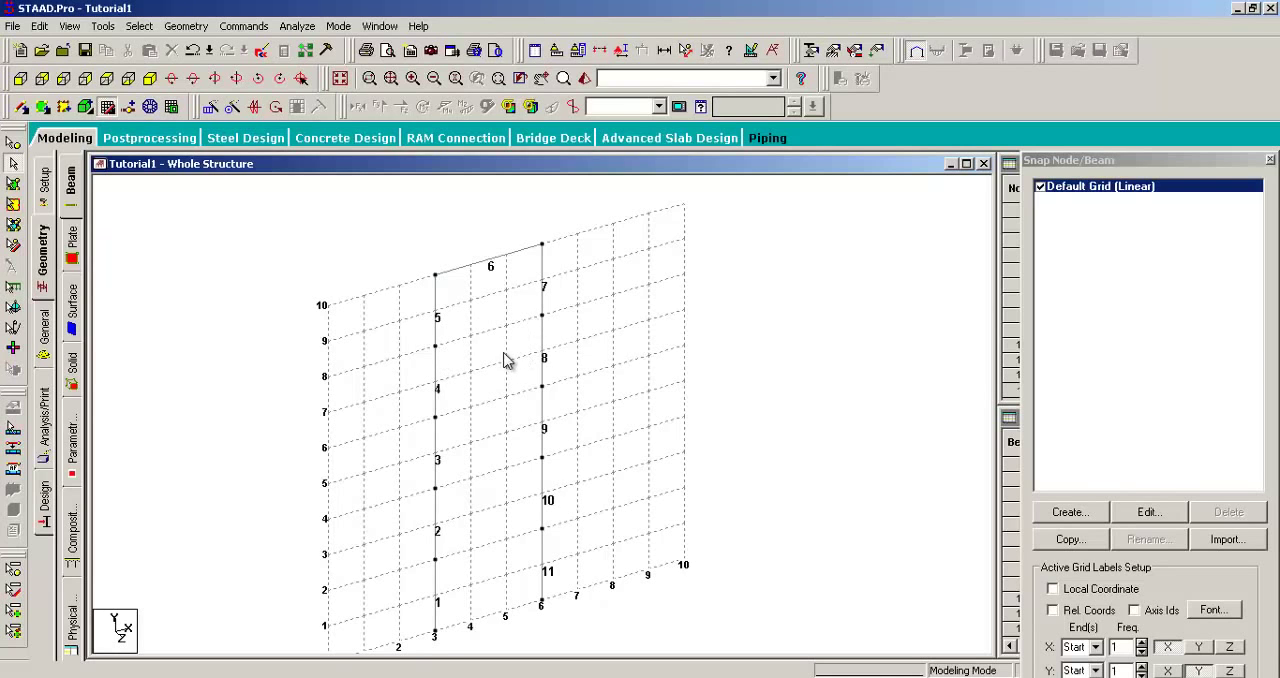
middle_click_drag(517, 376, 522, 420)
scroll(522, 436, "up", 3)
scroll(508, 440, "up", 1)
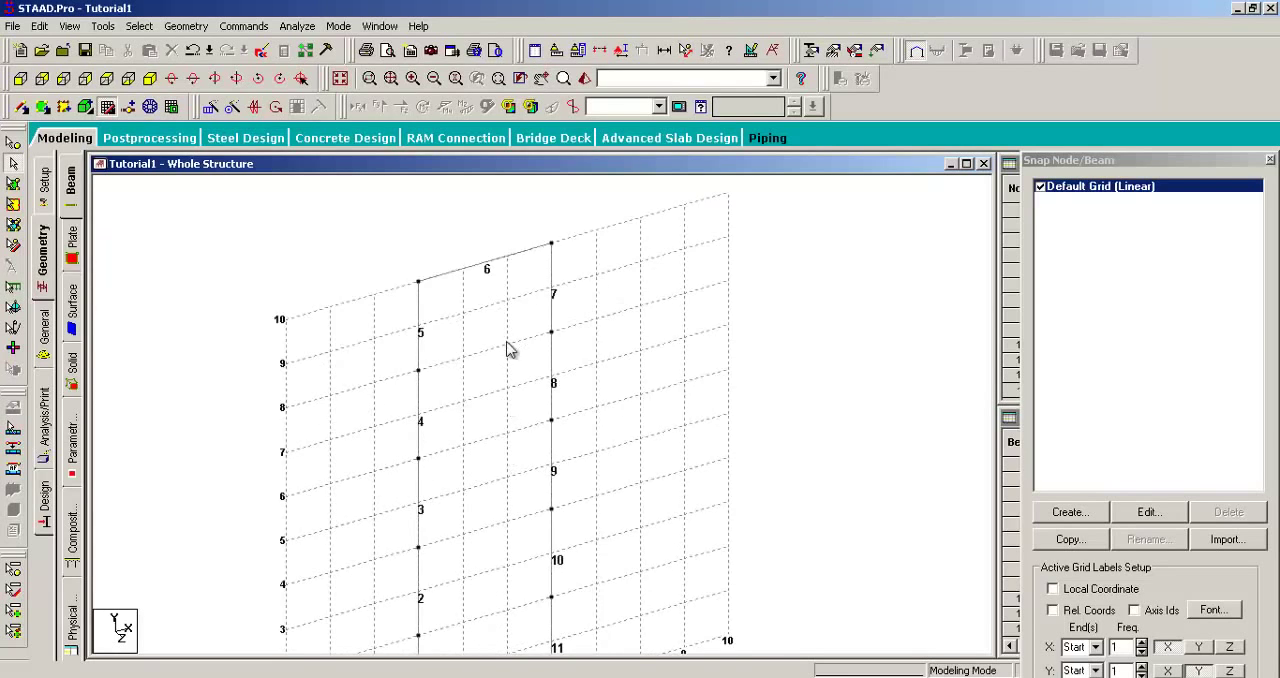
scroll(506, 337, "up", 2)
middle_click_drag(495, 301, 517, 383)
scroll(492, 500, "down", 2)
middle_click_drag(491, 510, 500, 386)
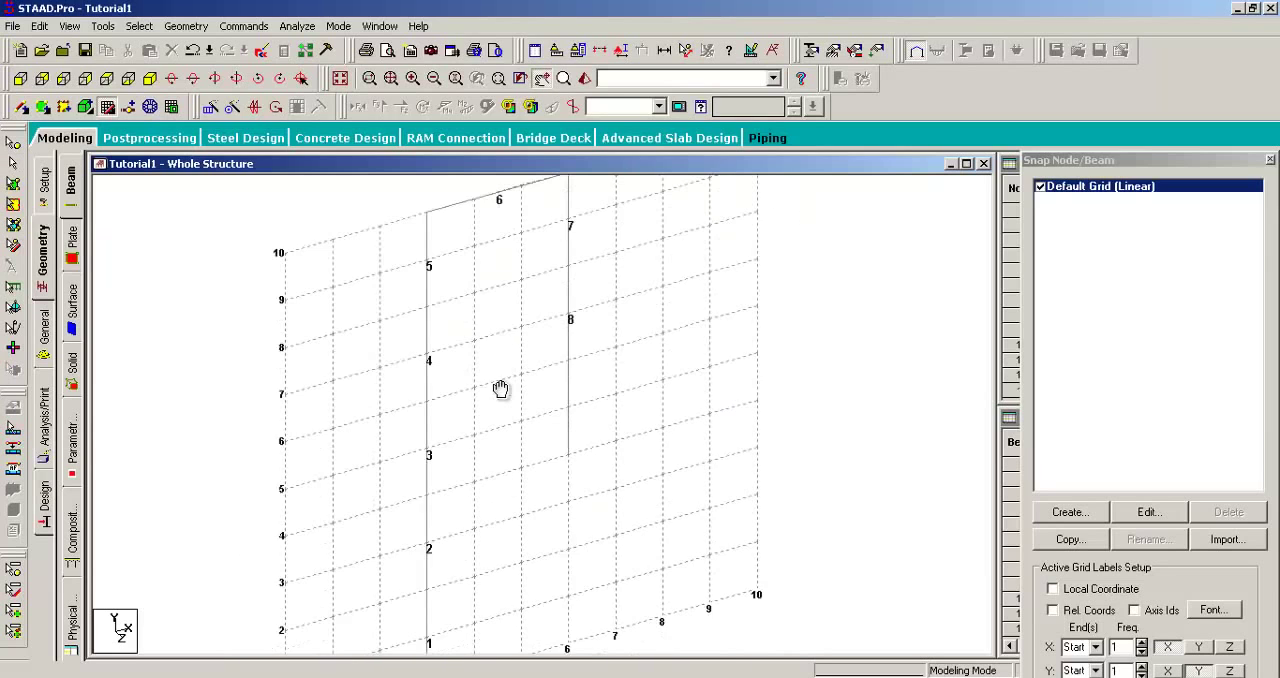
scroll(491, 392, "down", 3)
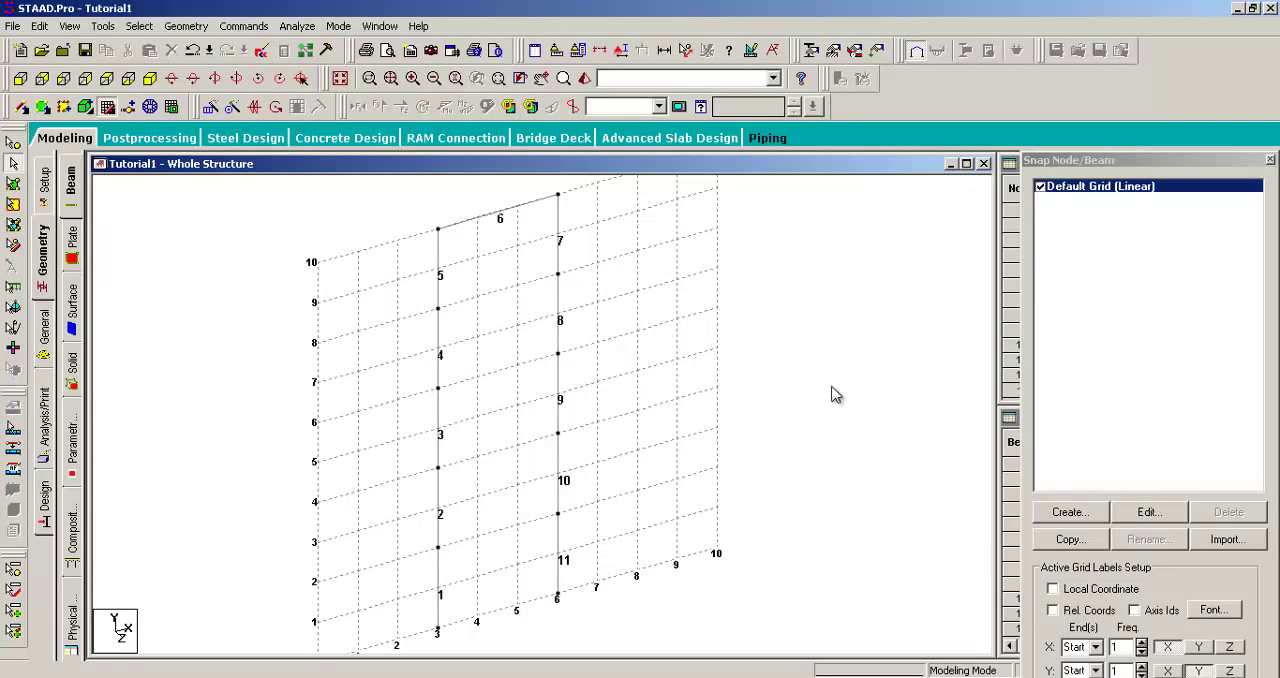
Step: Turn on node number labels for the structure and review them along both columns
right_click(848, 341)
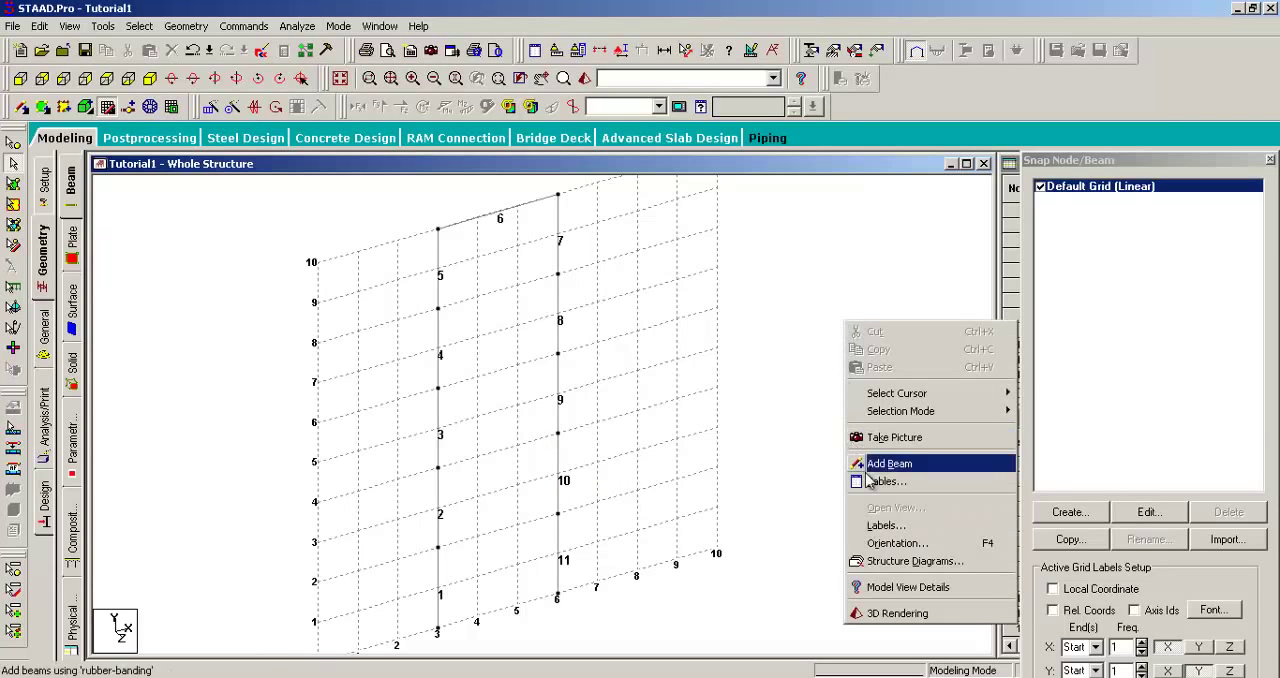
left_click(882, 525)
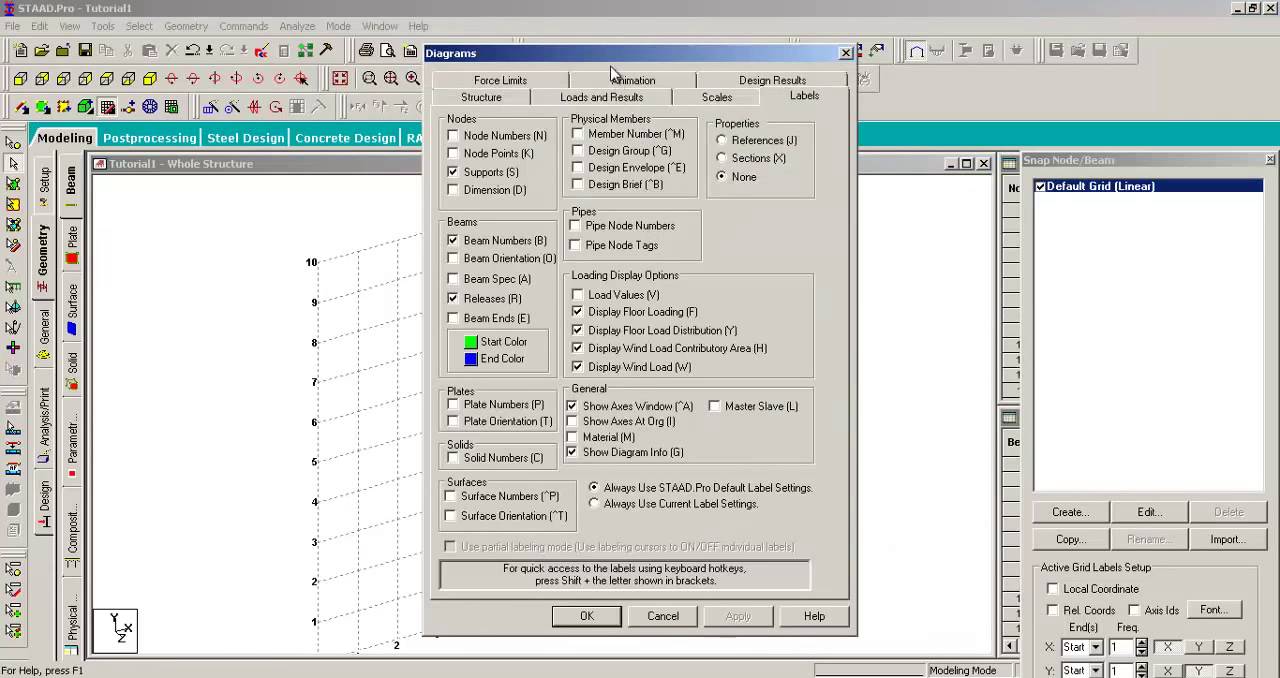
left_click_drag(625, 64, 905, 57)
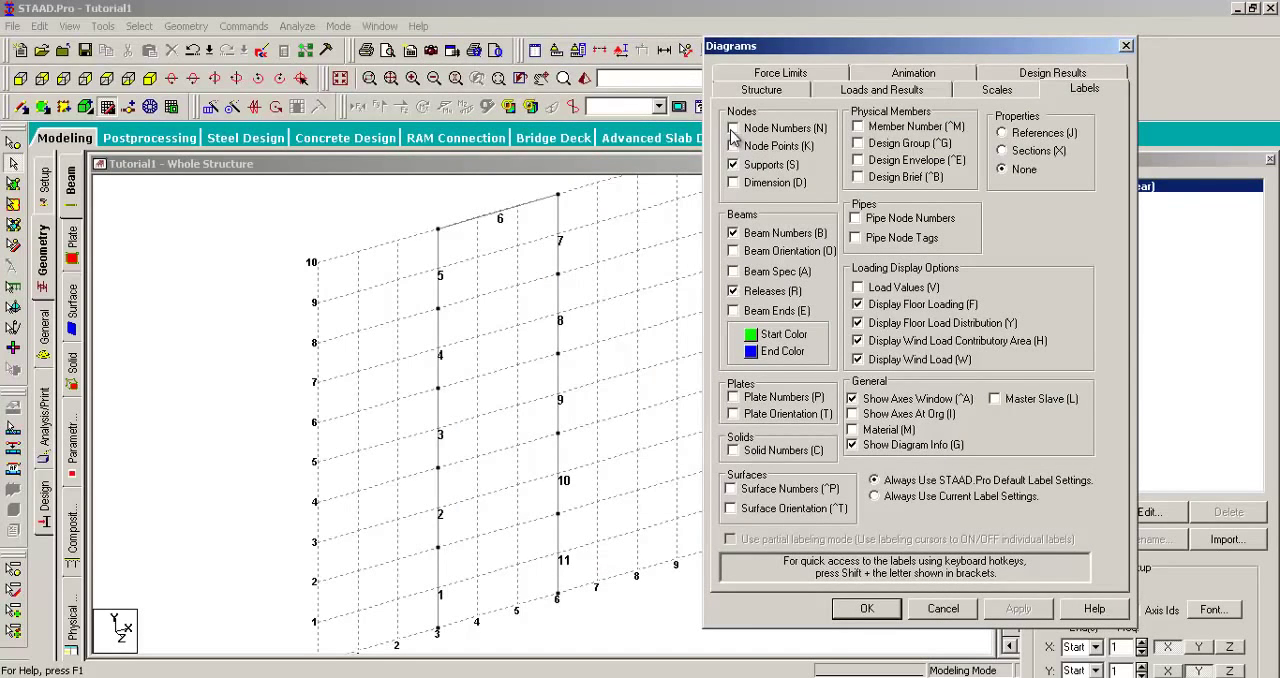
left_click(733, 129)
left_click(873, 612)
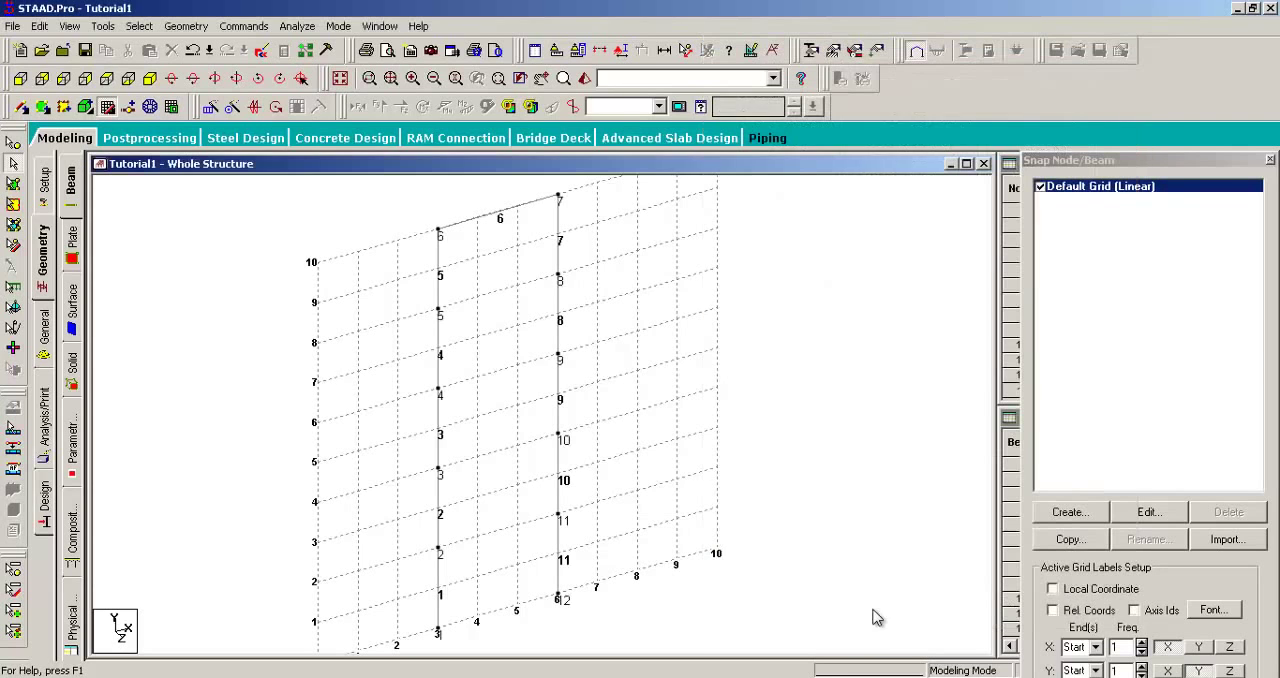
middle_click_drag(590, 436, 649, 482)
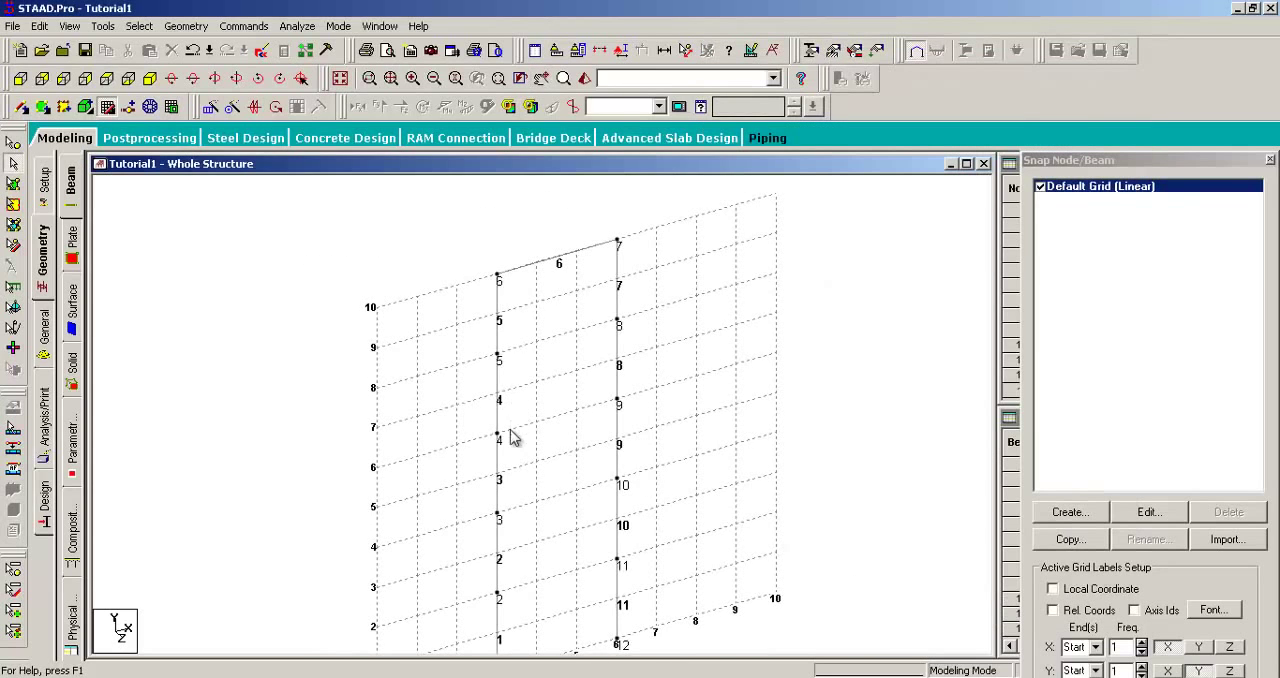
middle_click_drag(512, 432, 486, 322)
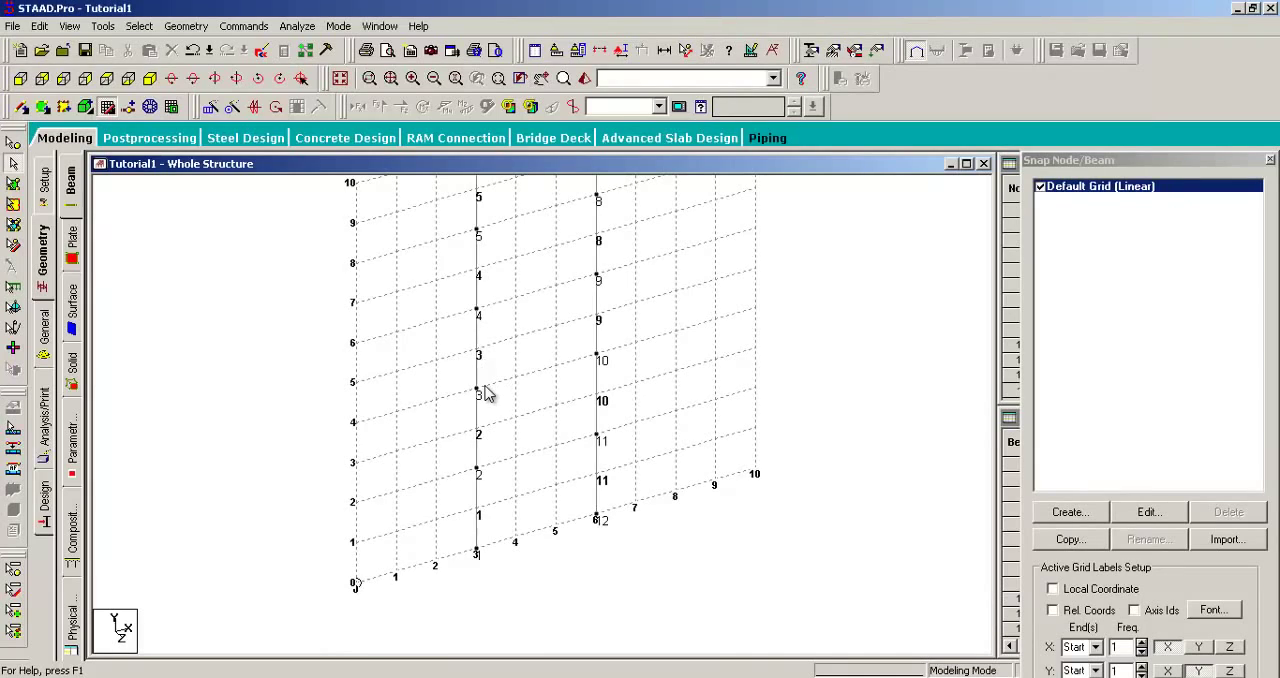
middle_click_drag(485, 395, 476, 398)
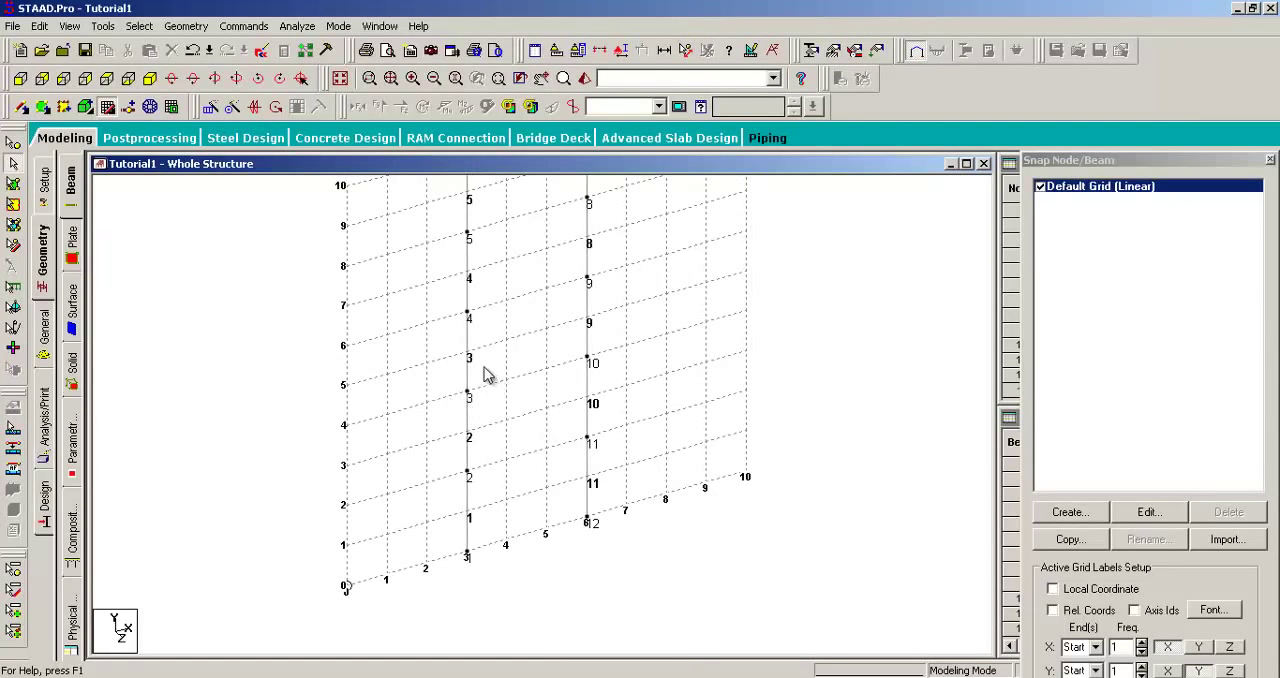
middle_click_drag(490, 383, 477, 431)
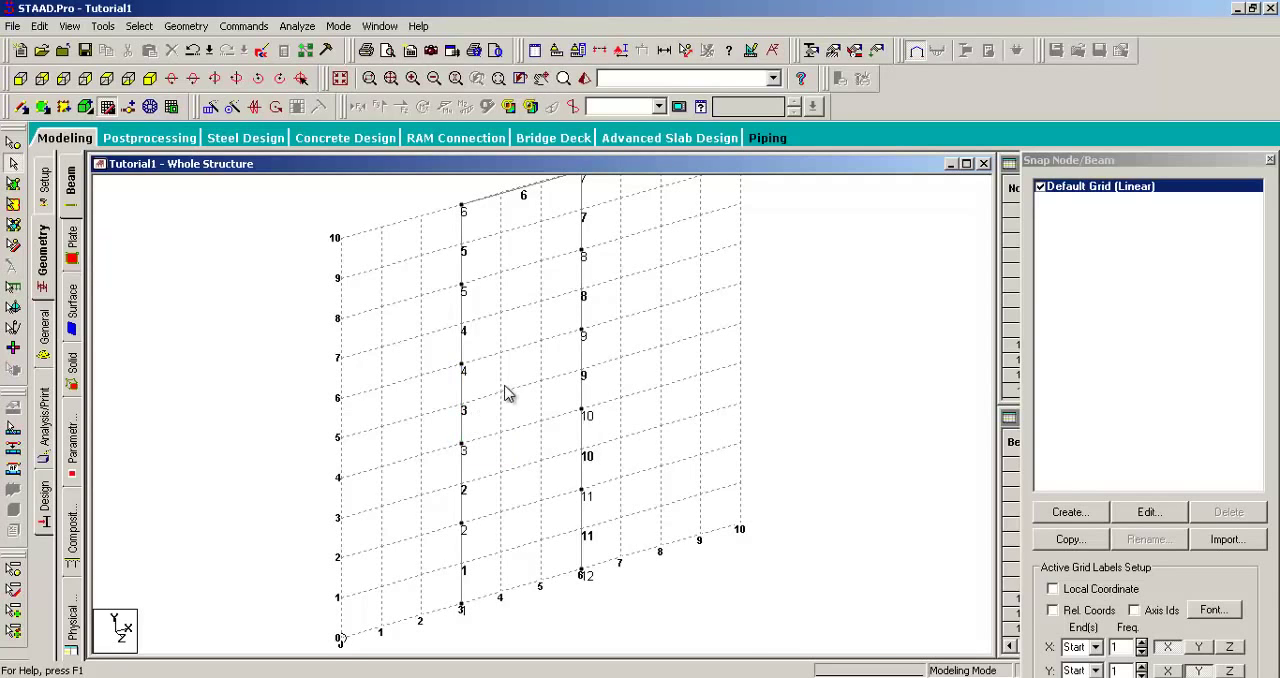
middle_click_drag(516, 359, 496, 367)
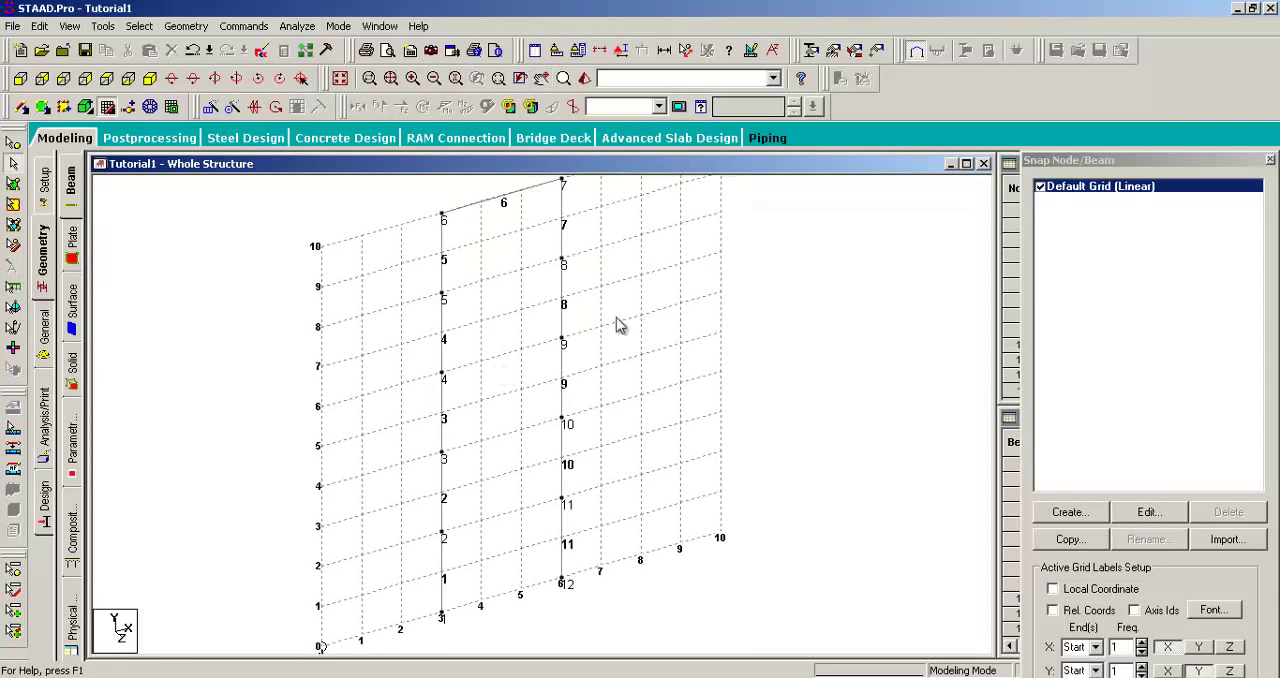
Step: Hide the default linear grid so that only the frame is displayed
left_click(1040, 187)
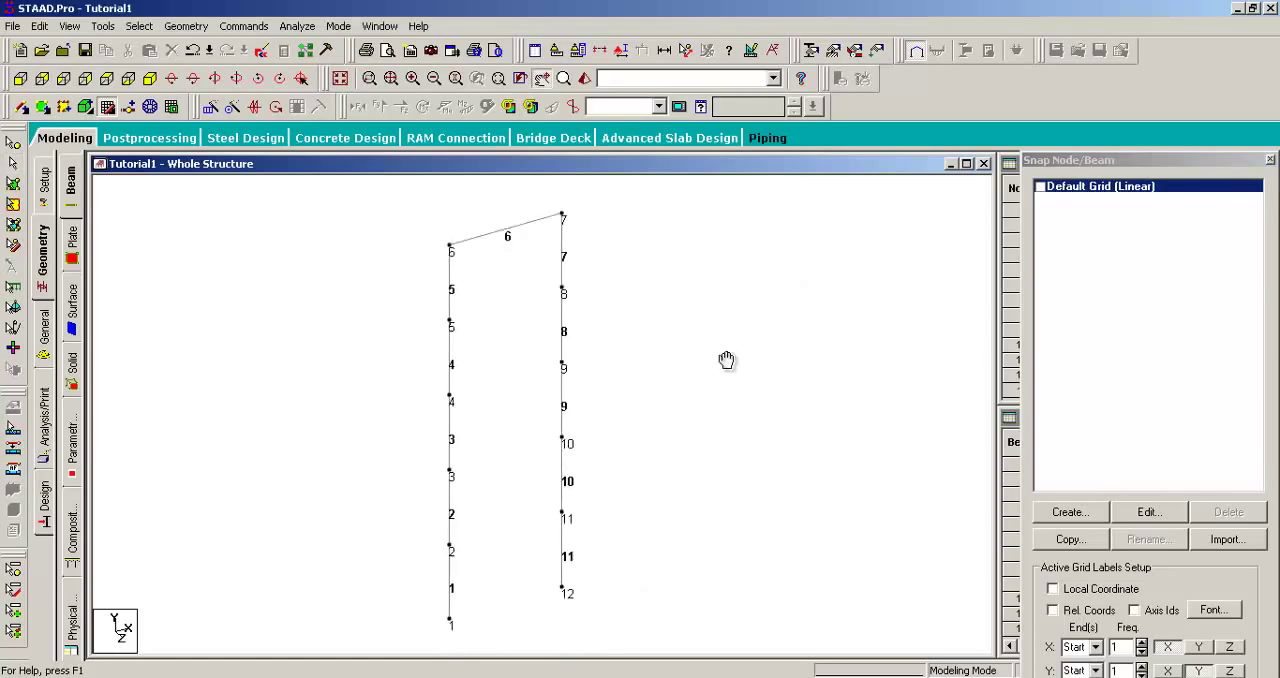
middle_click_drag(674, 266, 663, 289)
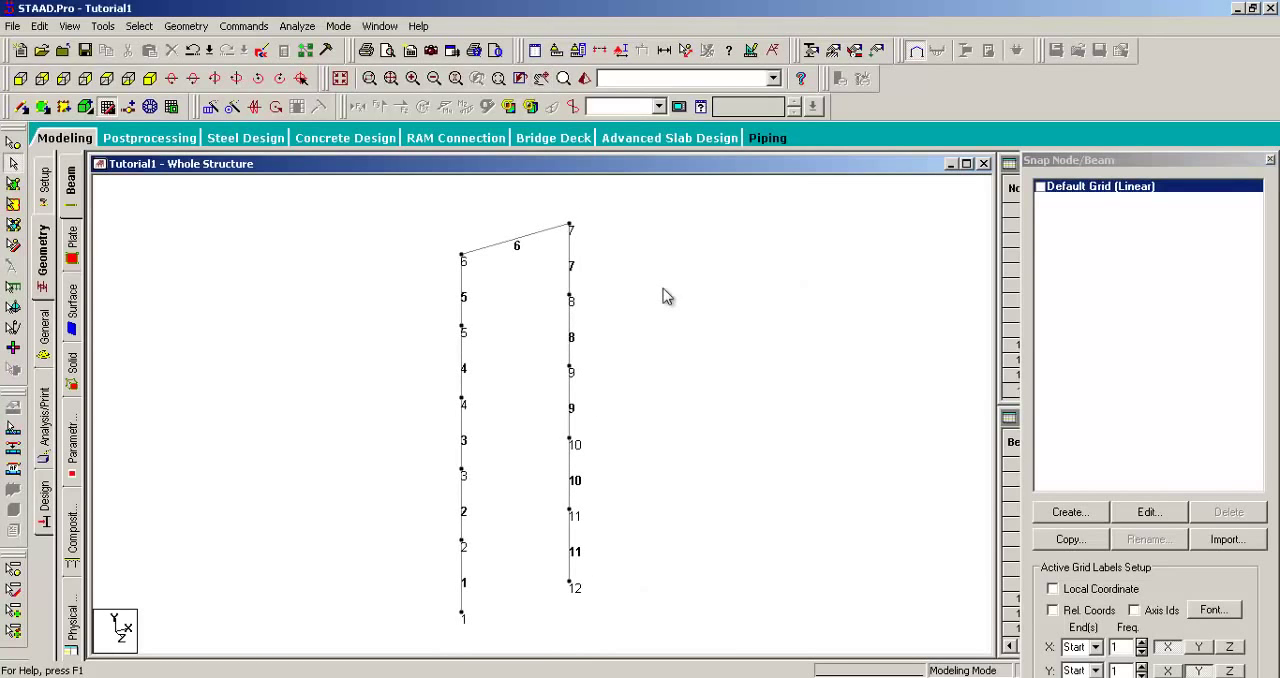
Step: Examine the node and beam number options and their hotkeys in the diagram label settings
right_click(729, 213)
left_click(770, 419)
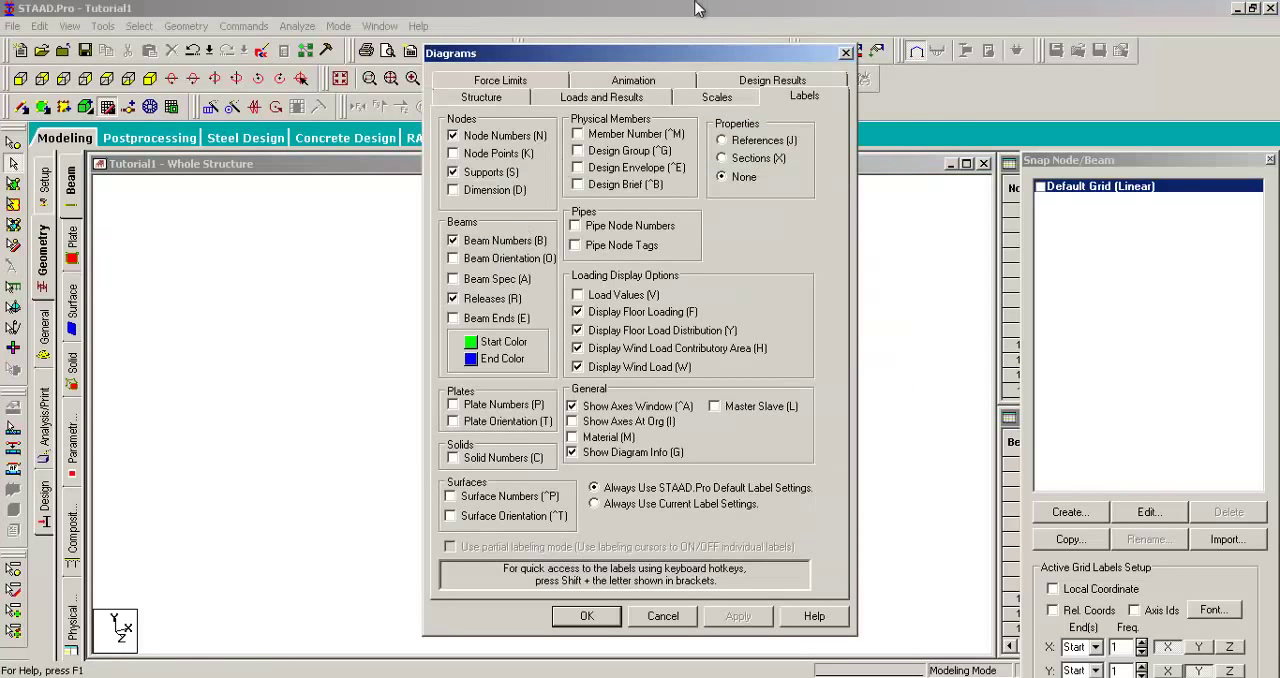
left_click_drag(694, 57, 1011, 63)
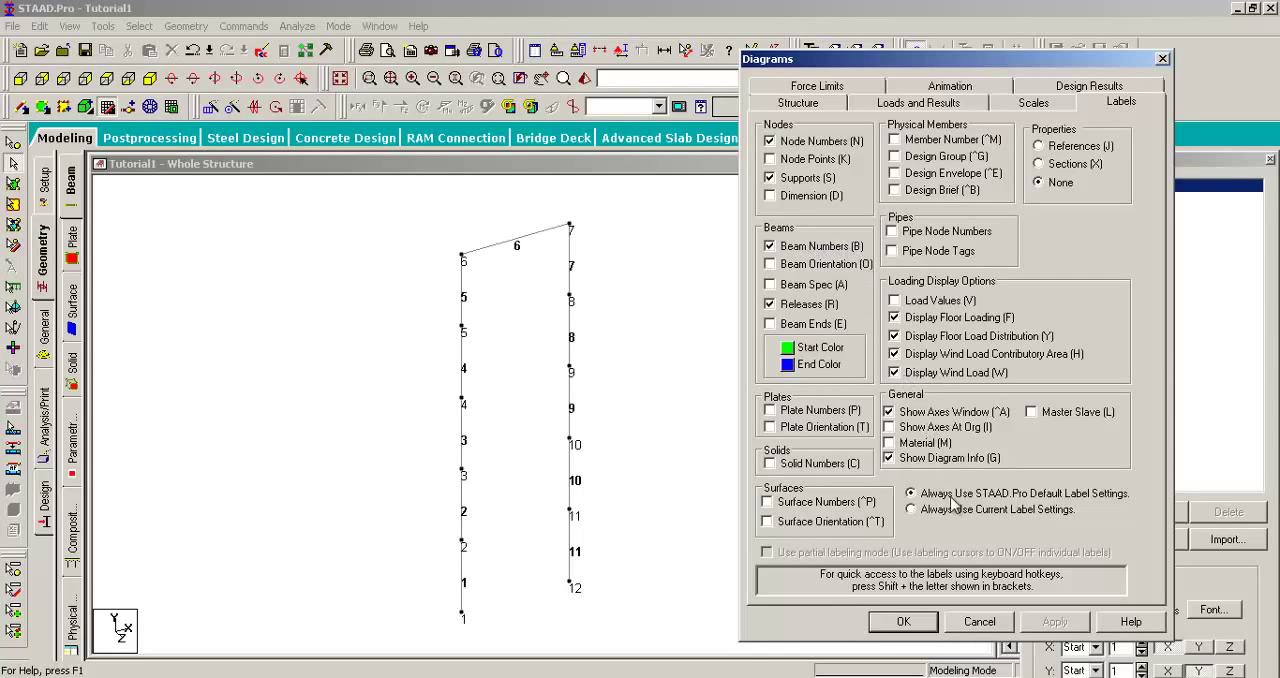
left_click(905, 621)
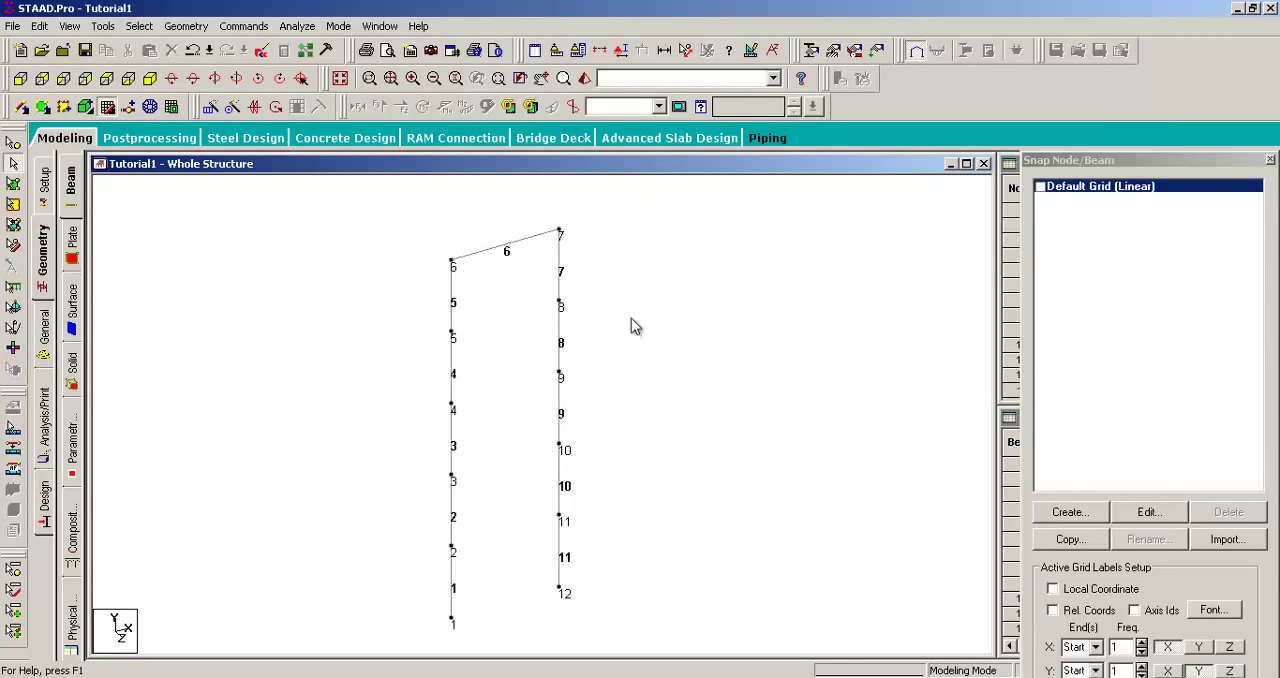
right_click(653, 290)
left_click(697, 496)
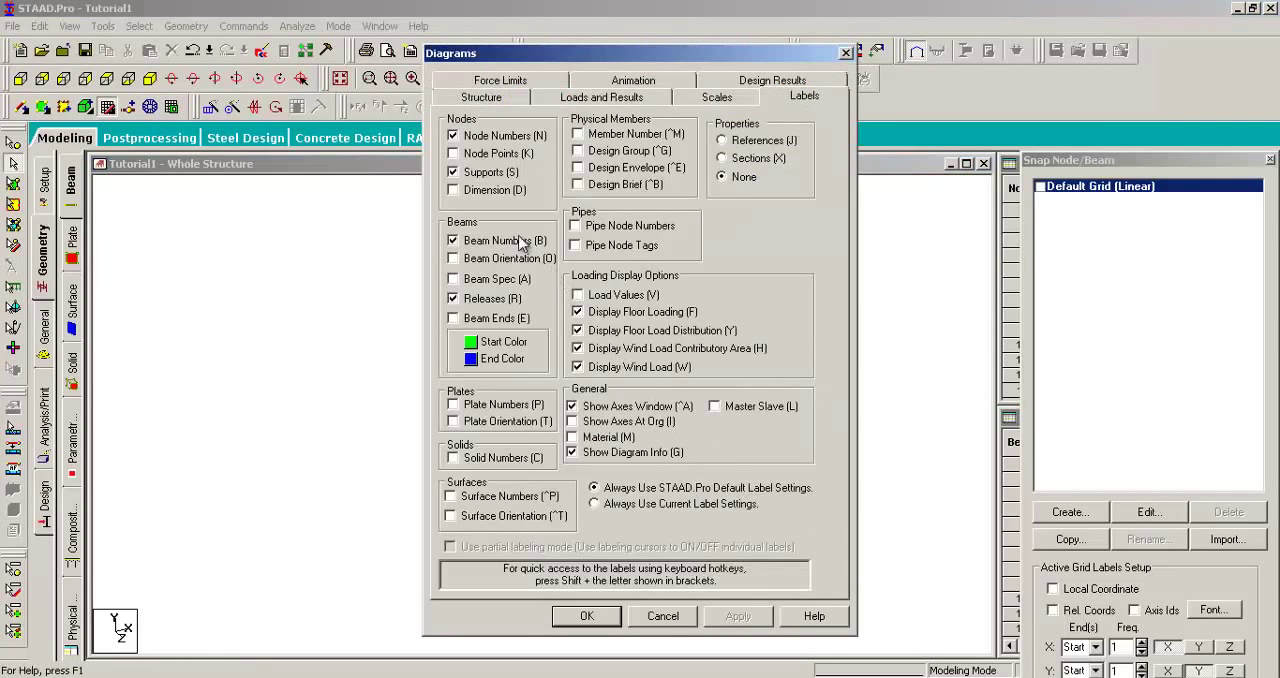
left_click_drag(592, 54, 803, 45)
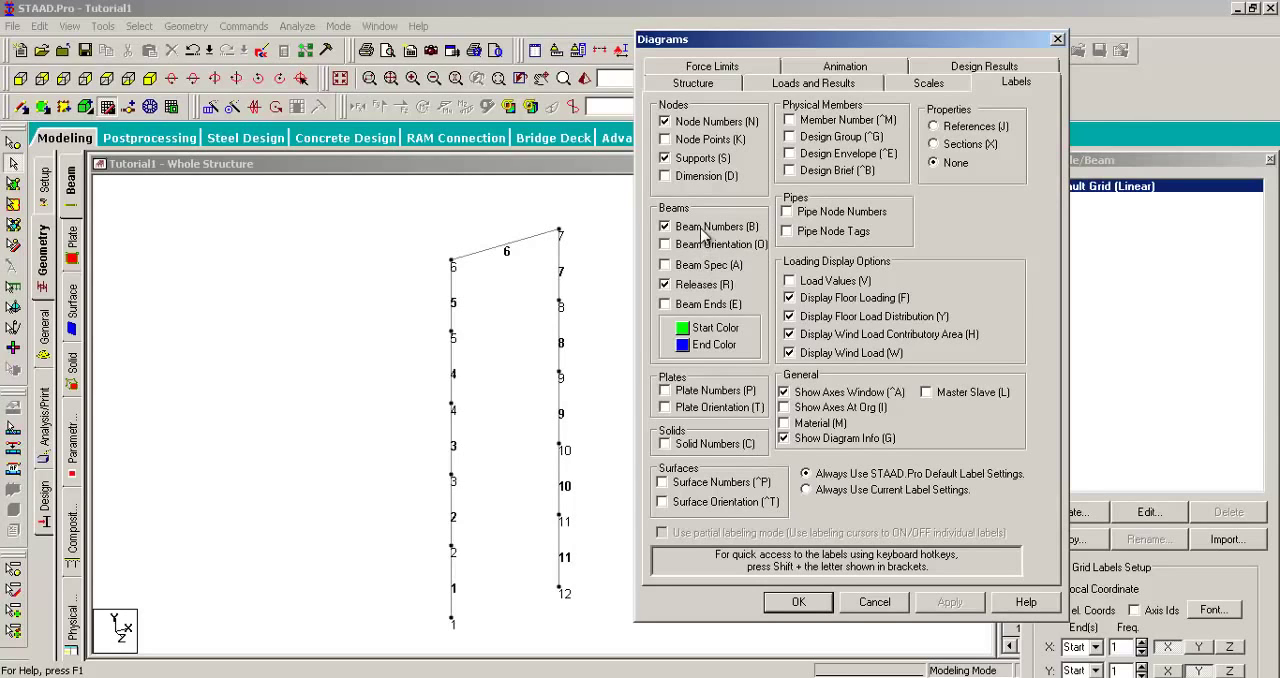
left_click(810, 606)
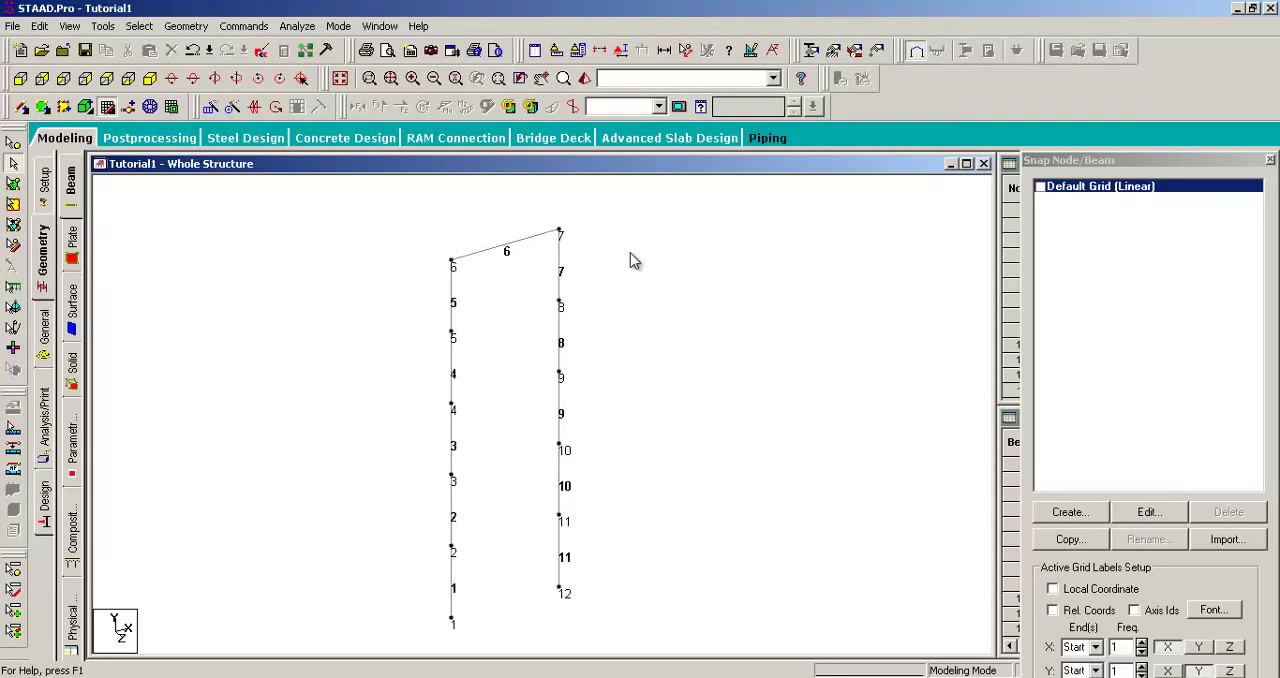
Step: Toggle the beam and node number labels on and off repeatedly, ending with only the node numbers shown
key("shift+b")
key("shift+b")
key("shift+b")
key("shift+b")
key("shift+b")
key("shift+b")
key("shift+b")
key("shift+b")
key("shift+b")
key("shift+b")
key("shift+b")
key("shift+b")
key("shift+n")
key("shift+n")
key("shift+b")
key("shift+n")
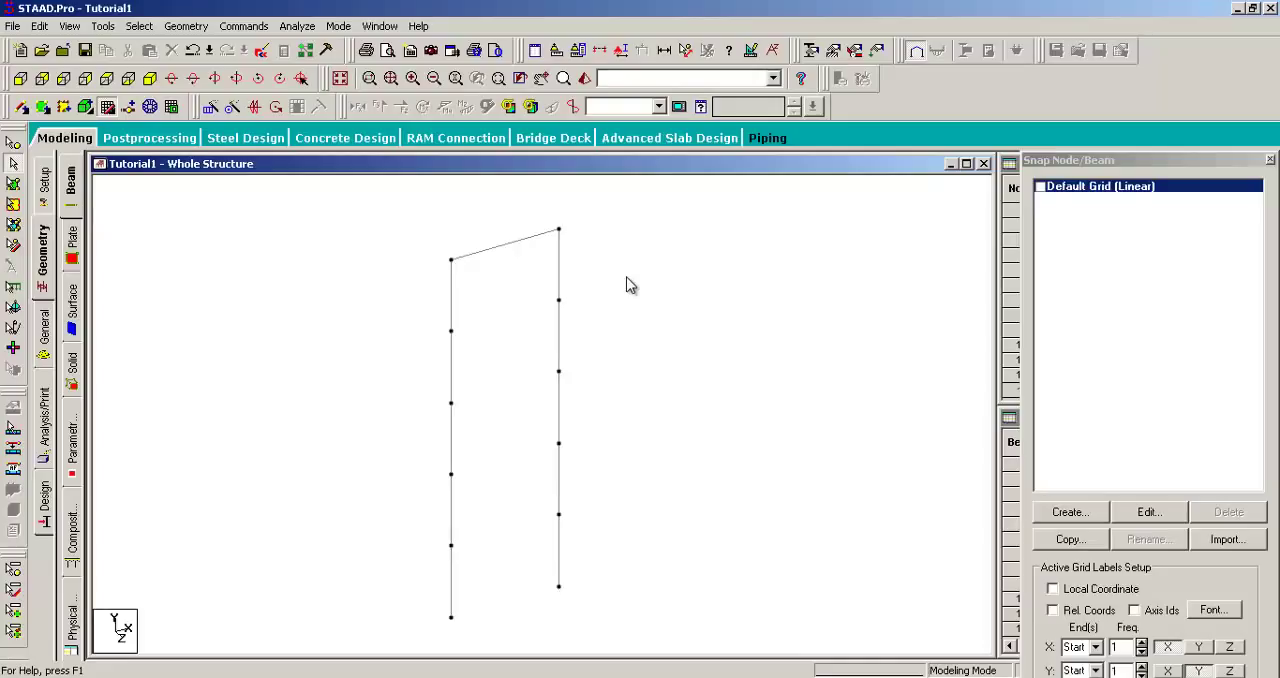
key("shift+n")
Step: Add point-to-point beams connecting node 5 to node 8 and node 4 to node 9
middle_click_drag(645, 334, 634, 335)
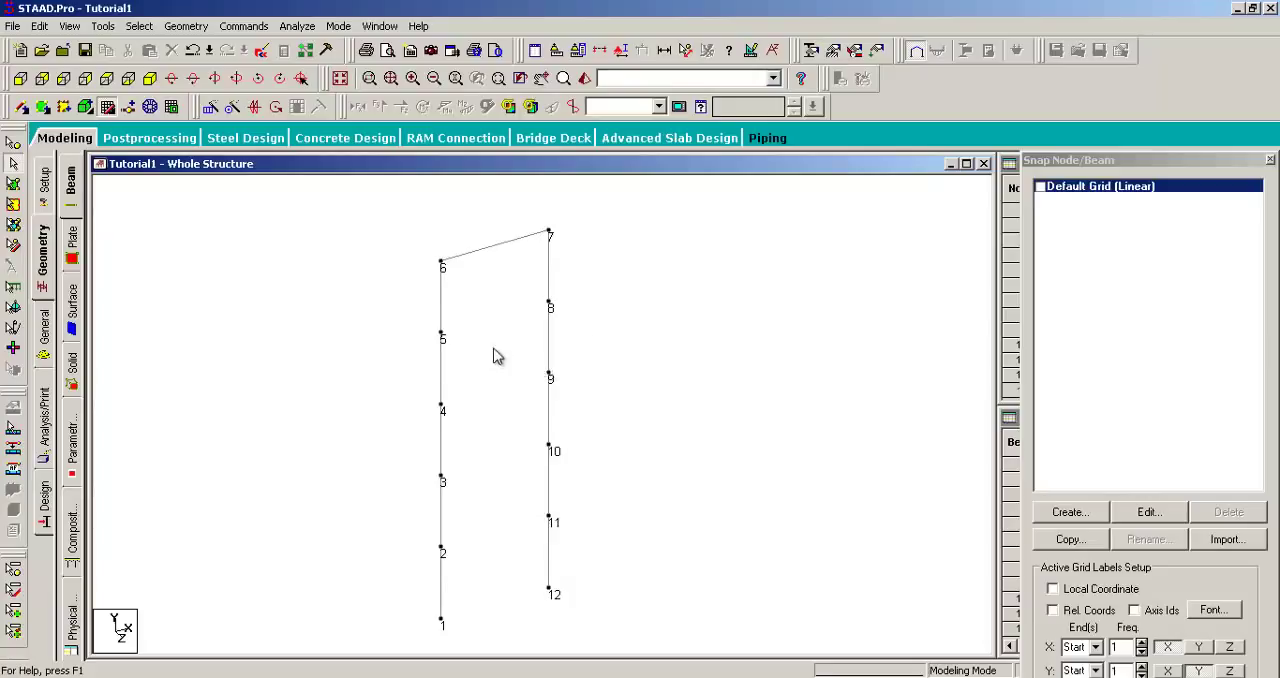
scroll(492, 350, "up", 2)
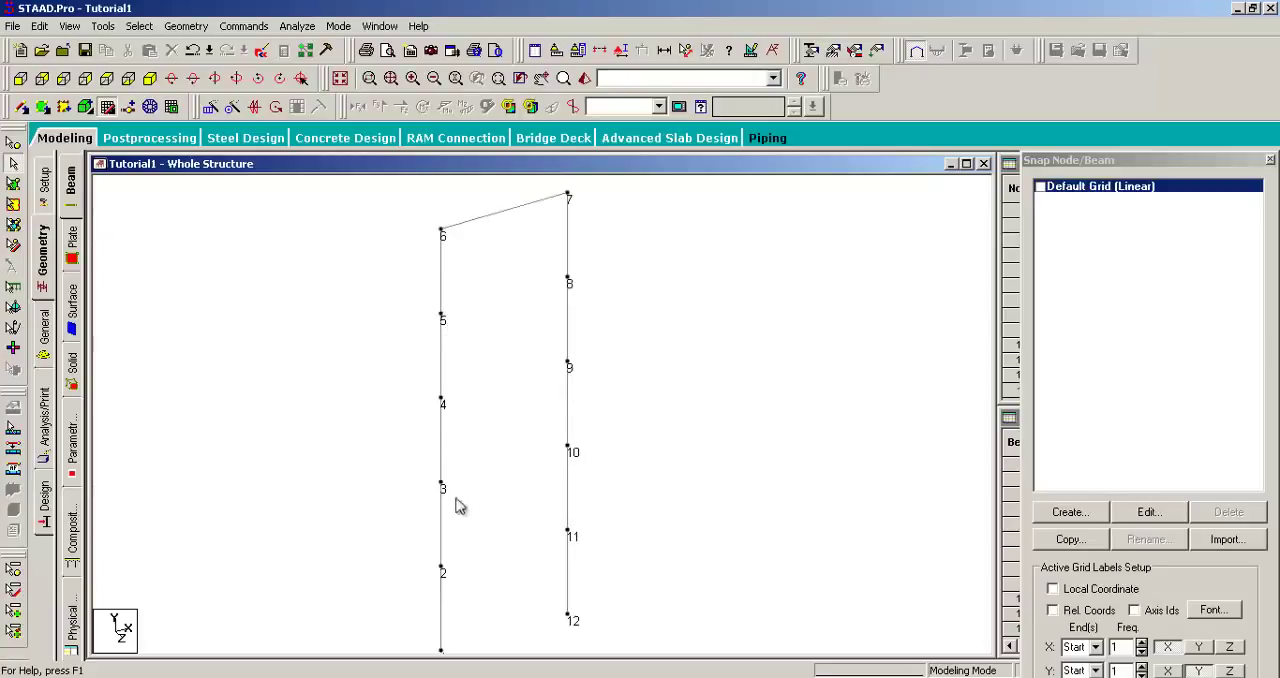
middle_click_drag(503, 493, 506, 423)
middle_click_drag(556, 283, 531, 411)
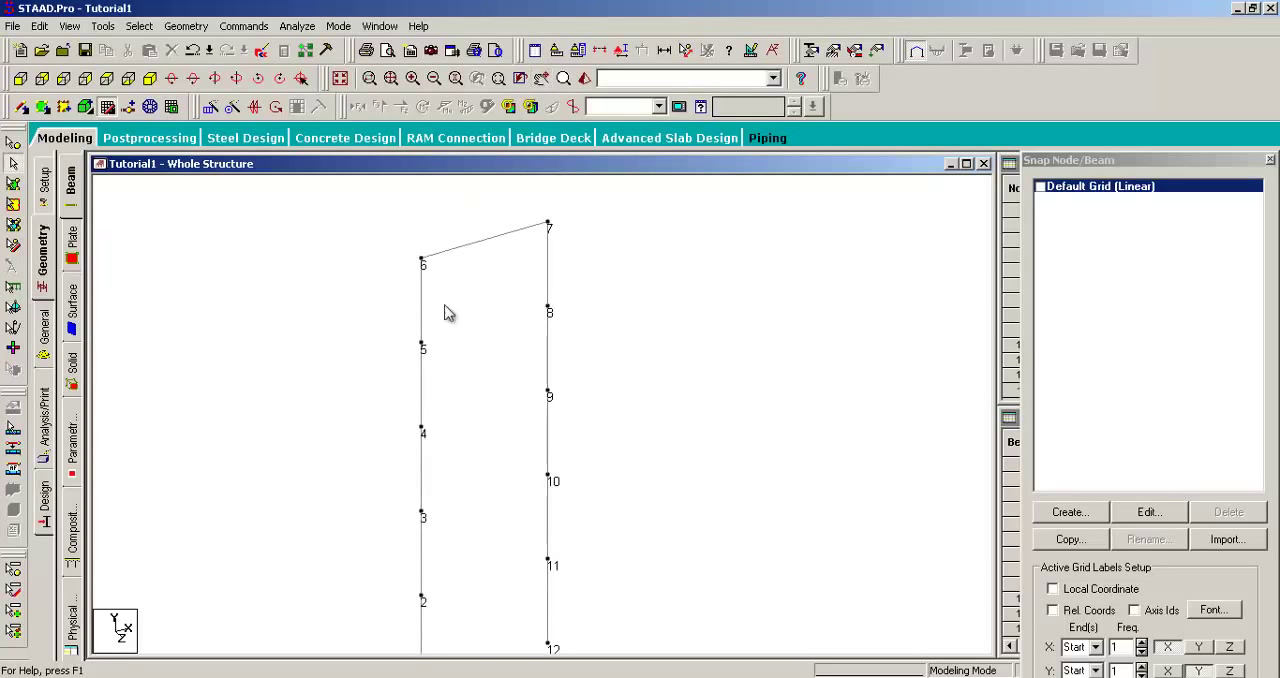
left_click(194, 27)
mouse_move(280, 116)
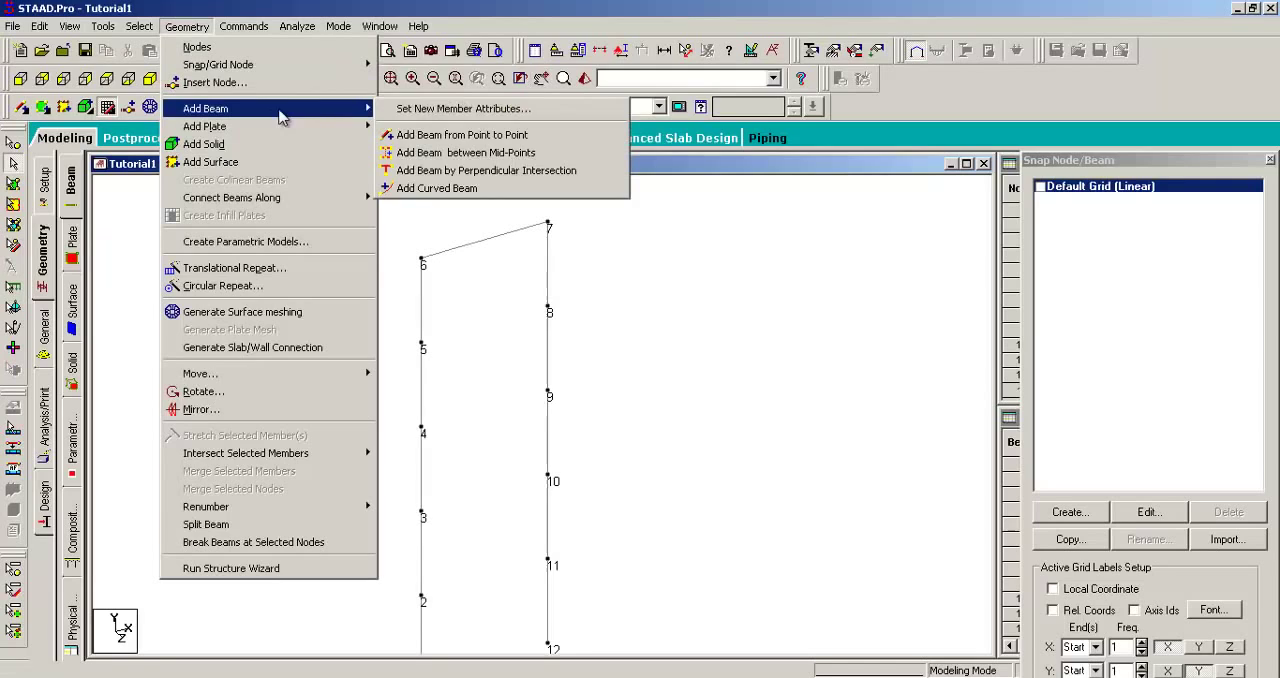
left_click(401, 135)
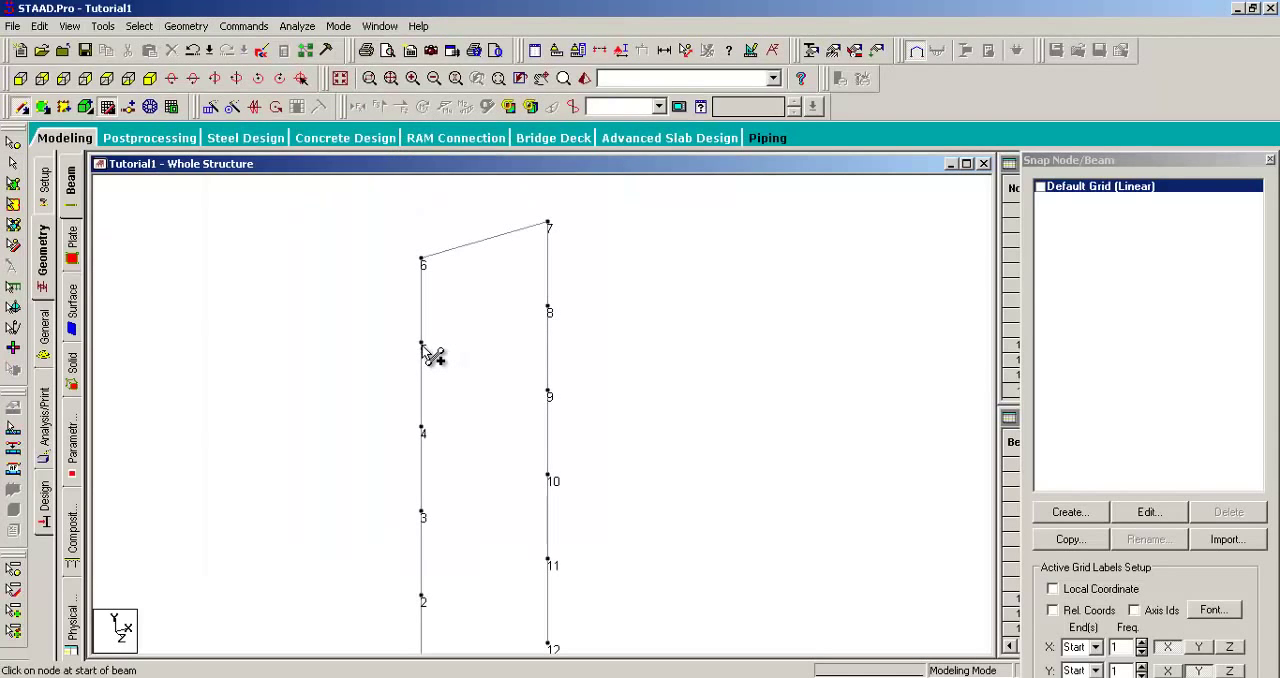
left_click_drag(423, 346, 548, 308)
left_click_drag(423, 428, 548, 393)
Step: Add beams connecting node 3 to node 10 and node 2 to node 11, and stop adding beams
middle_click_drag(513, 450, 505, 318)
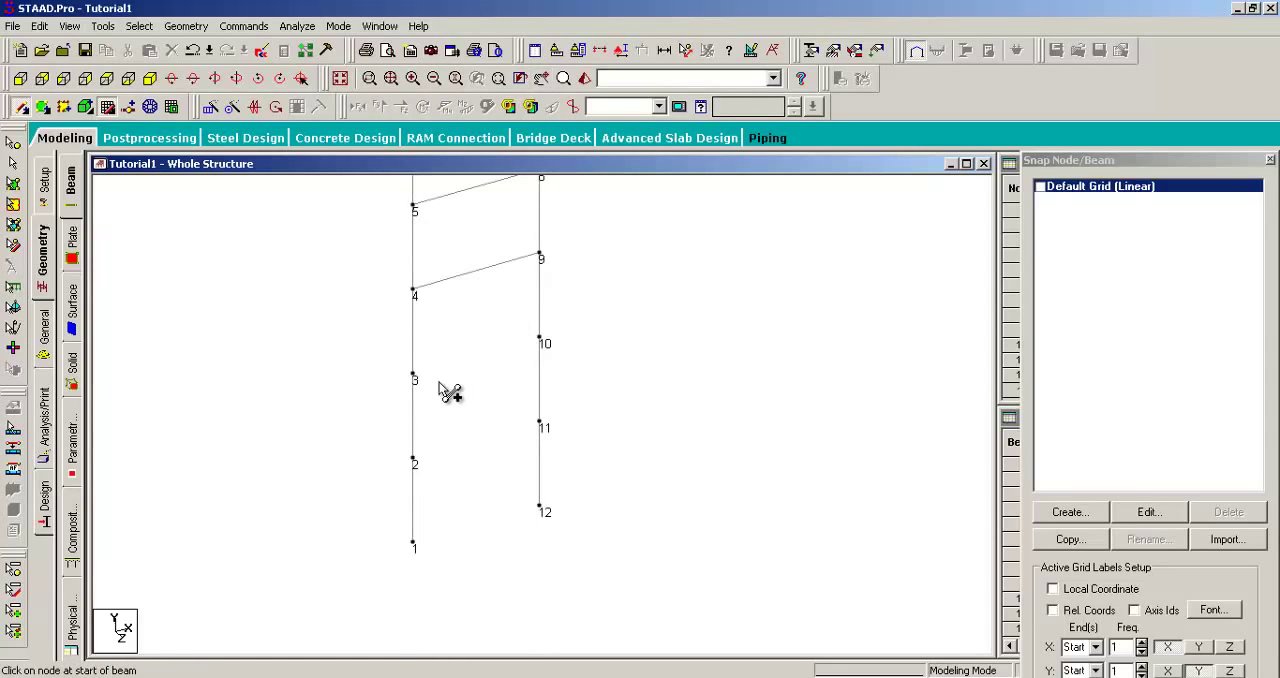
left_click_drag(415, 375, 540, 340)
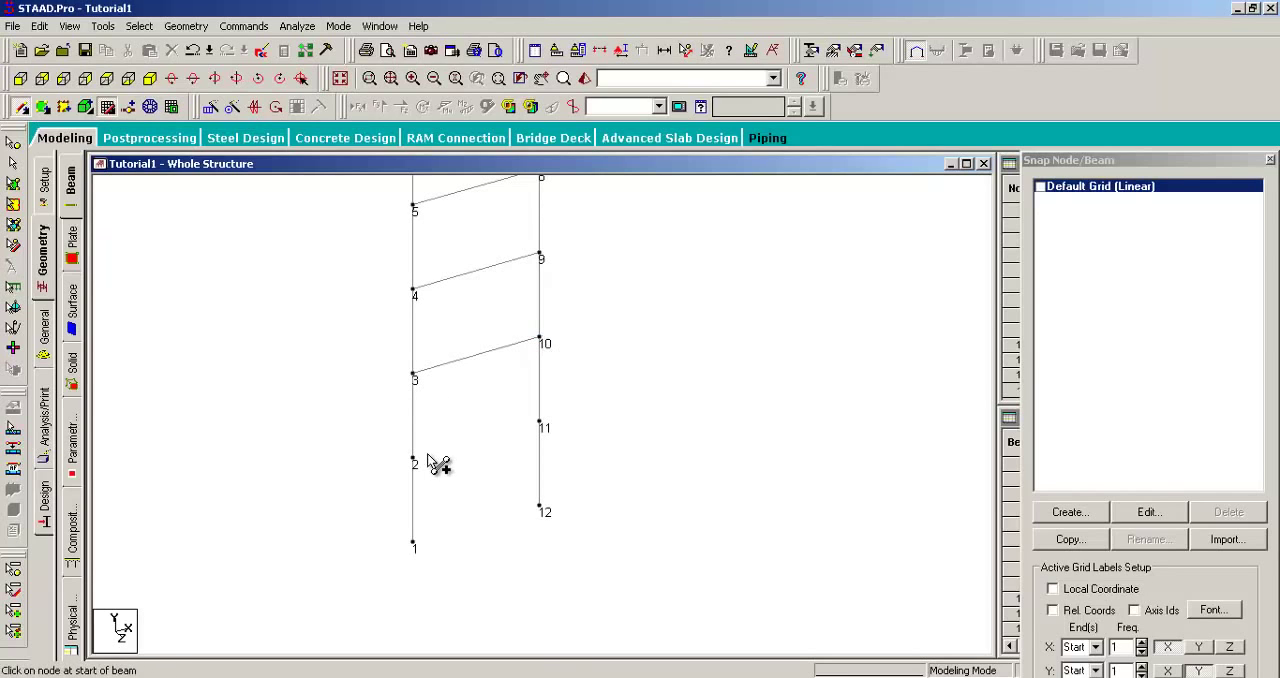
left_click_drag(415, 460, 537, 427)
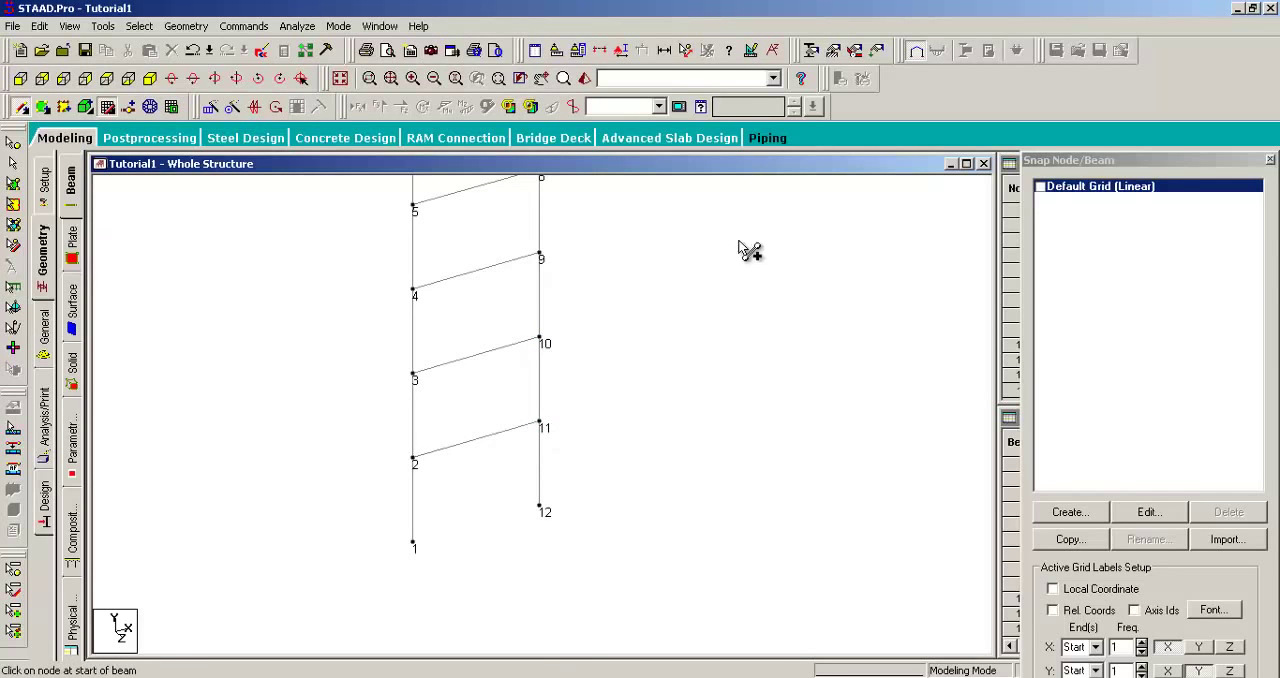
mouse_move(591, 272)
middle_mouse_down()
mouse_move(600, 404)
mouse_move(588, 362)
mouse_move(660, 381)
middle_mouse_up()
key("Escape")
scroll(588, 348, "down", 1)
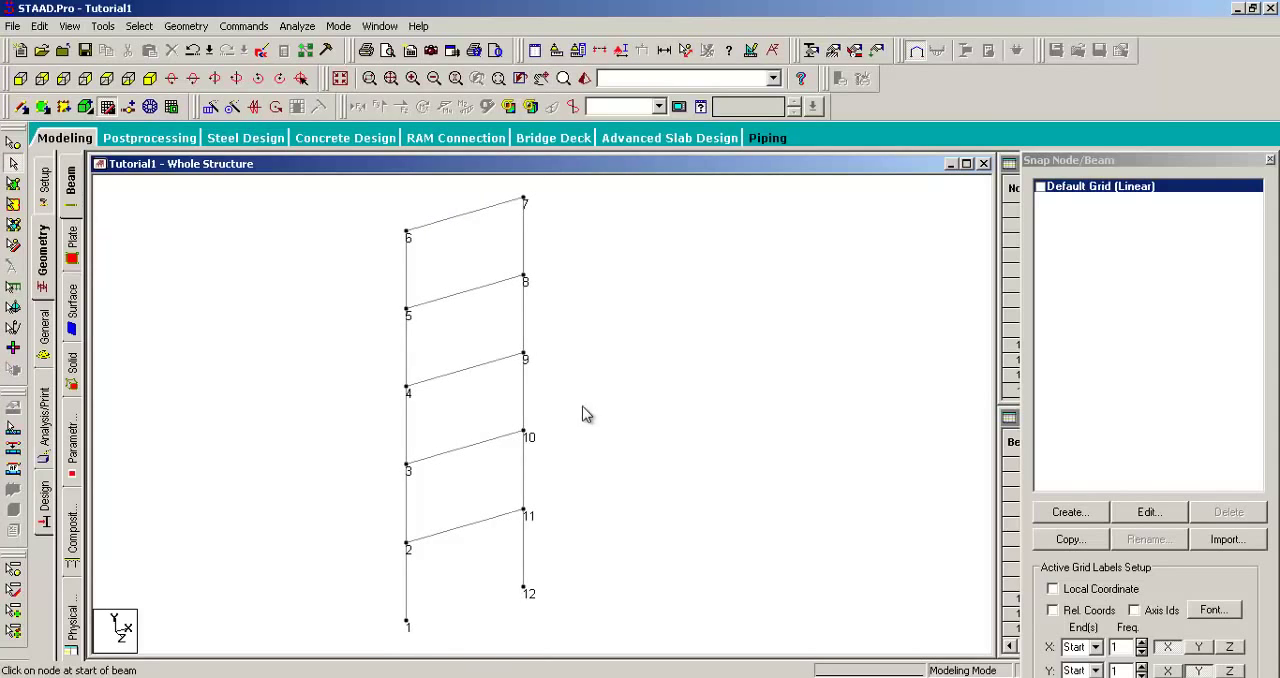
Step: Select the whole frame for a Translational Repeat and save the modified structure
scroll(586, 414, "down", 1)
middle_click_drag(589, 338, 609, 334)
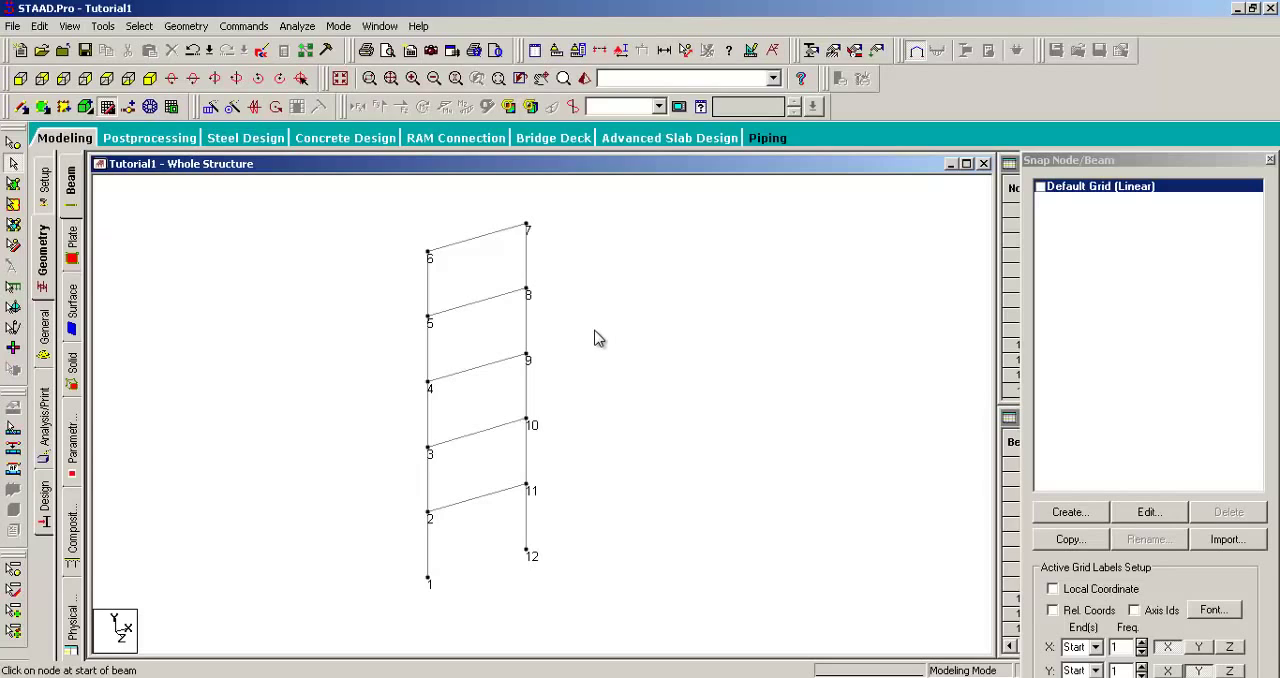
scroll(594, 338, "down", 1)
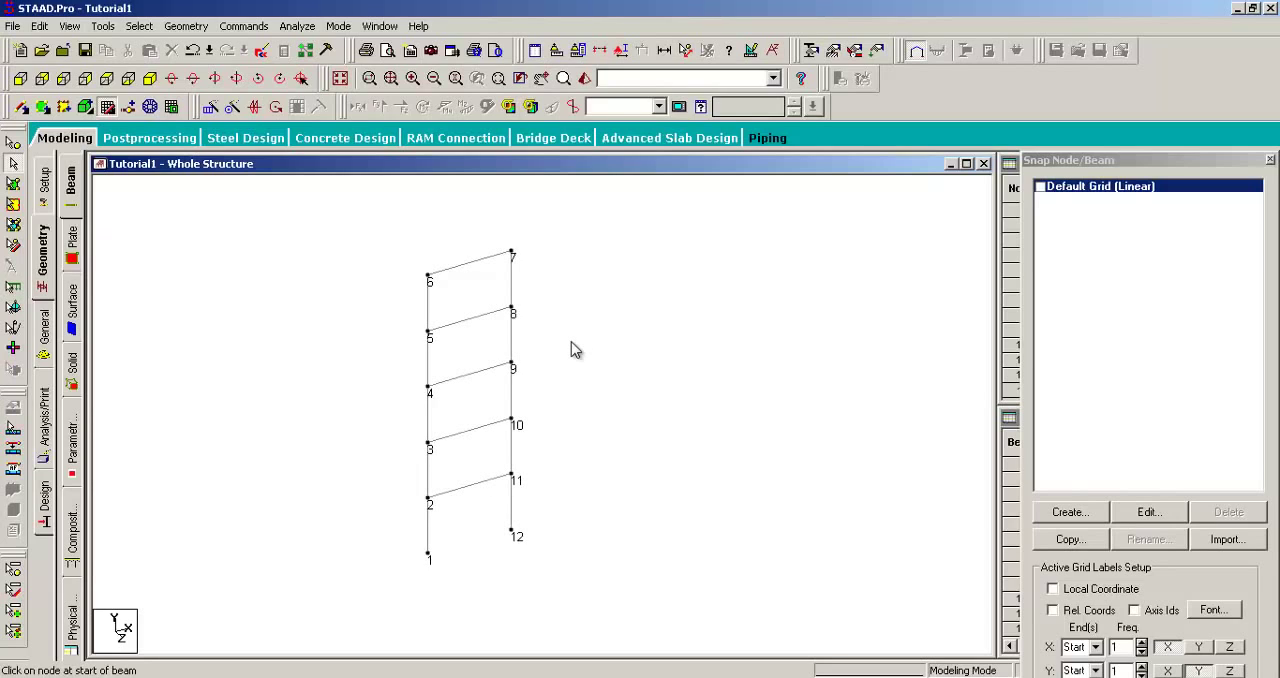
key("ctrl+a")
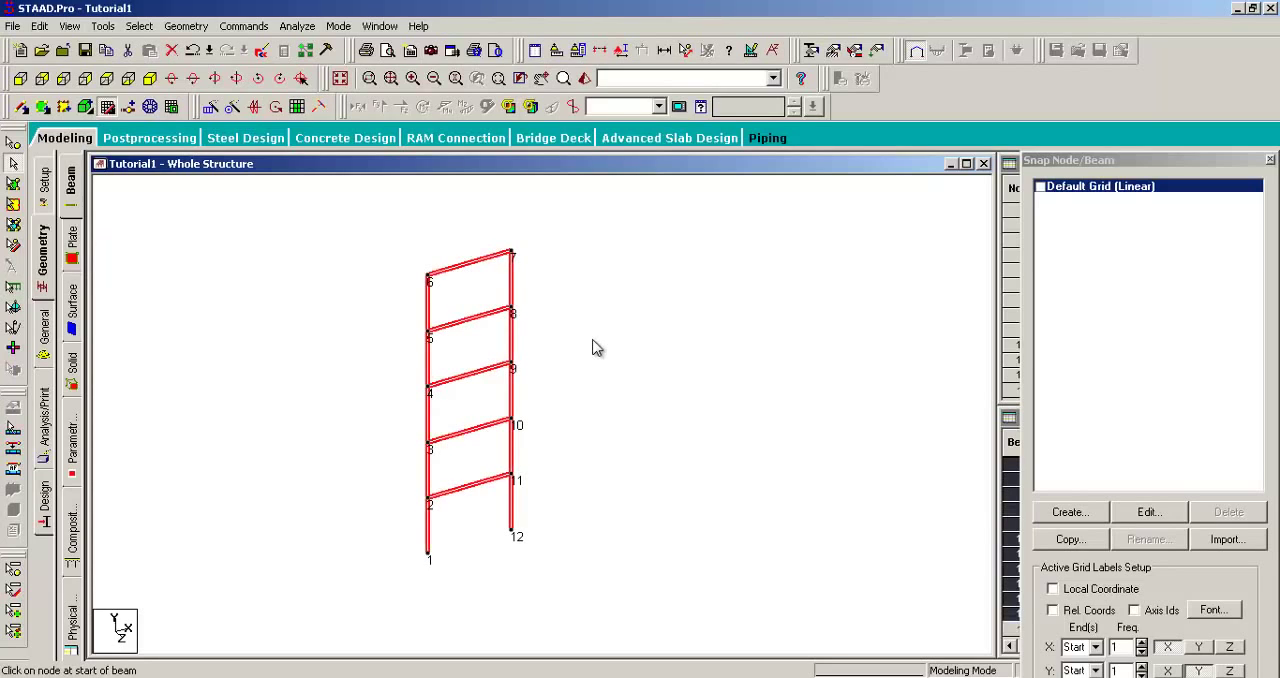
middle_click_drag(597, 354, 577, 350)
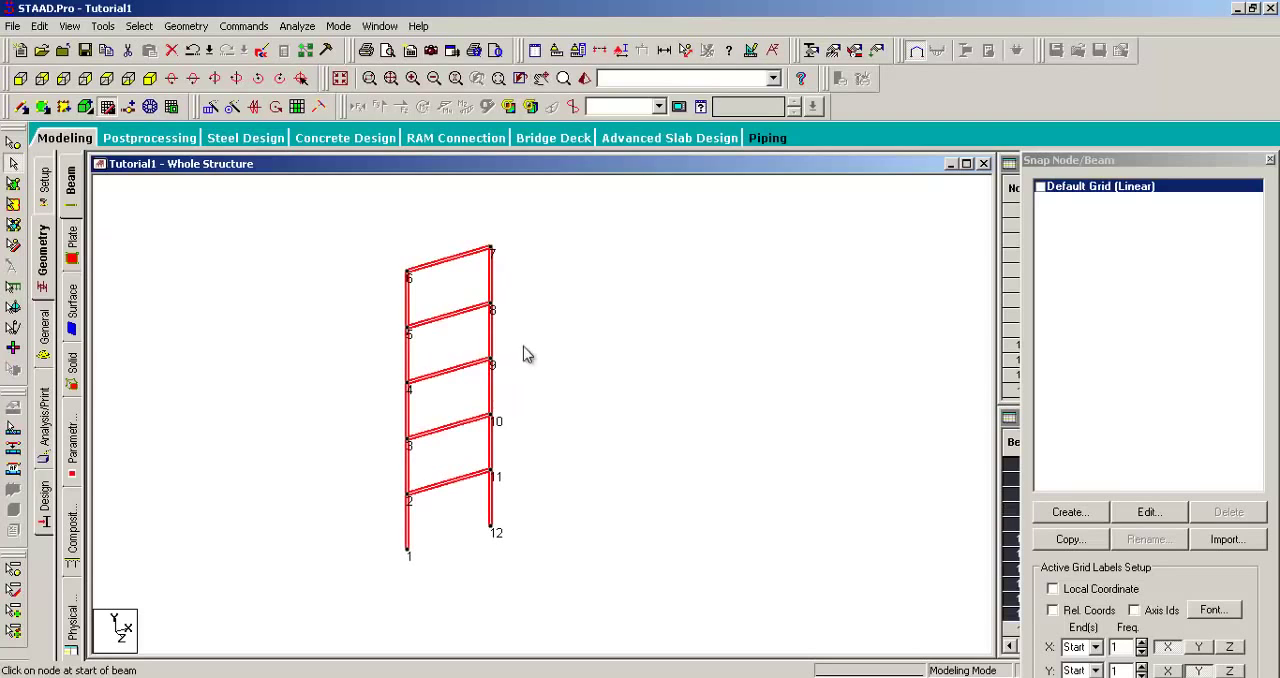
left_click(187, 26)
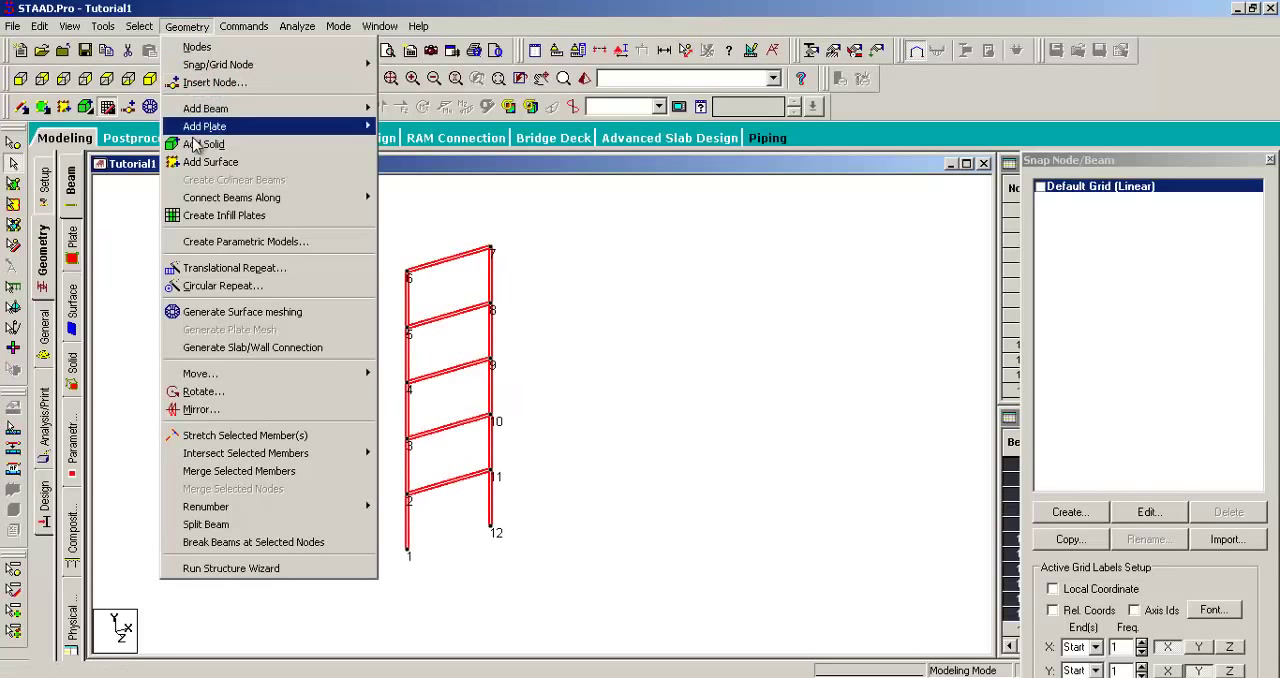
left_click(218, 275)
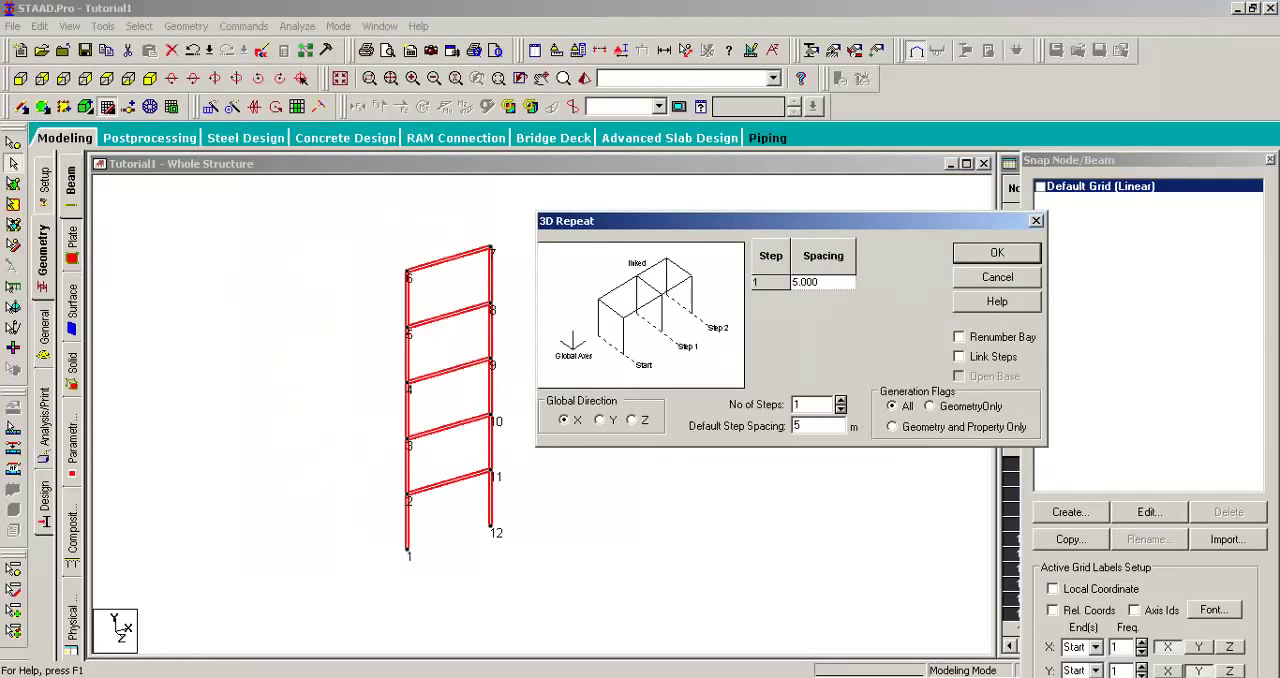
left_click(791, 220)
left_click(808, 378)
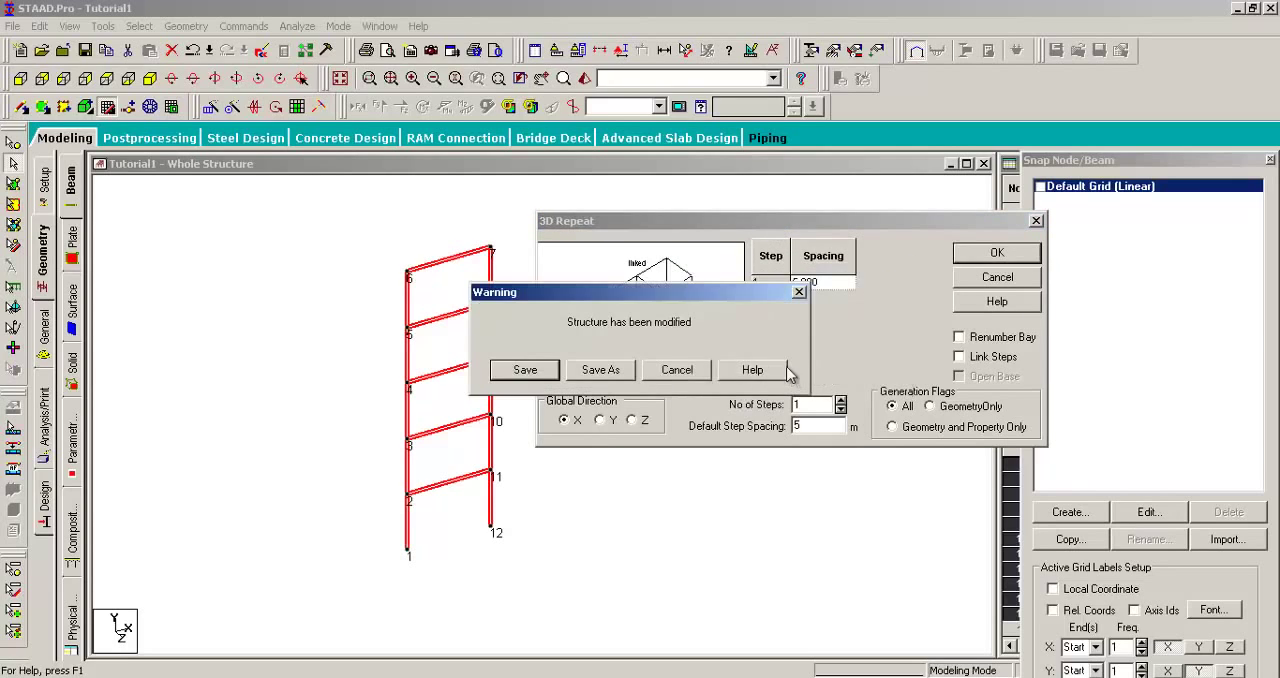
left_click(538, 370)
left_click(728, 226)
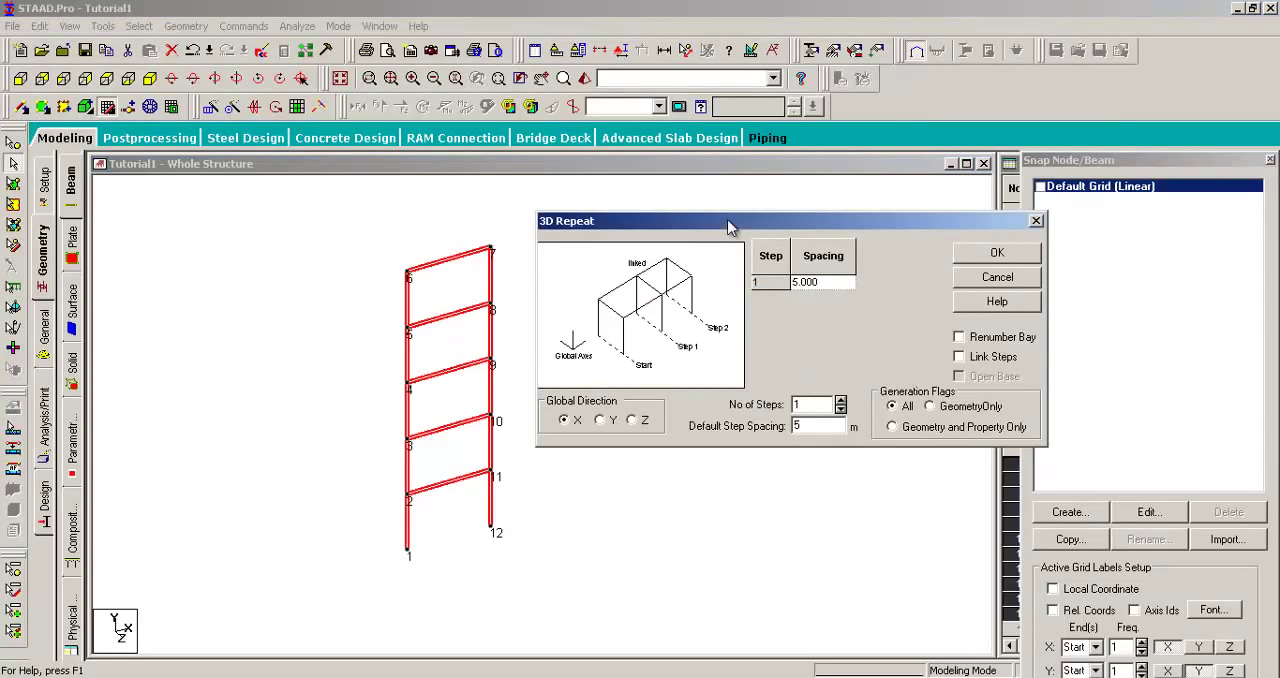
left_click_drag(728, 226, 765, 224)
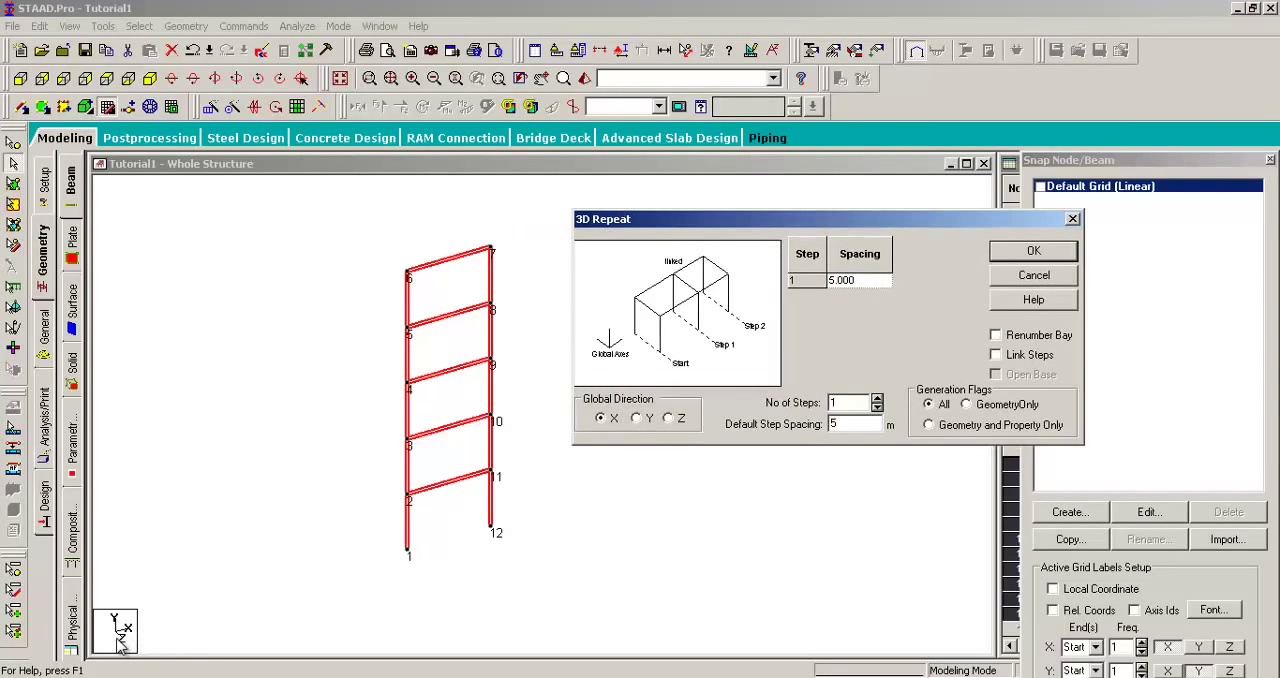
Step: Repeat the selected frame once in the global Z direction with 6 m spacing and linked steps
left_click(668, 419)
left_click_drag(825, 226, 813, 222)
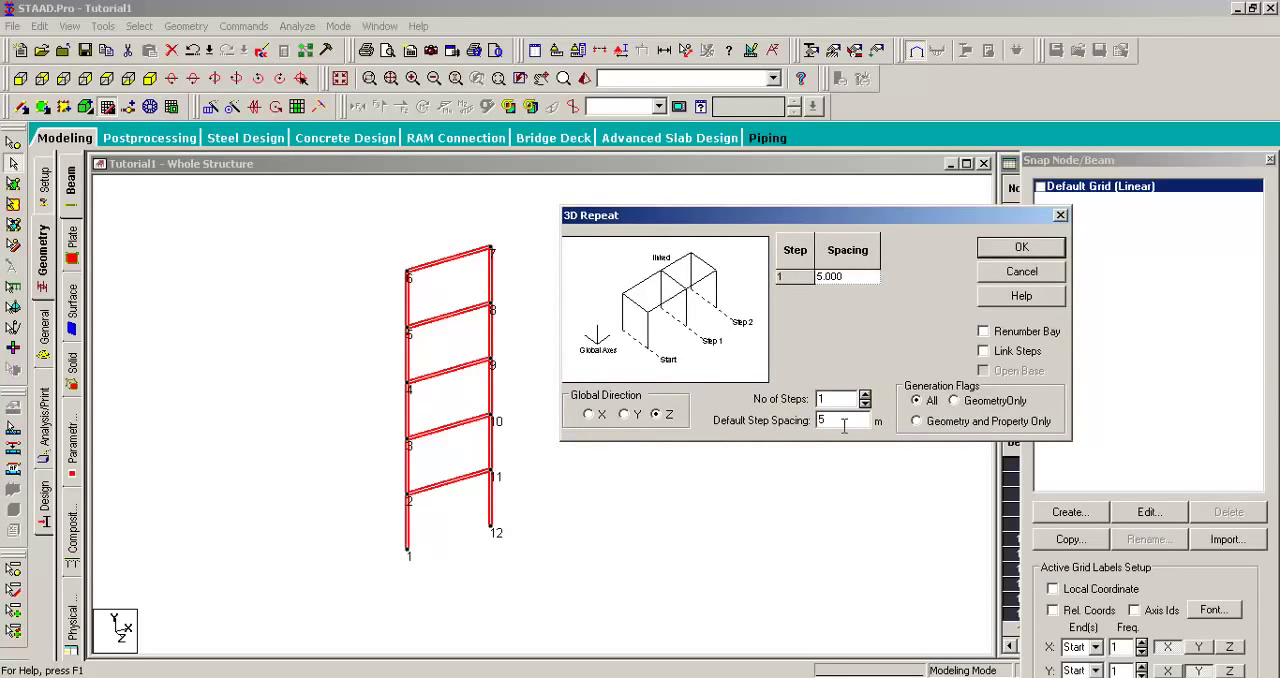
type("6")
left_click(863, 400)
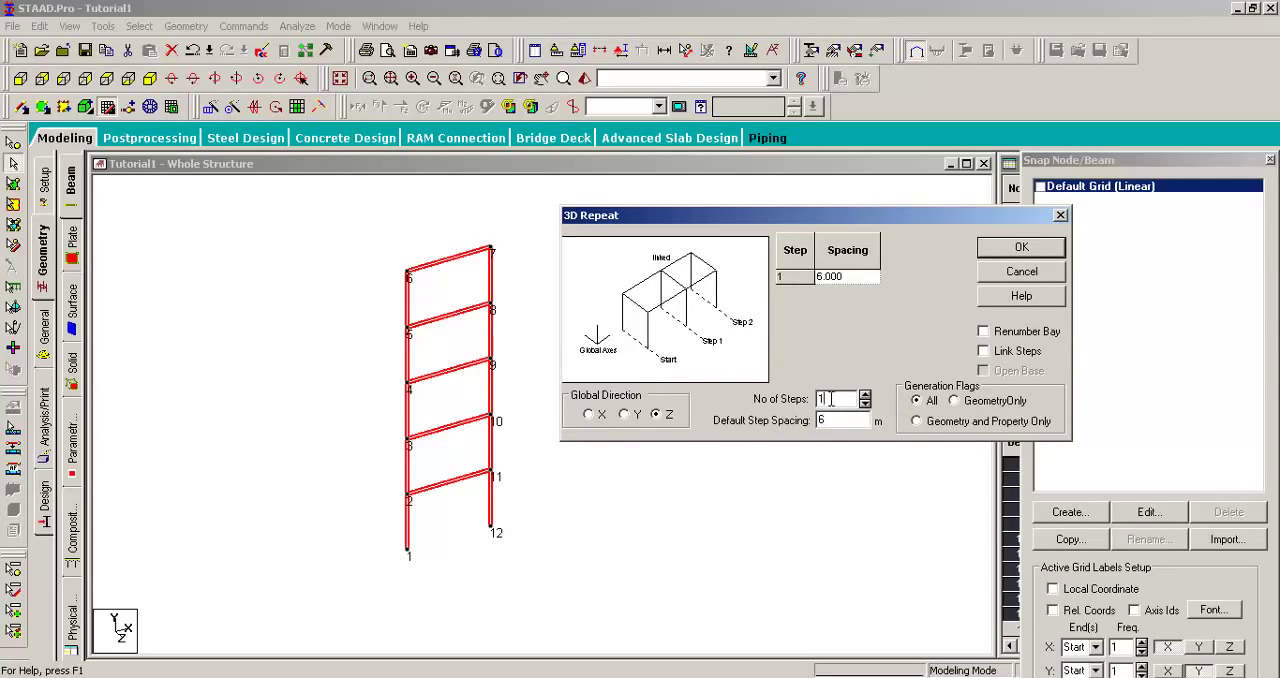
left_click(983, 351)
left_click_drag(821, 222, 834, 224)
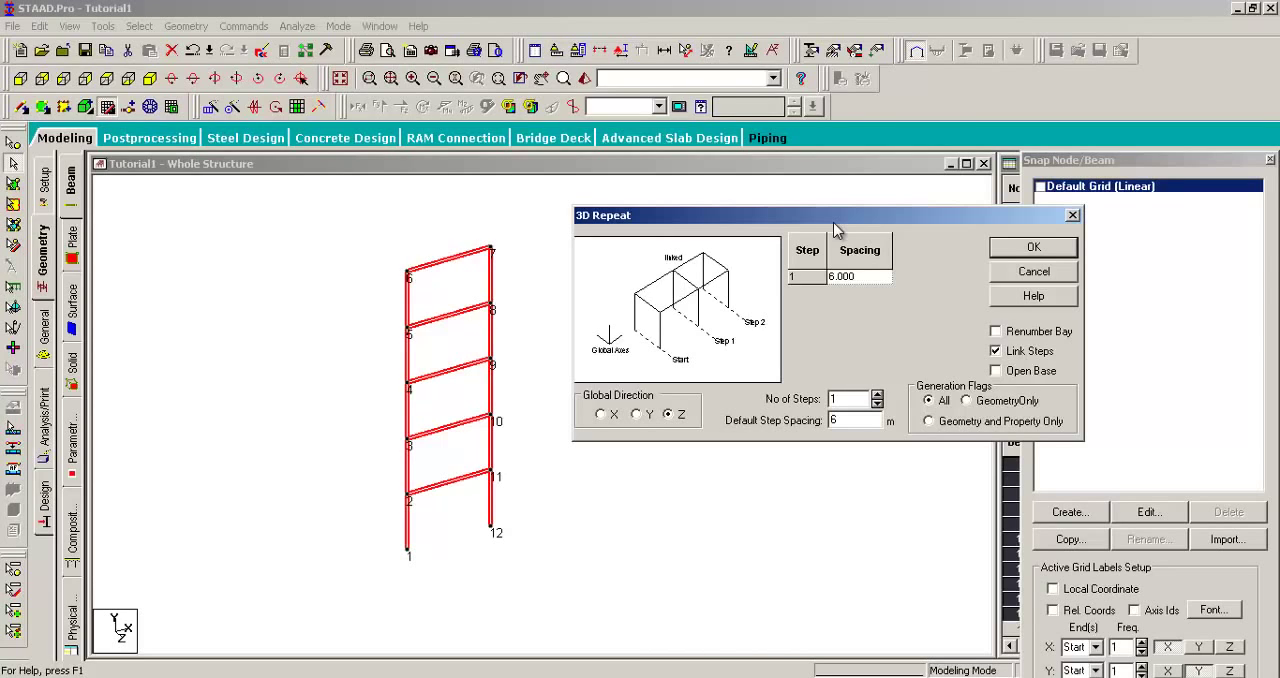
left_click_drag(834, 228, 810, 226)
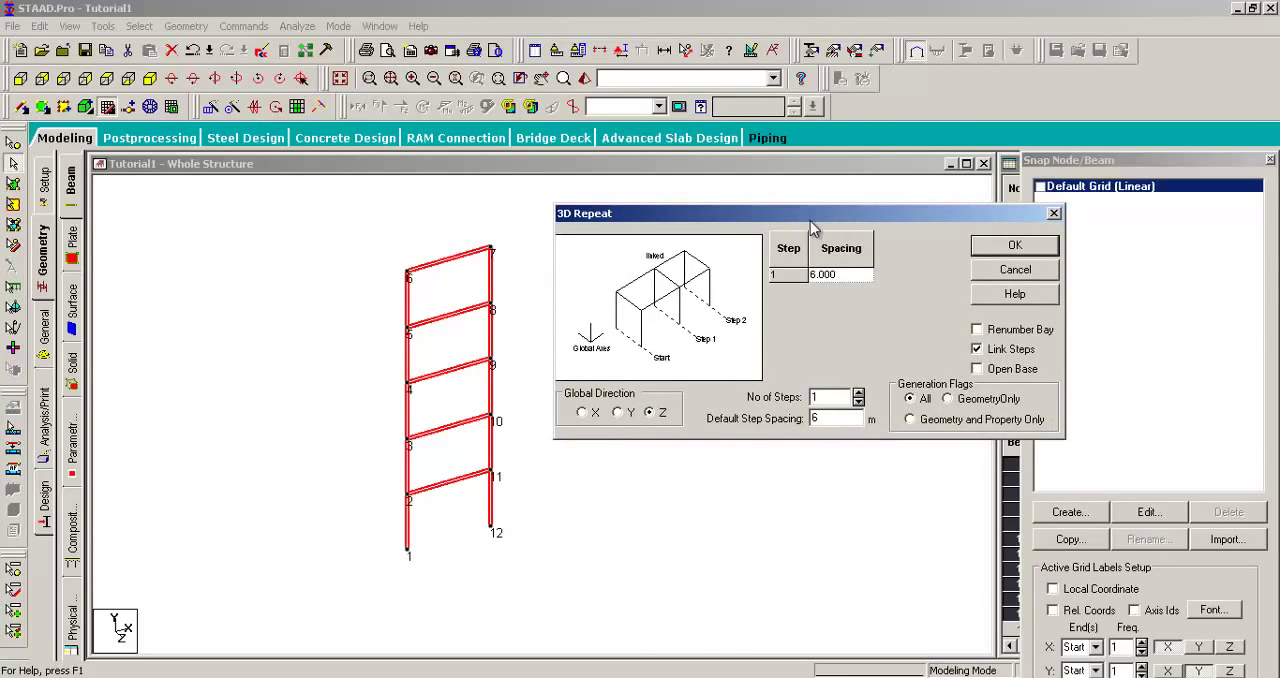
left_click(1012, 246)
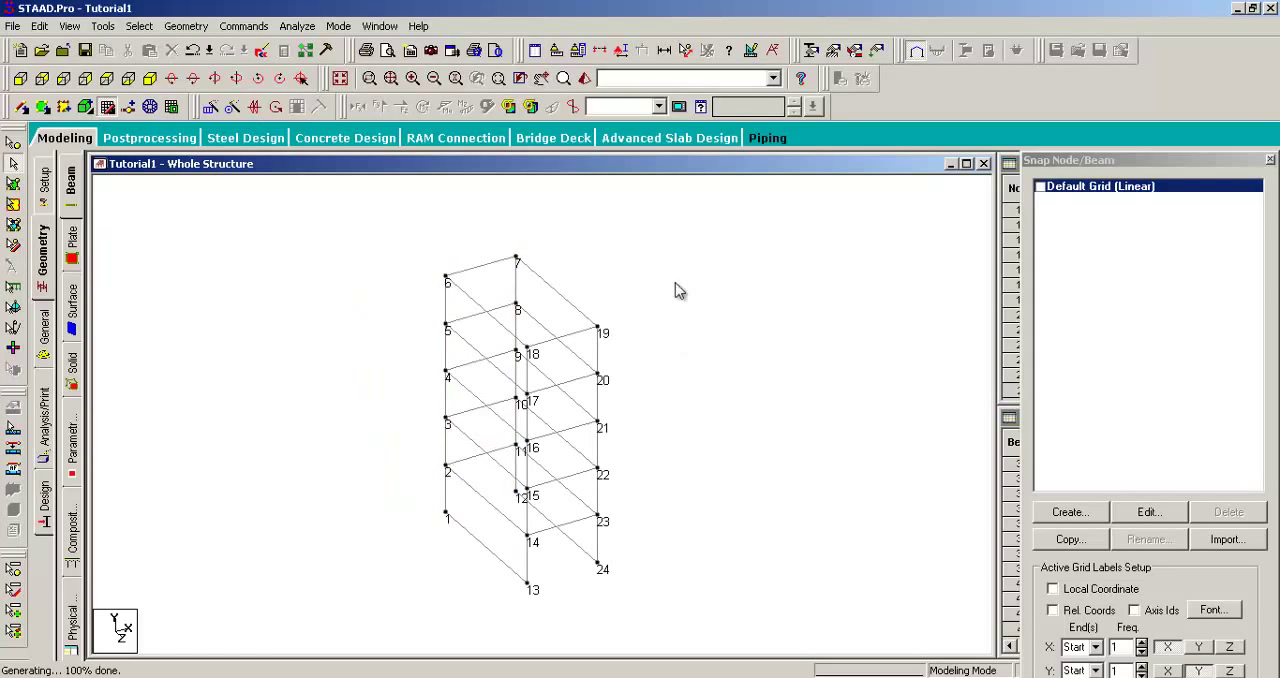
Step: Show beam numbers instead of node numbers on the 3D frame and rotate the view left to separate the labels
key("shift+b")
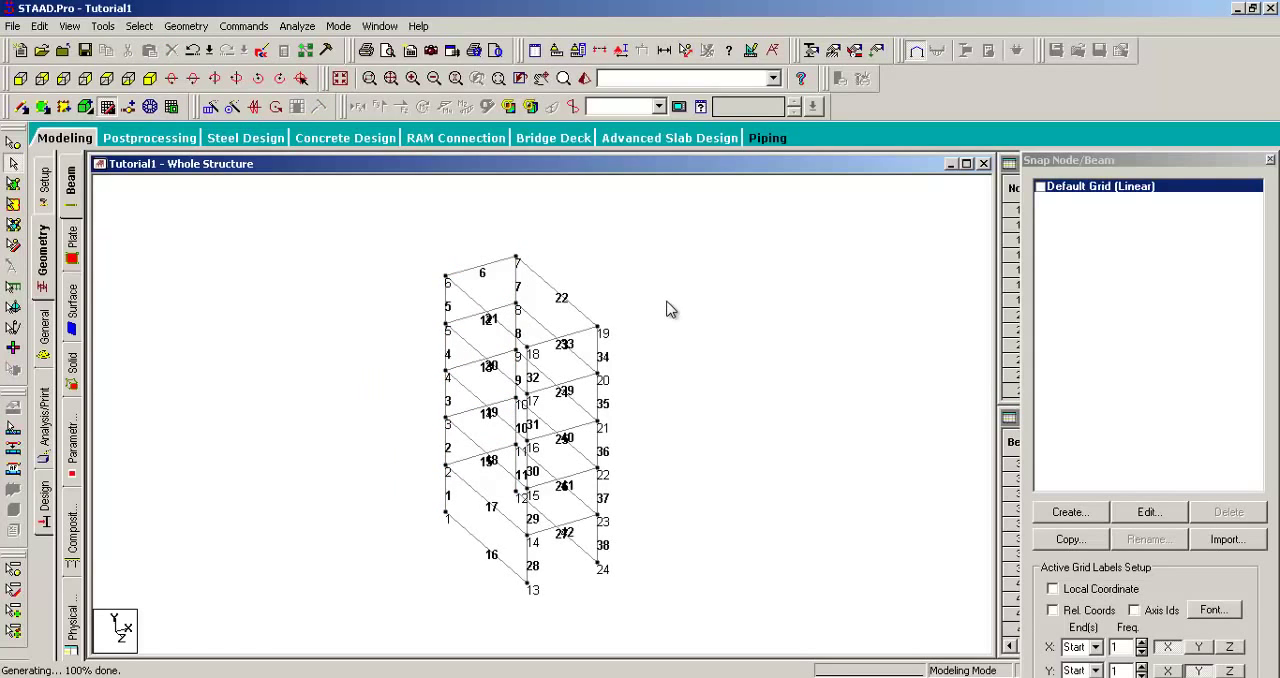
key("shift+n")
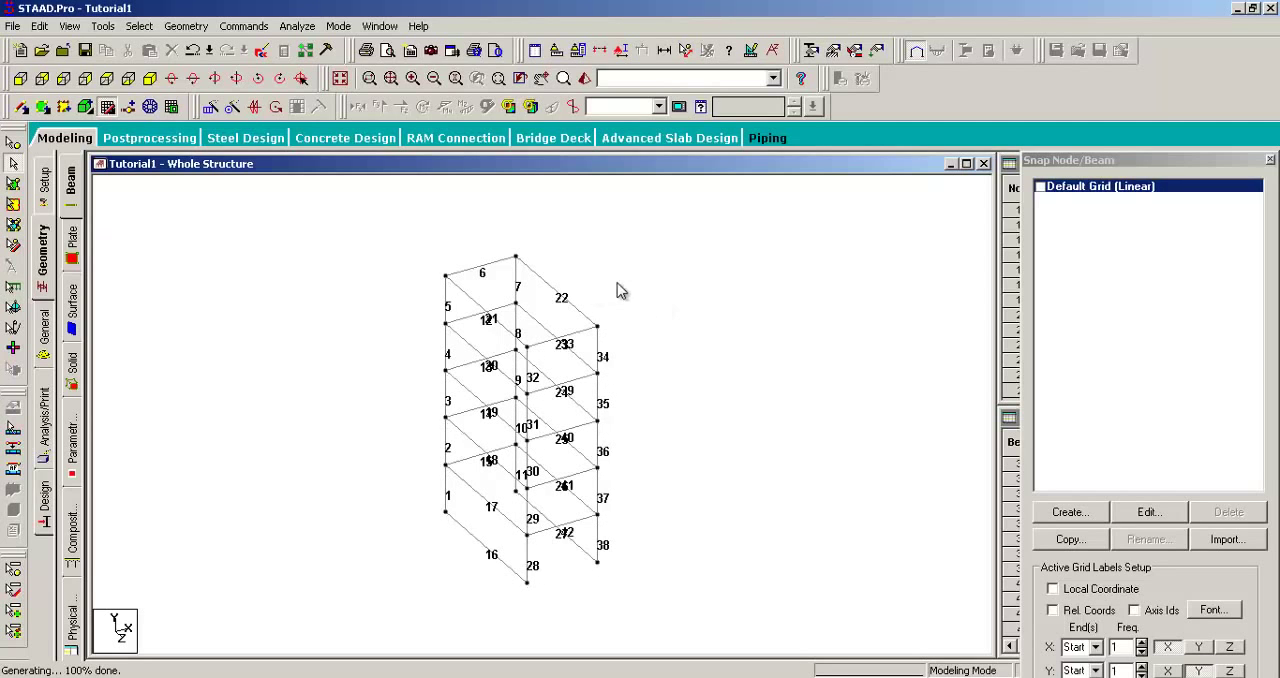
middle_click_drag(648, 333, 644, 321)
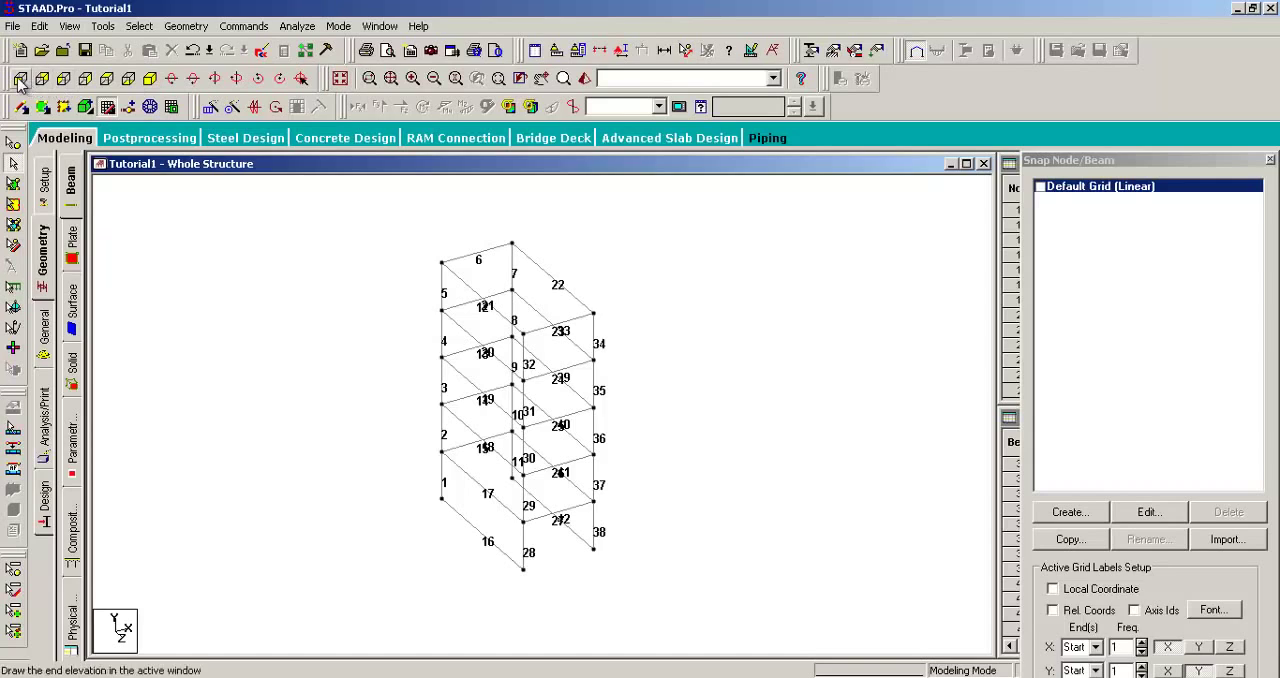
left_click(216, 79)
left_click(216, 79)
left_click(216, 79)
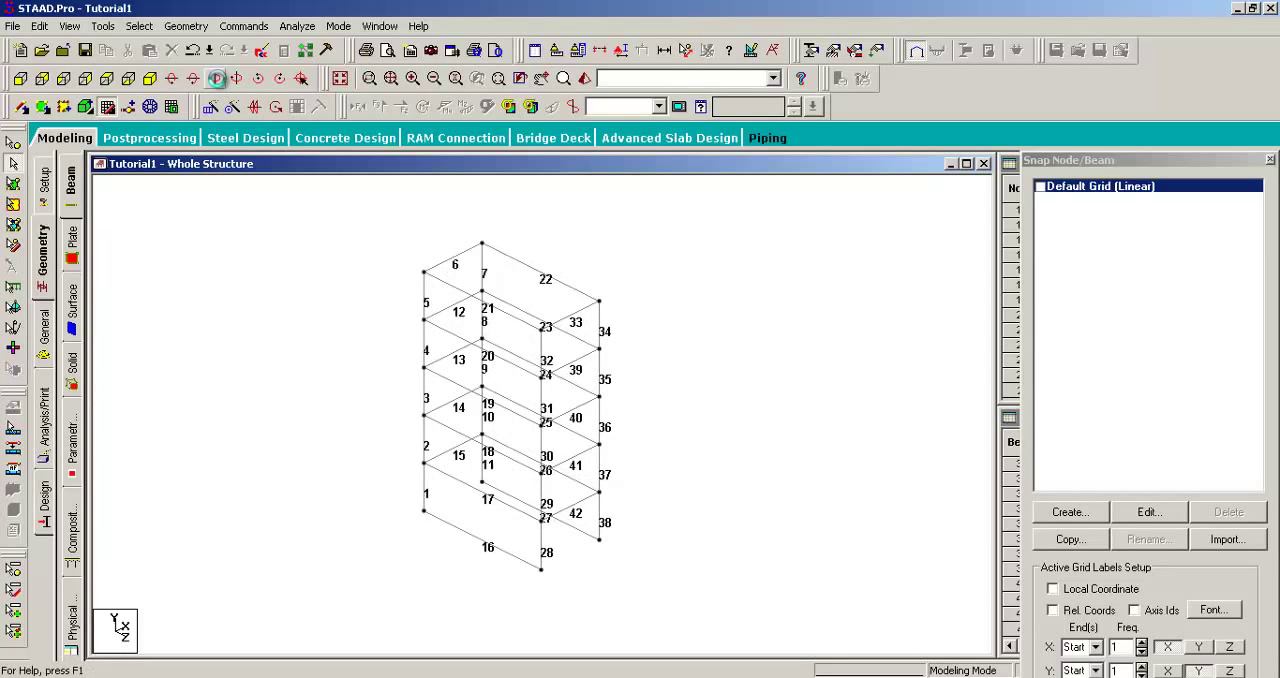
Step: Rotate the 3D frame about its vertical axis to examine the numbered beams from different angles
left_click(216, 79)
left_click(216, 79)
left_click(216, 79)
left_click(230, 82)
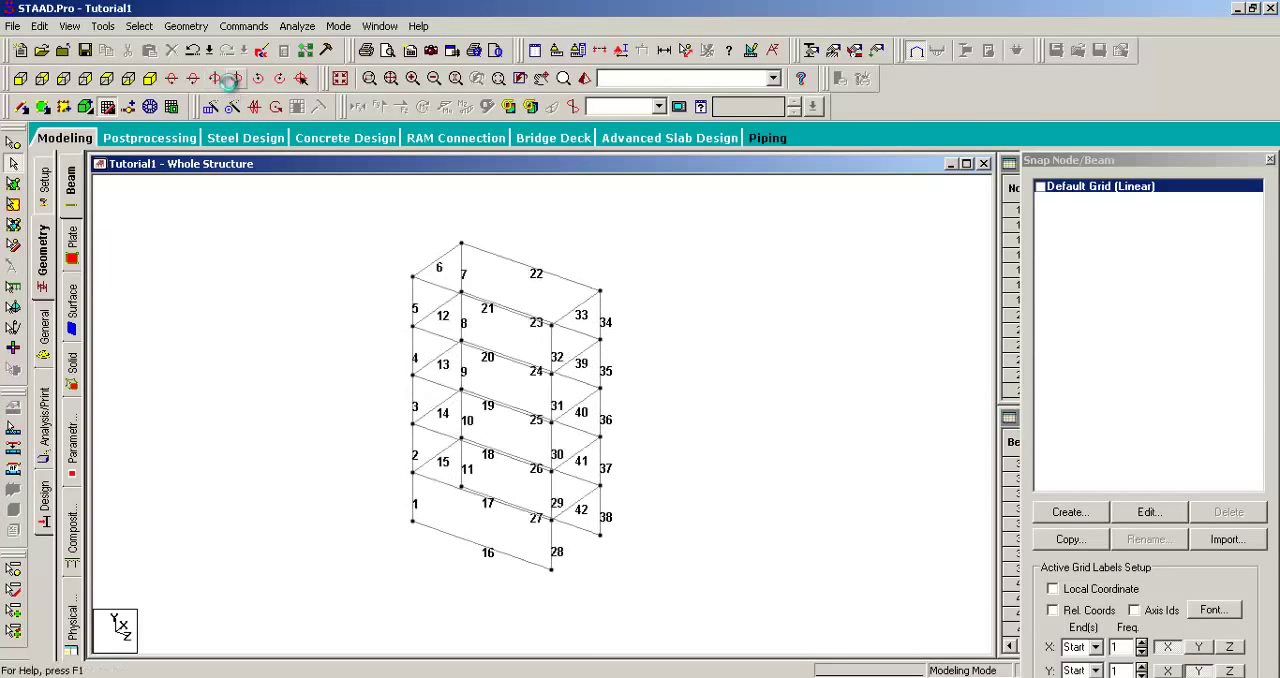
left_click(230, 82)
left_click(230, 82)
left_click(230, 82)
left_click(230, 82)
left_click(230, 82)
left_click(230, 82)
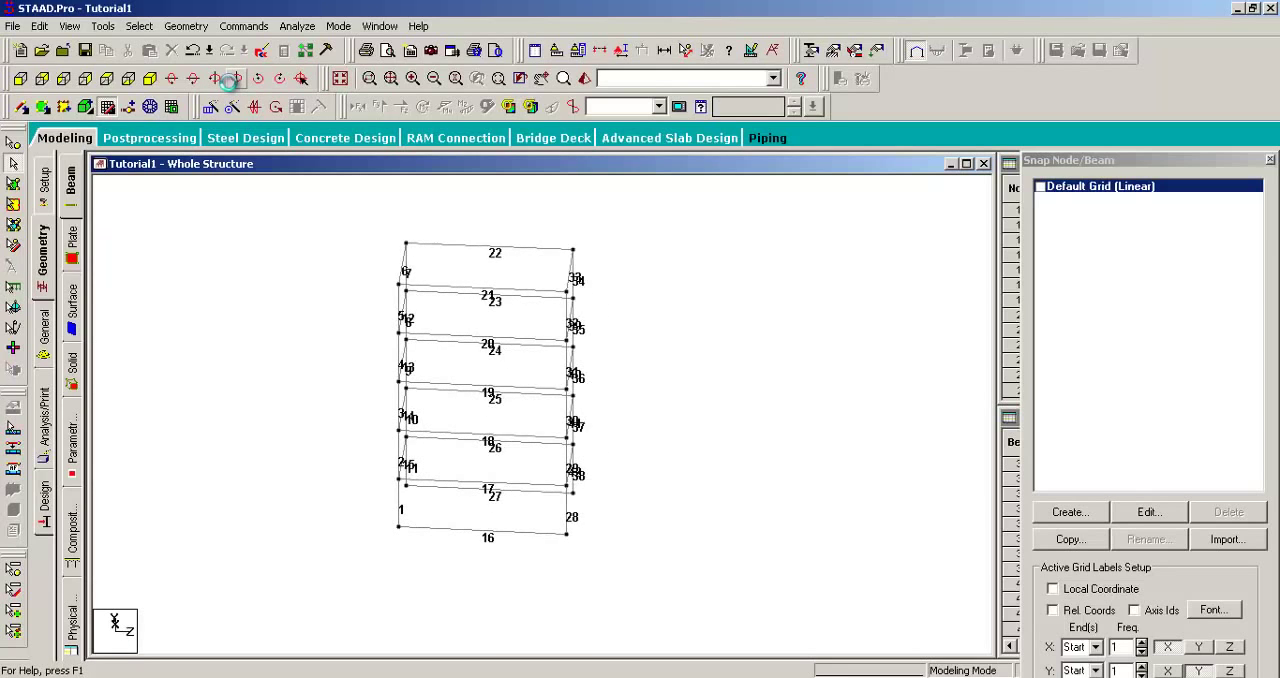
left_click(230, 82)
left_click(230, 82)
left_click(230, 82)
left_click(230, 82)
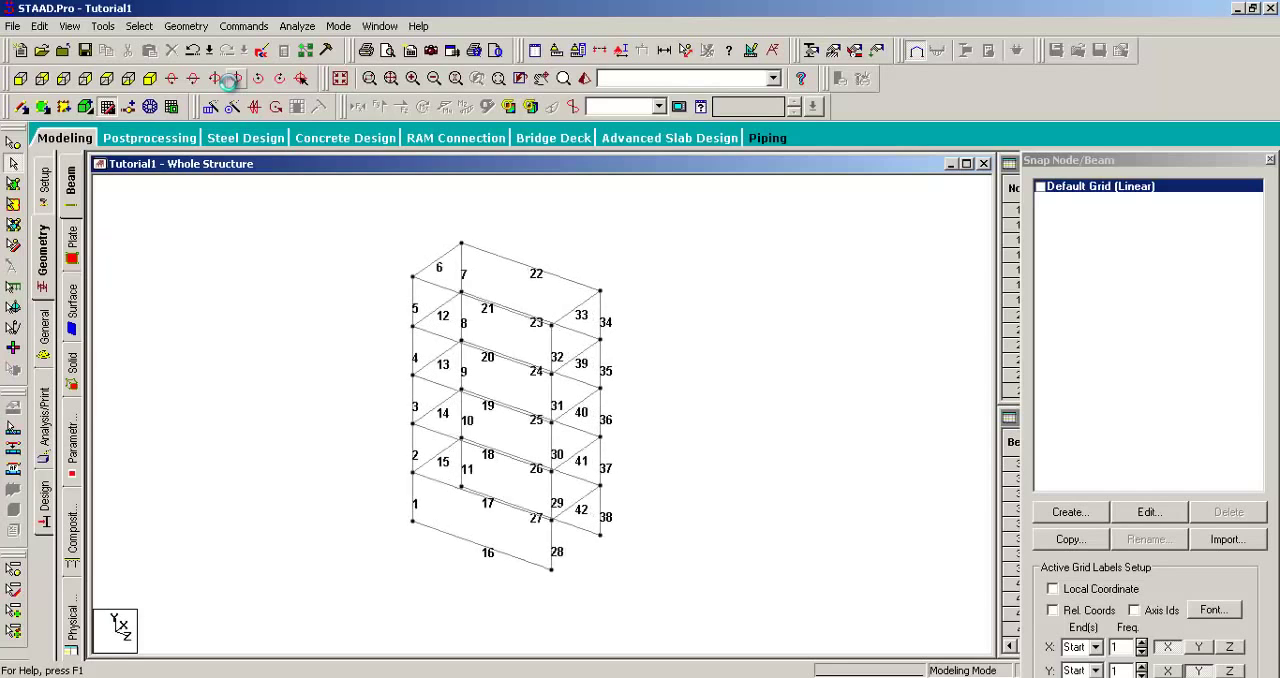
left_click(230, 82)
left_click(231, 80)
left_click(231, 80)
left_click(231, 80)
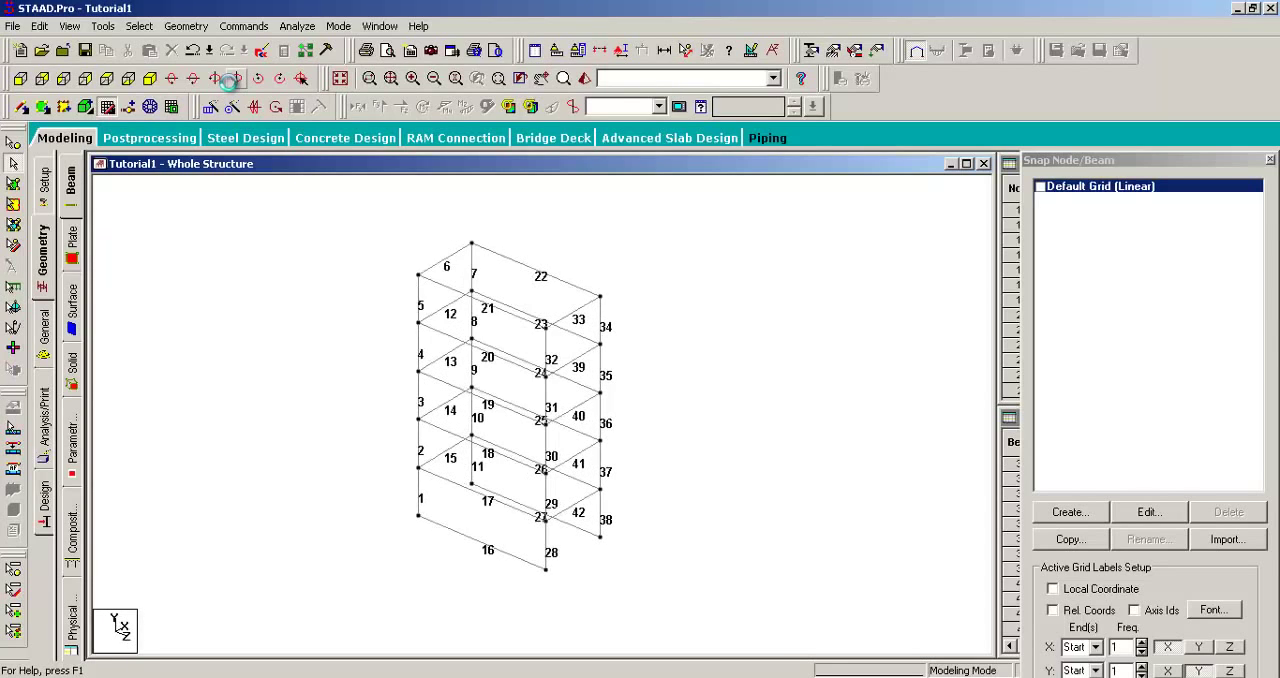
left_click(230, 82)
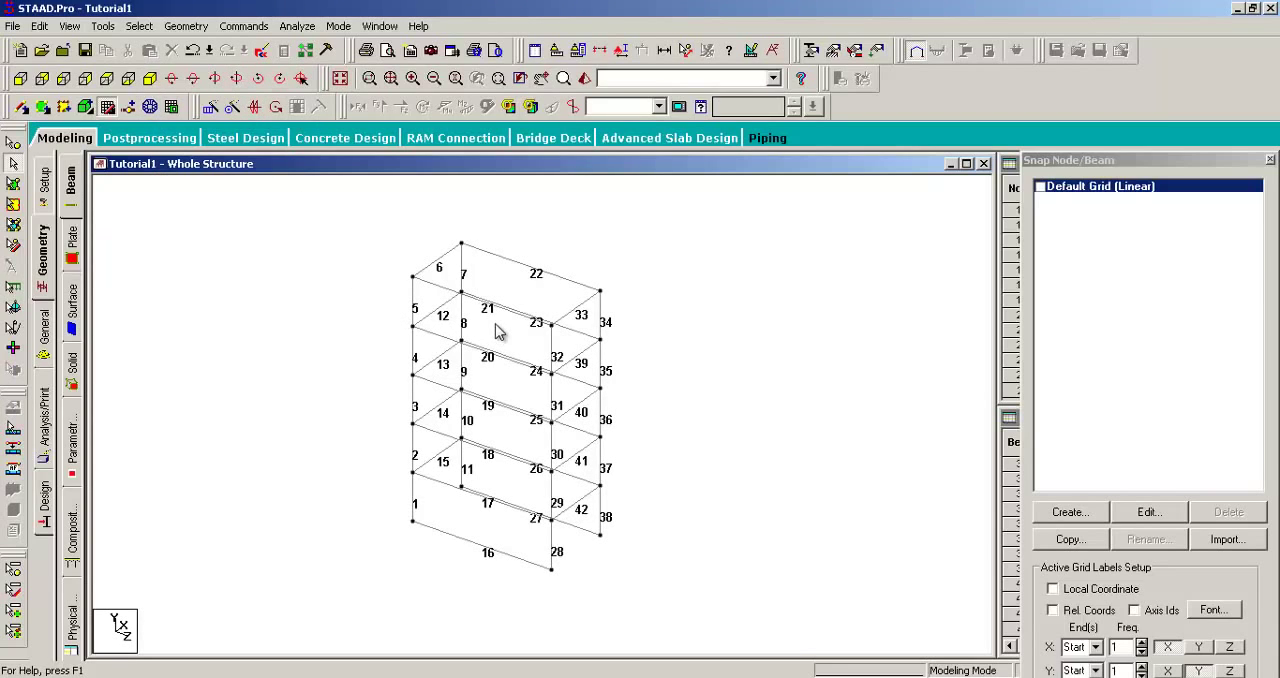
Step: Highlight longitudinal beams one at a time, from beam 22 at roof level down to base beams 17 and 16
left_click(545, 278)
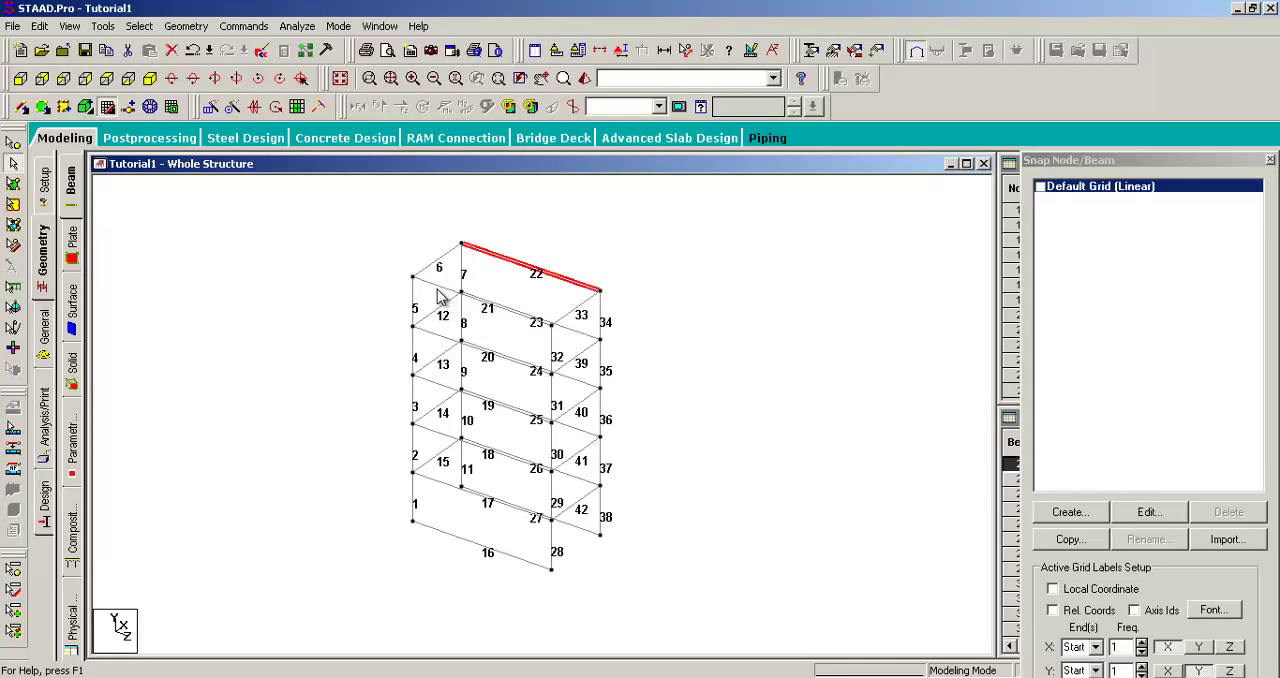
left_click(442, 291)
left_click(495, 356)
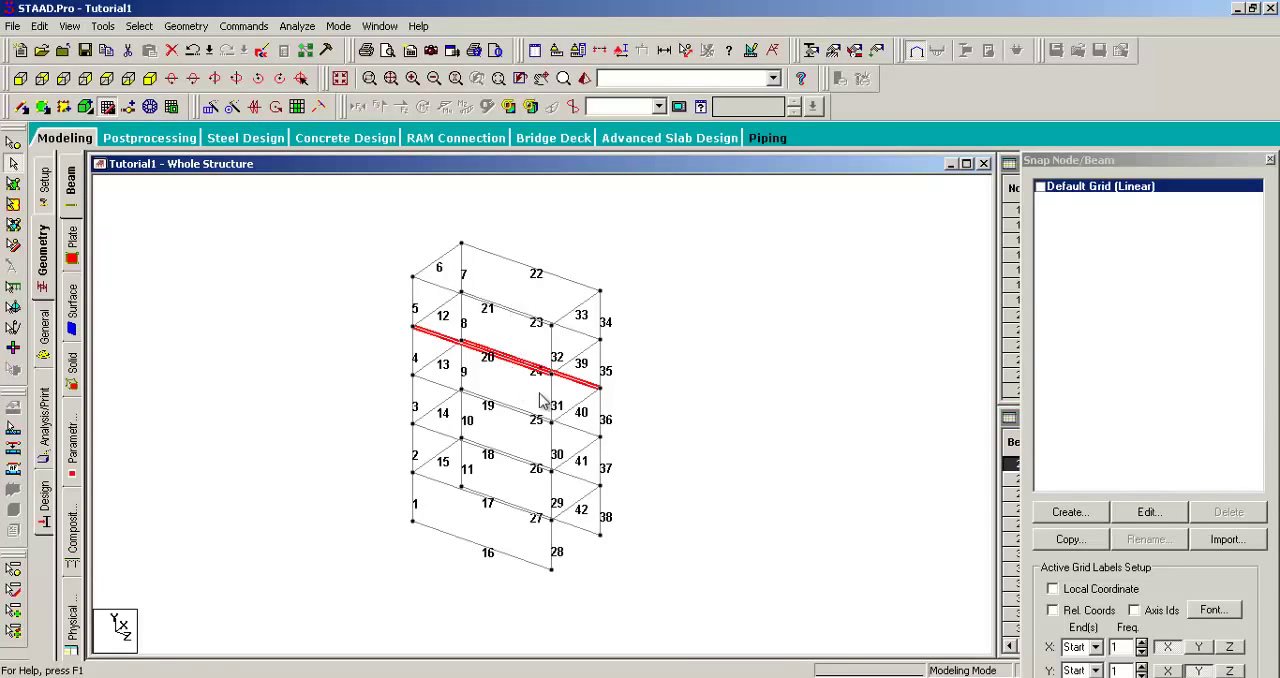
left_click(585, 533)
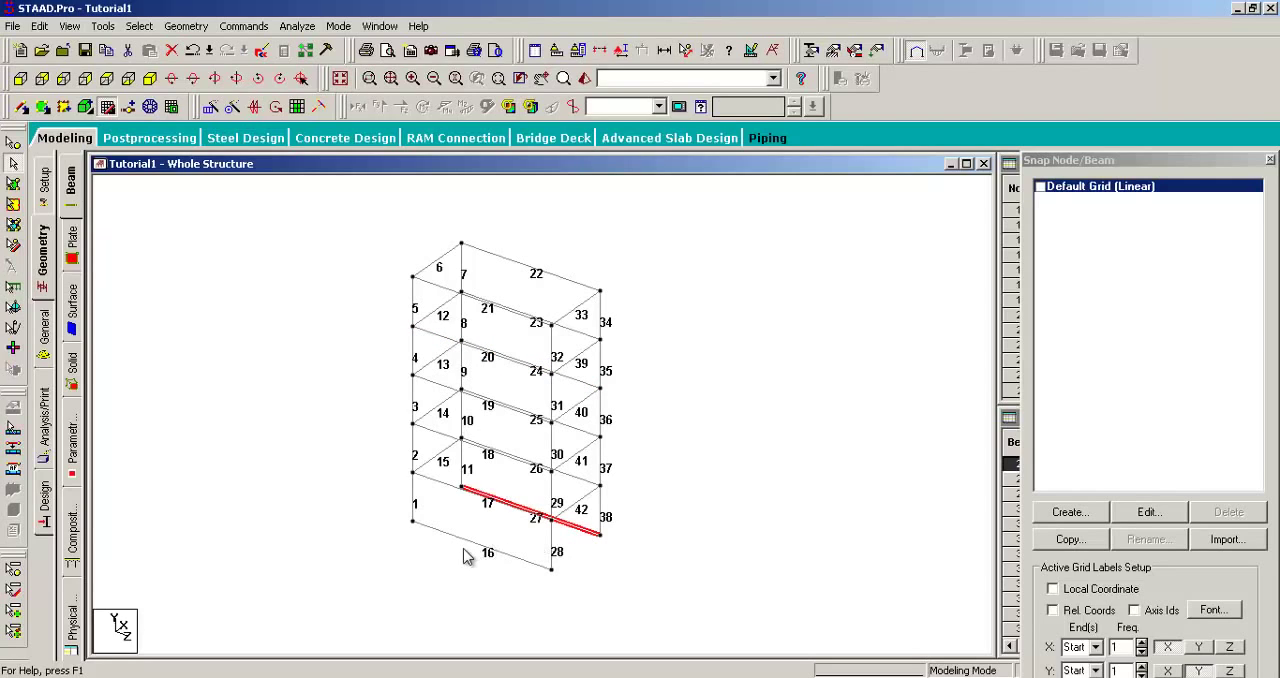
left_click(466, 543)
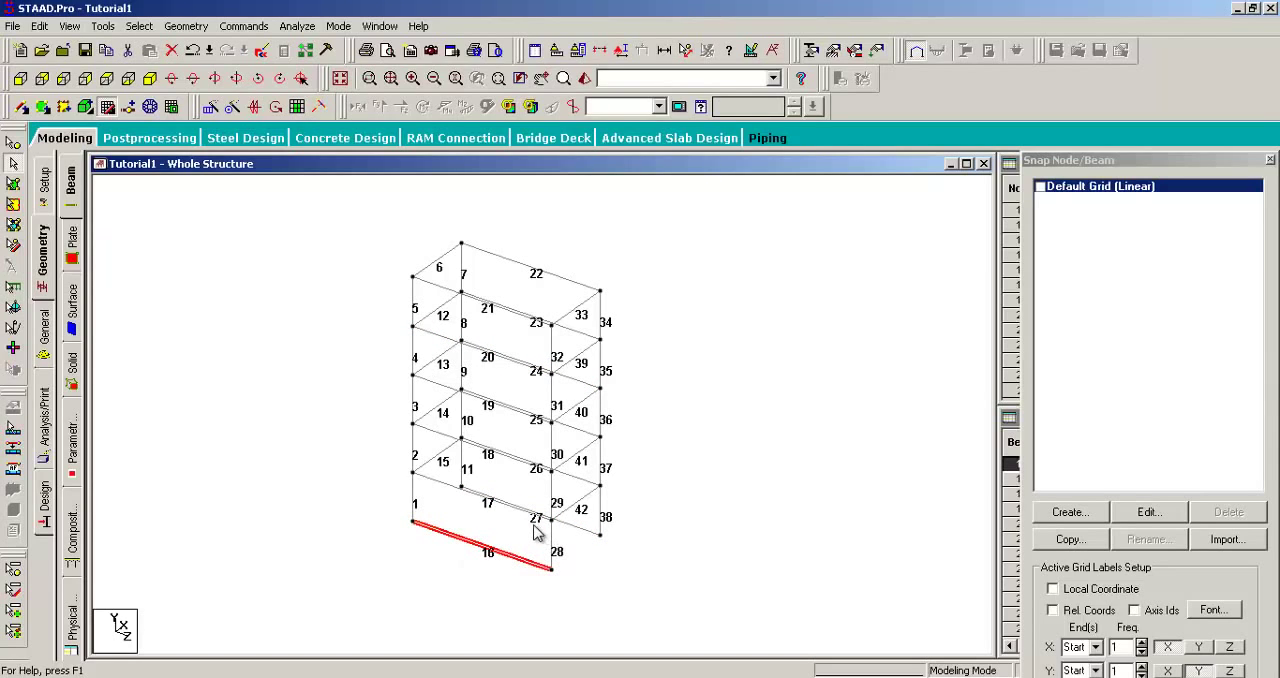
scroll(533, 532, "up", 2)
middle_click_drag(554, 568, 528, 460)
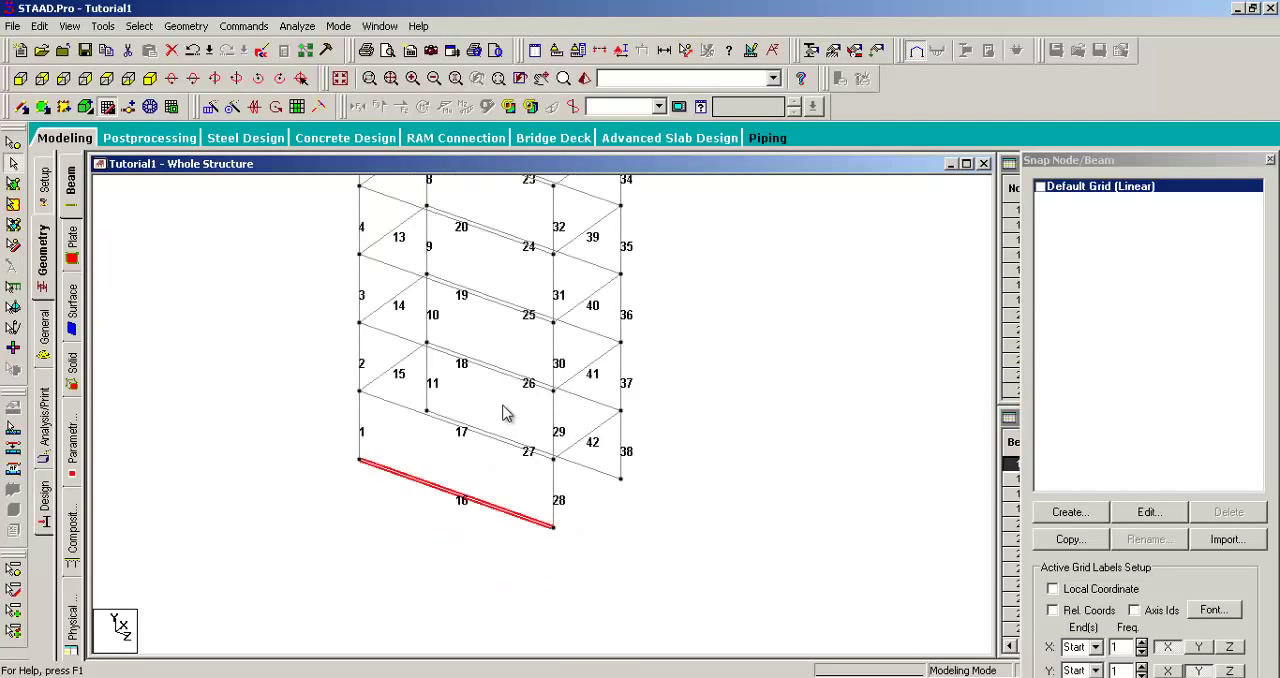
scroll(491, 288, "down", 2)
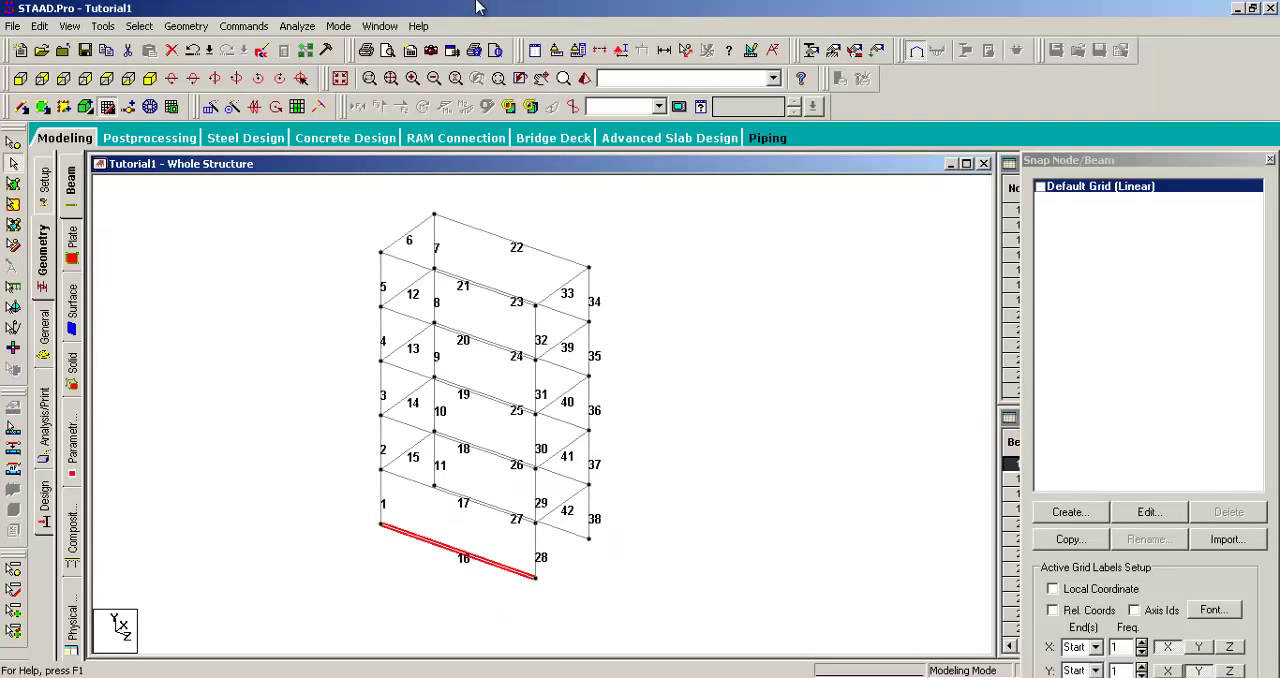
Step: Undo the Translational Repeat and show the plane frame in isometric view
key("ctrl+z")
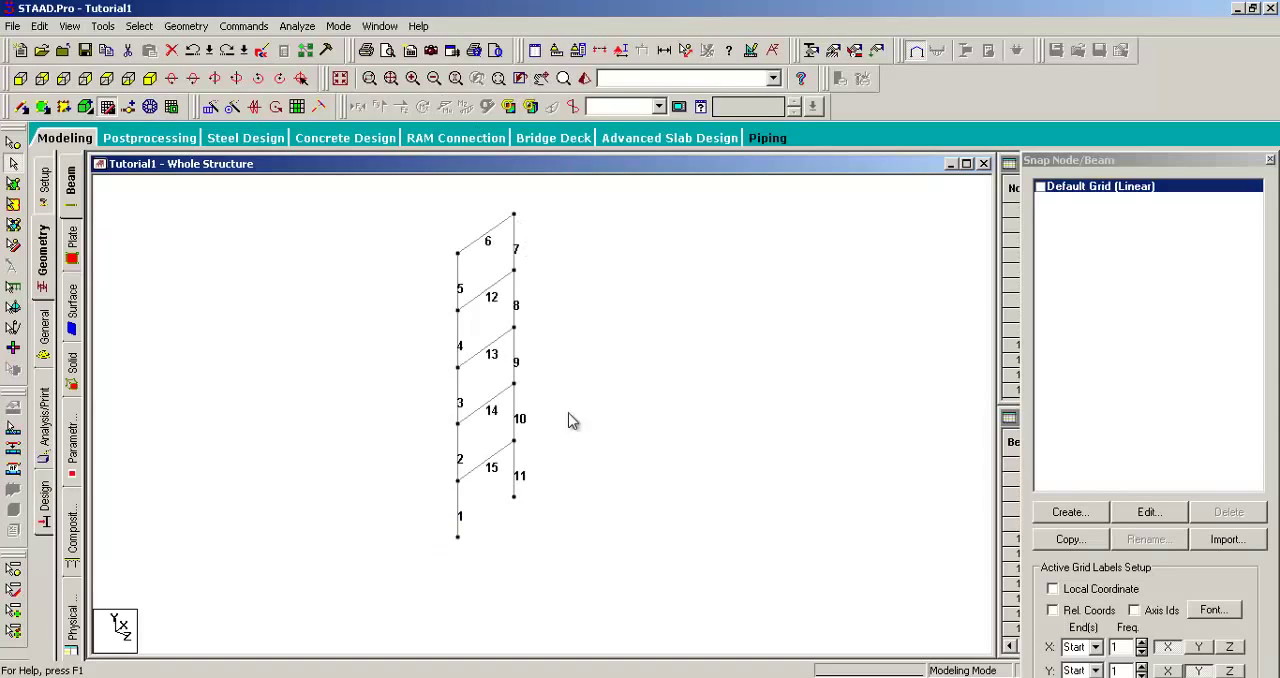
middle_click_drag(591, 345, 542, 436)
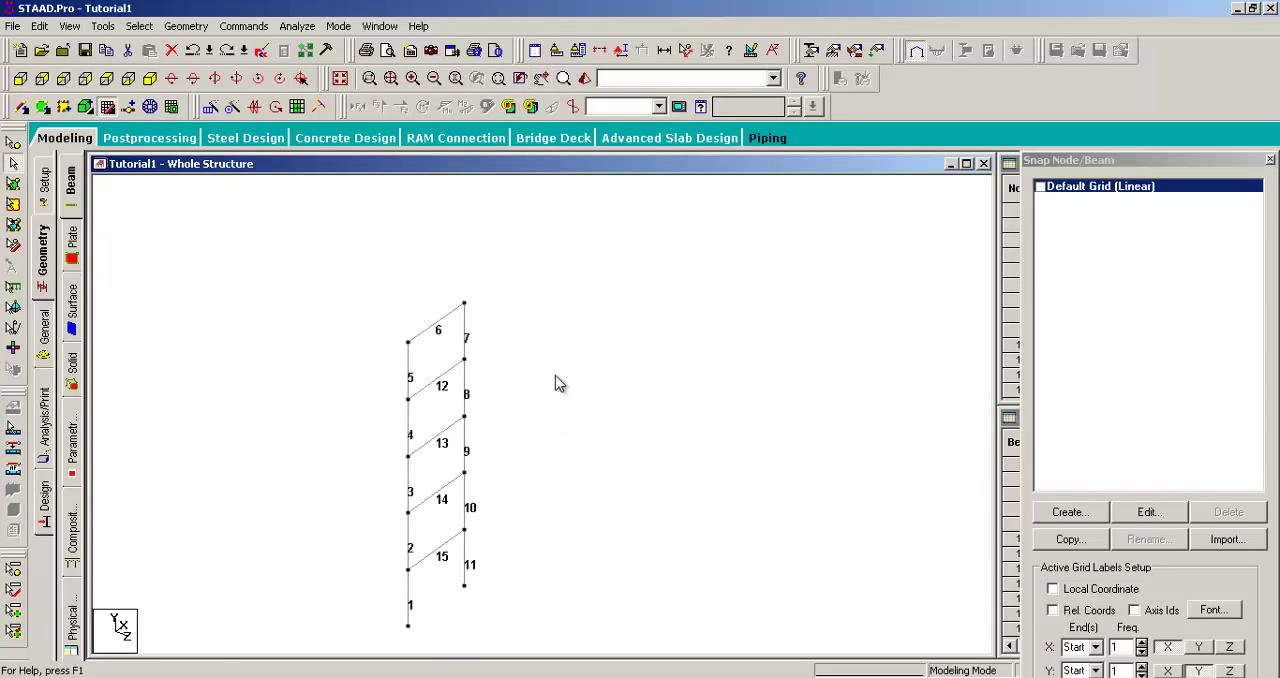
left_click(149, 80)
middle_click_drag(355, 349, 389, 295)
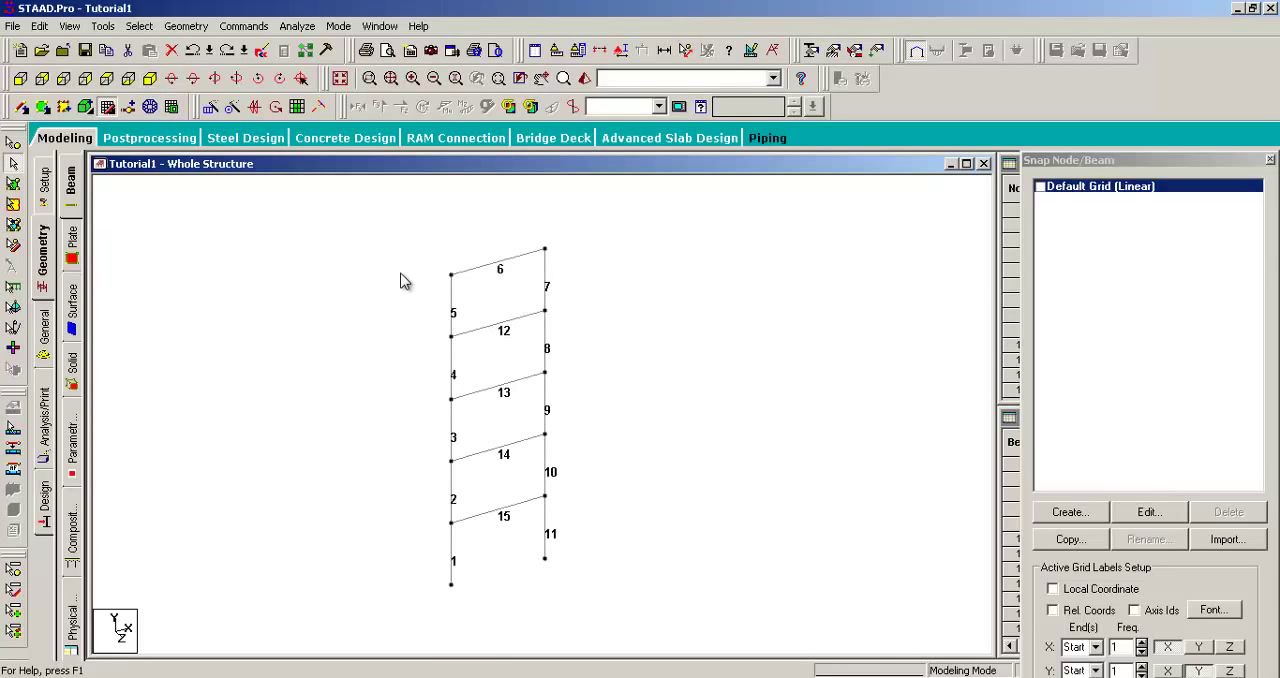
Step: Repeat the whole plane frame once in the global Z direction at 6 m spacing, with Link Steps and Open Base enabled
key("ctrl+a")
left_click(186, 26)
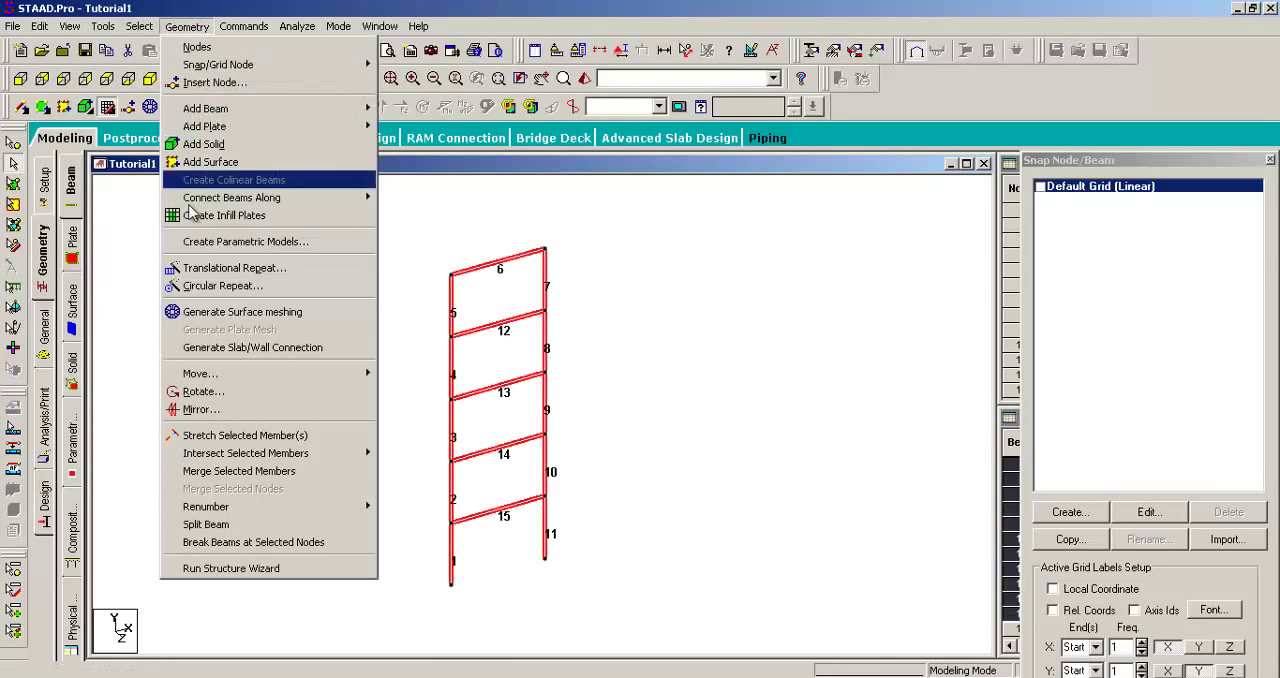
left_click(214, 268)
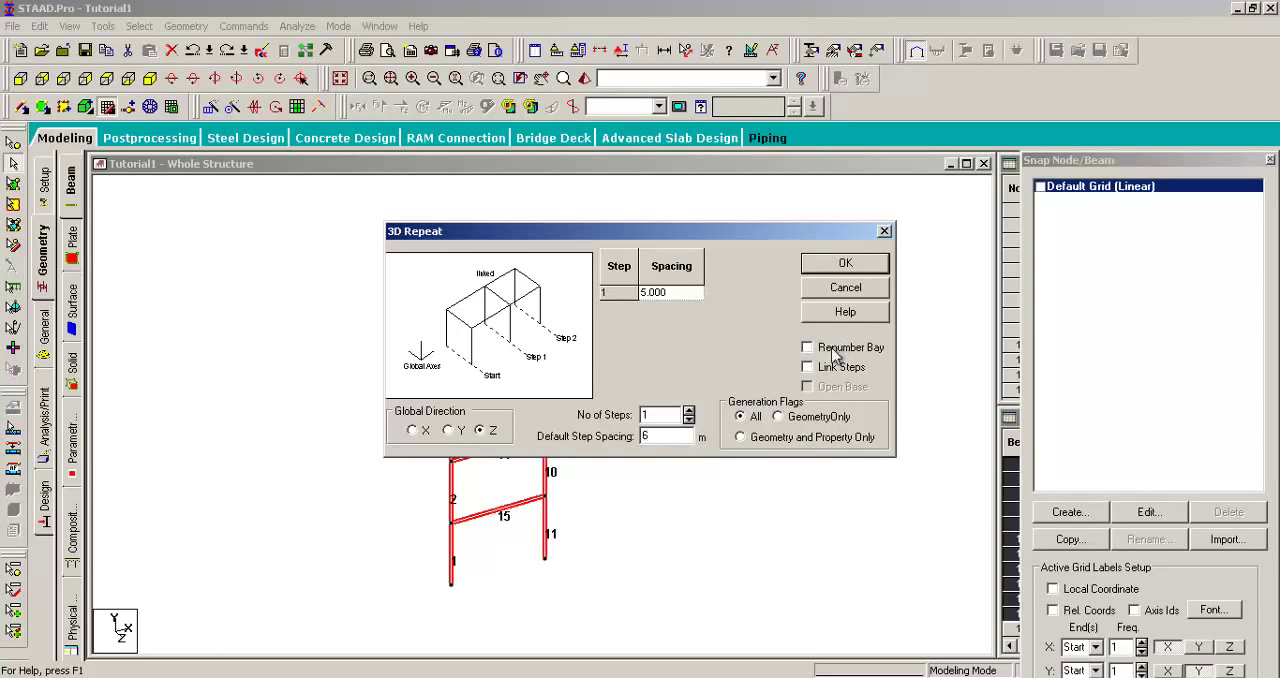
left_click(808, 367)
left_click_drag(800, 240, 1093, 208)
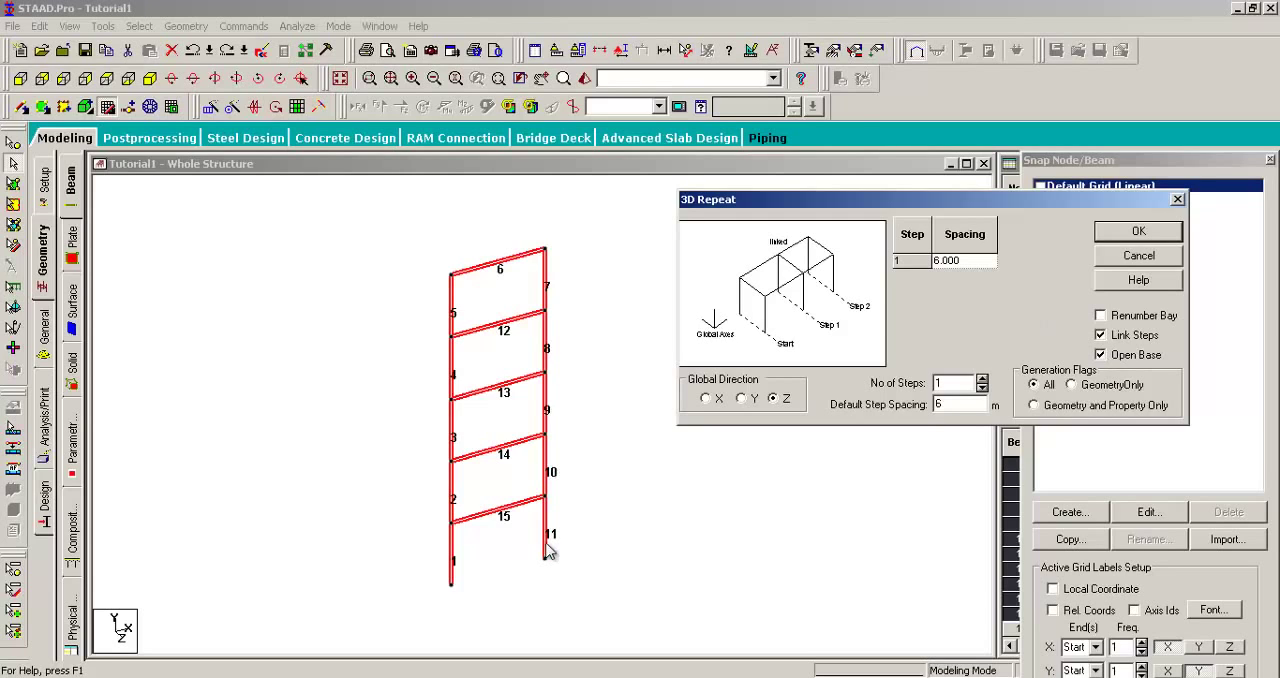
middle_click_drag(550, 545, 446, 420)
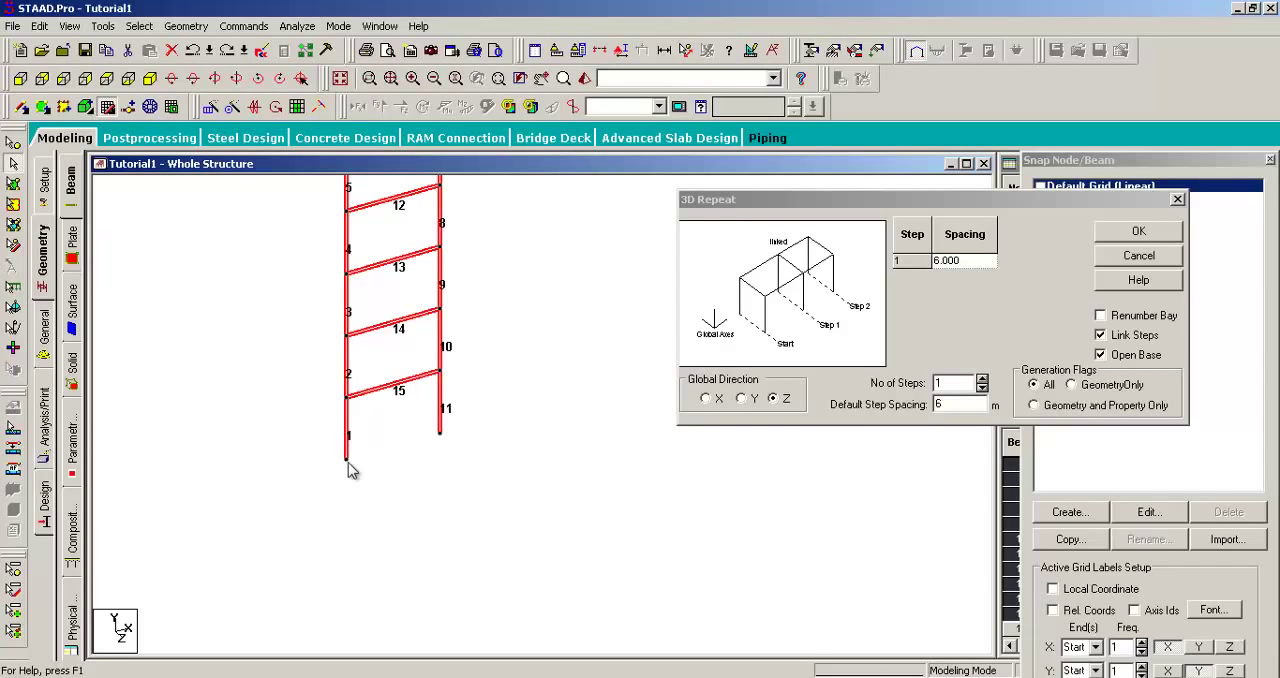
left_click(1130, 235)
left_click(408, 472)
middle_click_drag(458, 484, 644, 507)
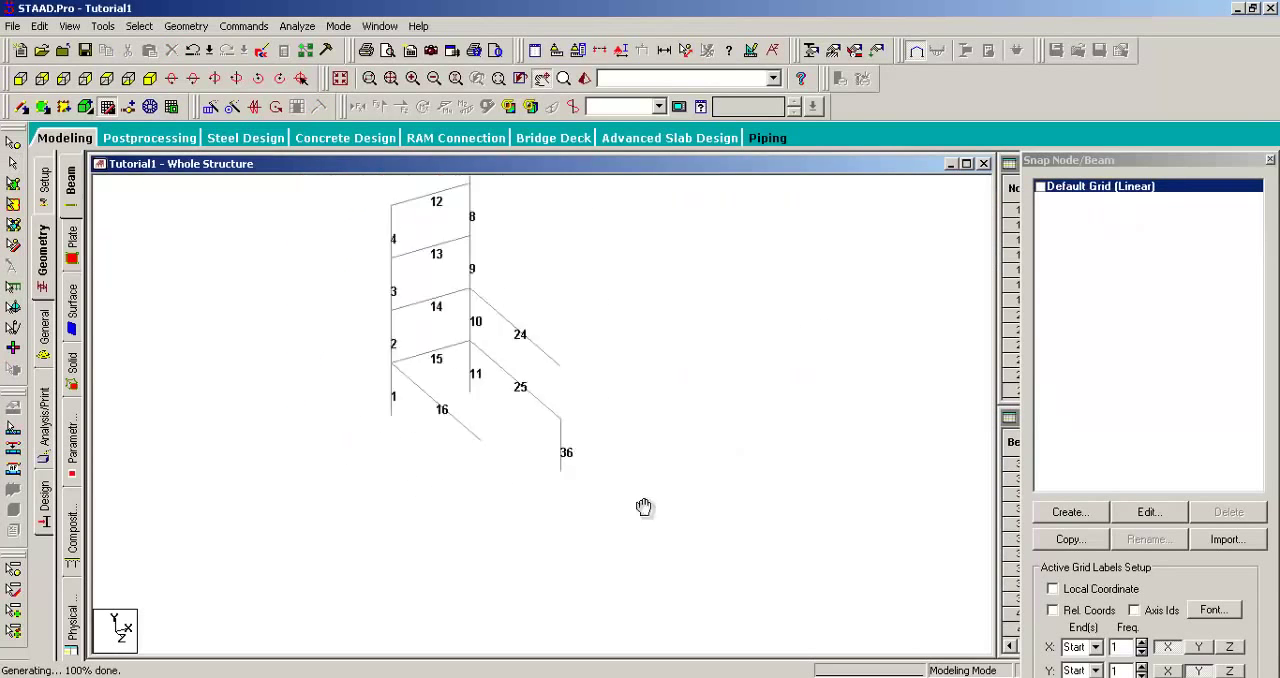
middle_click_drag(706, 365, 734, 426)
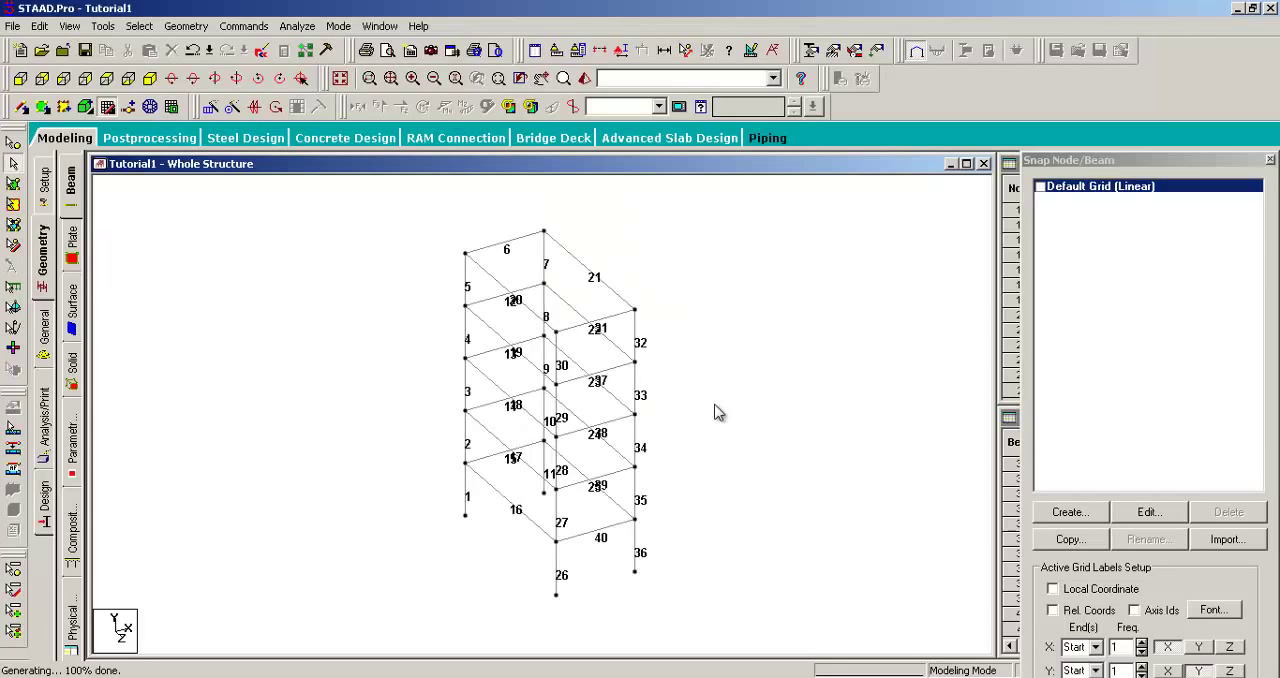
Step: Rotate the view around the regenerated frame to examine its beam numbers and the open base between the columns
key("Right")
key("Right")
key("Right")
key("Right")
key("Right")
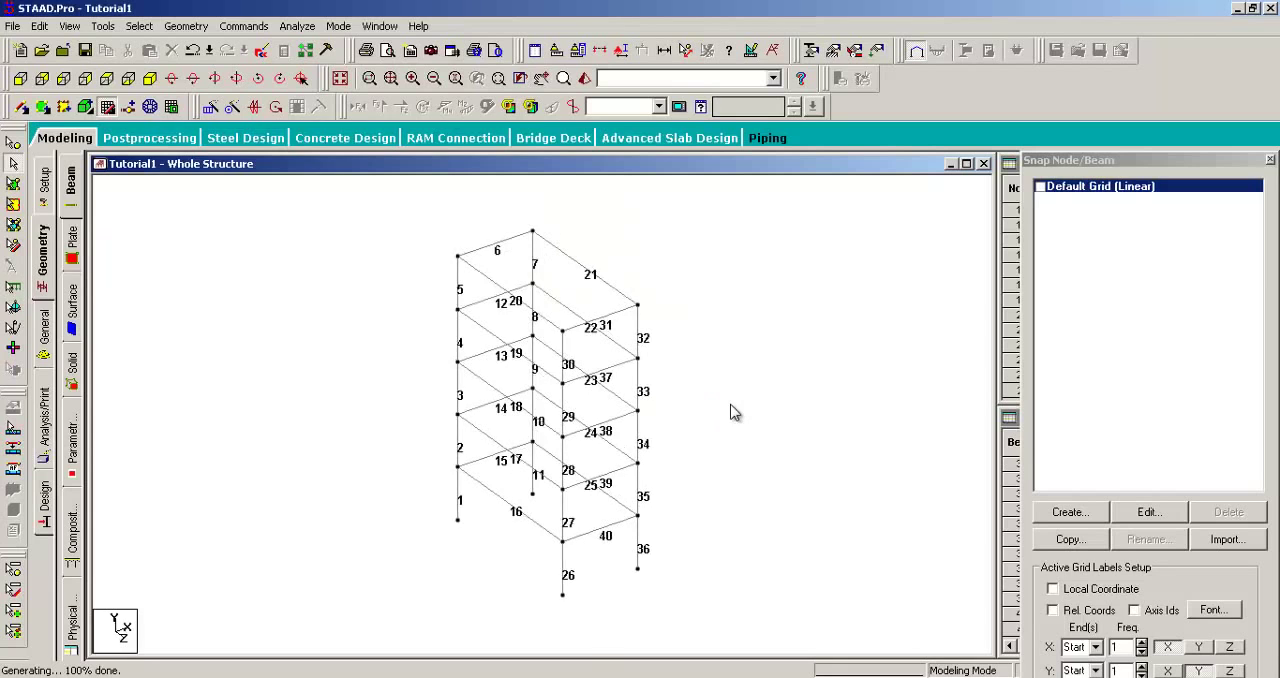
key("Left")
key("Left")
key("Left")
key("Left")
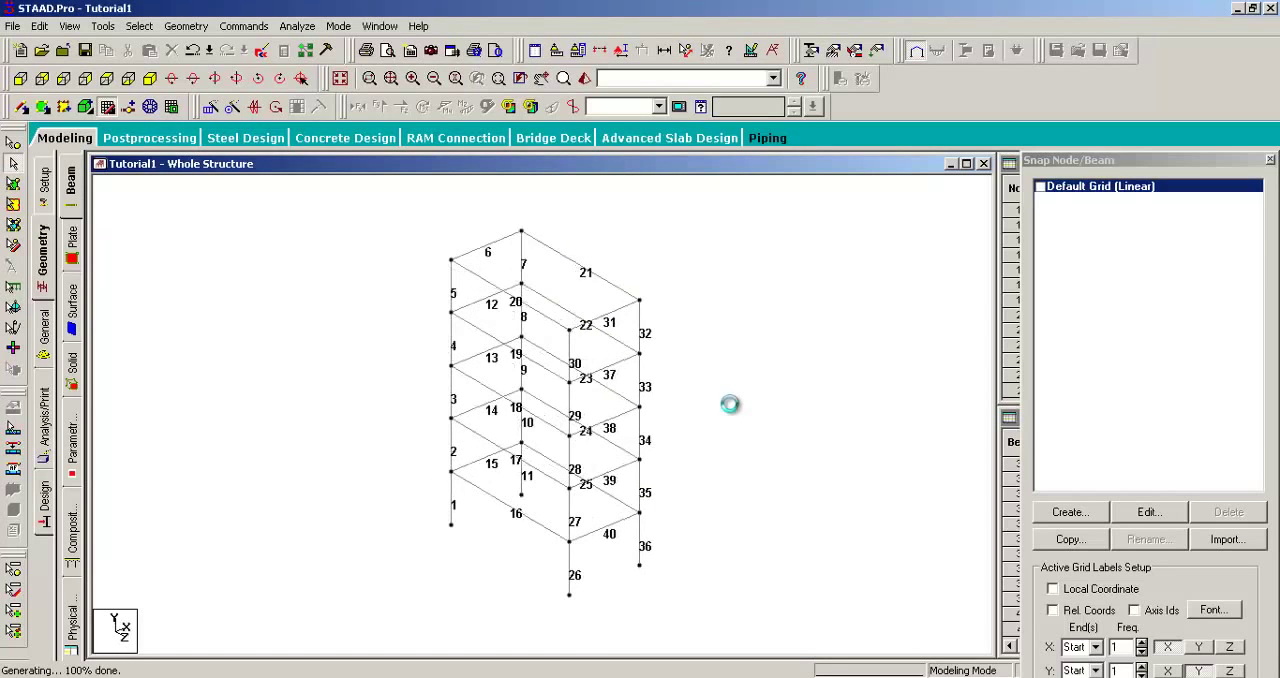
key("Up")
key("Up")
key("Down")
key("Right")
key("Left")
key("Left")
key("Left")
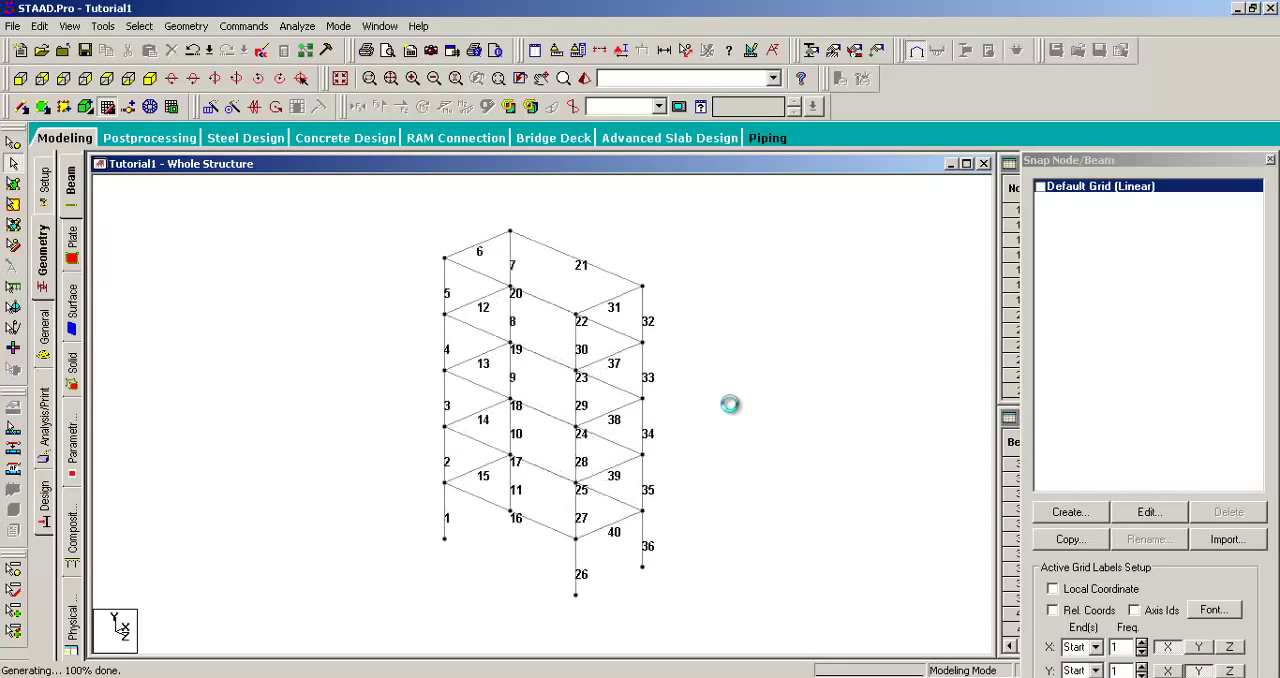
Step: View the frame from +Z, and return to the isometric view
left_click(20, 78)
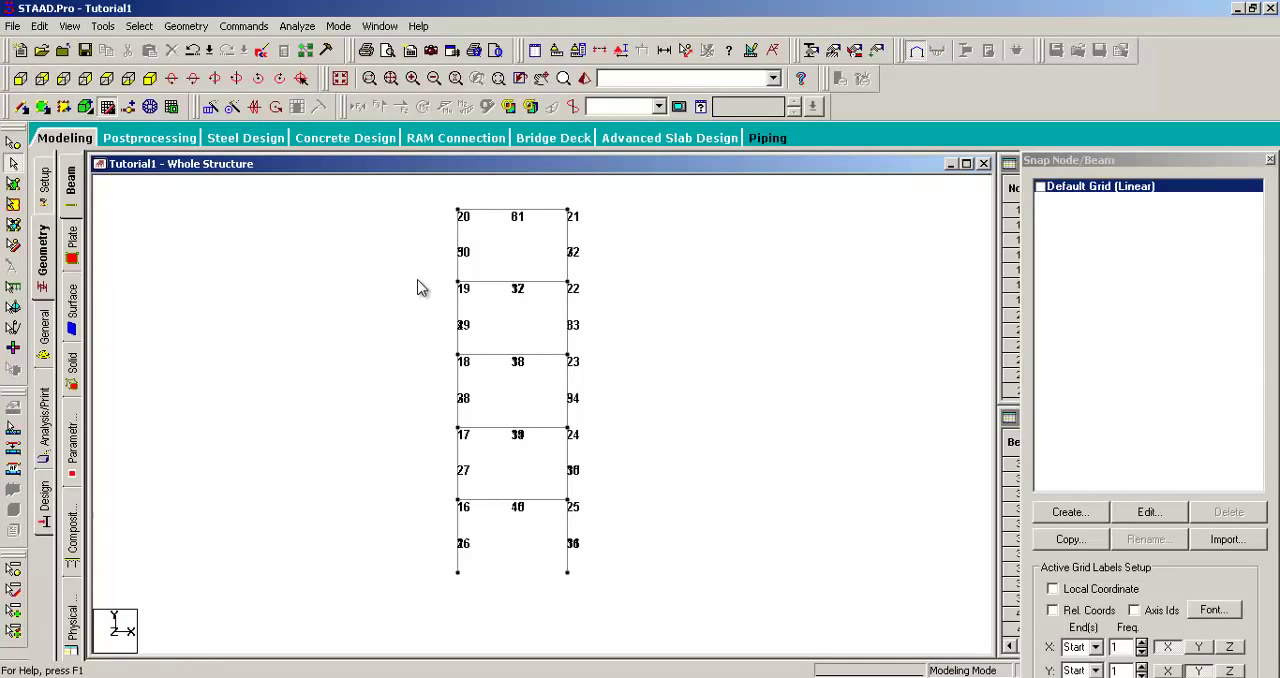
middle_click_drag(416, 290, 409, 317)
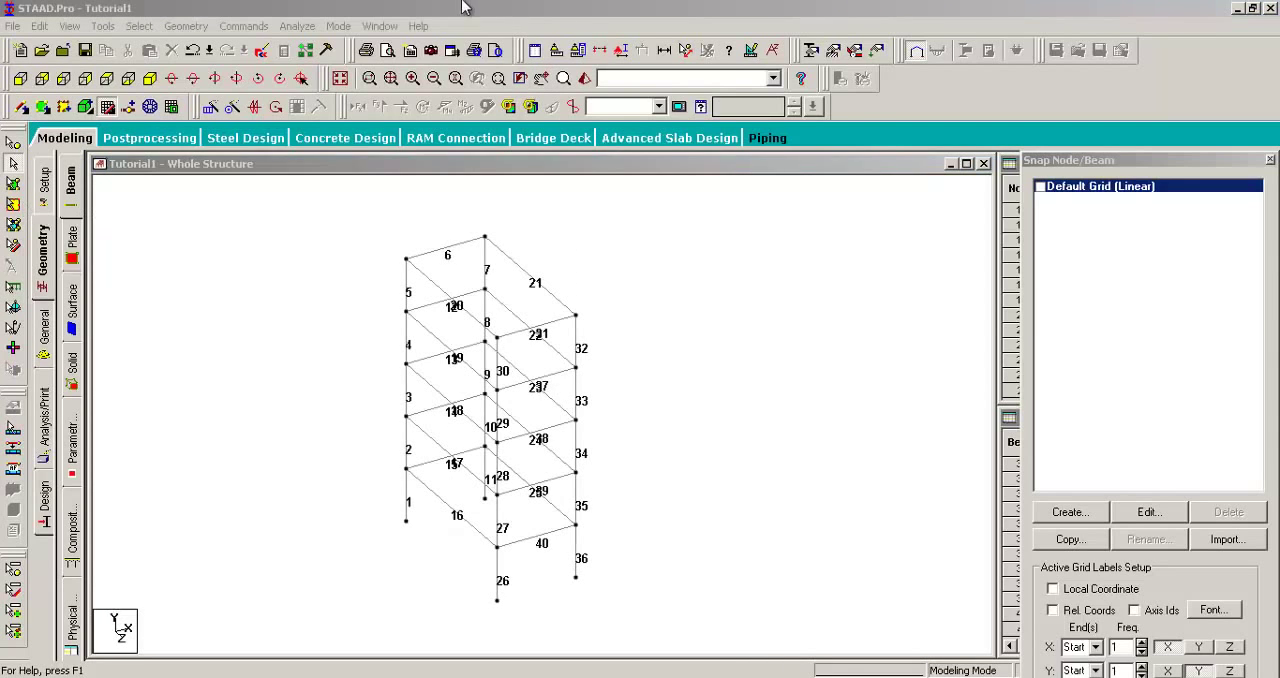
left_click(463, 7)
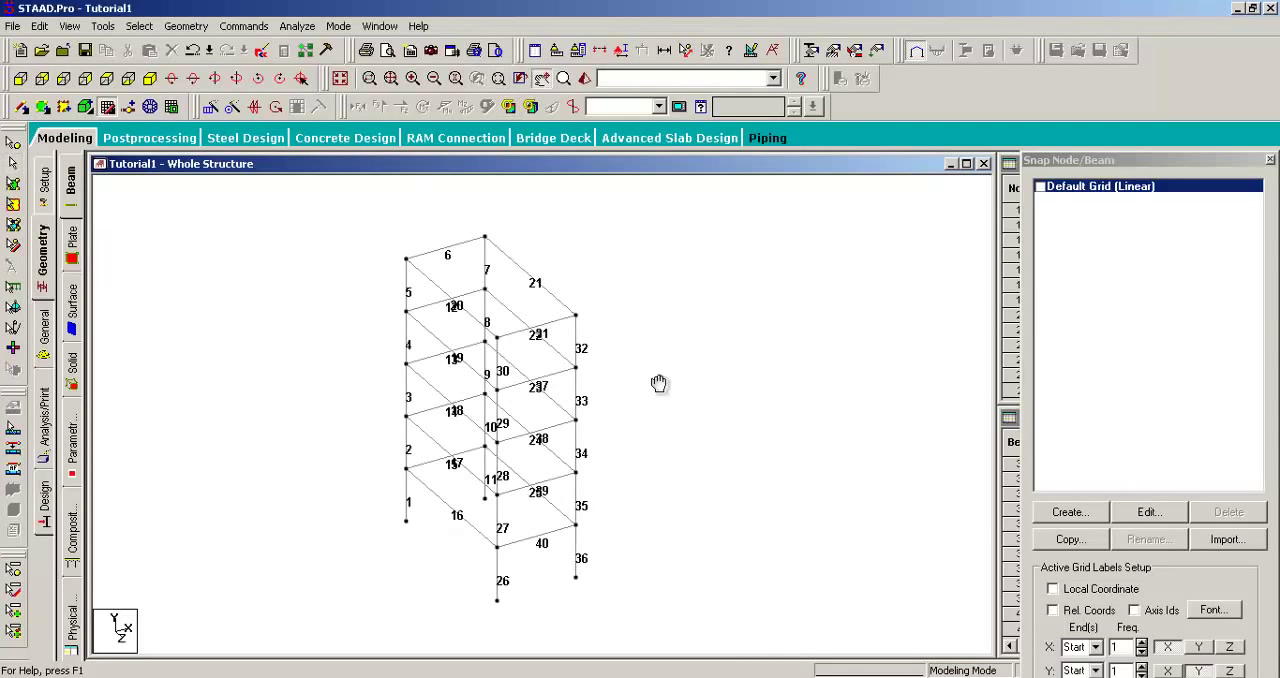
middle_click_drag(631, 380, 663, 373)
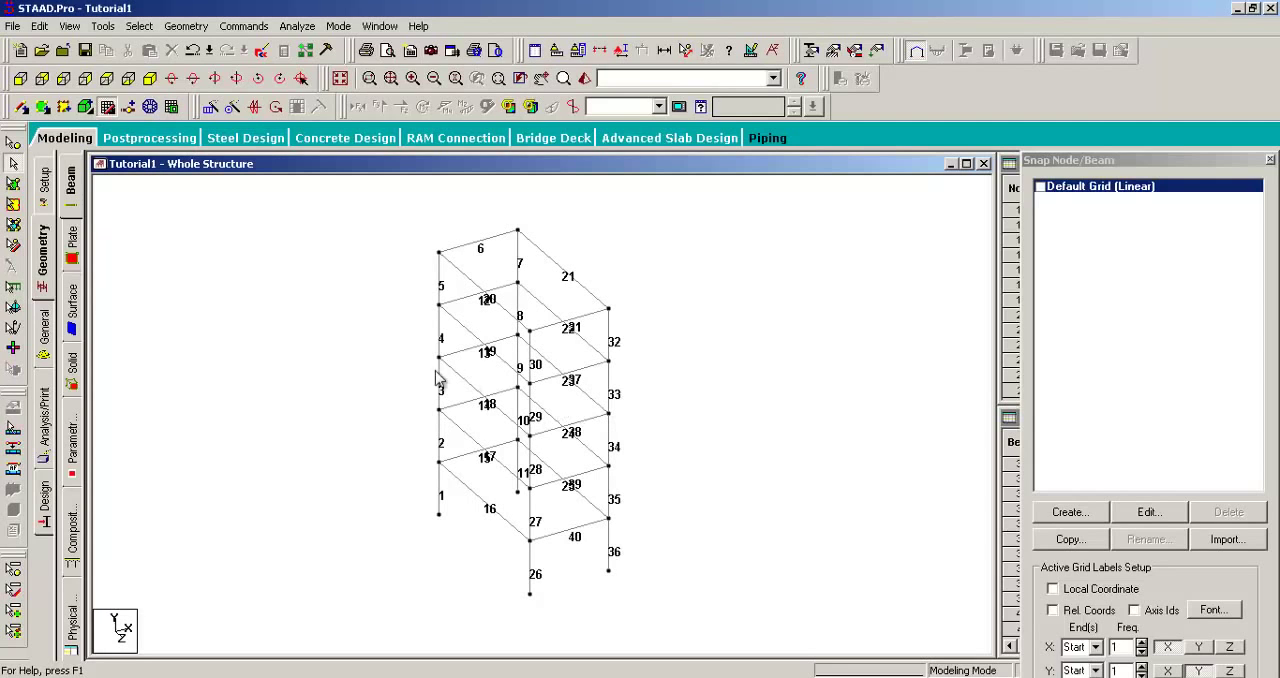
middle_click_drag(295, 330, 310, 360)
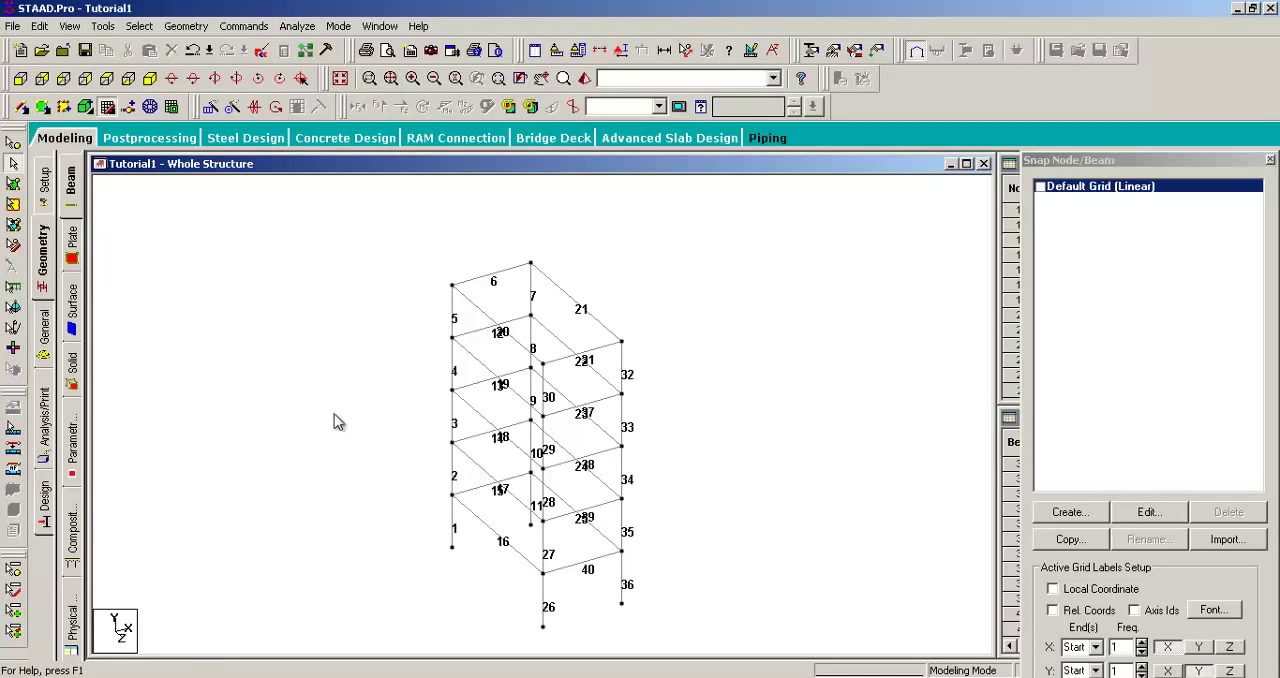
Step: Examine the frame in the standard views from +Z and -Z, both X directions, and +Y and -Y
left_click(21, 78)
left_click(42, 78)
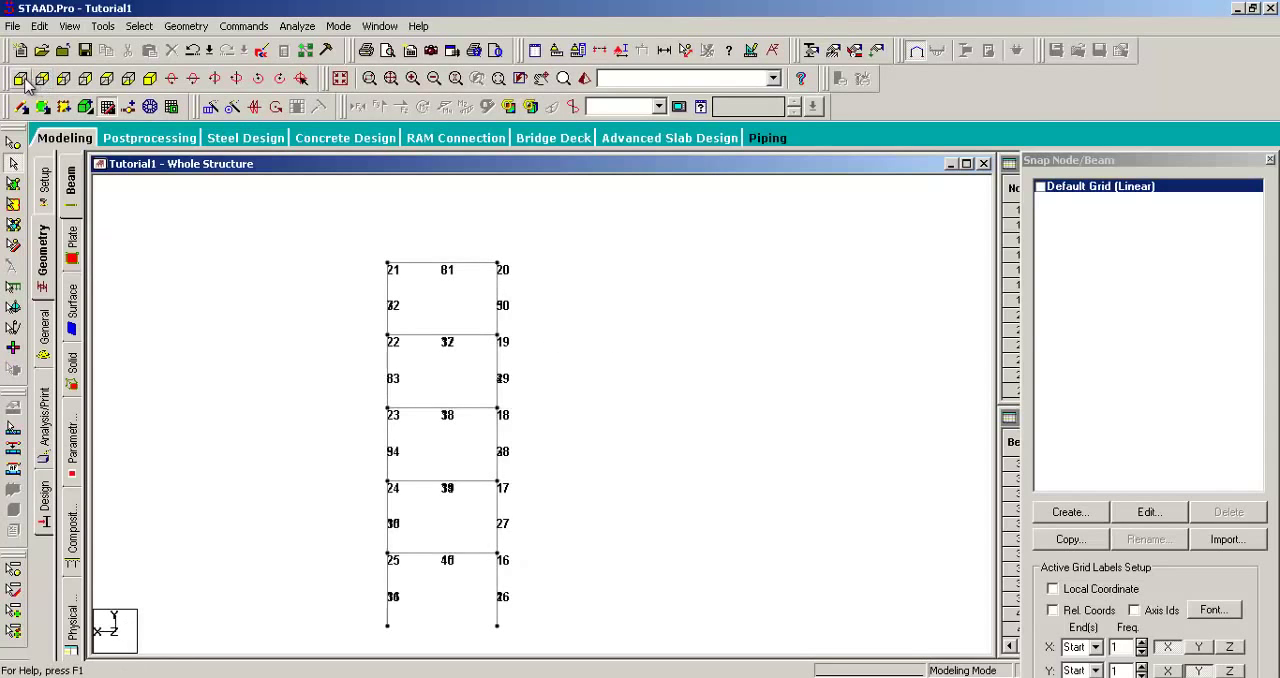
left_click(21, 78)
left_click(42, 78)
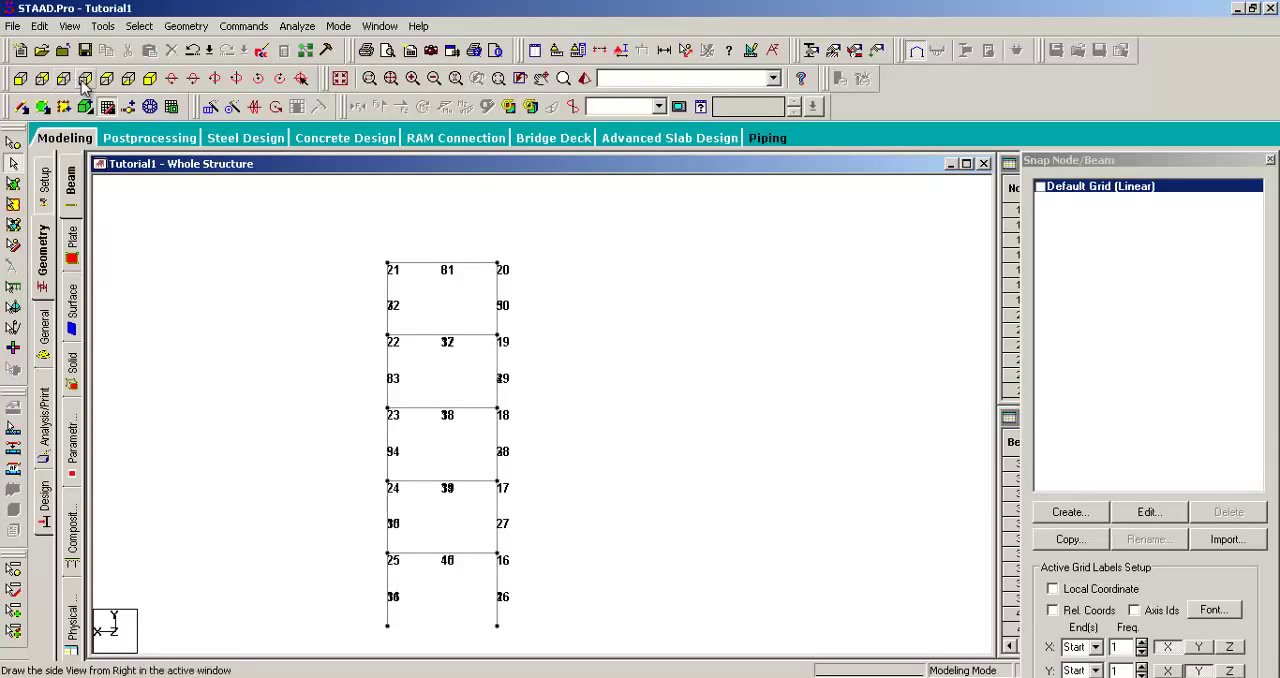
left_click(85, 80)
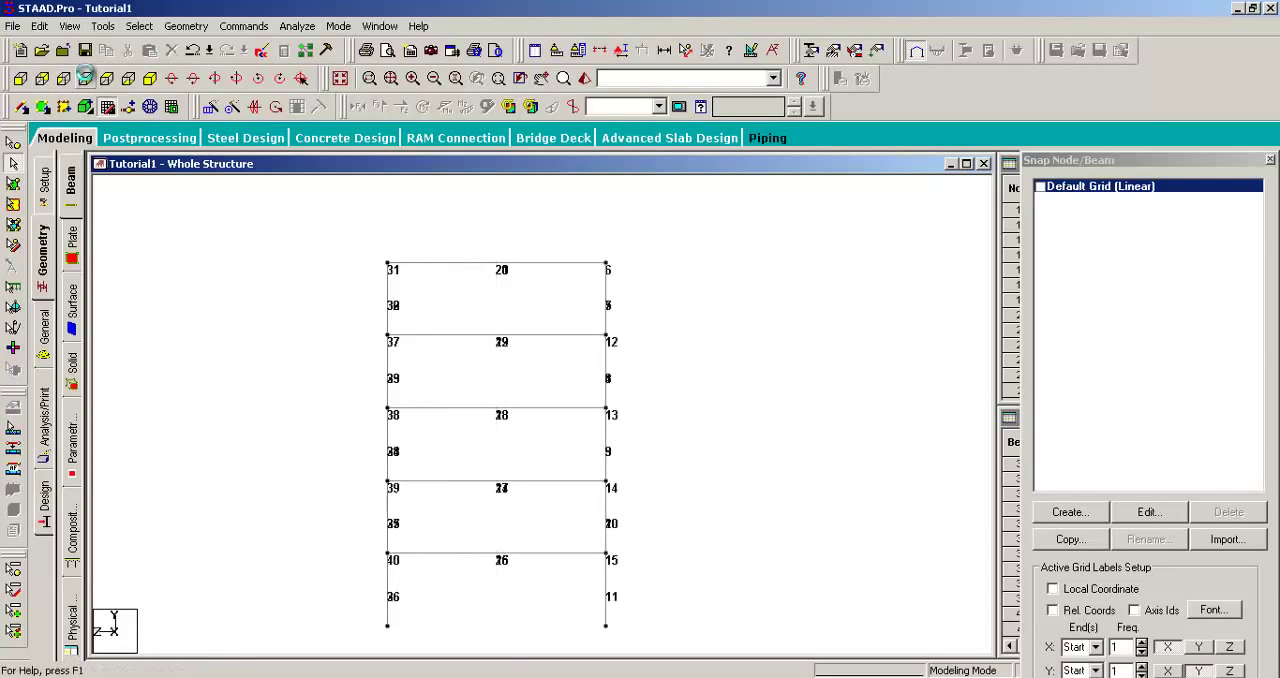
left_click(64, 80)
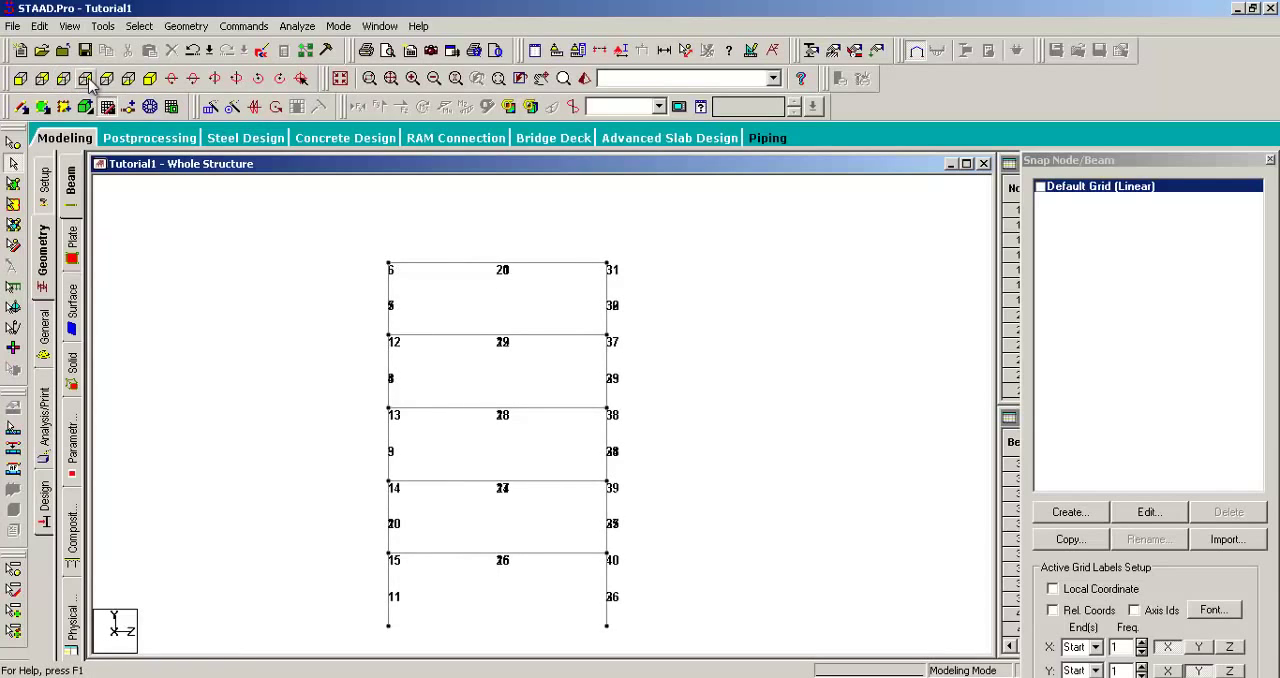
left_click(85, 80)
left_click(65, 80)
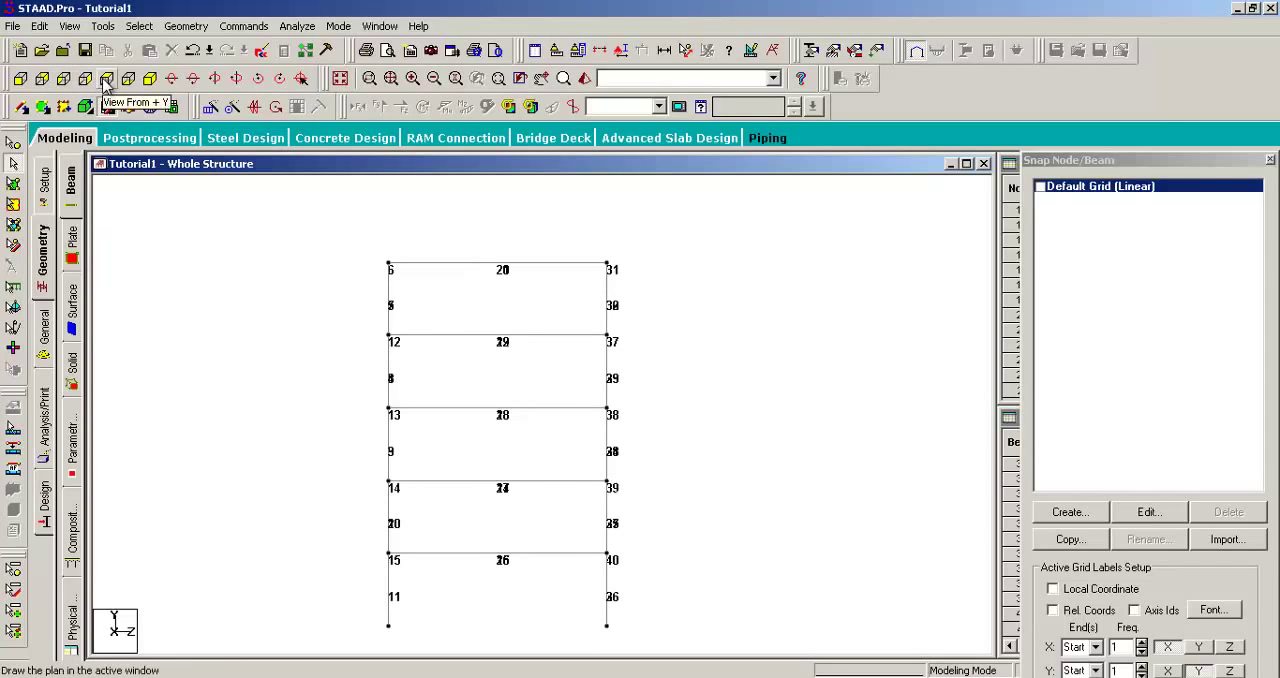
left_click(106, 79)
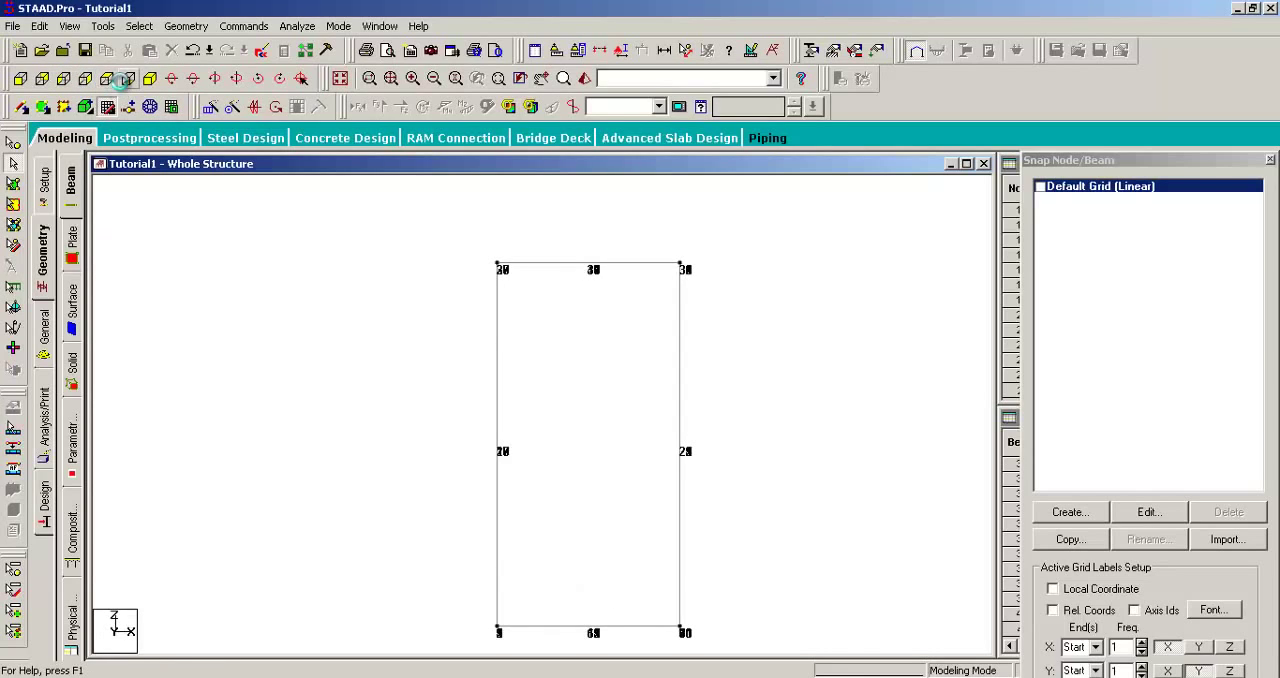
left_click(108, 79)
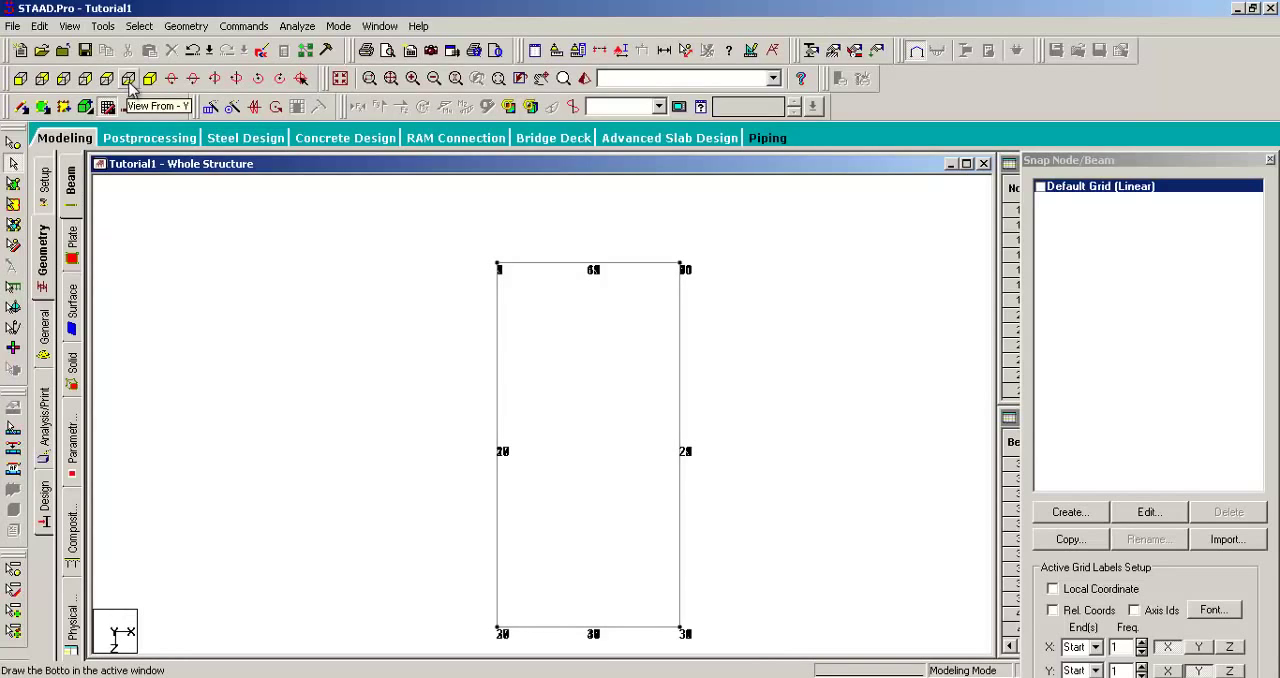
Step: Return to the isometric view and rotate the frame about its vertical axis to examine it from several sides
left_click(149, 79)
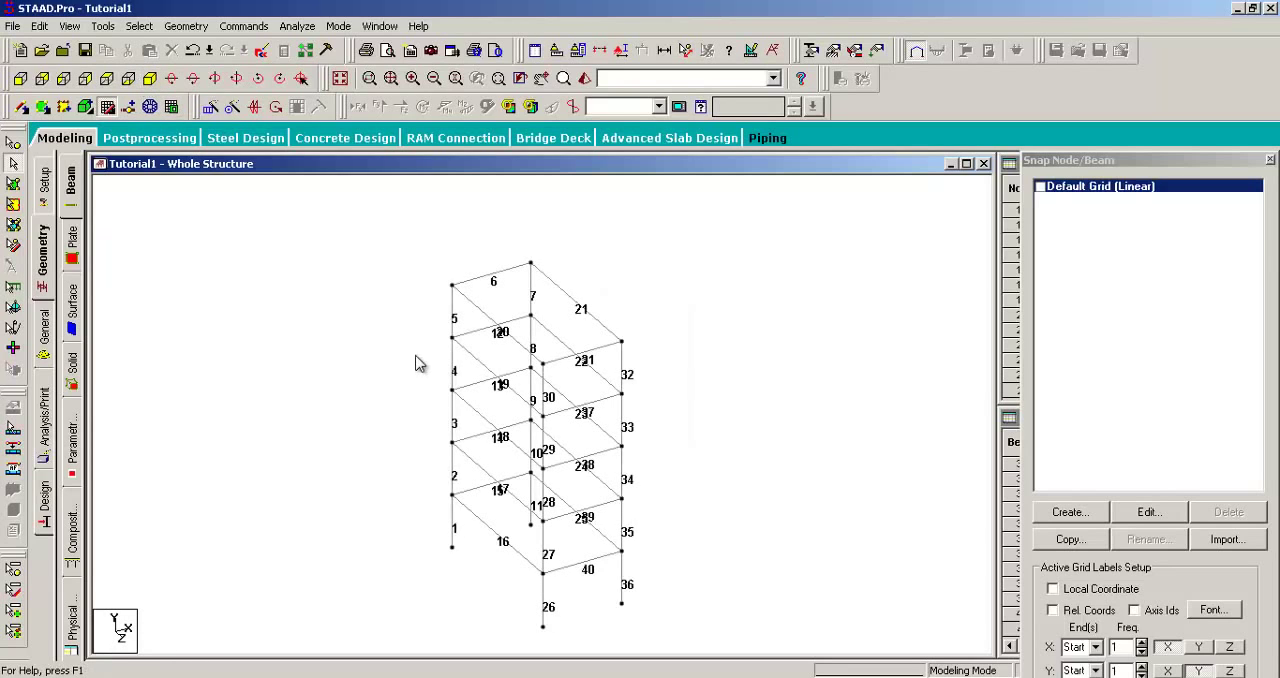
middle_click_drag(394, 356, 366, 356)
middle_click_drag(335, 277, 355, 291)
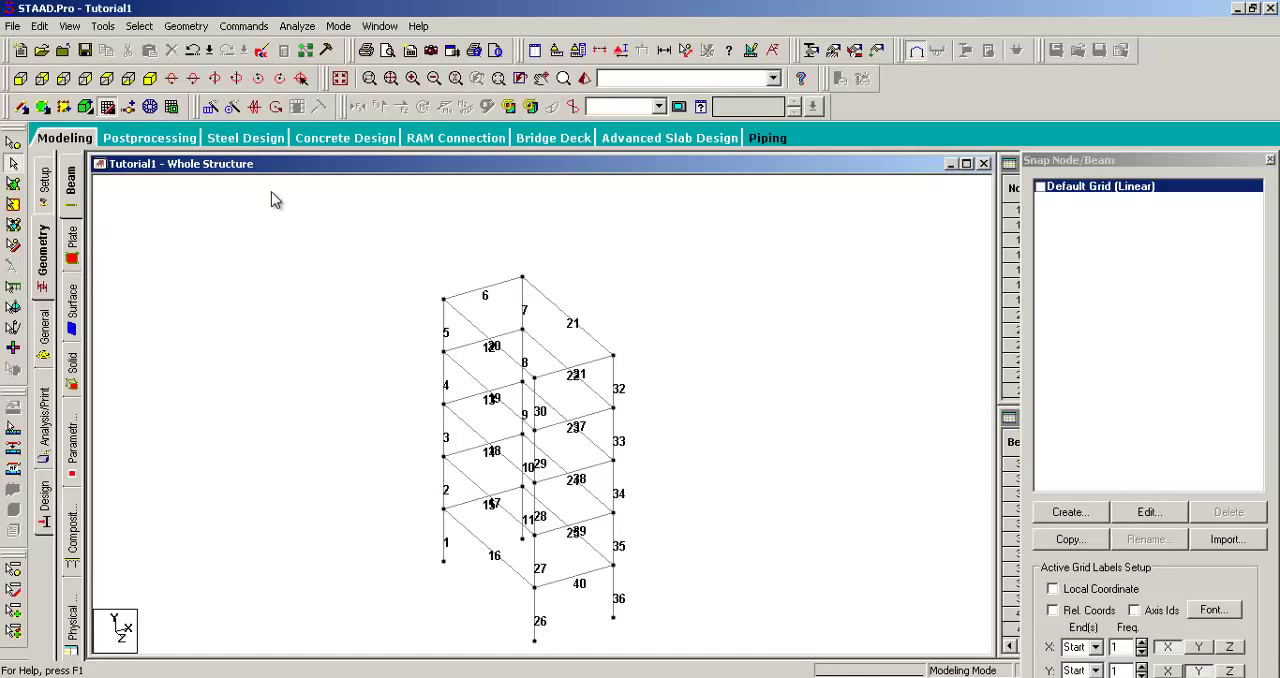
key("Right")
key("Right")
key("Right")
key("Right")
key("Right")
key("Right")
key("Right")
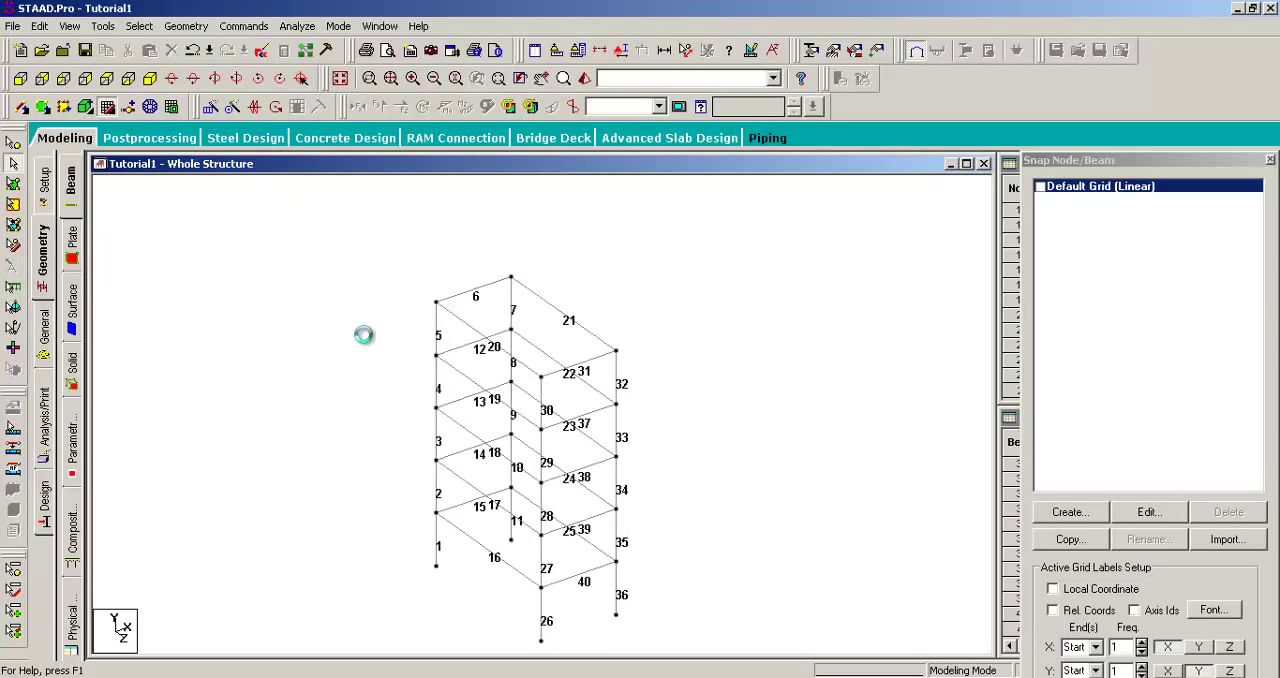
key("Right")
key("Right")
key("Right")
key("Right")
key("Right")
key("Right")
key("Right")
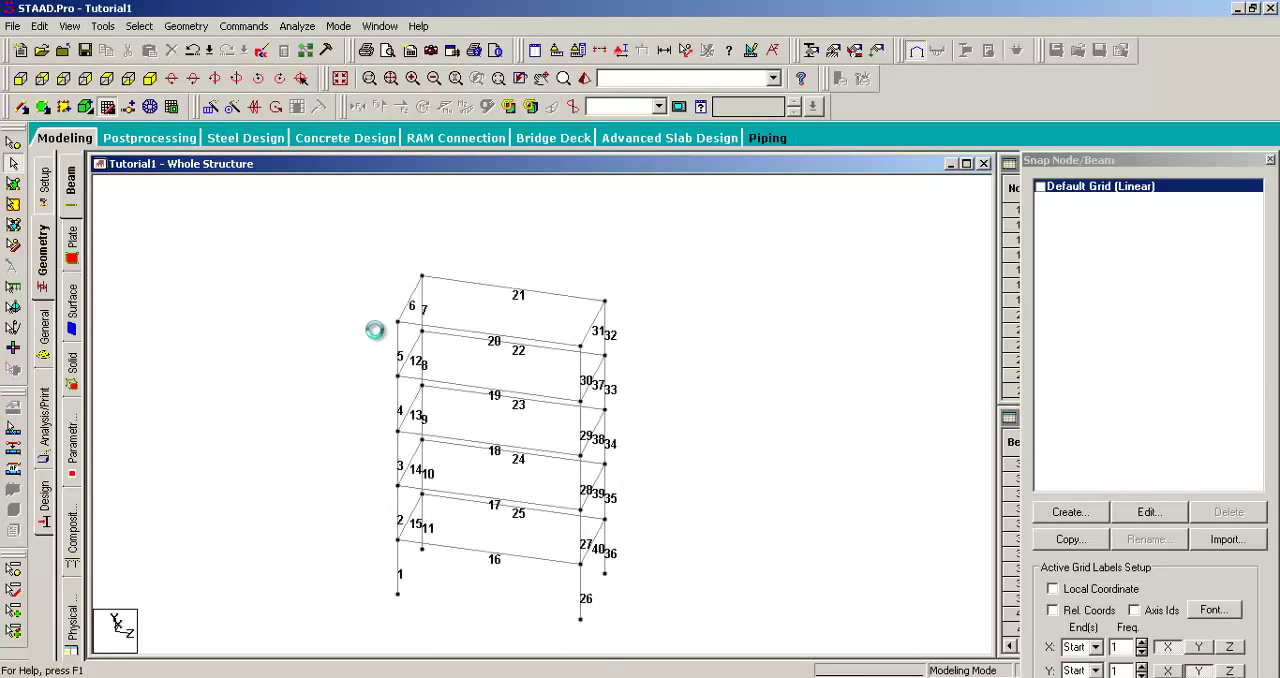
key("Right")
key("Right")
key("Right")
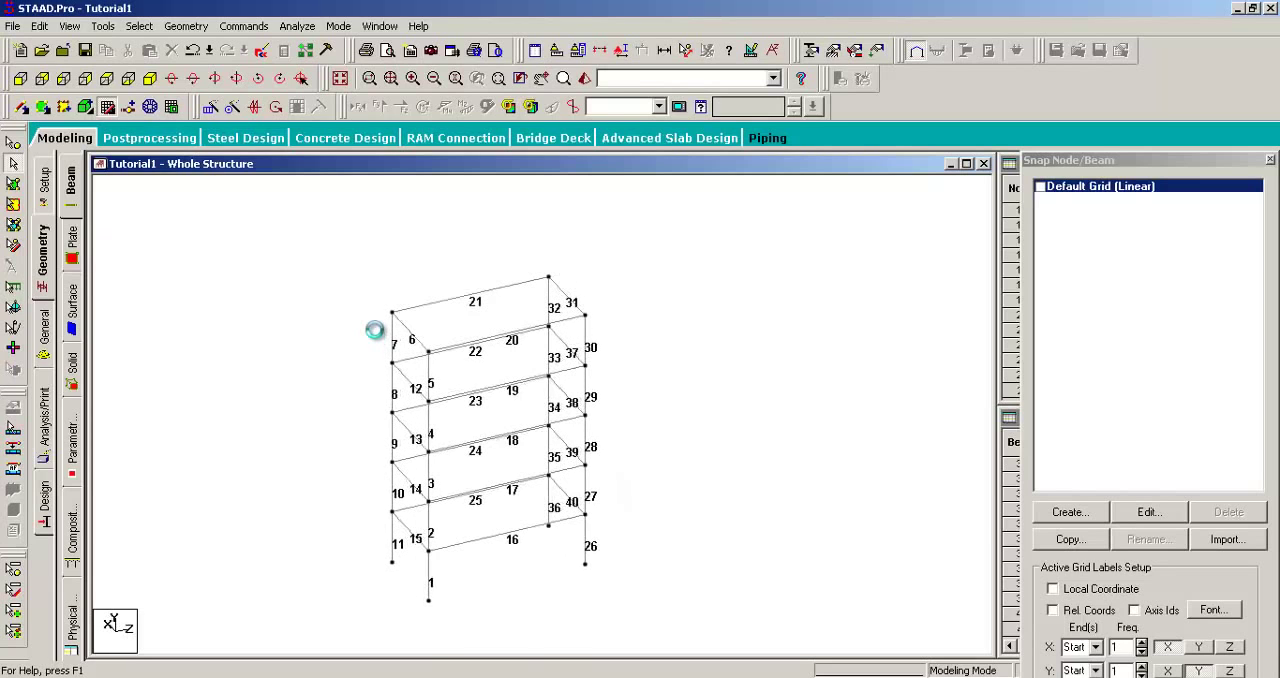
key("Right")
key("Right")
key("Right")
key("Right")
key("Right")
key("Right")
key("Right")
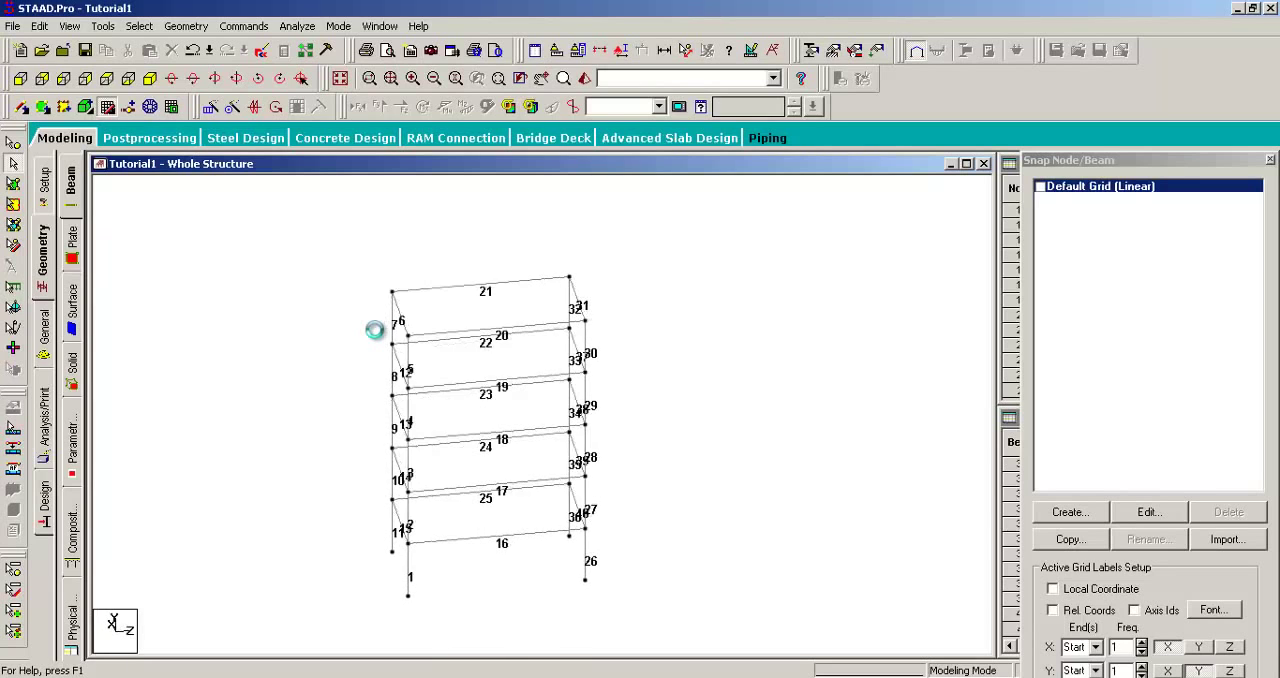
key("Right")
key("Right")
key("Right")
key("Right")
key("Right")
key("Right")
key("Right")
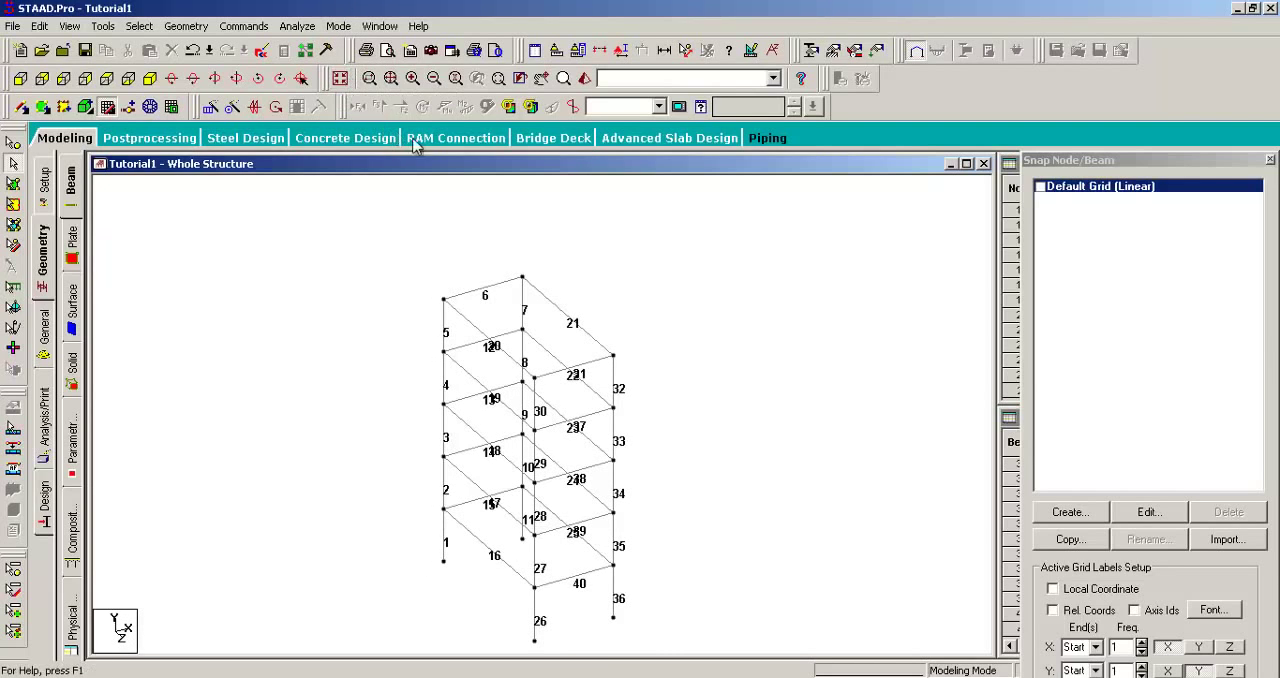
Step: Enlarge the frame and rotate it slightly from the isometric view to separate the overlapping beam numbers
scroll(480, 223, "up", 4)
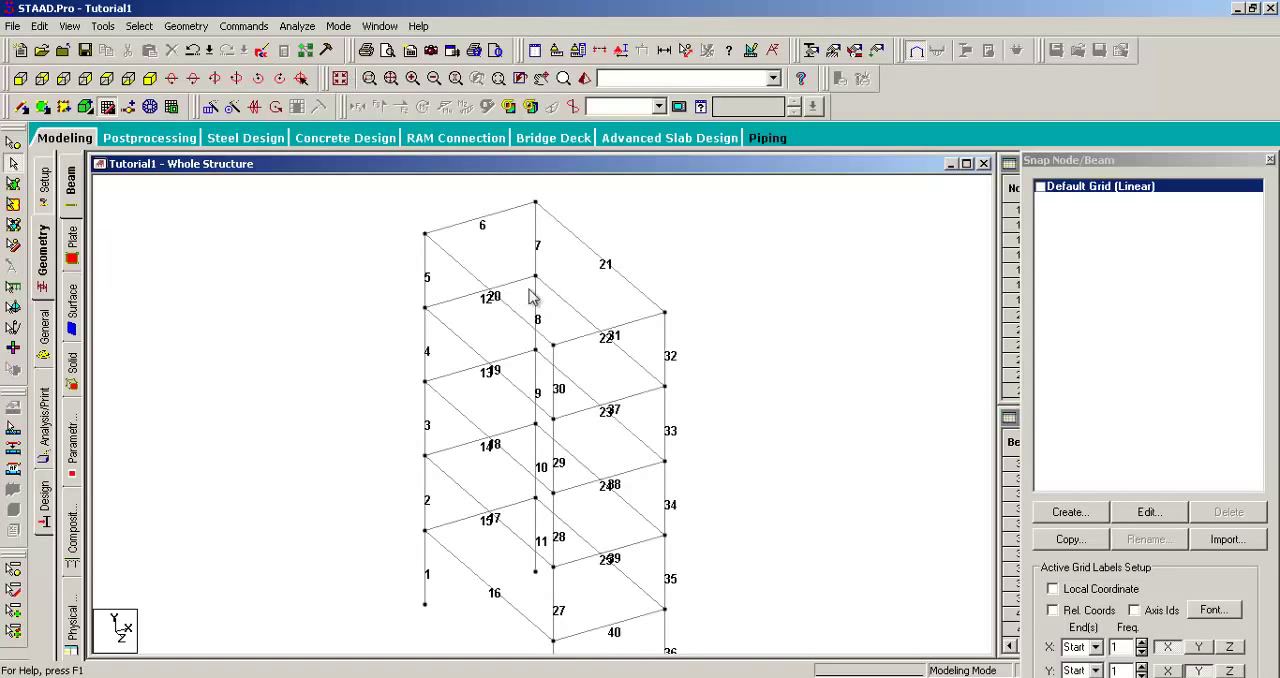
key("Right")
key("Right")
key("Right")
key("Right")
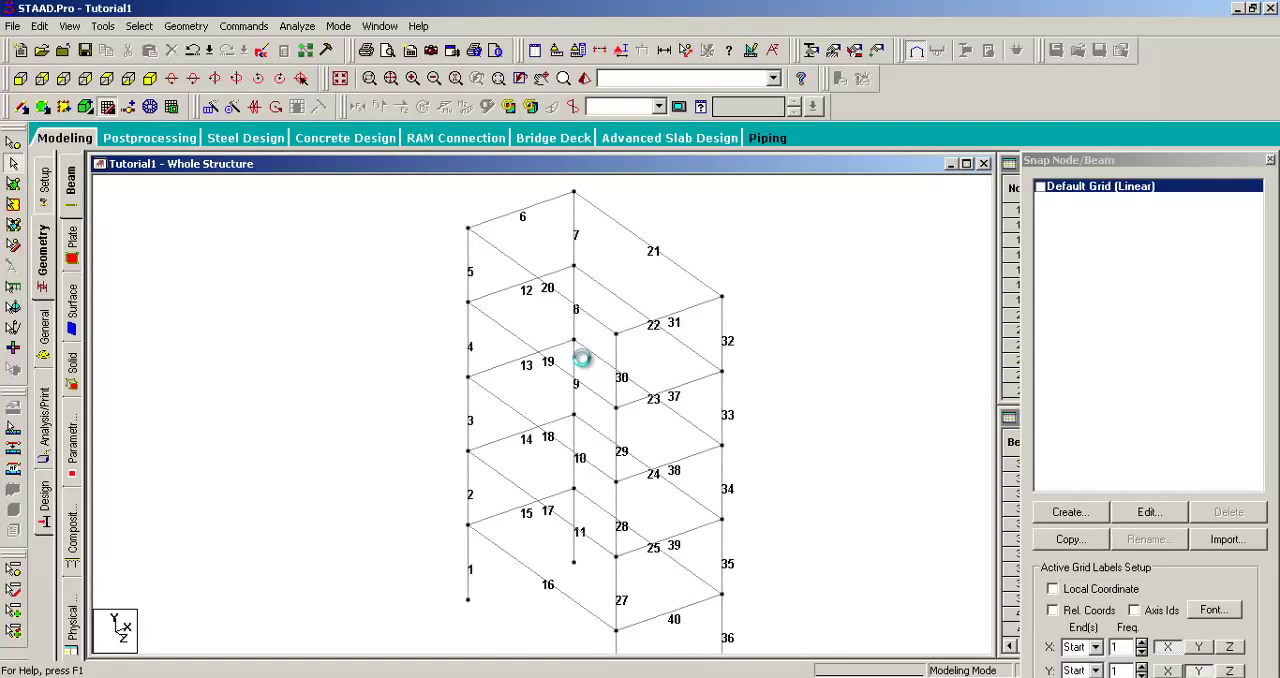
key("Right")
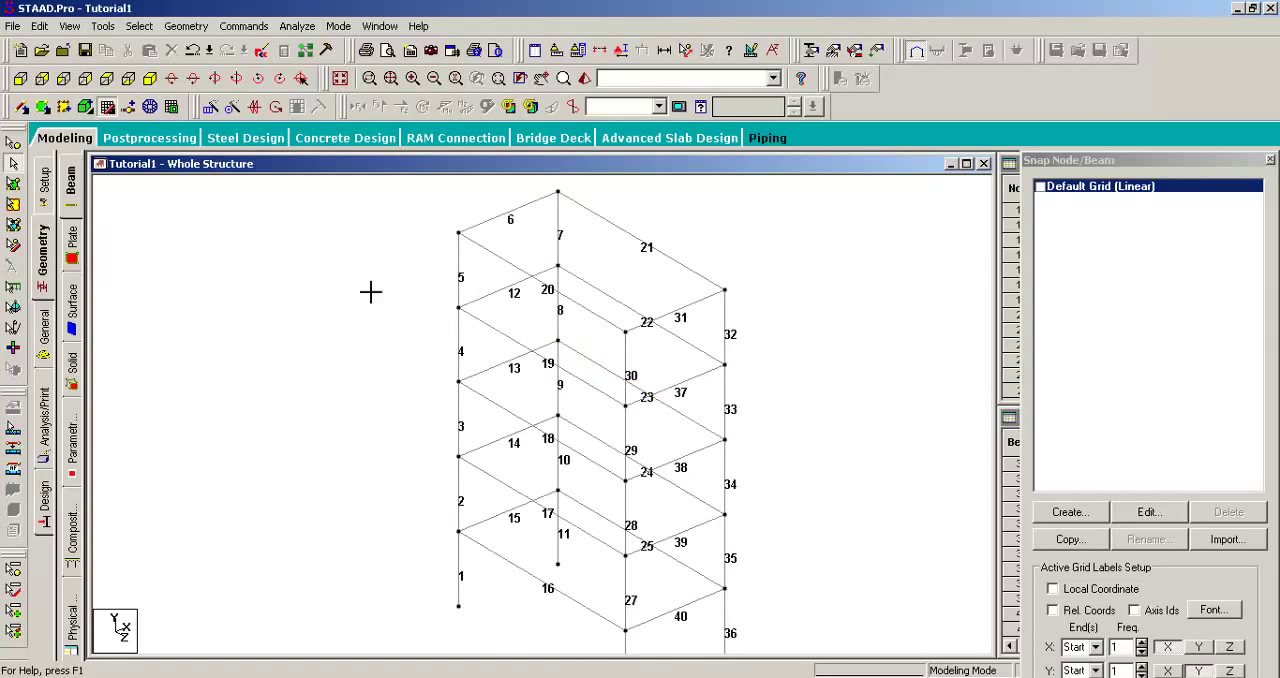
middle_click_drag(420, 256, 271, 249)
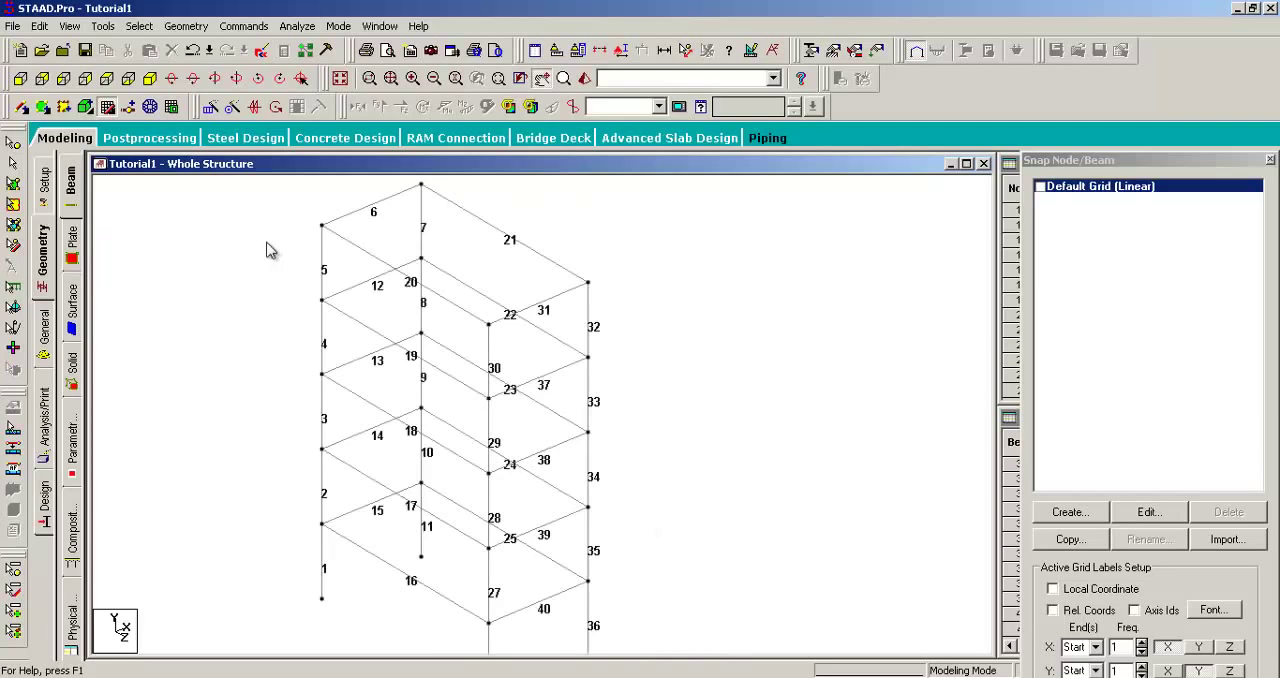
Step: Open a separate zoom window on the upper storeys of the frame and inspect the beam numbers there
left_click(369, 78)
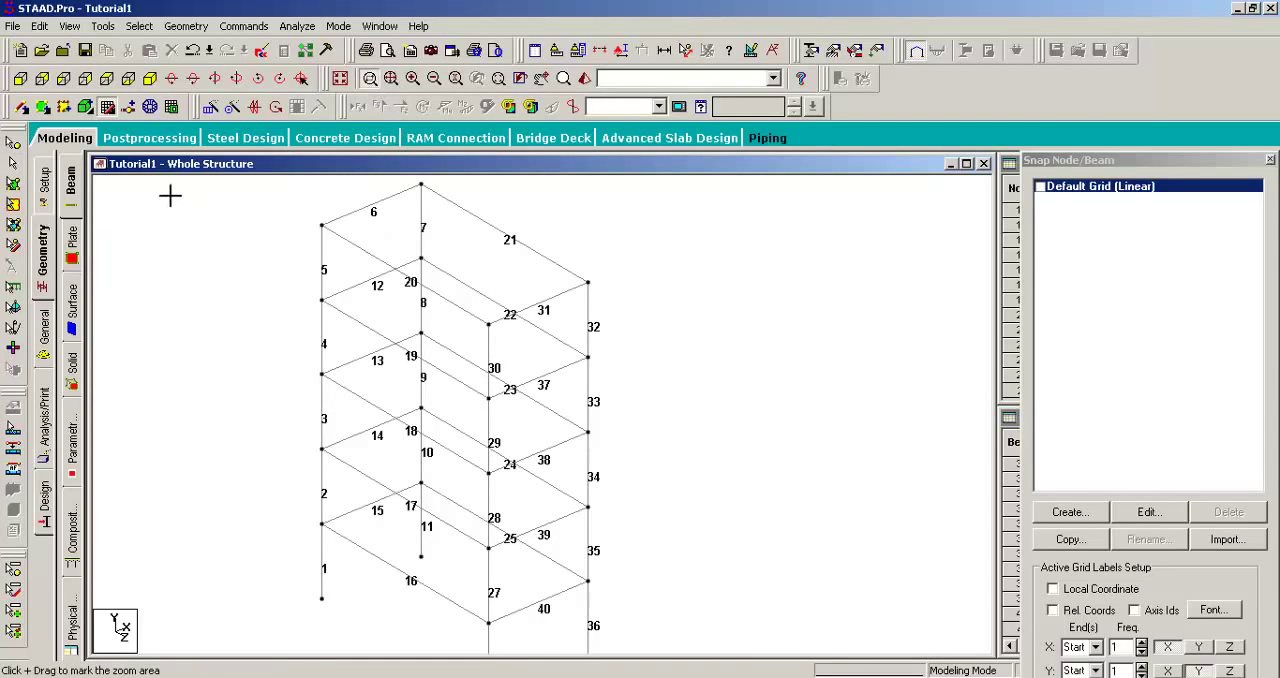
left_click_drag(259, 186, 940, 412)
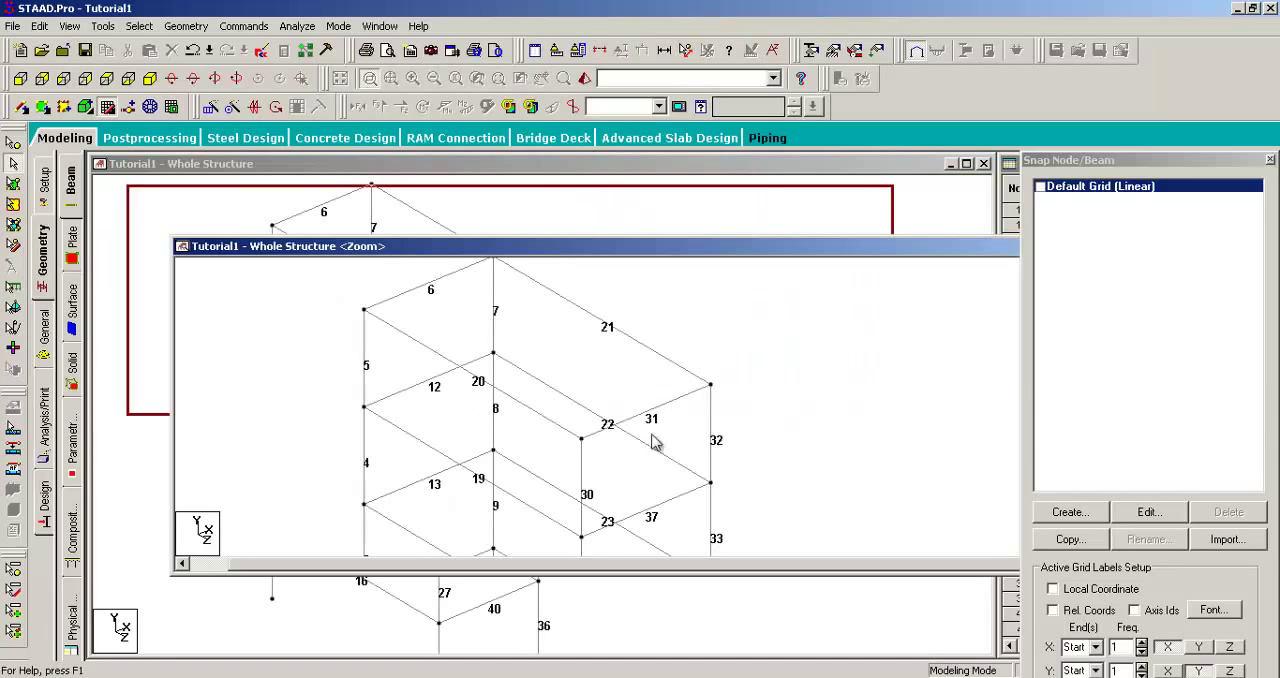
scroll(618, 434, "up", 3)
scroll(617, 434, "down", 4)
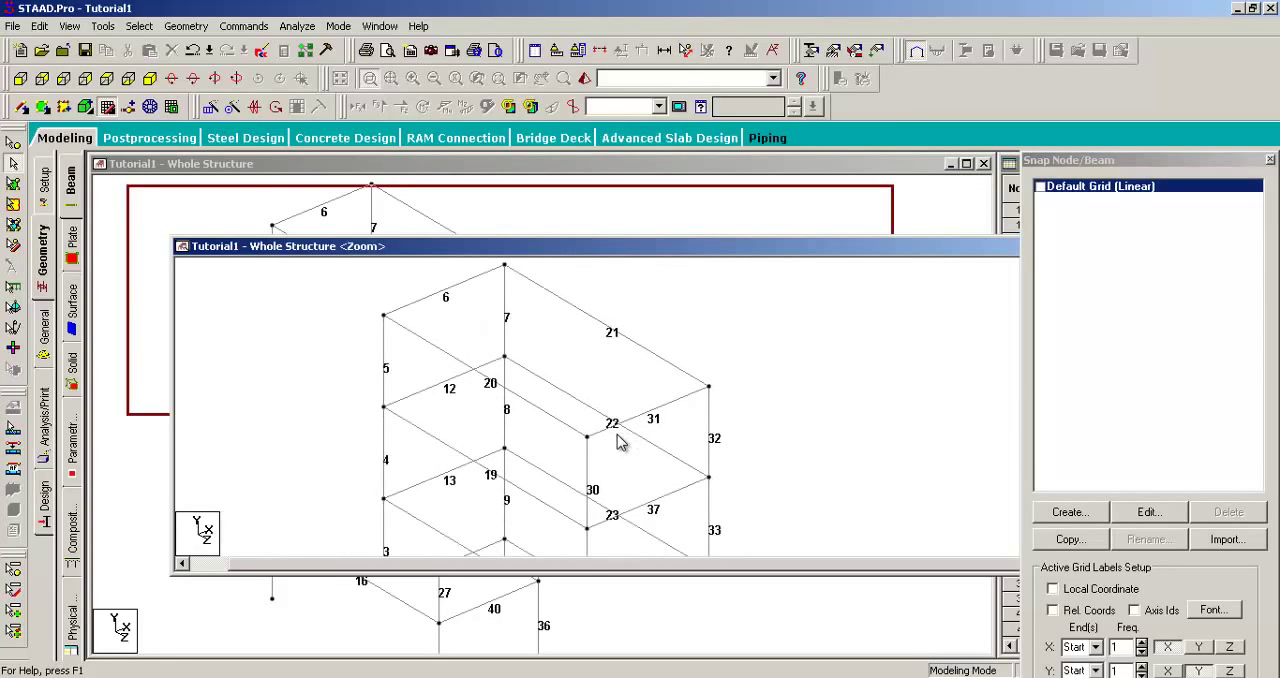
left_click_drag(640, 252, 851, 327)
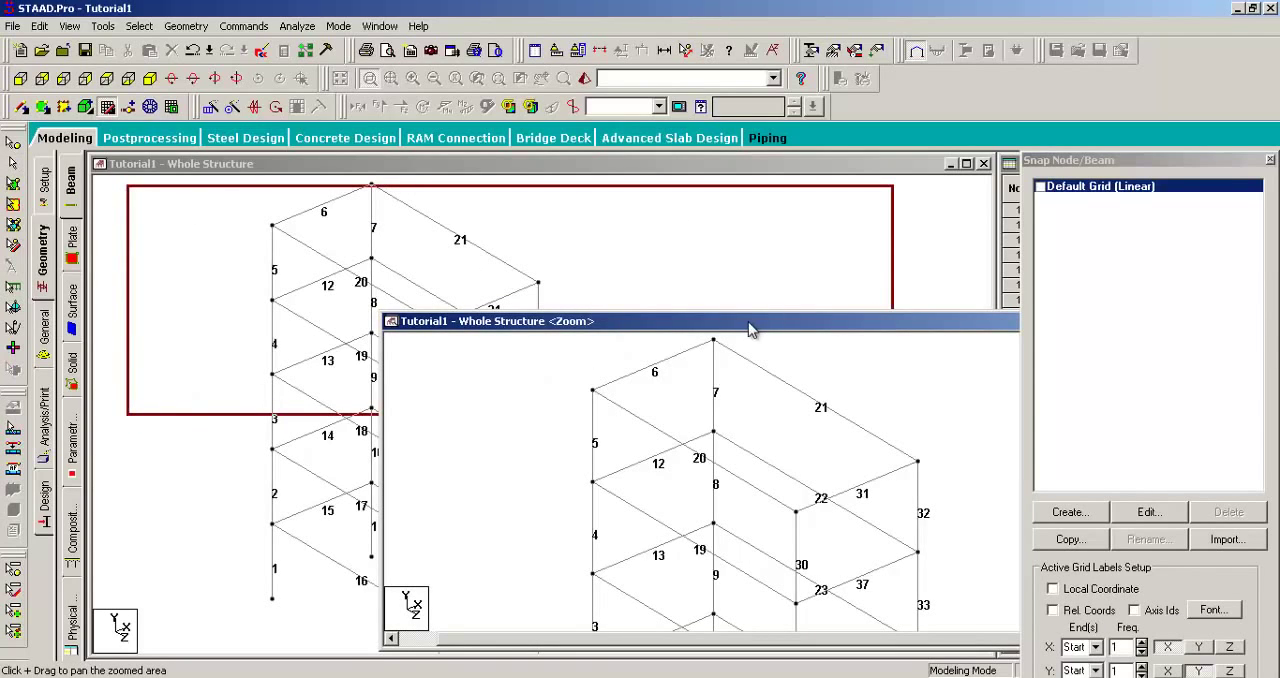
Step: Save the modified structure and close the separate zoom window
left_click(637, 385)
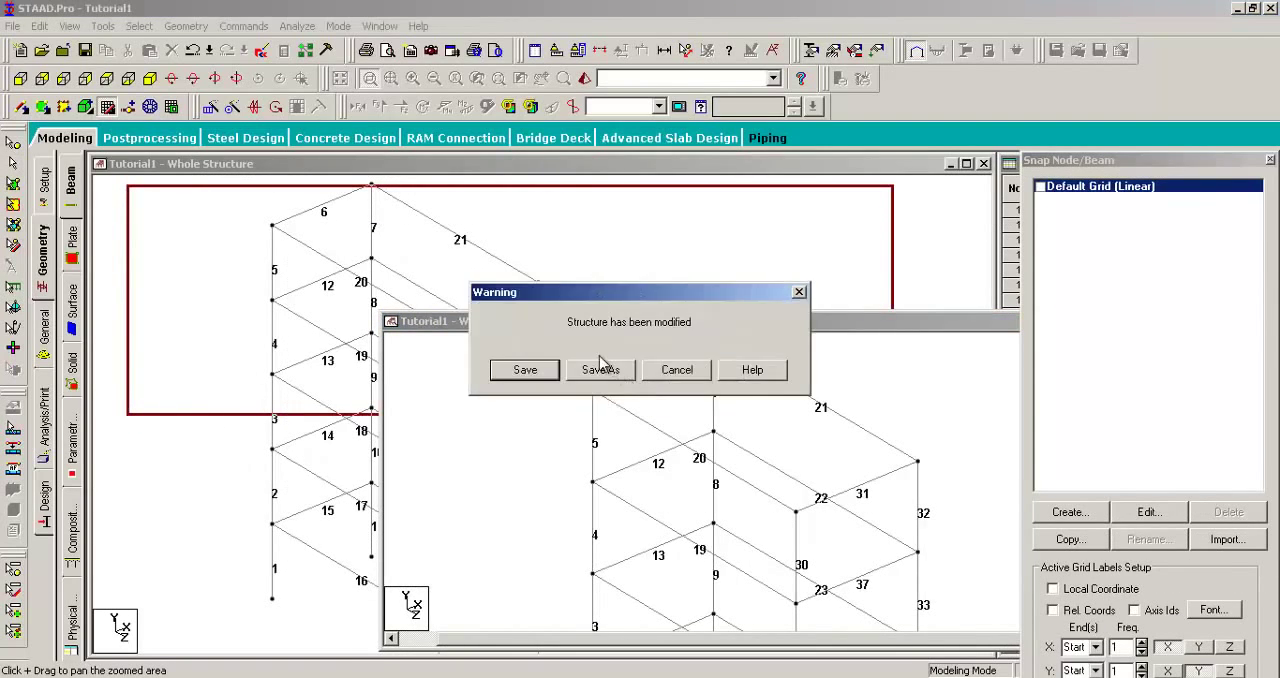
left_click(524, 370)
left_click_drag(635, 320, 417, 218)
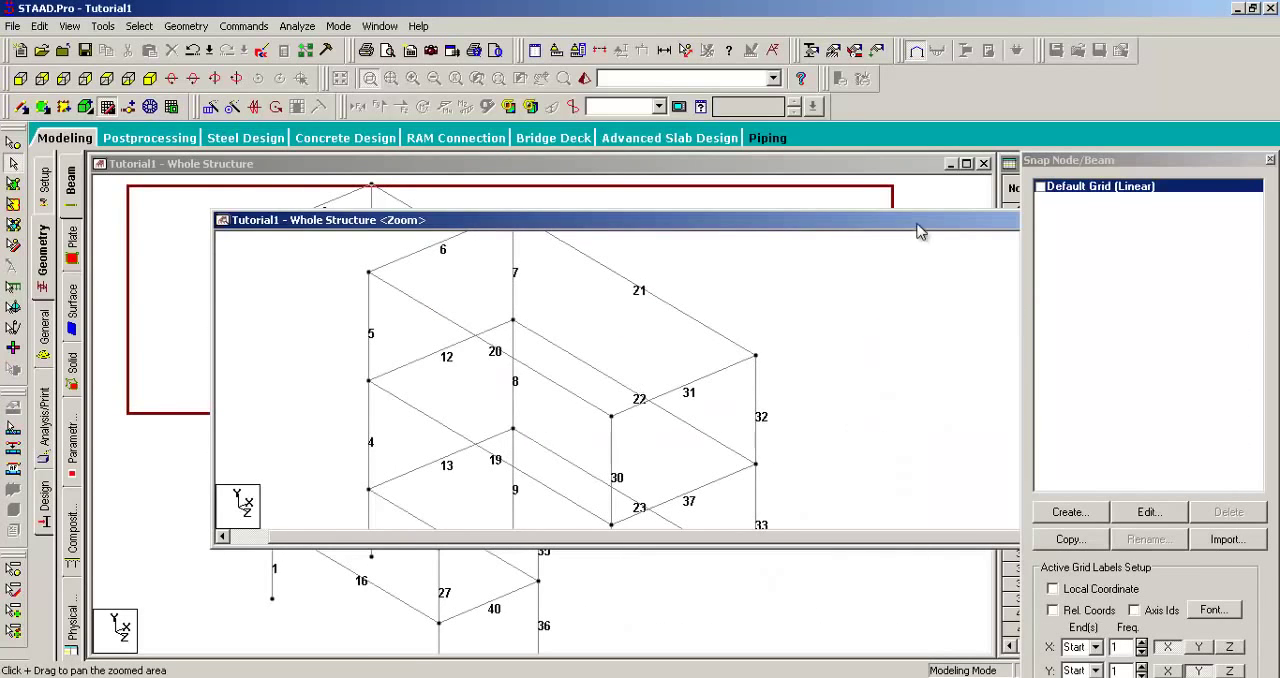
left_click_drag(881, 221, 480, 233)
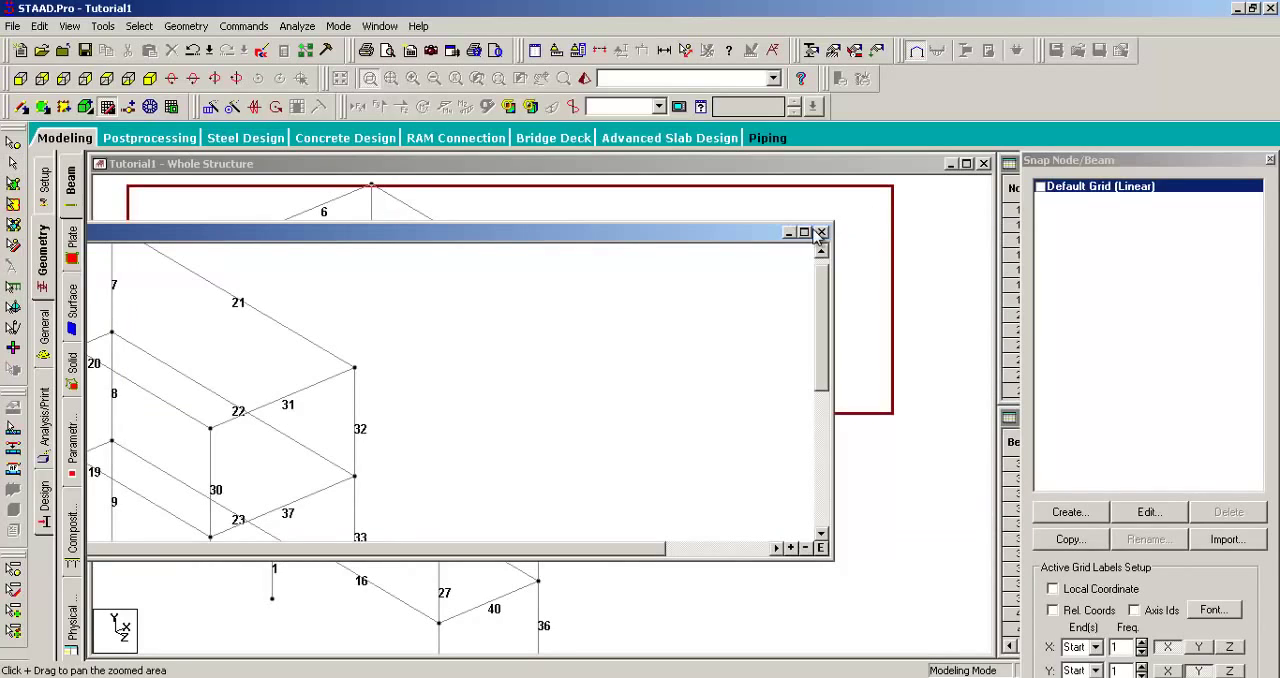
left_click(821, 233)
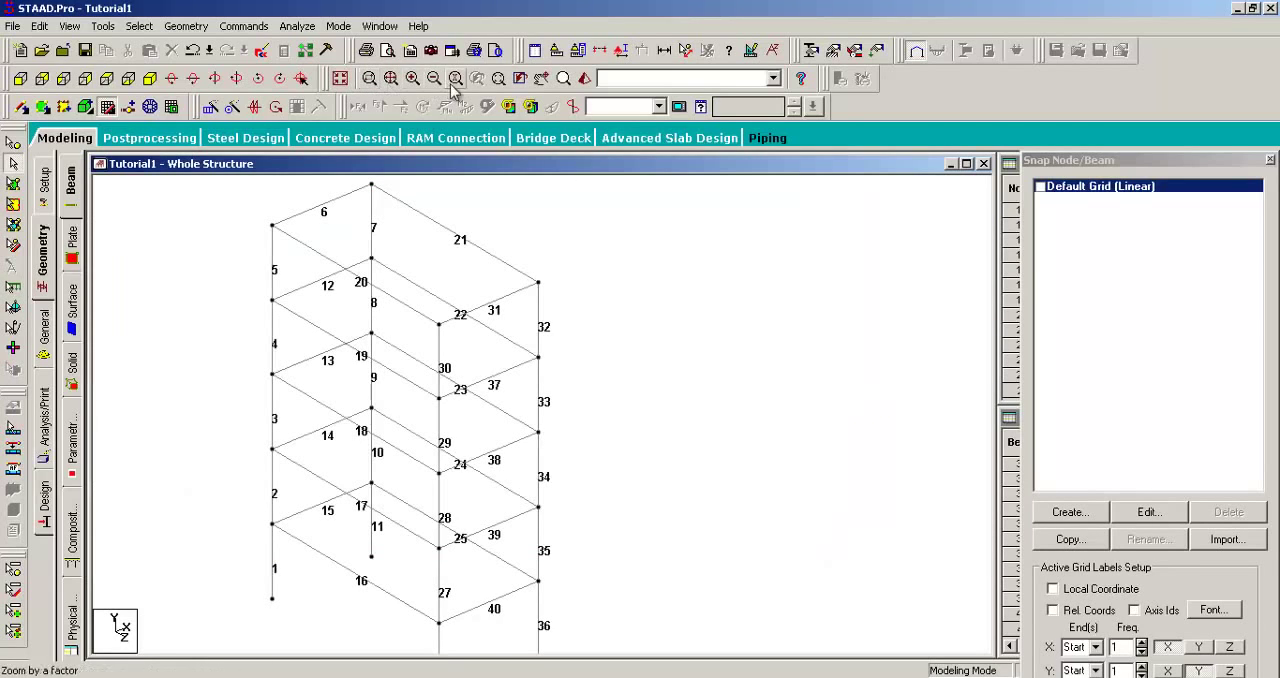
Step: Inspect the beam numbers with the magnifying glass, and zoom the whole structure in and out
left_click(564, 78)
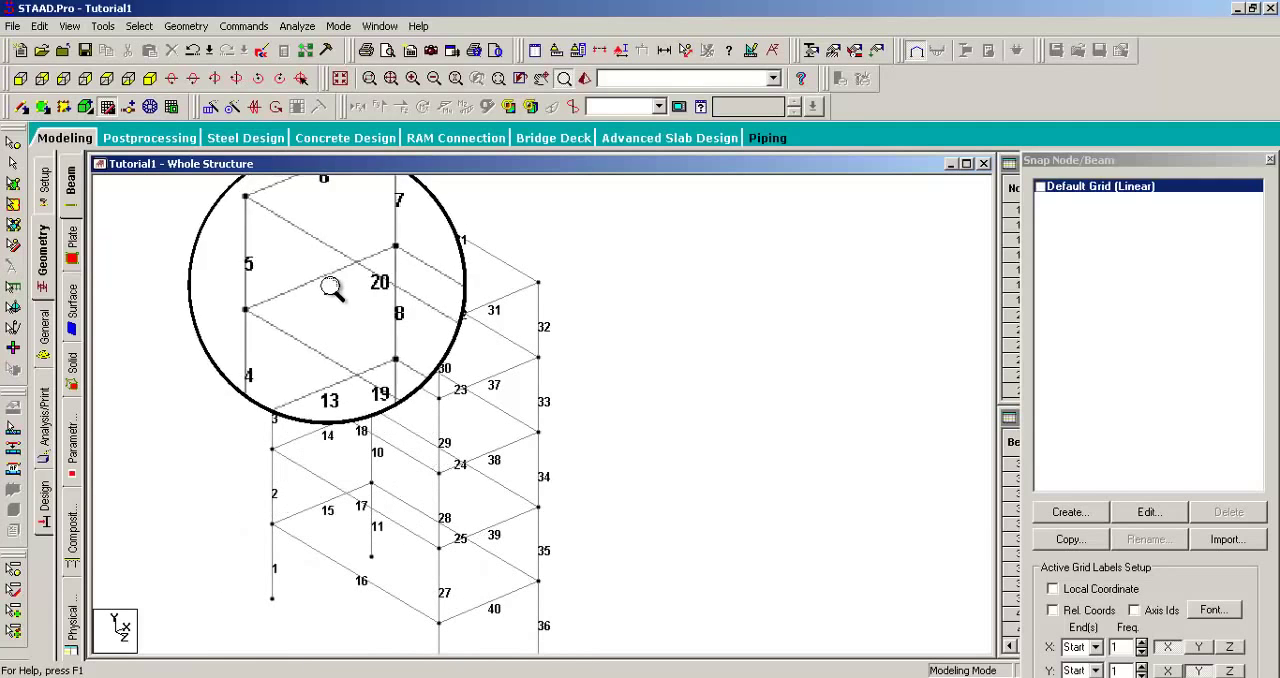
left_click_drag(460, 270, 468, 474)
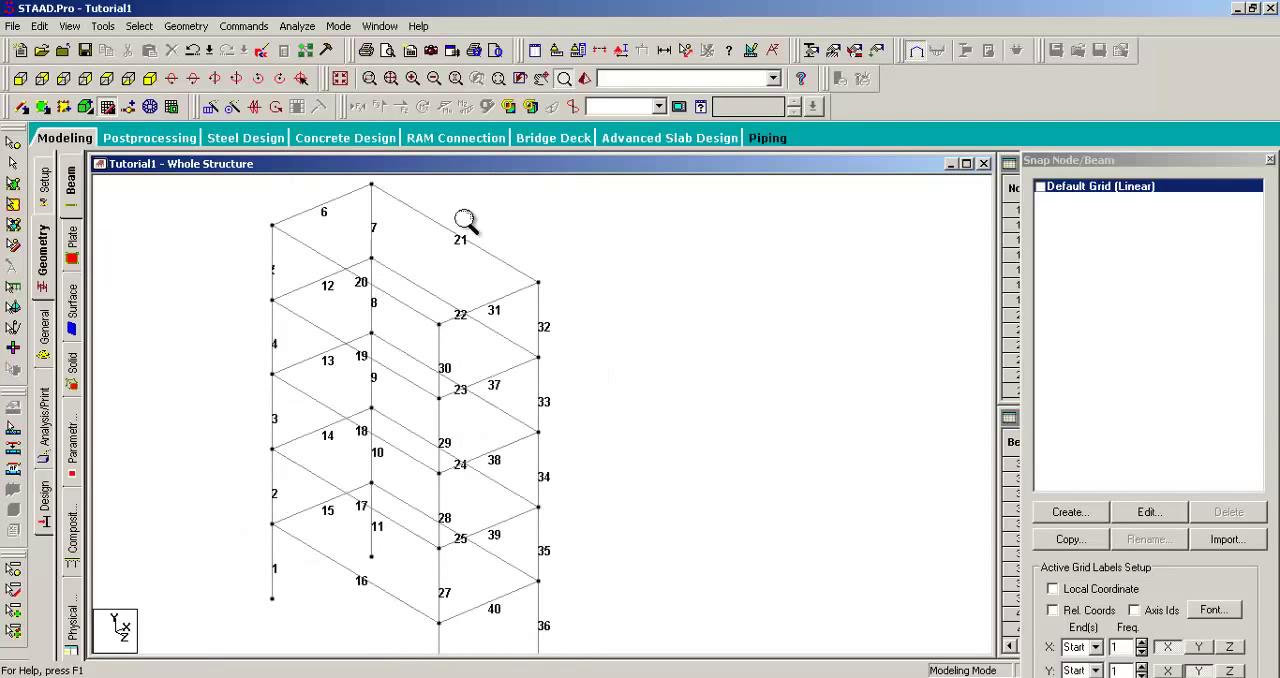
left_click(410, 79)
left_click(411, 79)
left_click(433, 79)
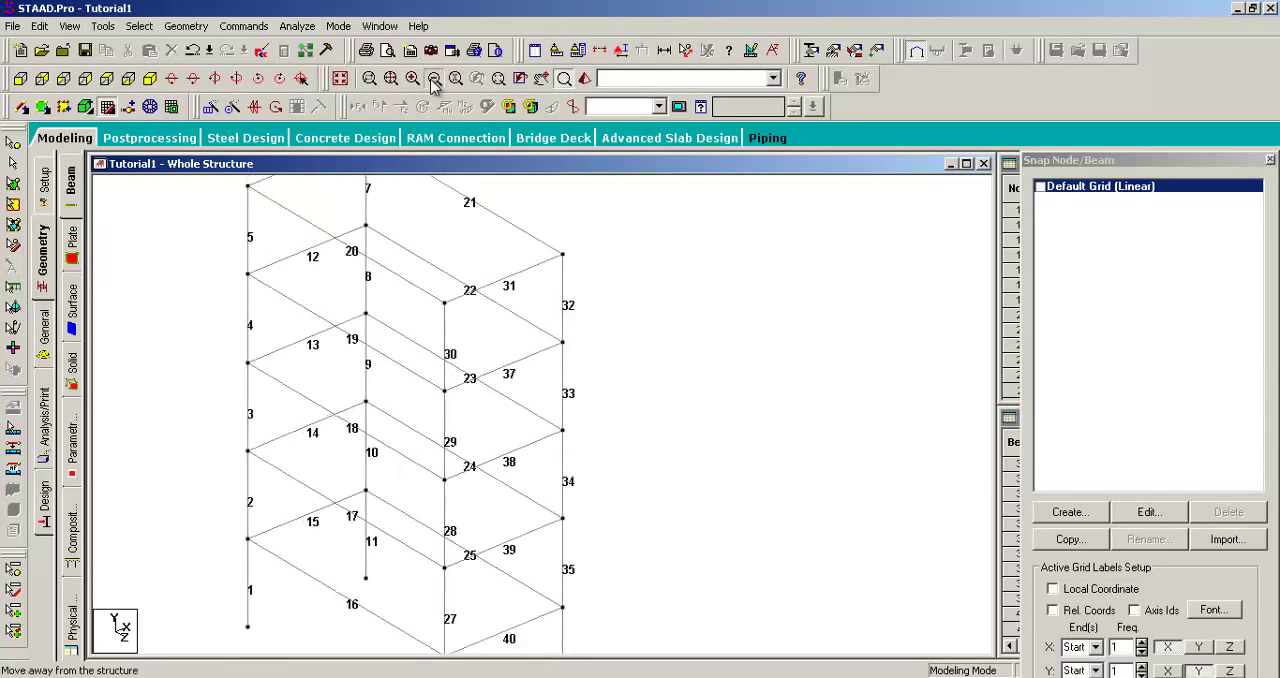
left_click(433, 79)
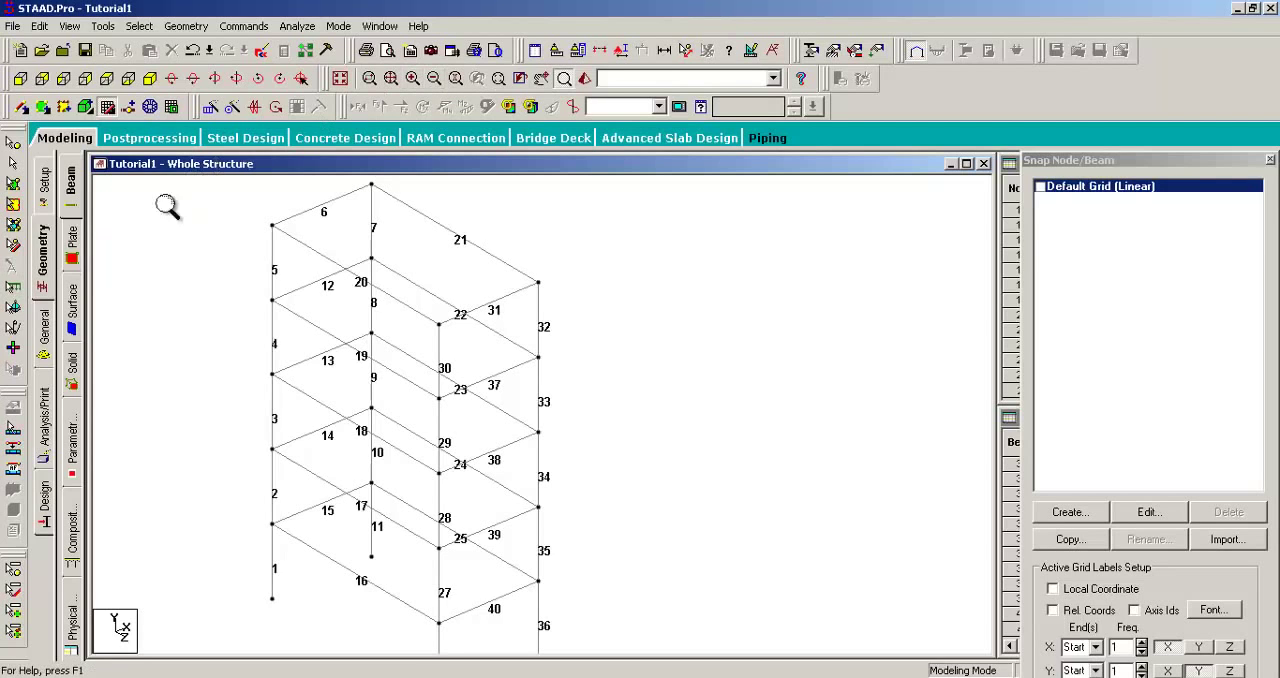
scroll(152, 220, "down", 1)
scroll(231, 262, "down", 1)
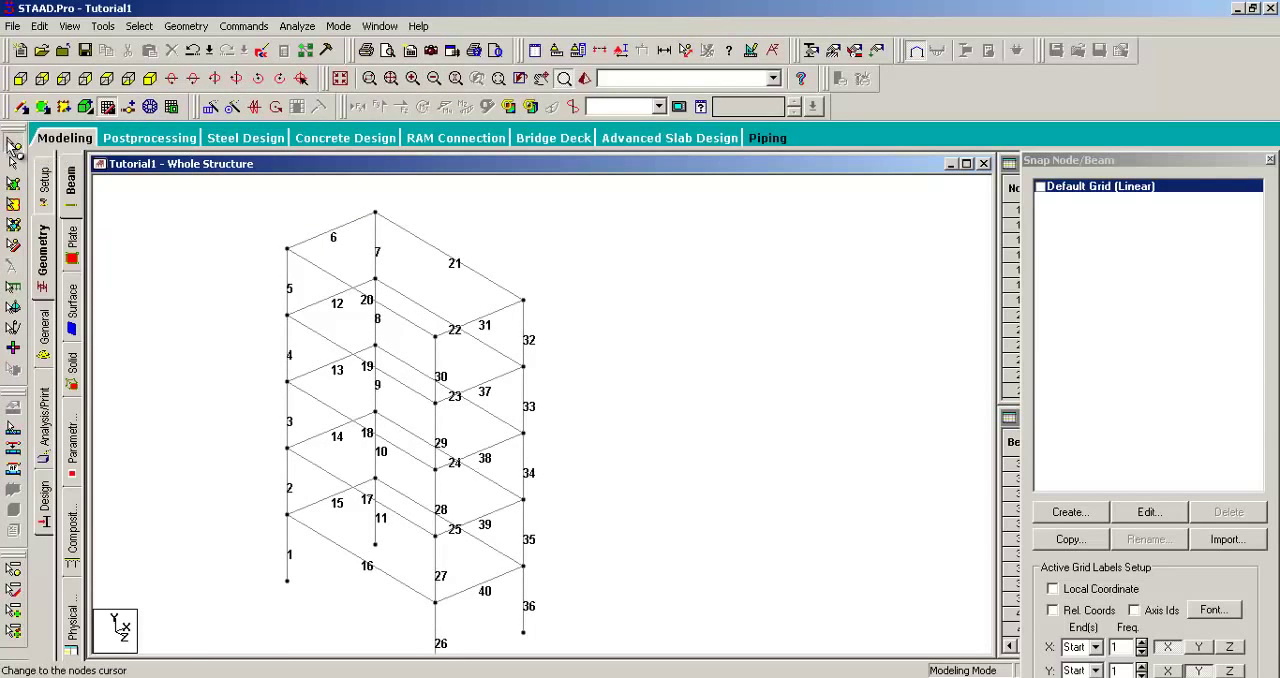
Step: Select all nodes of the frame with the Nodes Cursor, and clear the selection
left_click(13, 165)
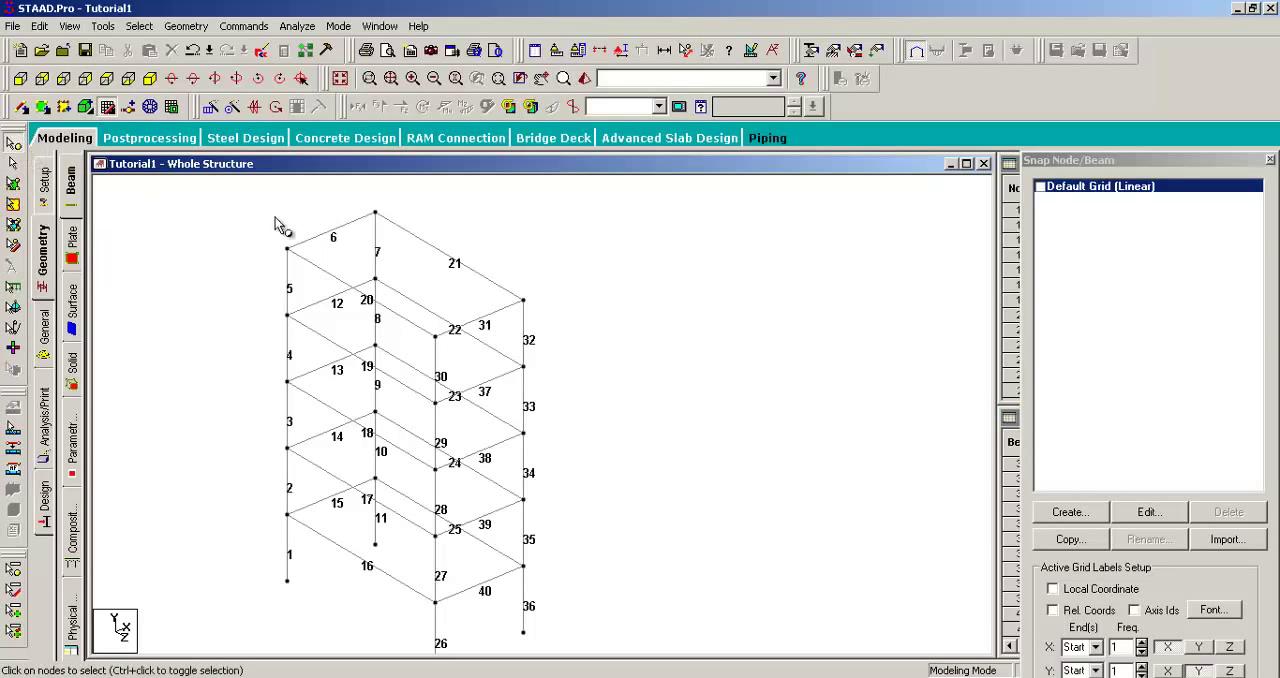
scroll(355, 232, "down", 1)
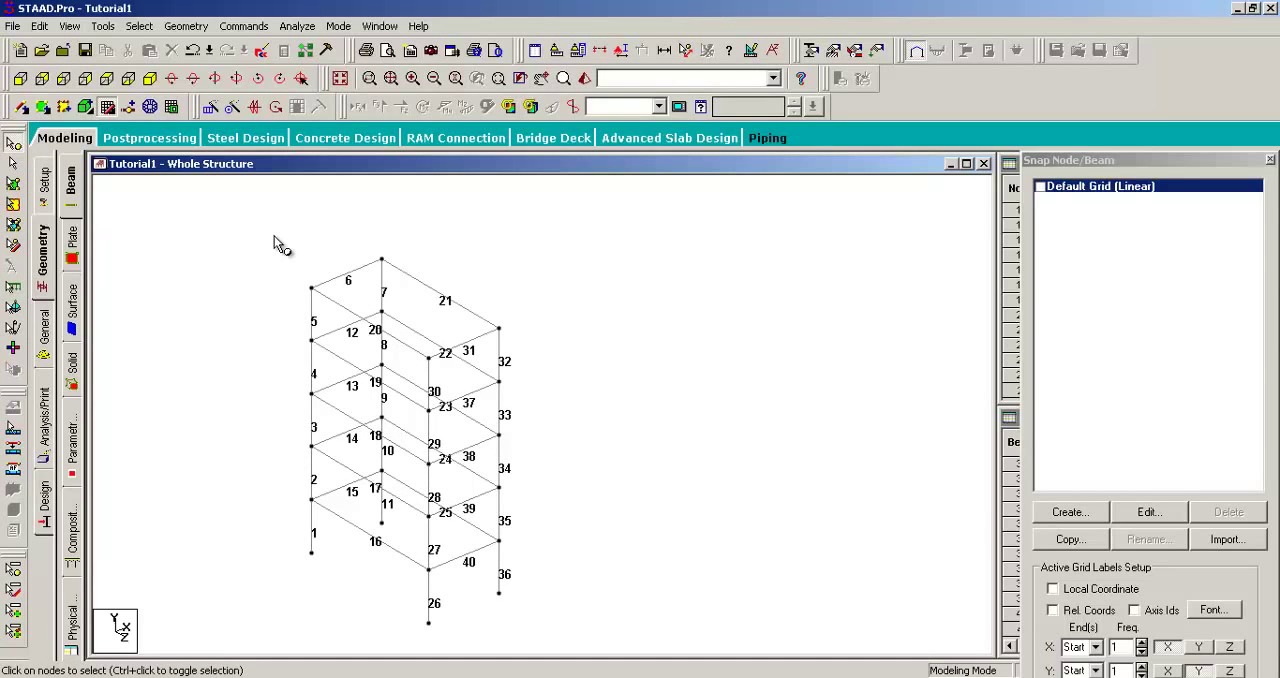
left_click_drag(277, 229, 585, 641)
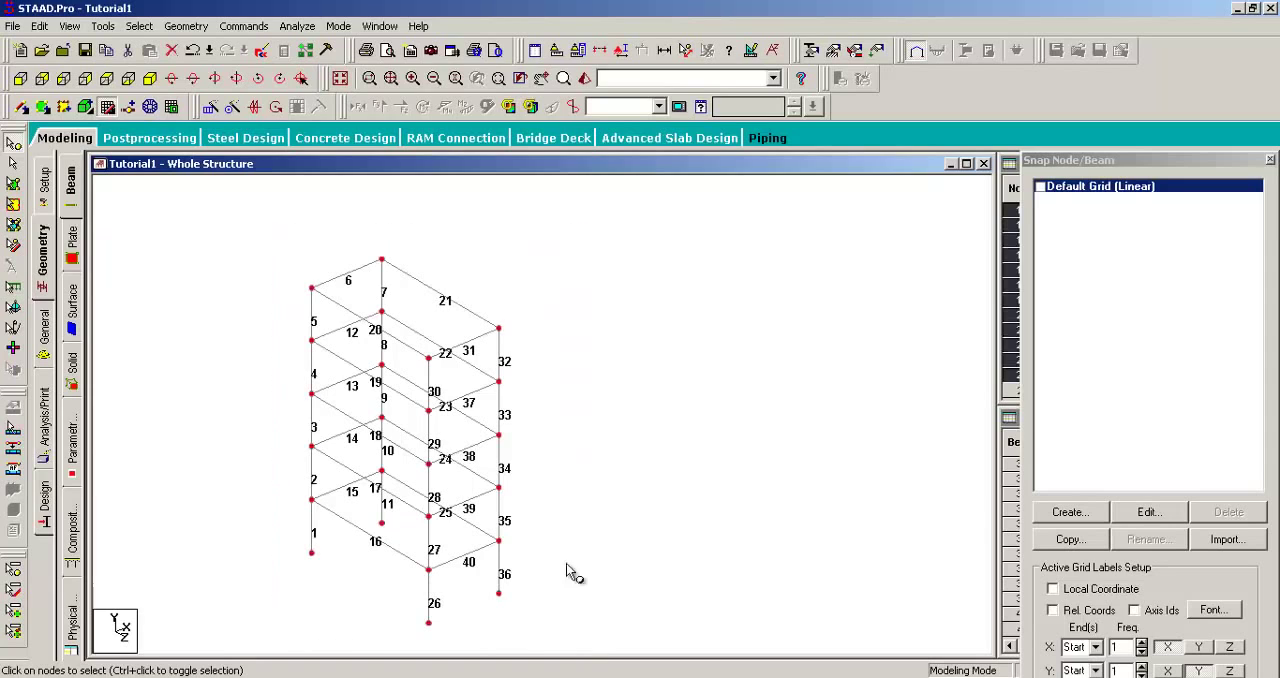
left_click(582, 327)
Step: Display the node numbers on the frame
middle_click_drag(495, 265, 612, 308)
scroll(600, 303, "up", 1)
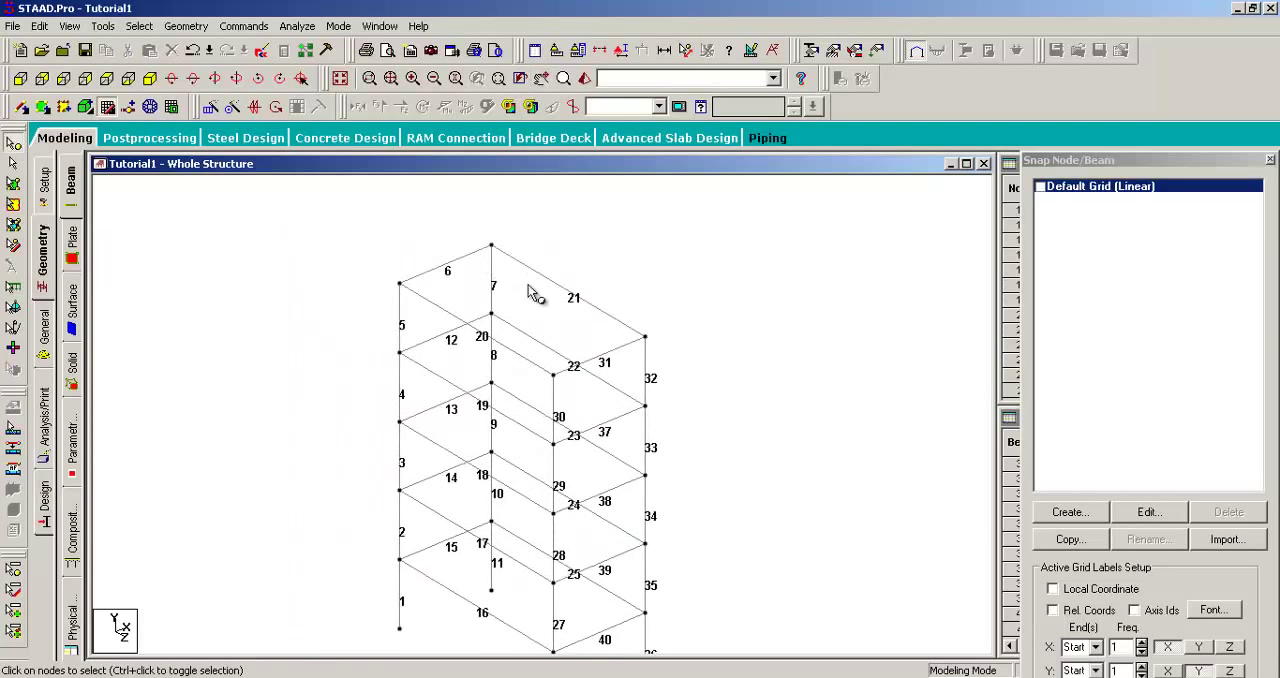
middle_click_drag(561, 243, 564, 351)
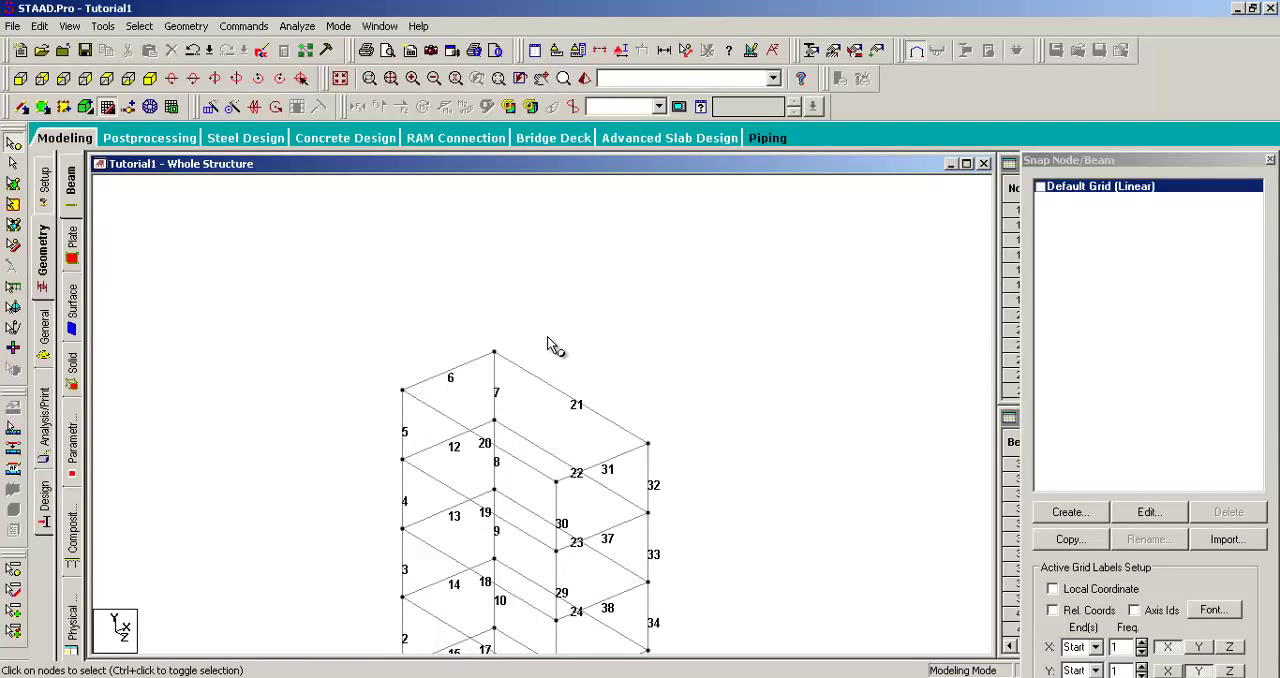
key("shift+n")
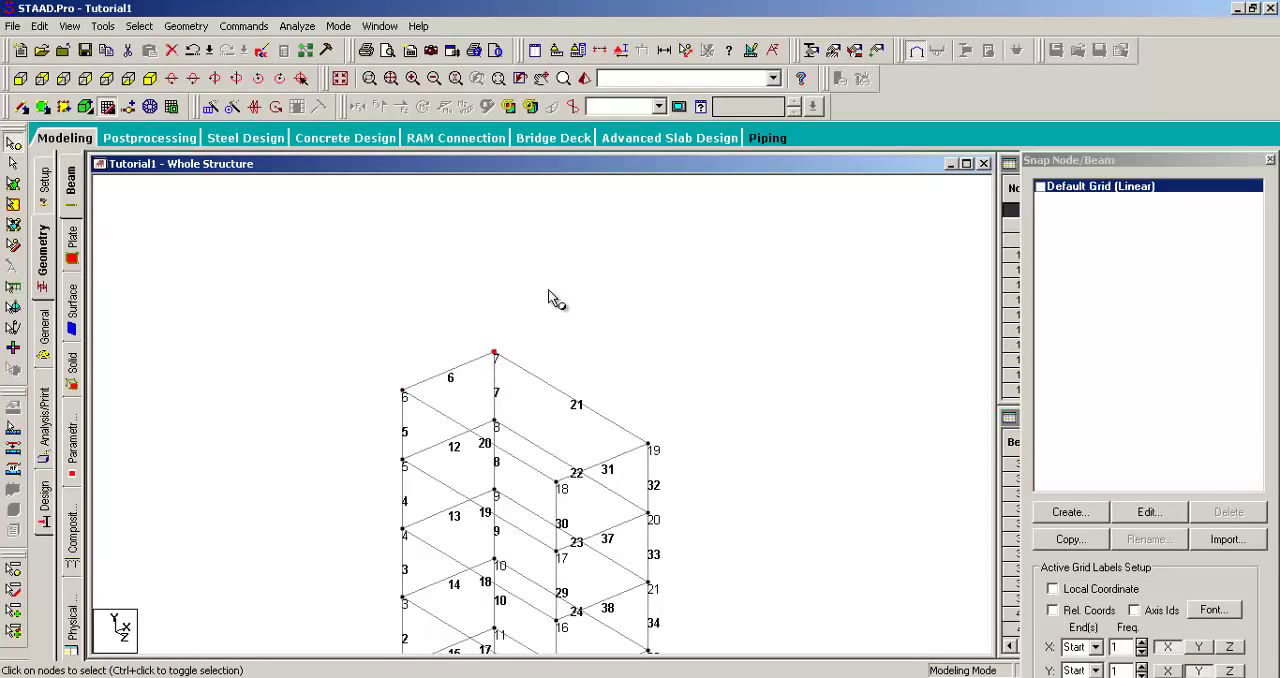
Step: Select nodes 6 and 7 at the ends of top beam 6 with the Nodes Cursor
left_click_drag(340, 303, 540, 407)
left_click_drag(572, 290, 330, 418)
left_click_drag(366, 263, 525, 409)
left_click(270, 291)
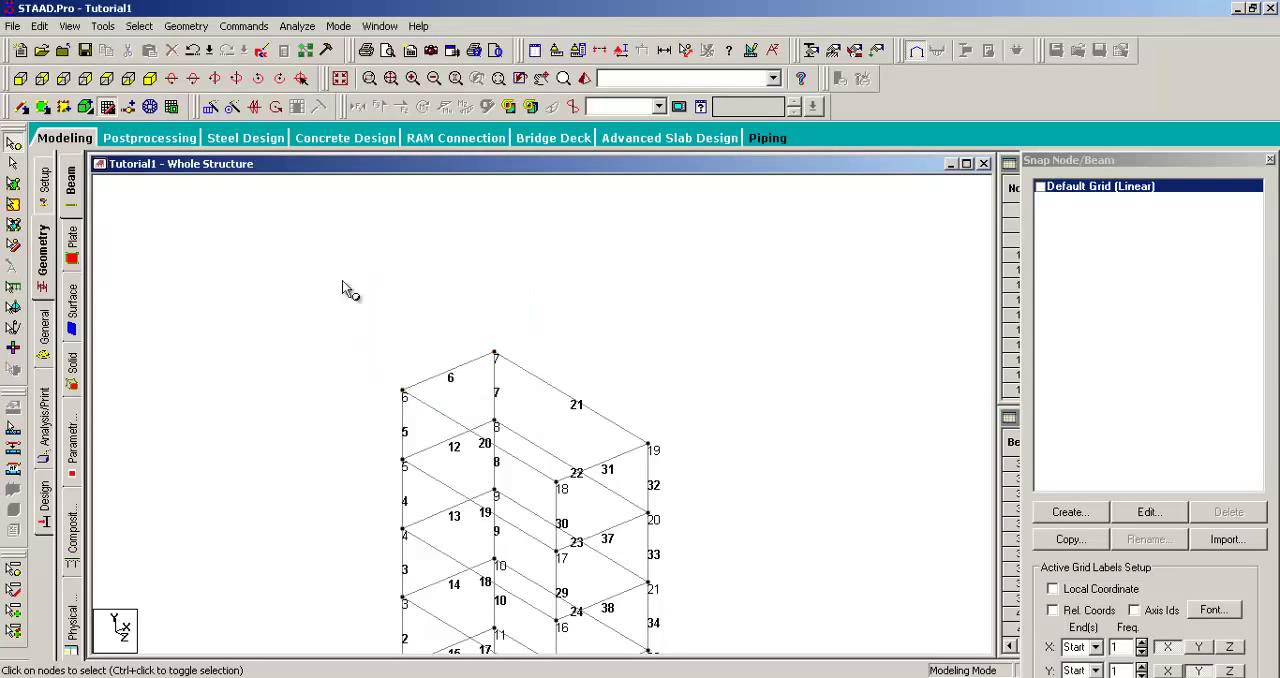
left_click_drag(487, 366, 482, 362)
left_click_drag(357, 257, 550, 408)
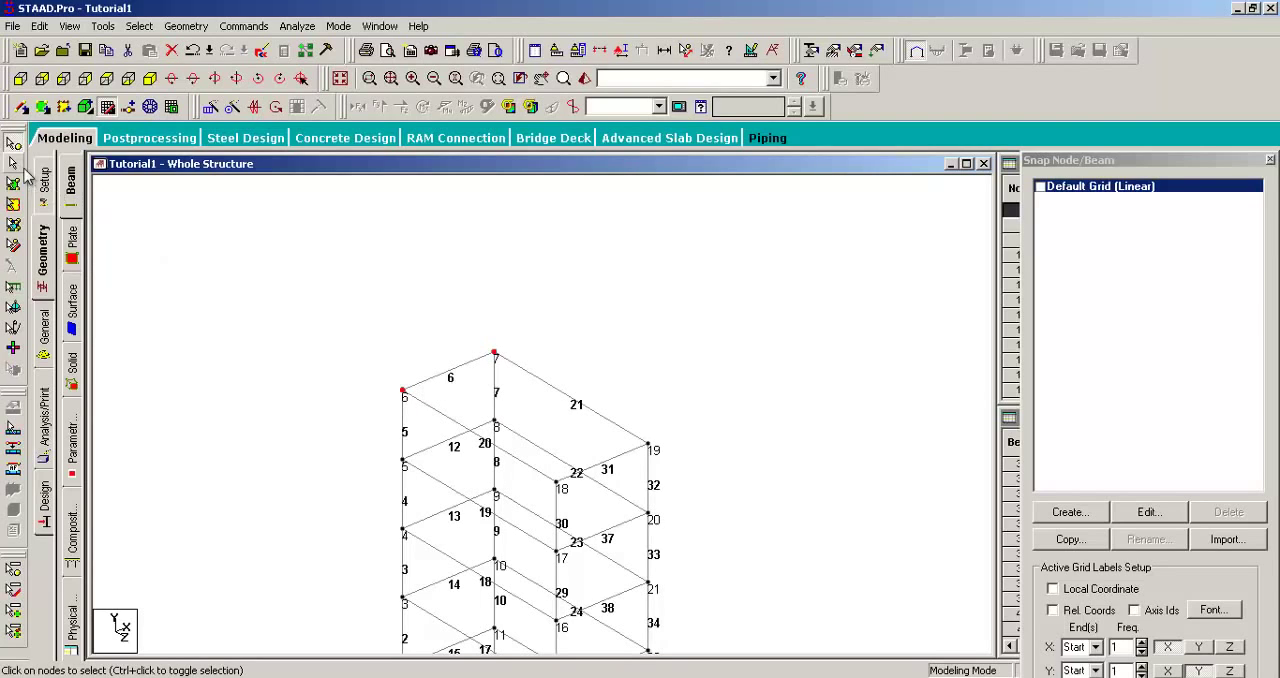
Step: Select beam 6 between top nodes 6 and 7 with the Beams Cursor
left_click(458, 369)
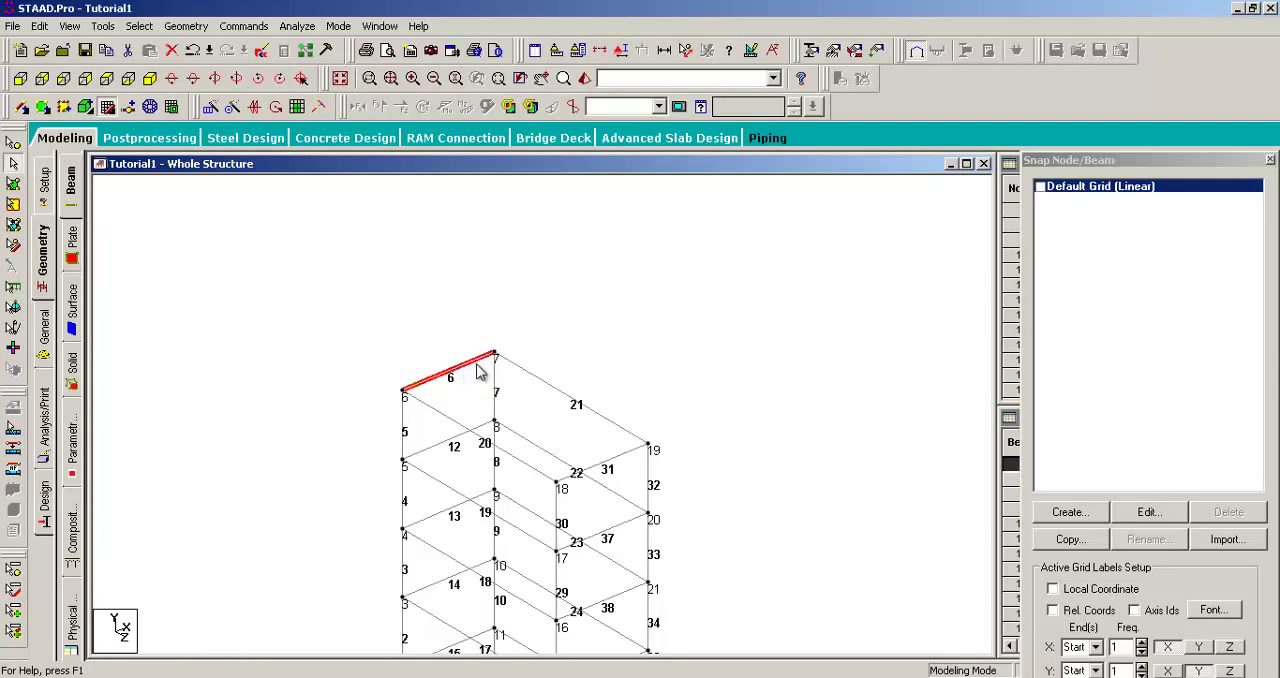
left_click(523, 290)
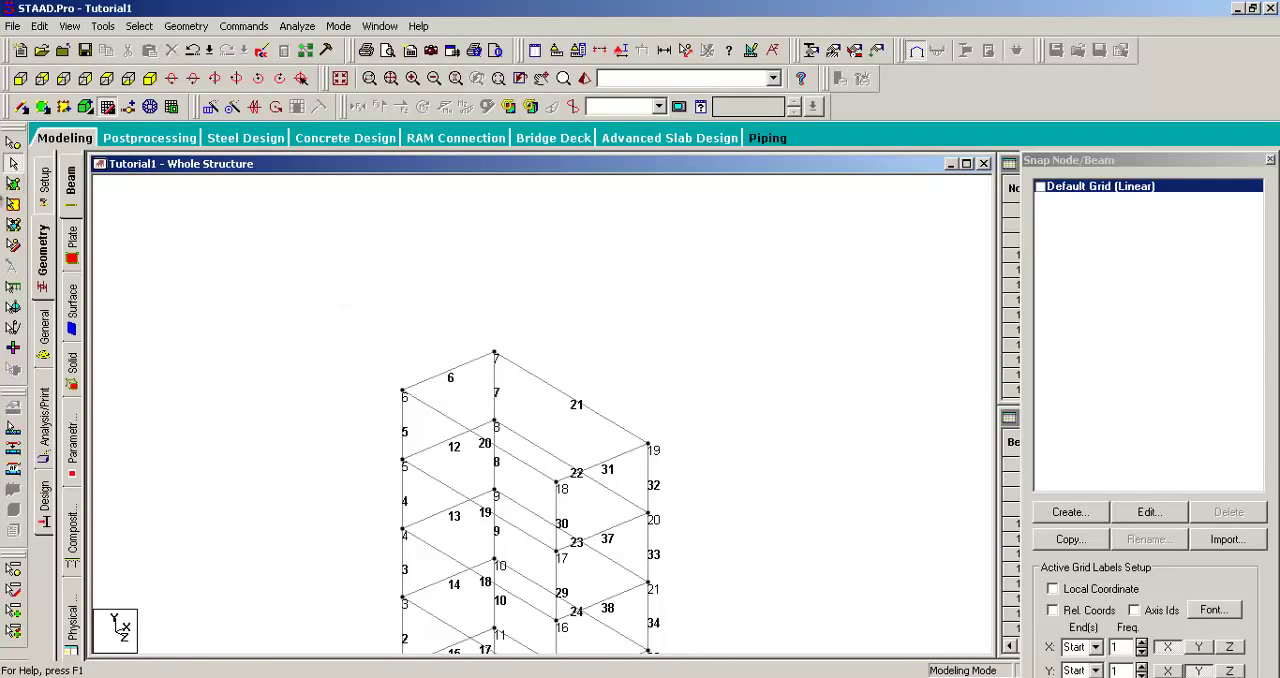
left_click(449, 385)
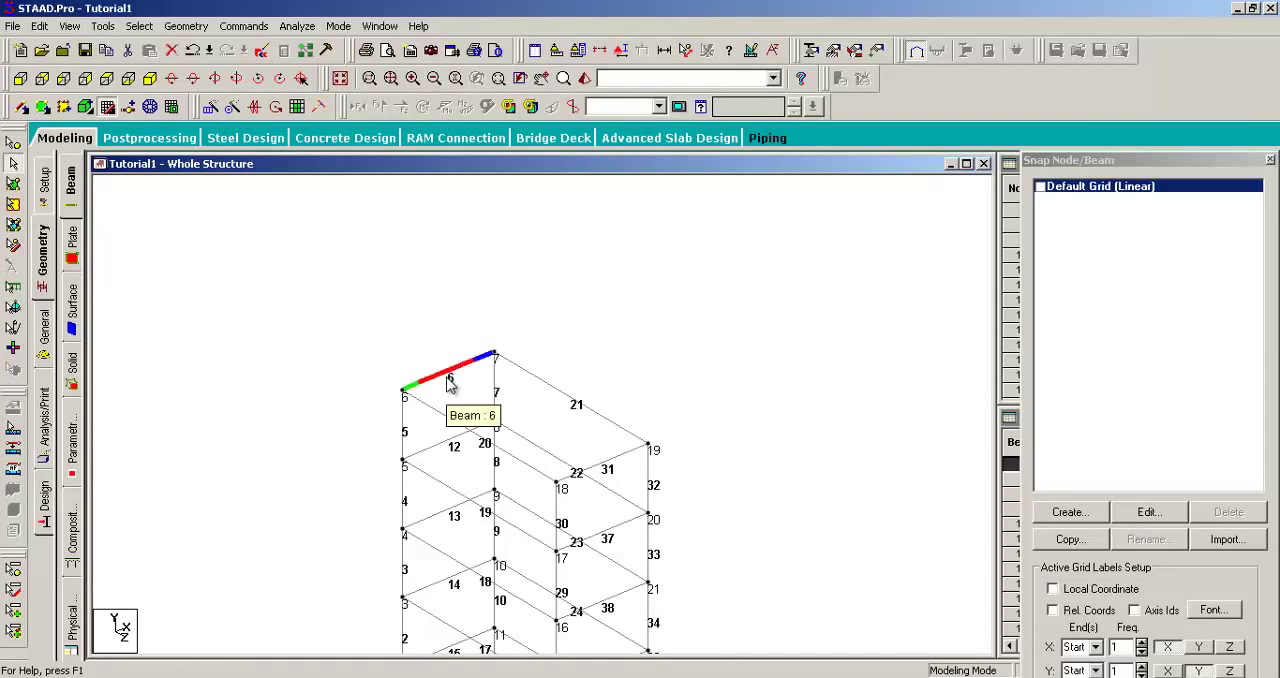
Step: Clear the selection of top beam 6 with the Plates Cursor active, and return to the Beams Cursor
left_click(13, 188)
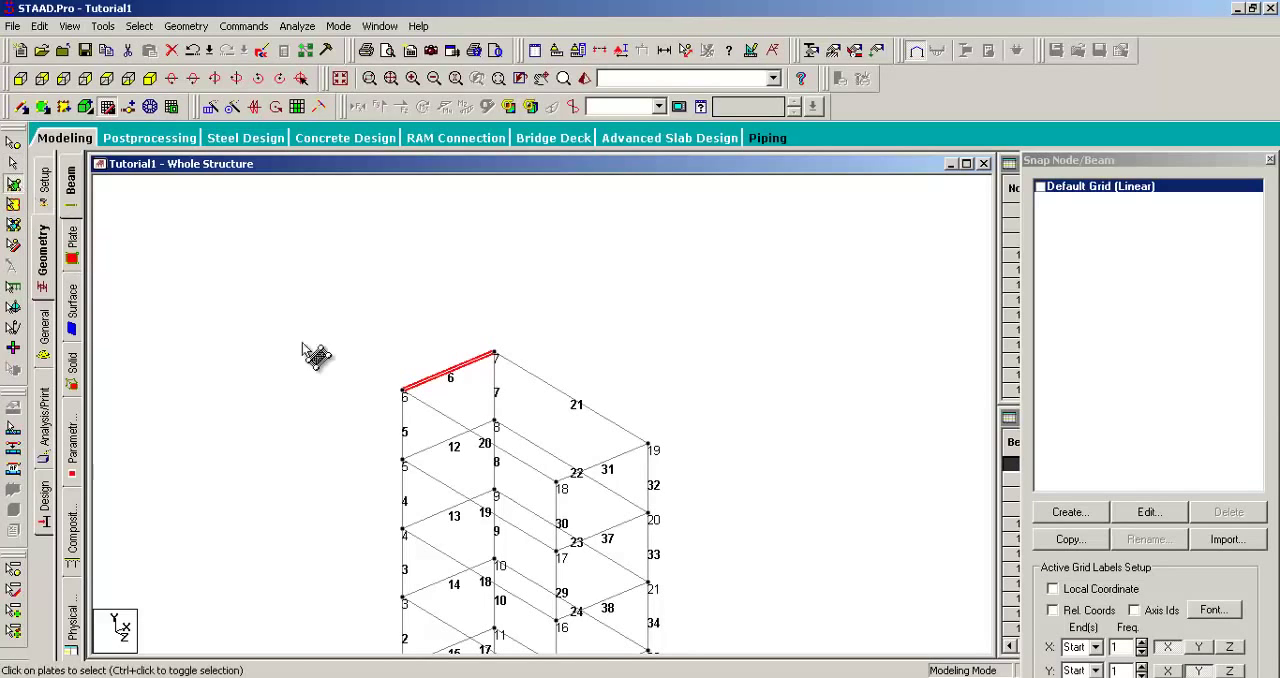
middle_click_drag(491, 428, 378, 348)
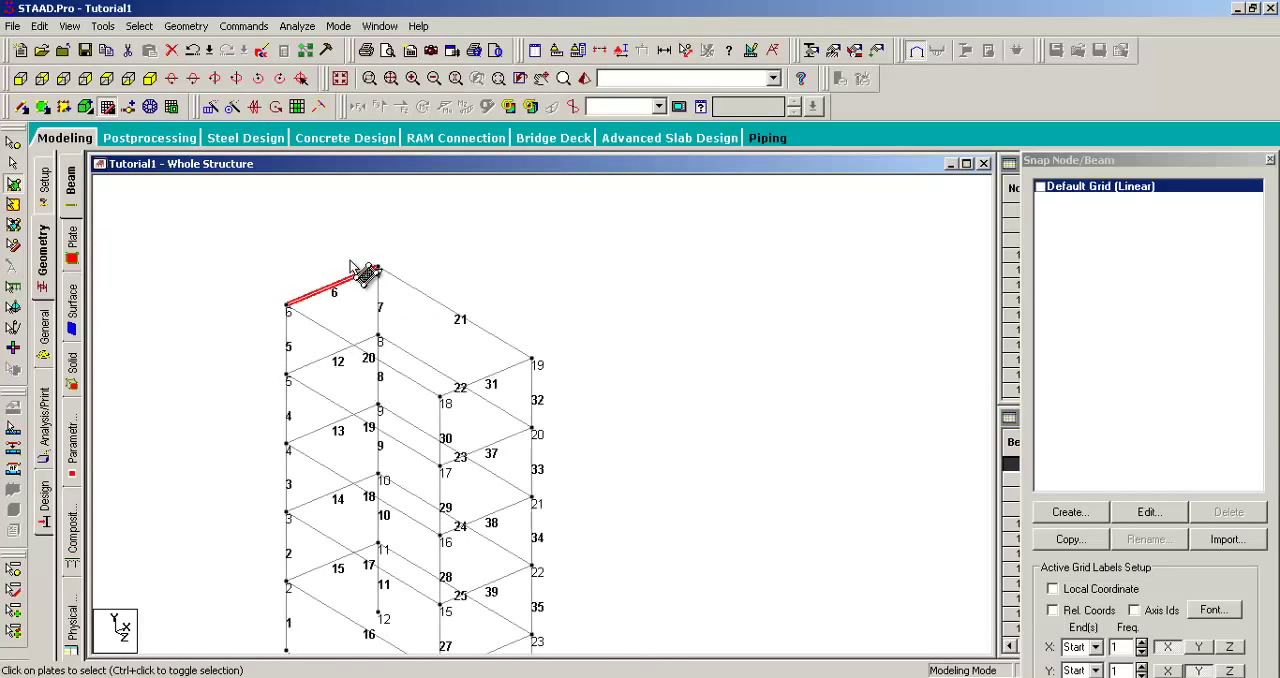
middle_click_drag(368, 271, 453, 320)
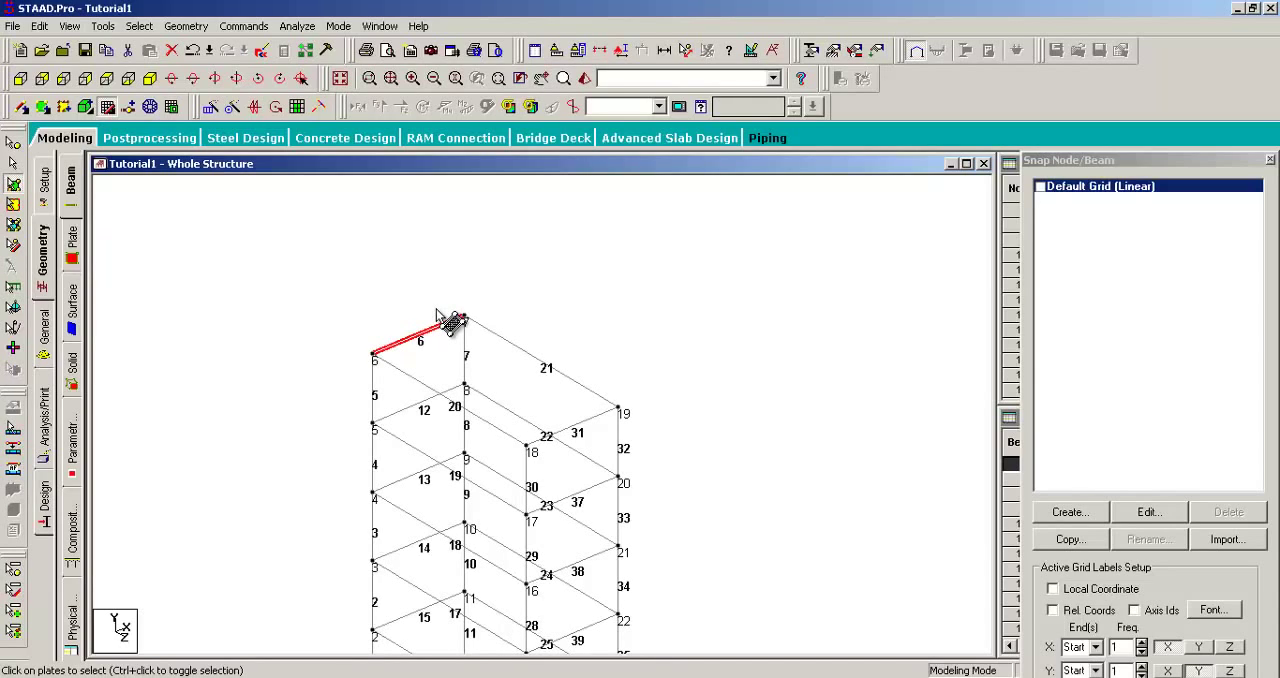
left_click(329, 289)
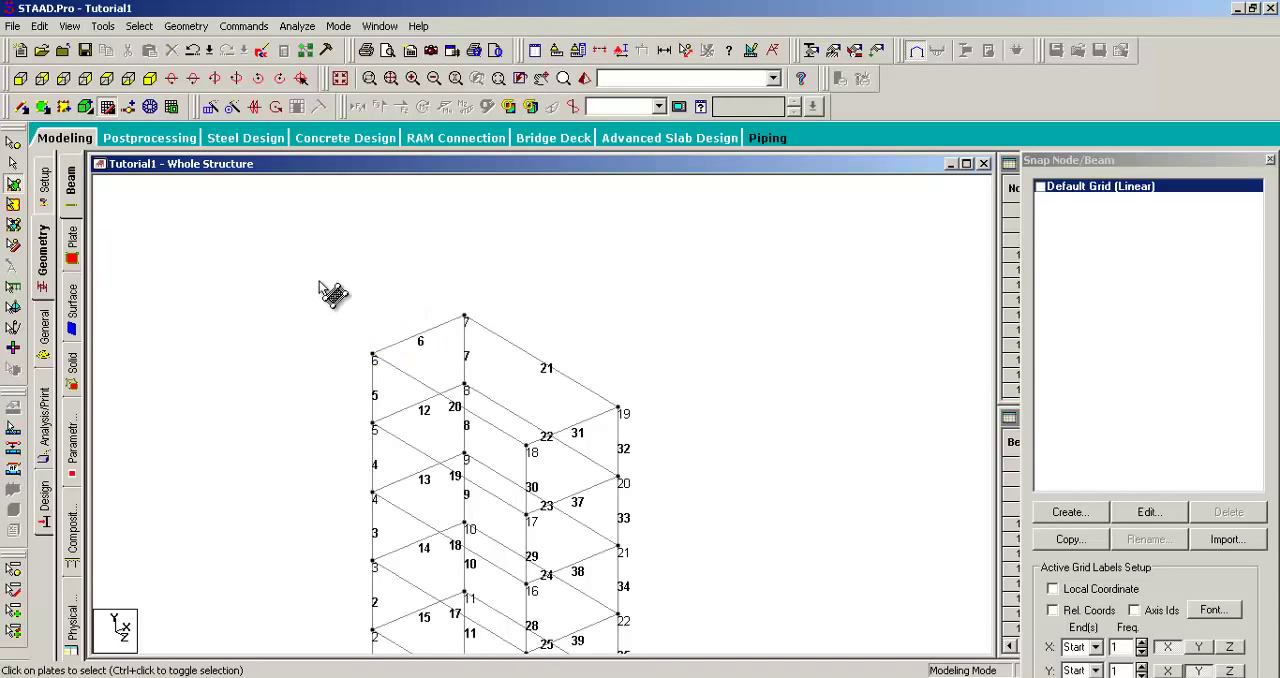
left_click(14, 161)
Step: Examine the whole frame with its node and beam numbers, from the top beams down to the base nodes
middle_click_drag(331, 287, 311, 299)
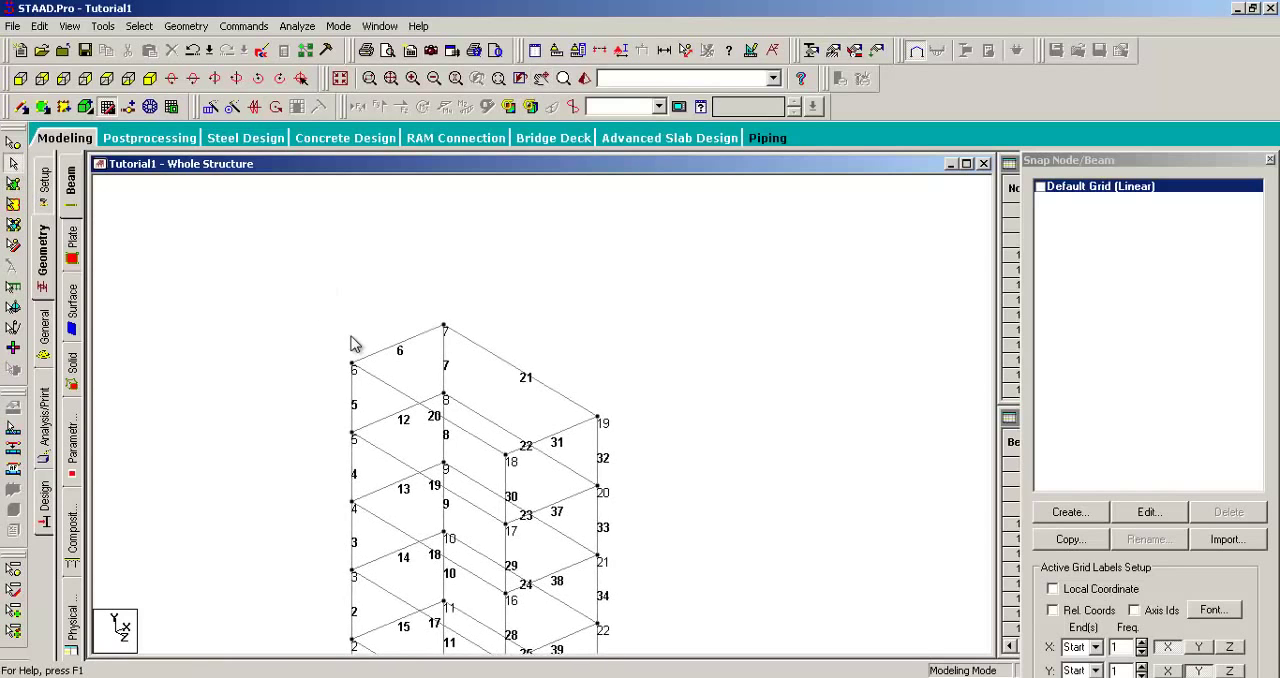
middle_click_drag(349, 336, 343, 273)
scroll(234, 310, "down", 2)
middle_click_drag(266, 356, 259, 310)
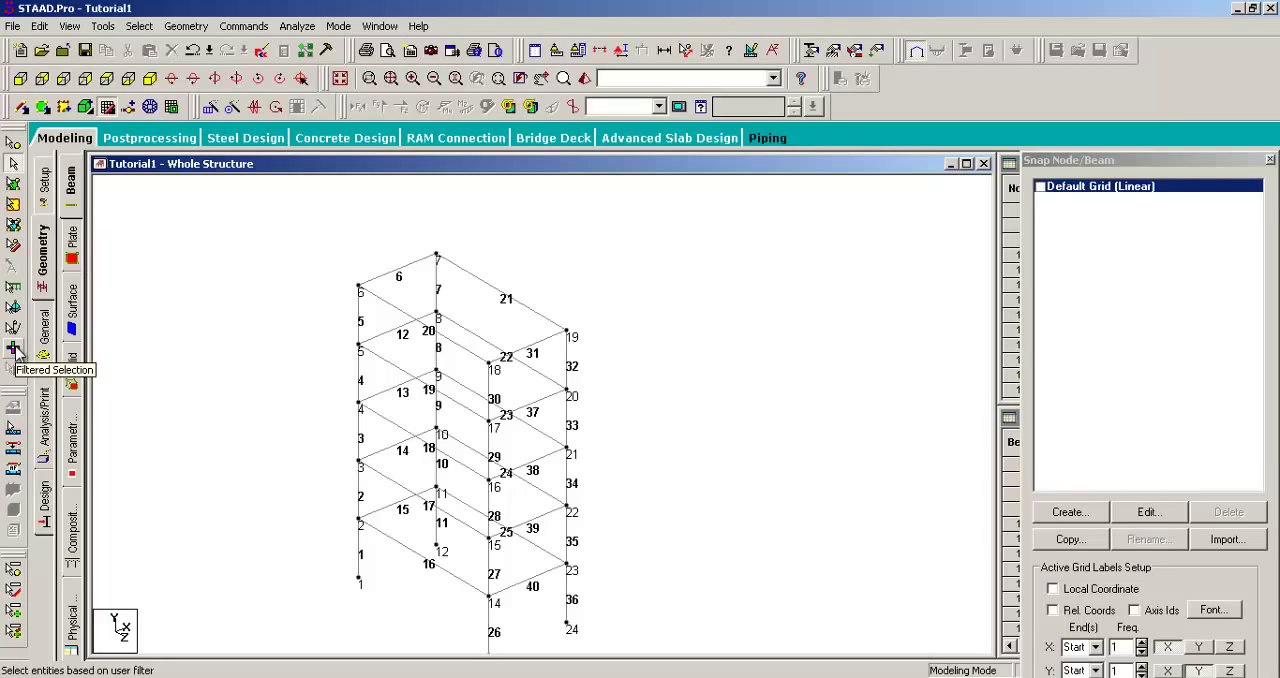
middle_click_drag(333, 347, 306, 350)
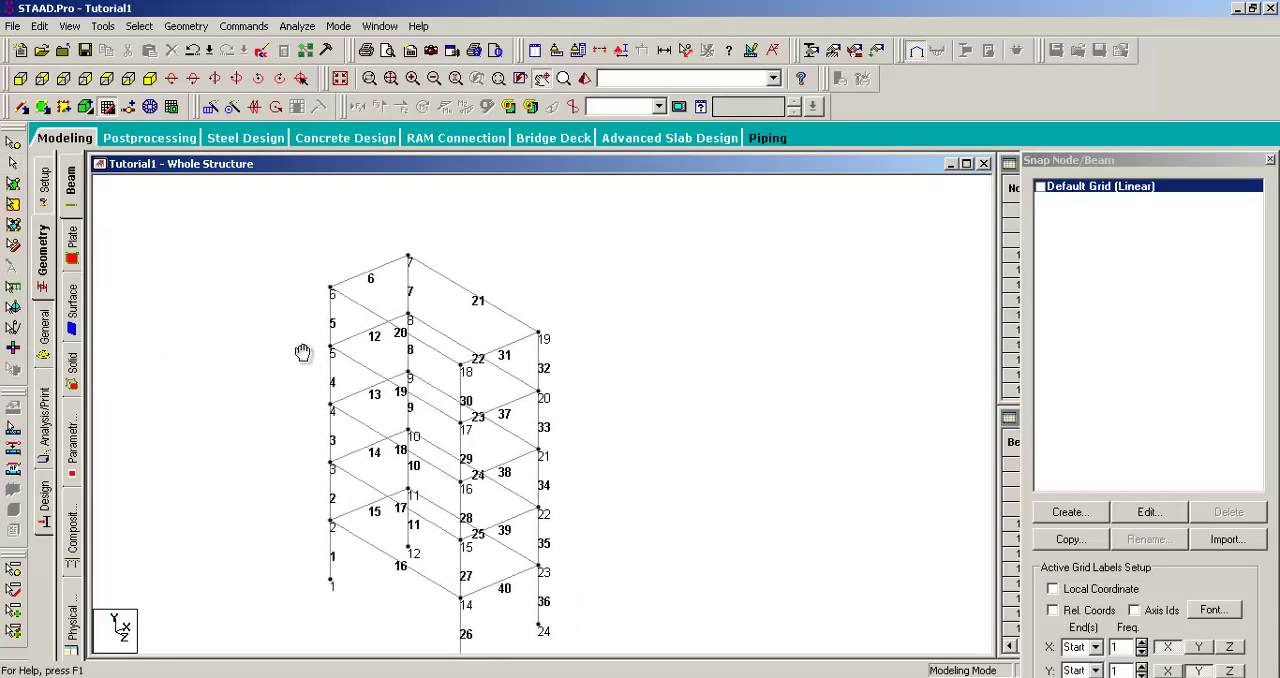
middle_click_drag(491, 282, 563, 295)
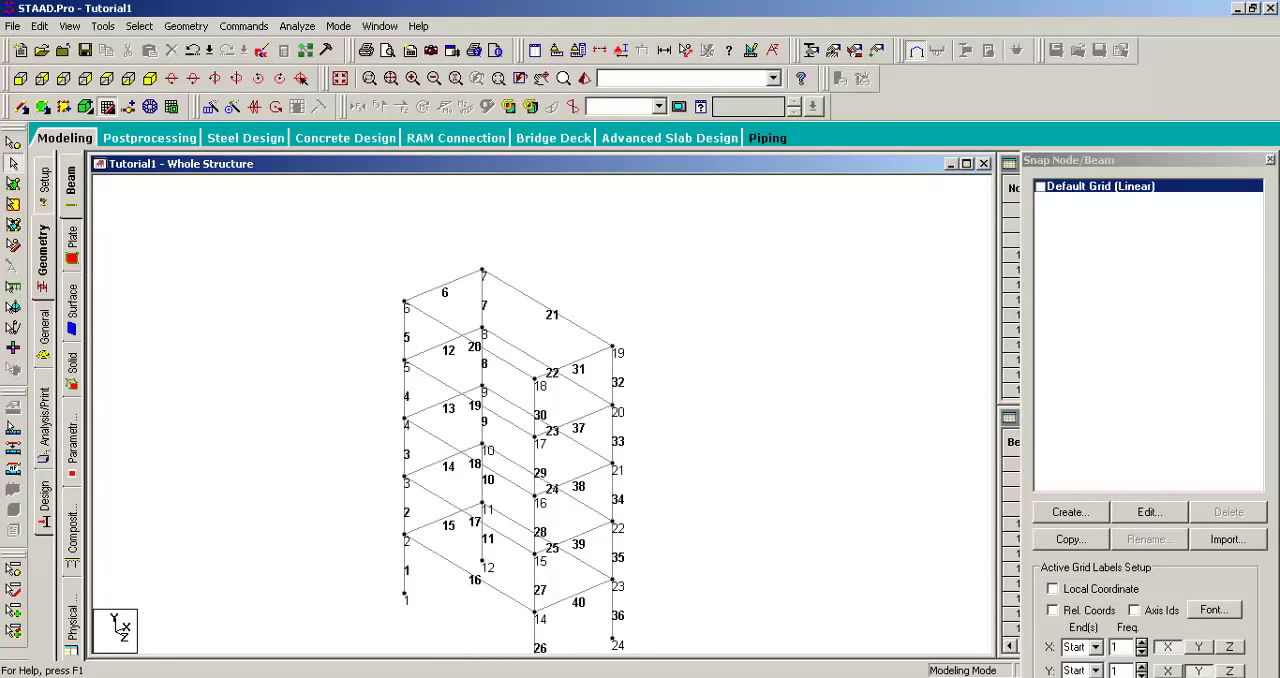
middle_click_drag(619, 371, 699, 324)
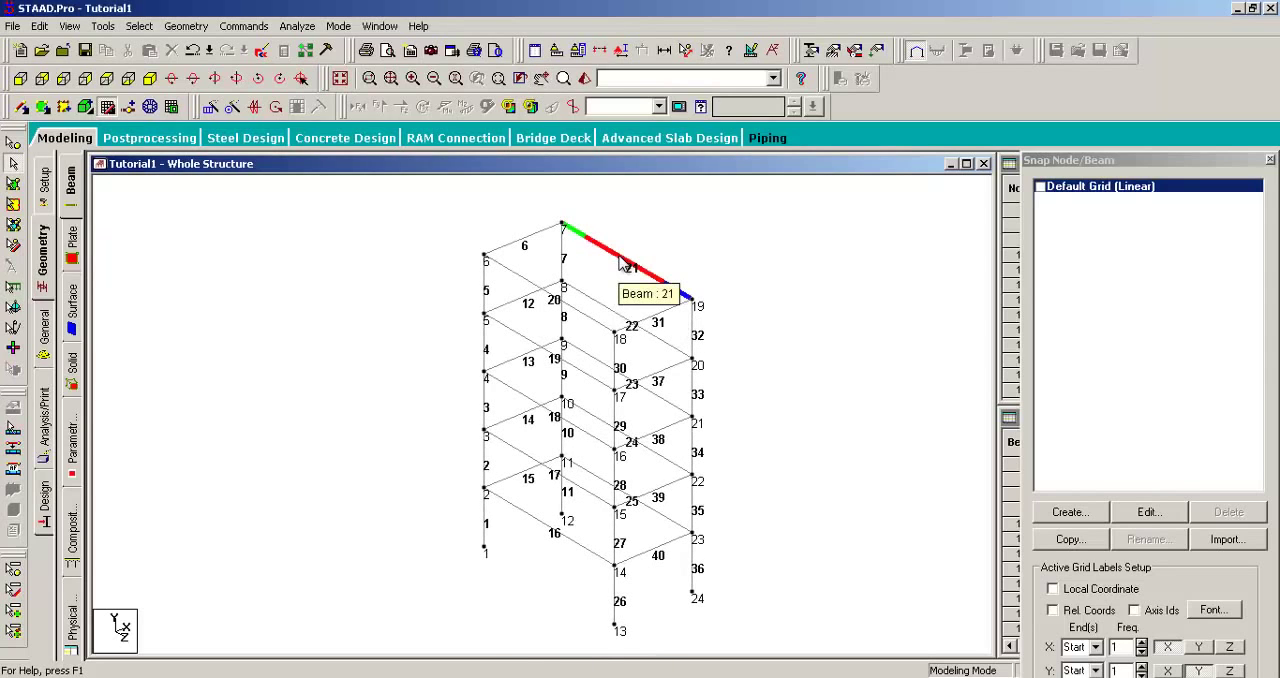
middle_click_drag(620, 262, 556, 320)
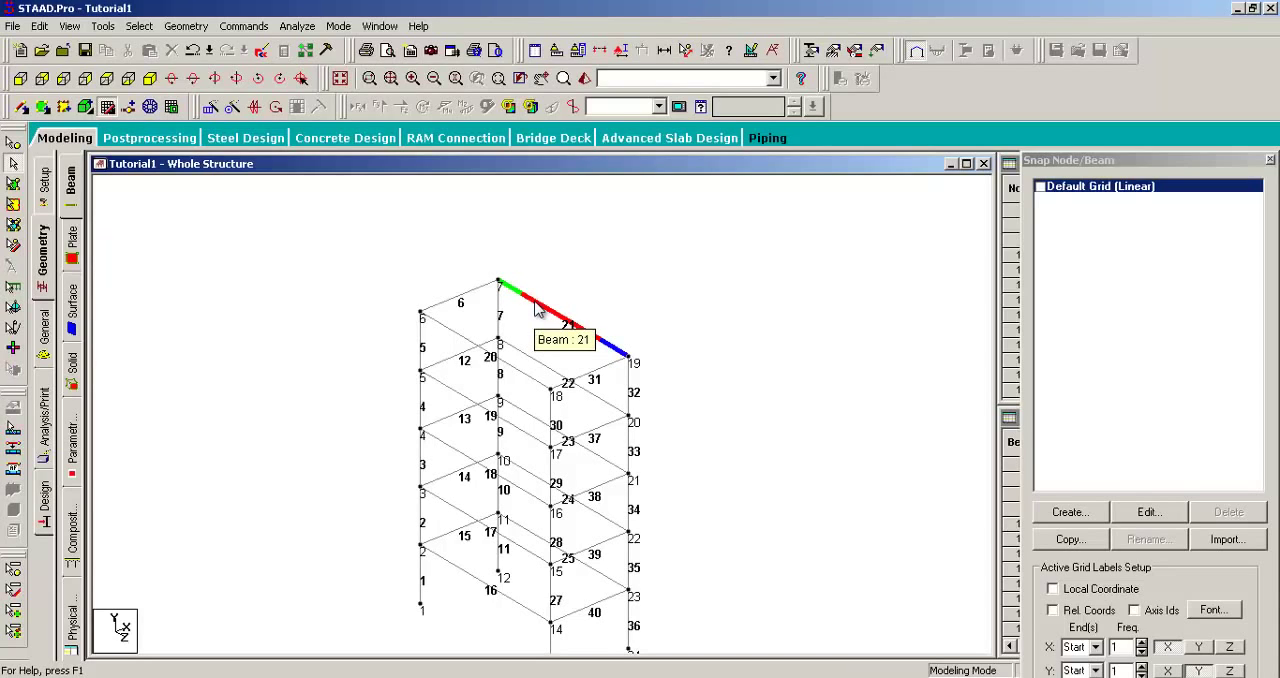
Step: Pick beams 21, 20 and 19 one at a time with the Beams Cursor, and clear the selection
middle_click_drag(624, 320, 688, 301)
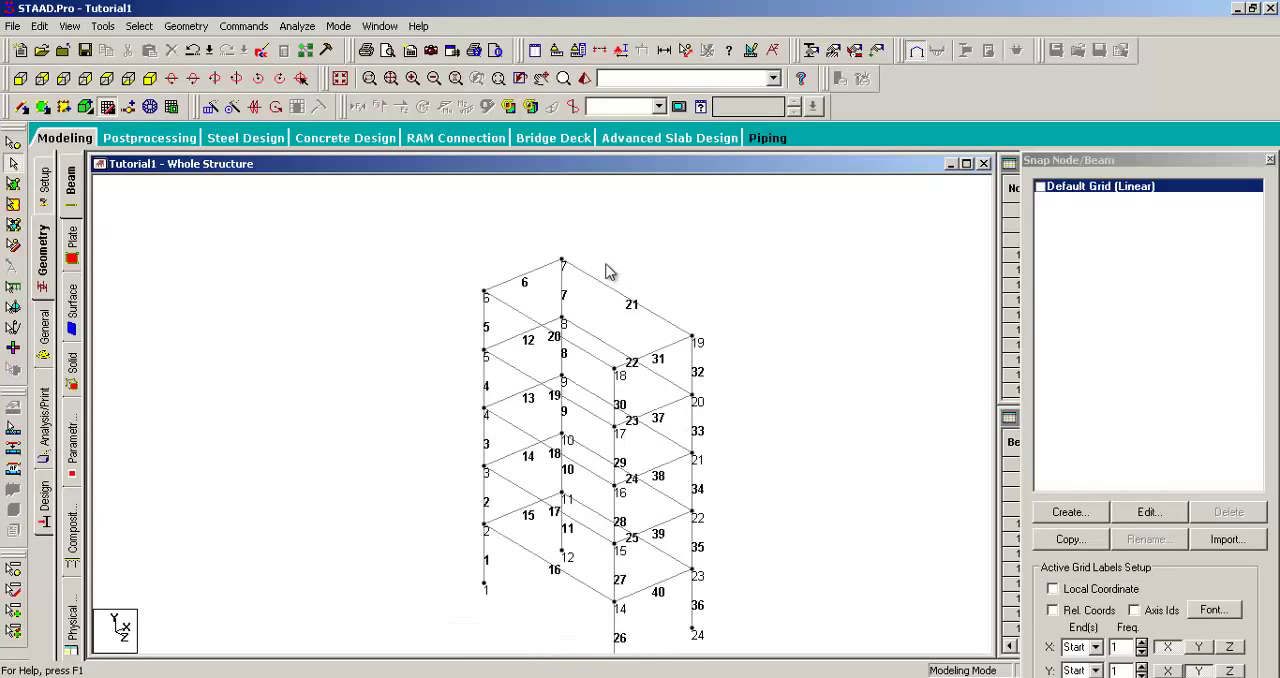
middle_click_drag(664, 255, 663, 255)
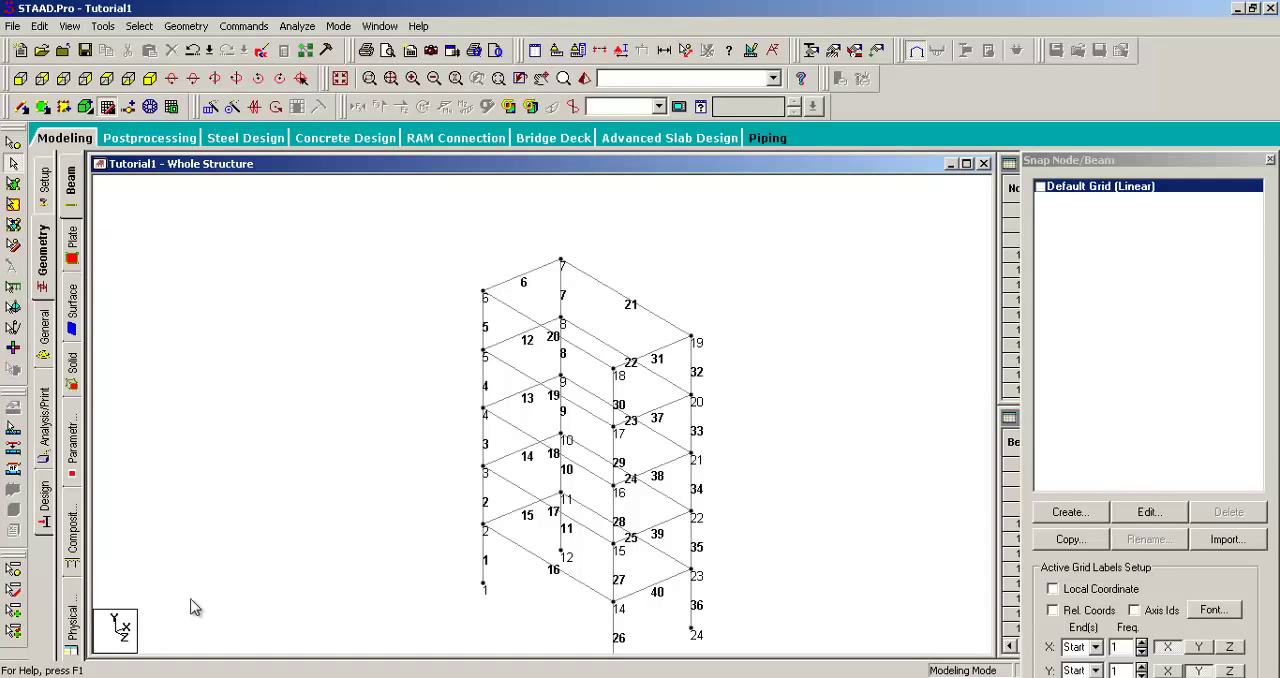
left_click(624, 298)
left_click(528, 318)
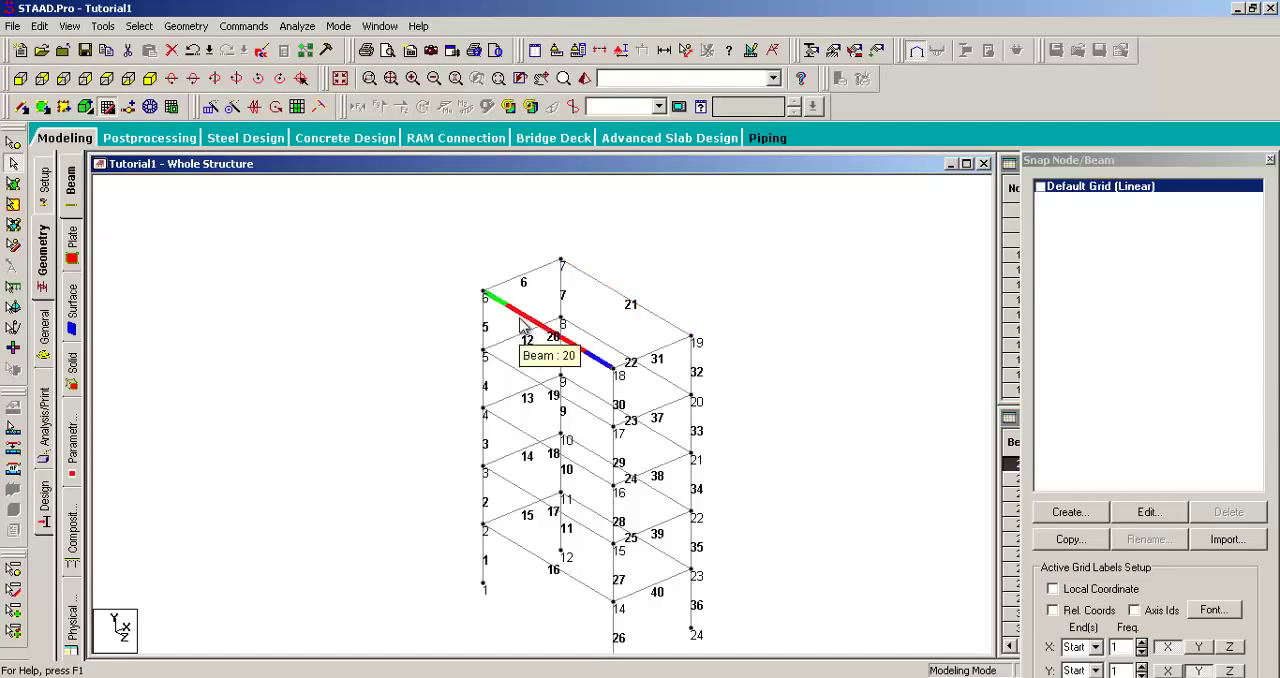
left_click(577, 414)
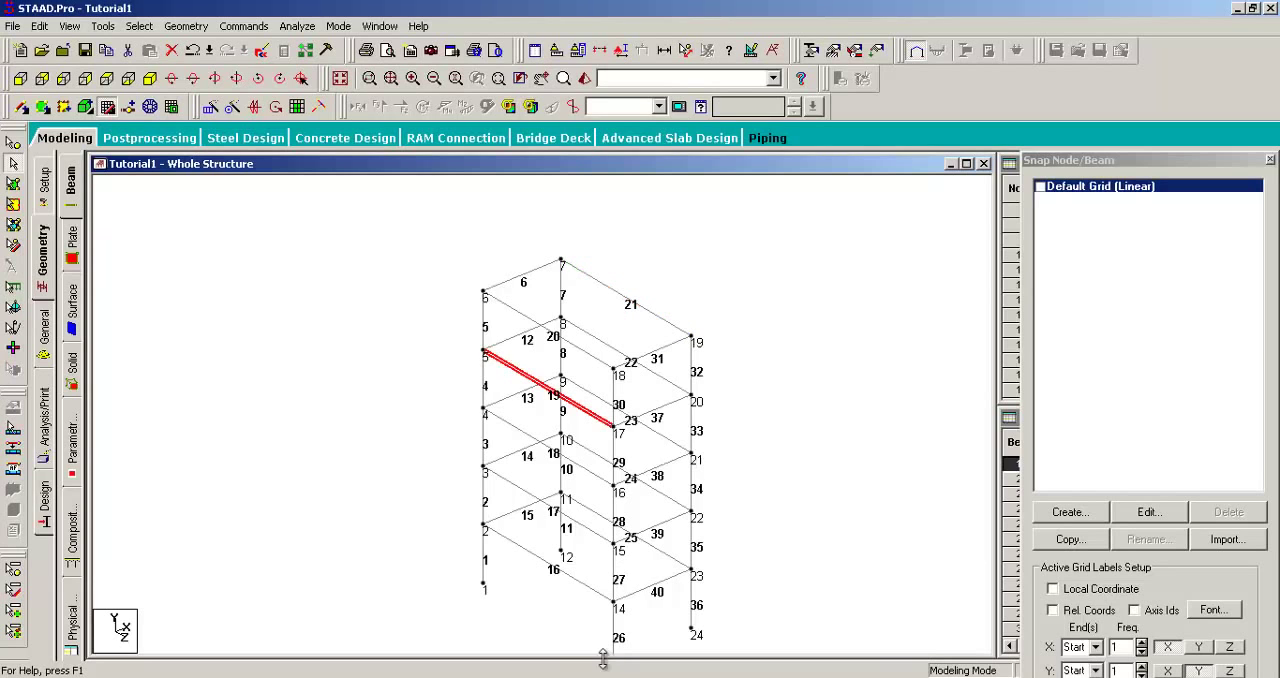
middle_click_drag(868, 339, 912, 298)
left_click(767, 249)
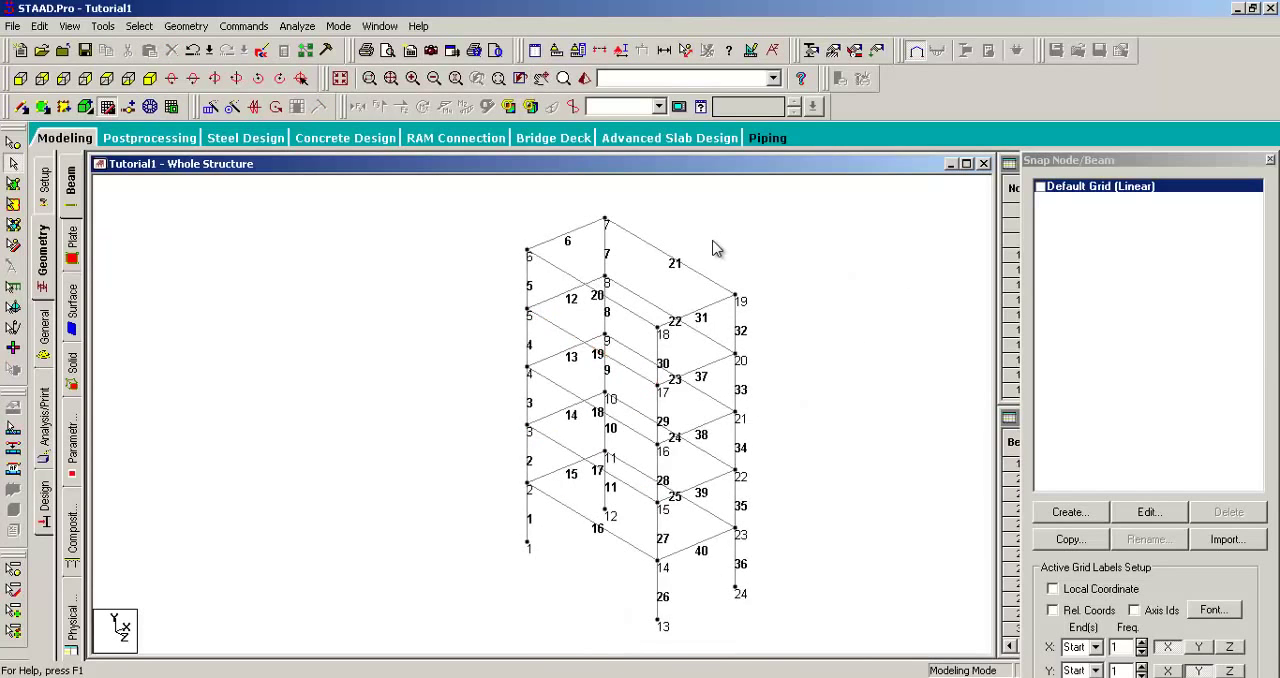
Step: Pick the Z-direction beams one by one, from top beam 21 down through 22, 23 and 24 to beam 17, and clear the selection
middle_click_drag(716, 249, 666, 274)
left_click(611, 290)
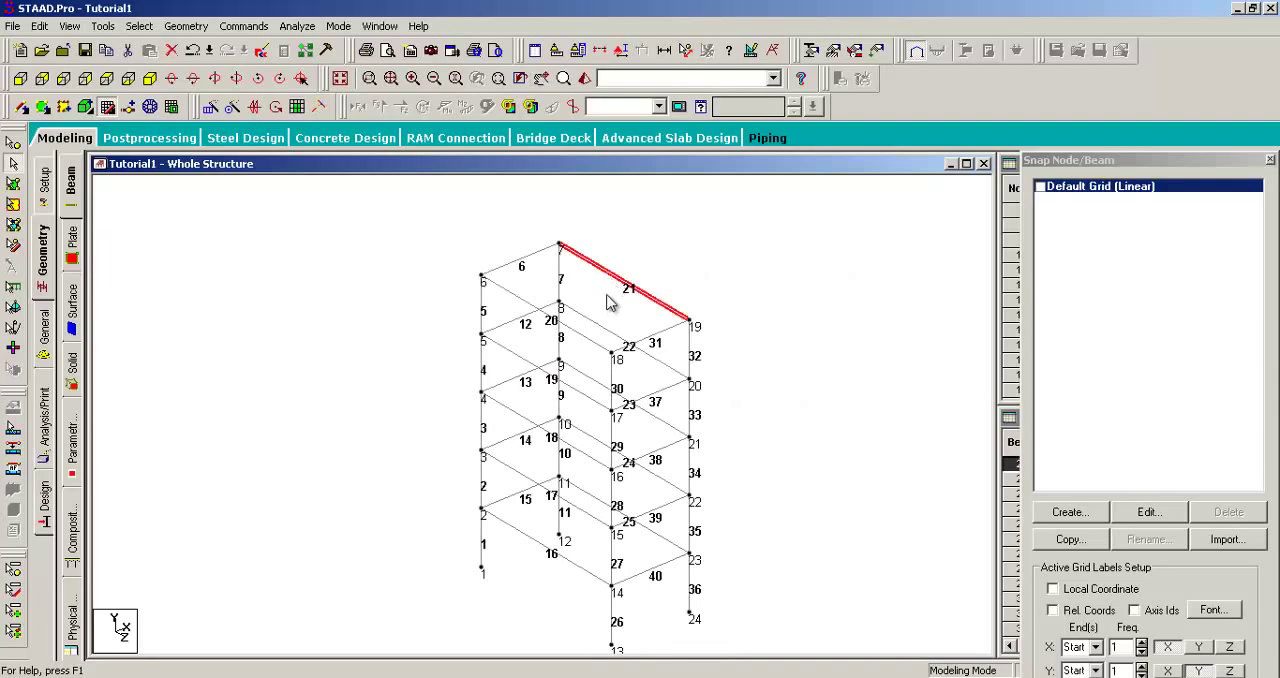
left_click(571, 327)
left_click(597, 326)
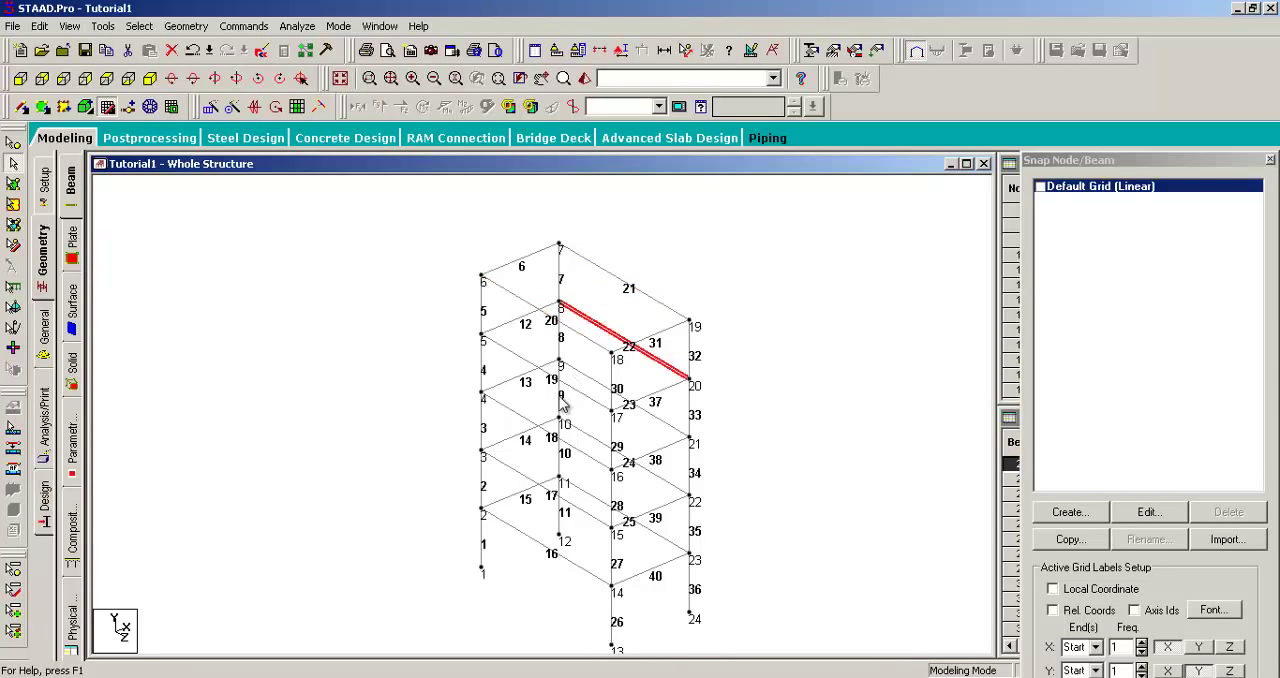
left_click(580, 389)
left_click(594, 381)
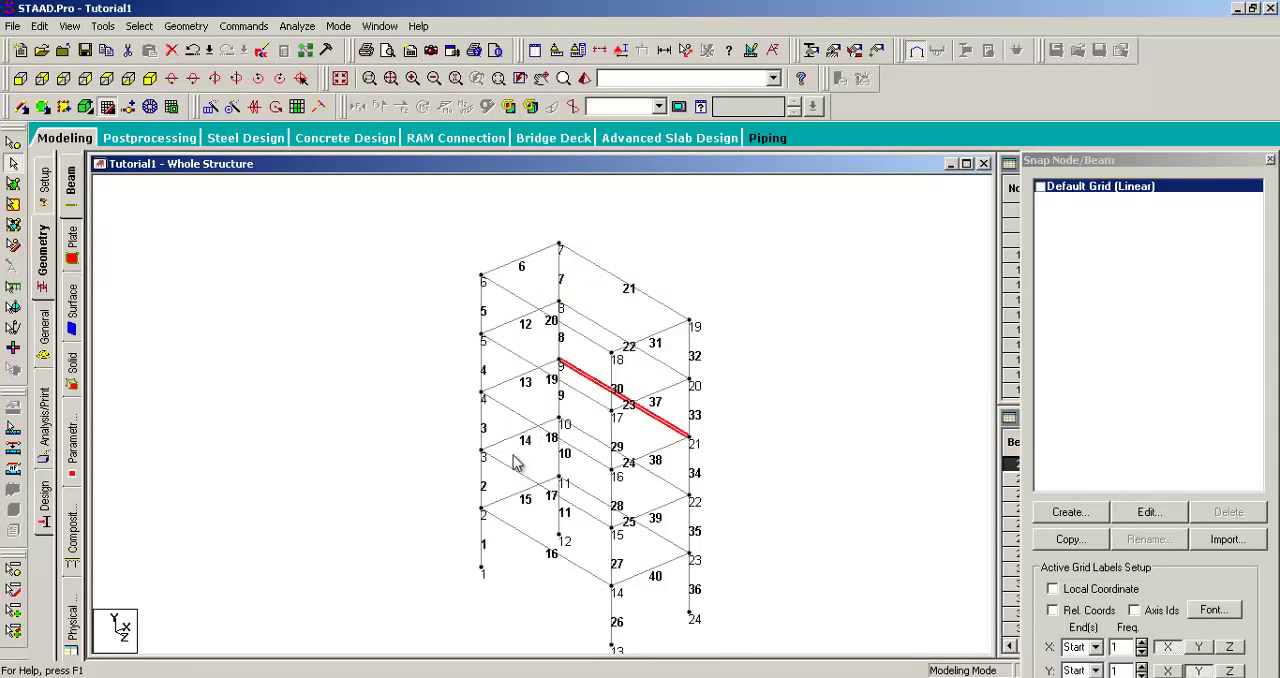
left_click(514, 416)
left_click(602, 444)
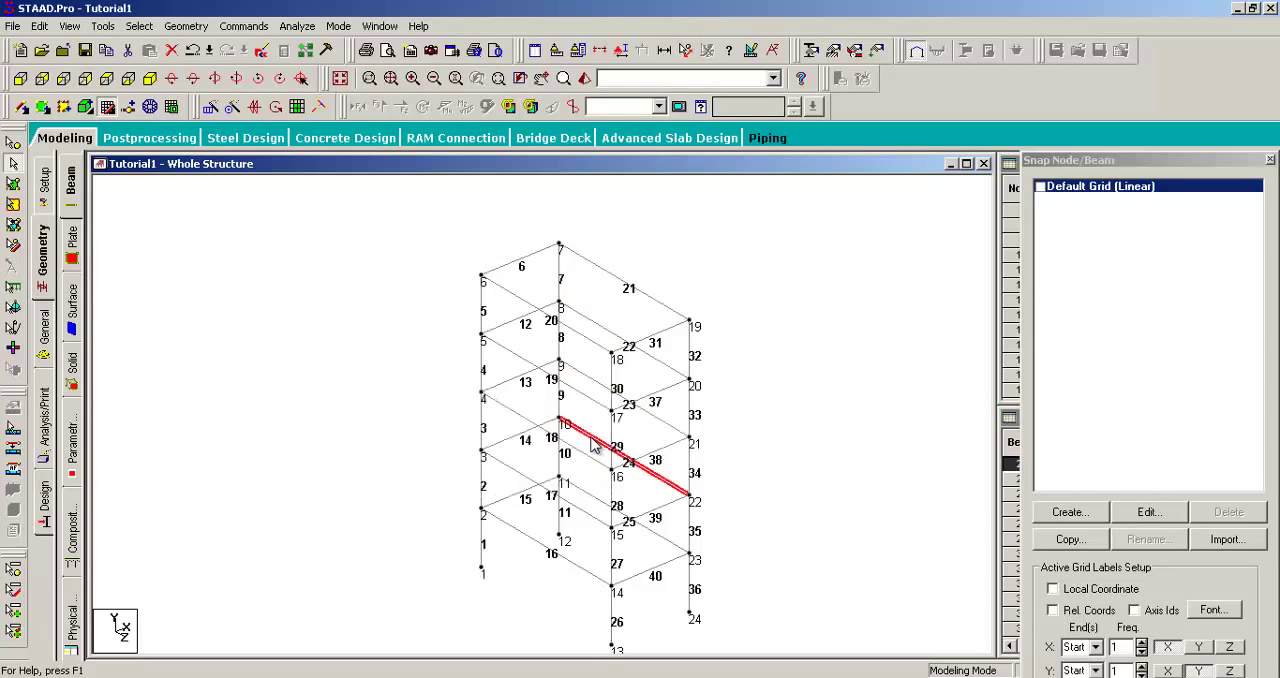
left_click(514, 470)
middle_click_drag(798, 461, 767, 452)
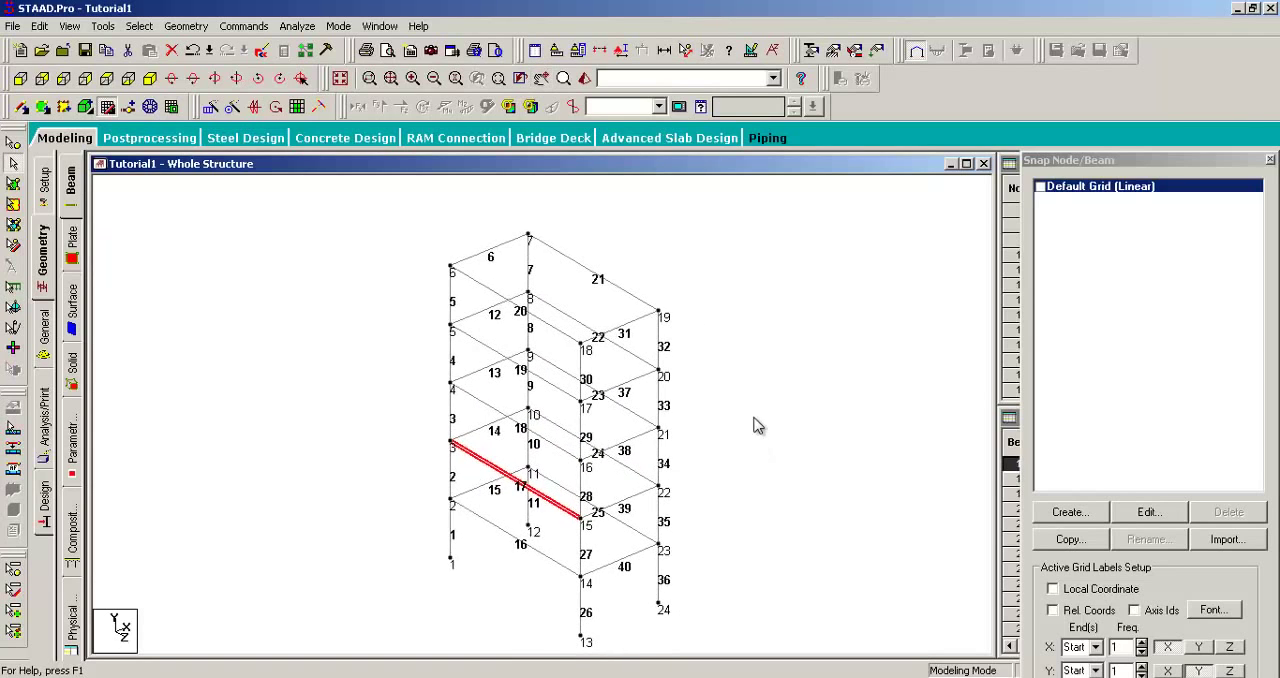
left_click(757, 425)
scroll(757, 391, "down", 3)
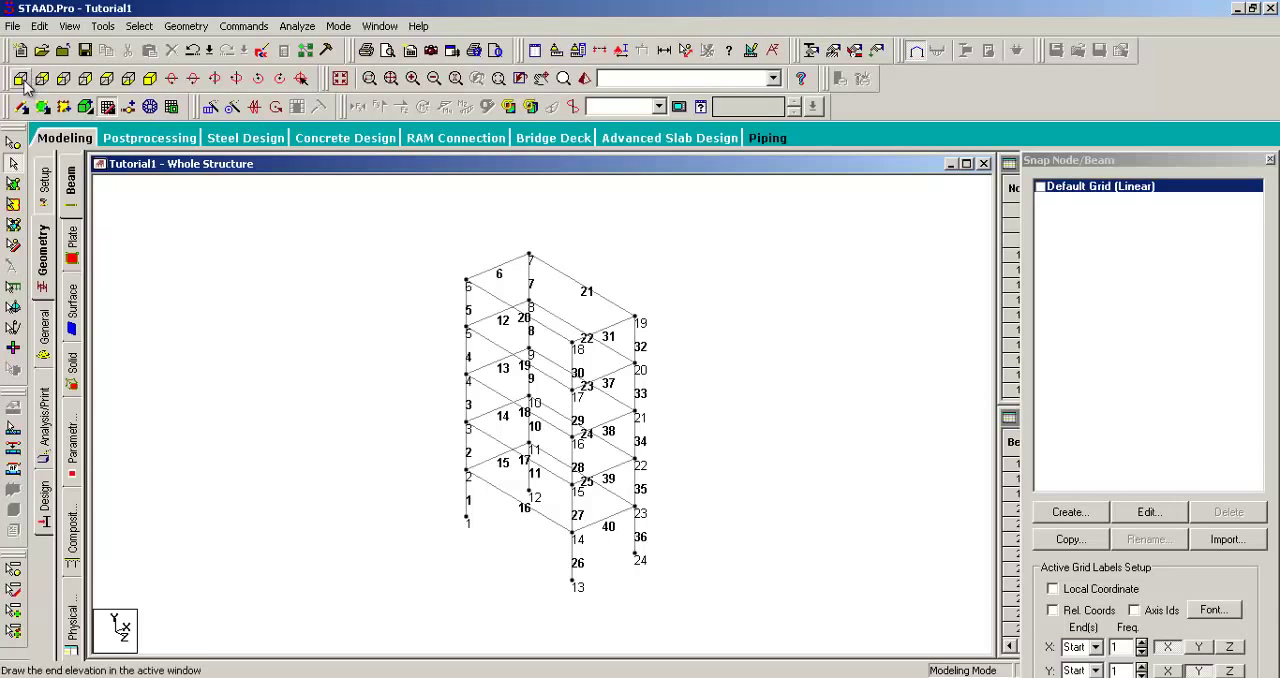
Step: Window-select all Z-direction beams in the side view along X, check them in the isometric view, and clear the selection
left_click(63, 80)
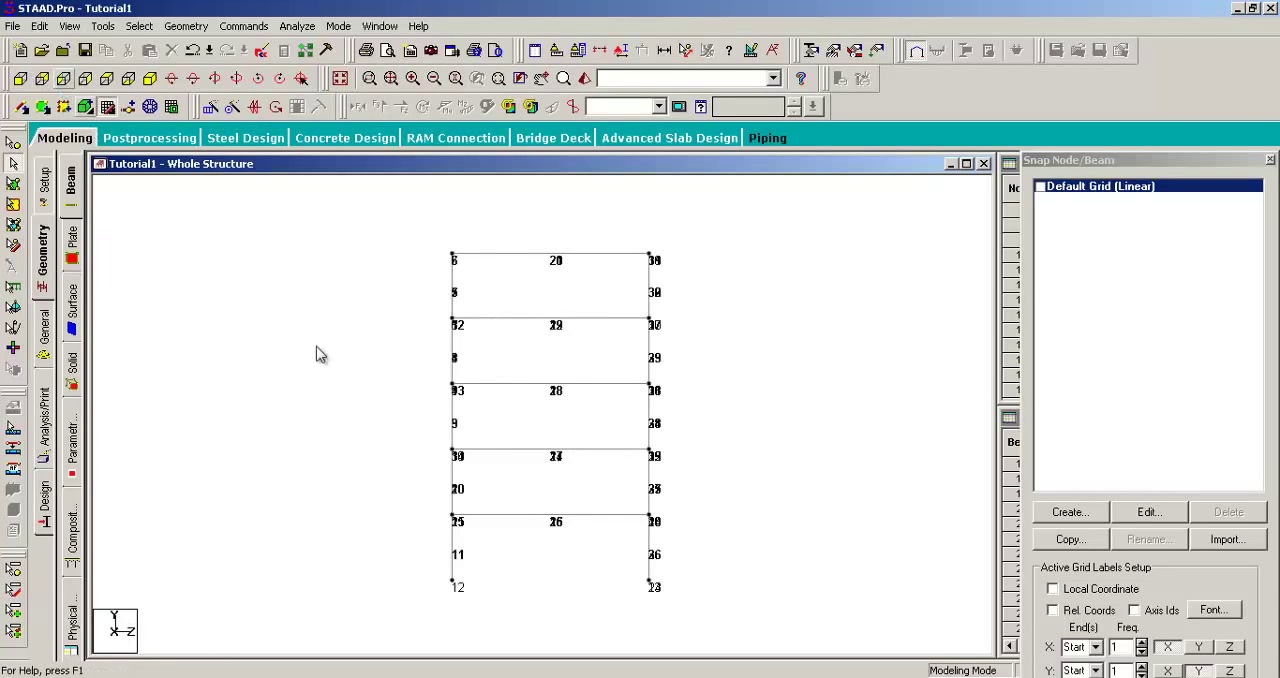
left_click_drag(607, 216, 511, 547)
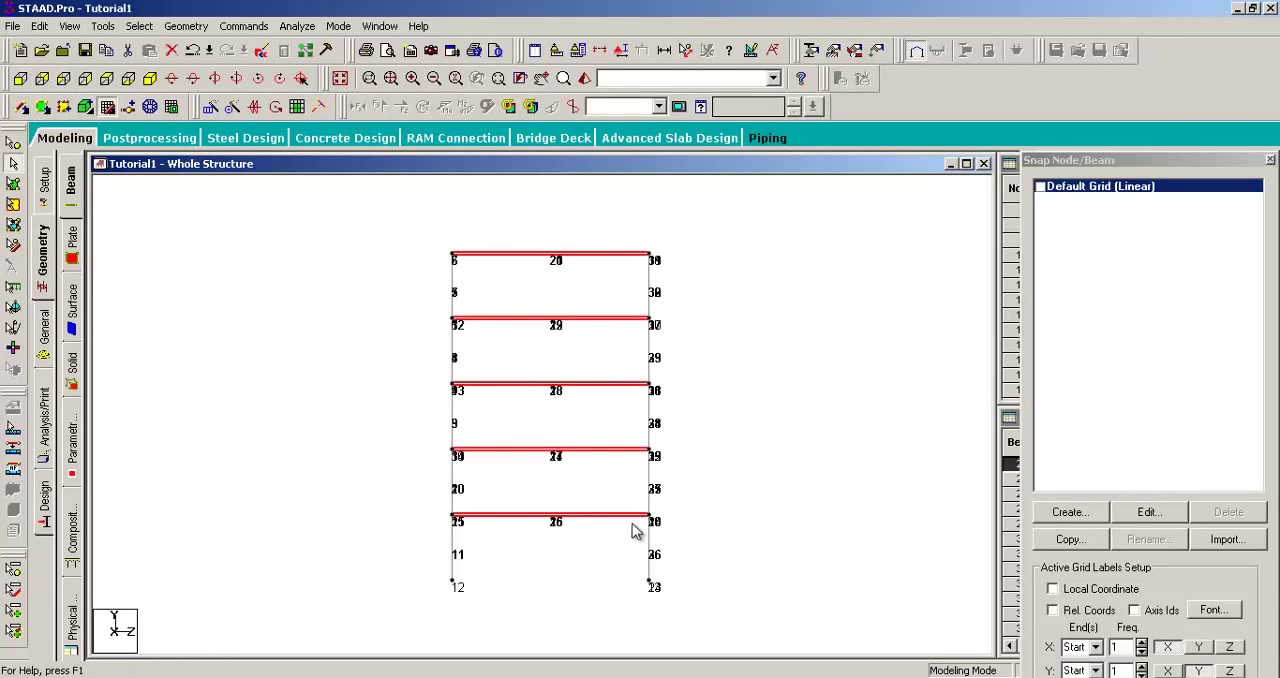
left_click(150, 80)
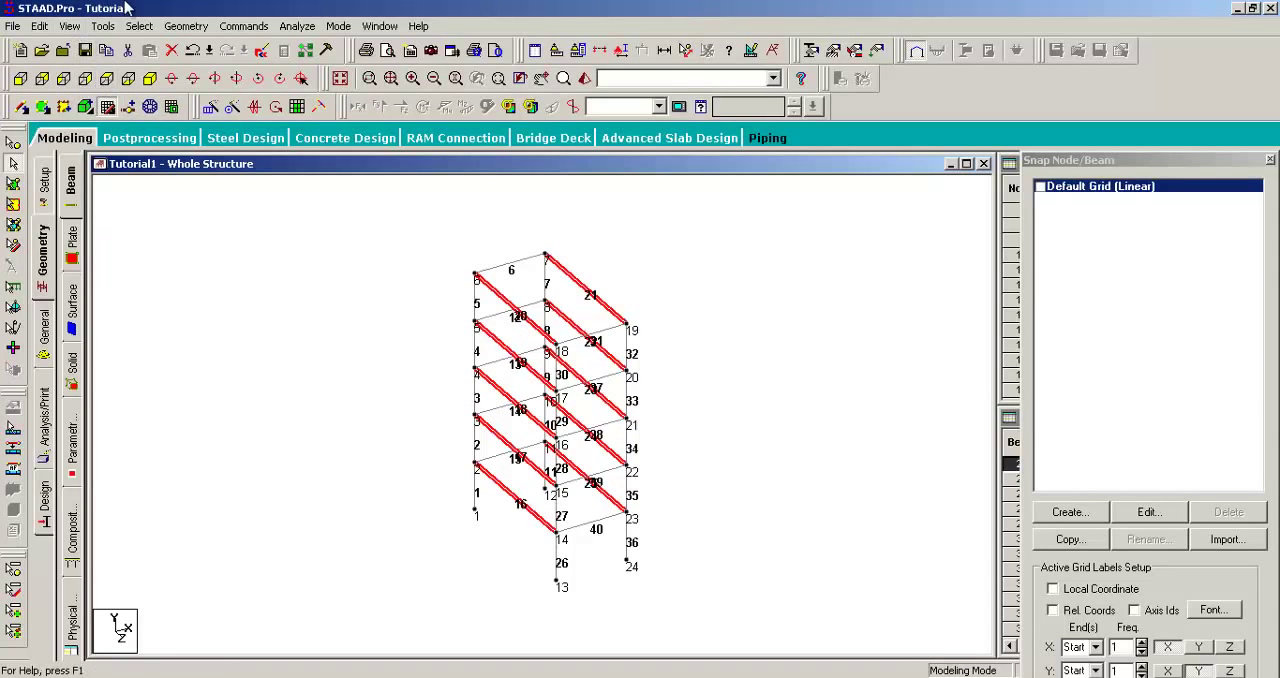
left_click(241, 300)
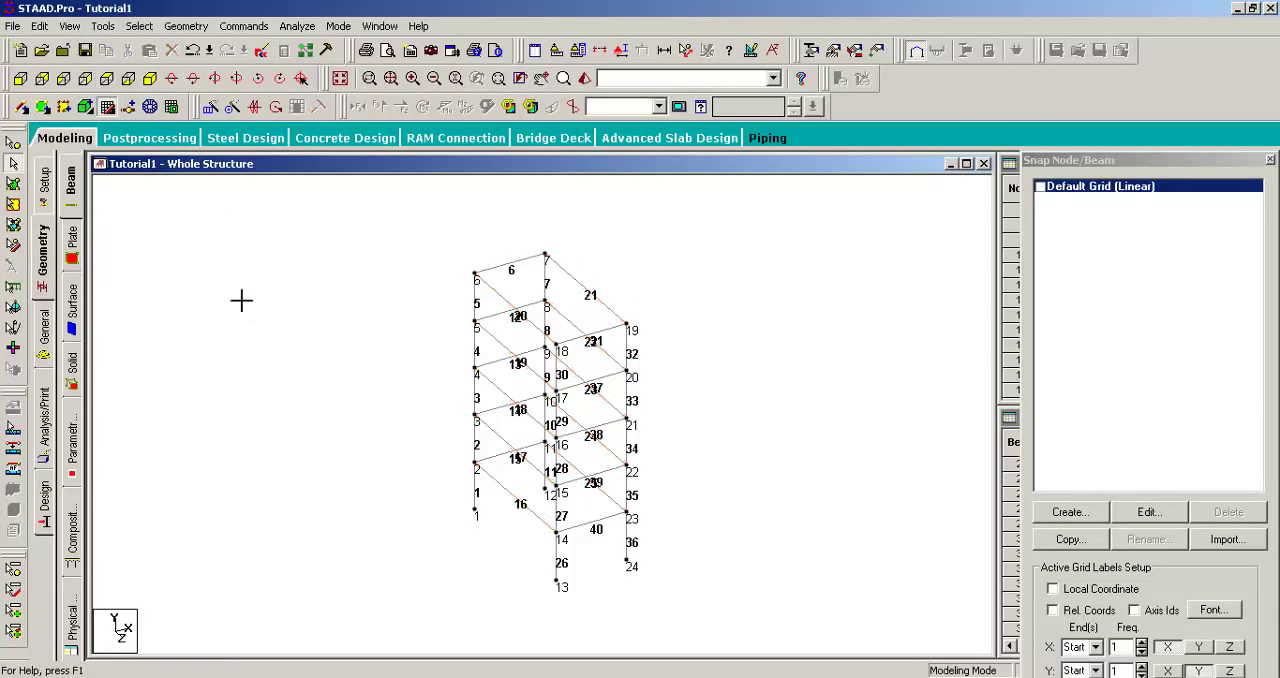
Step: Select all beams parallel to the Z axis at once
left_click(138, 27)
mouse_move(257, 352)
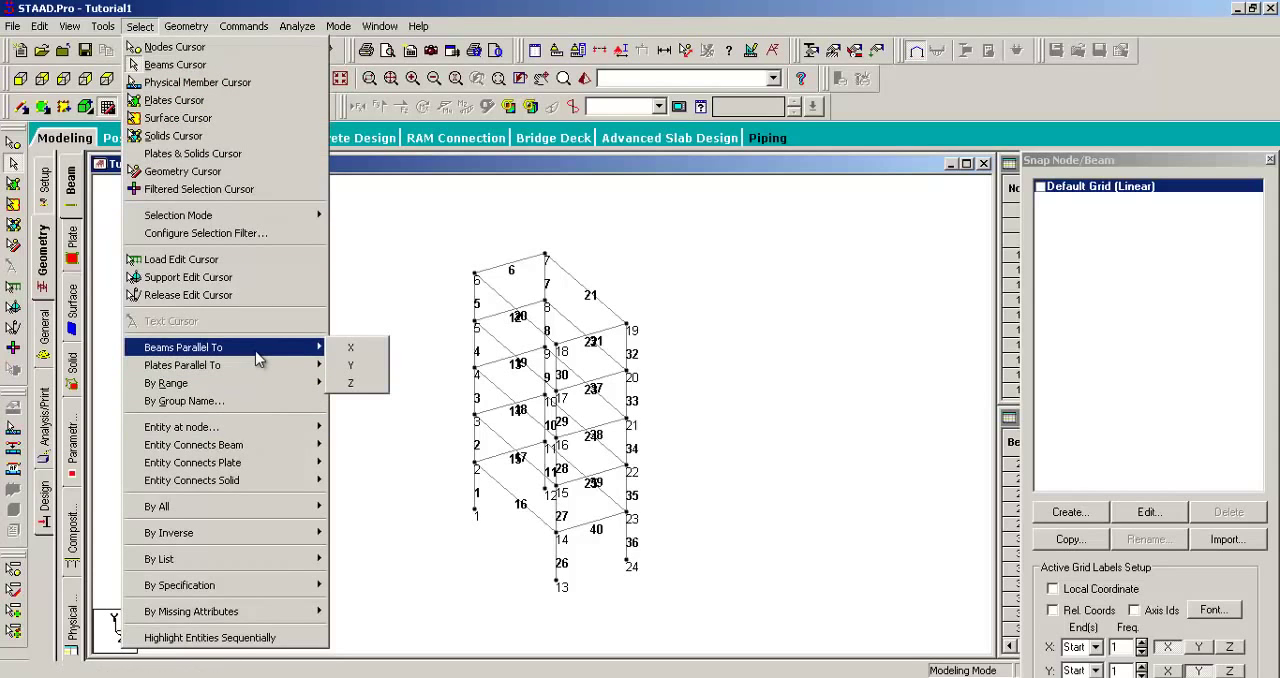
left_click(350, 383)
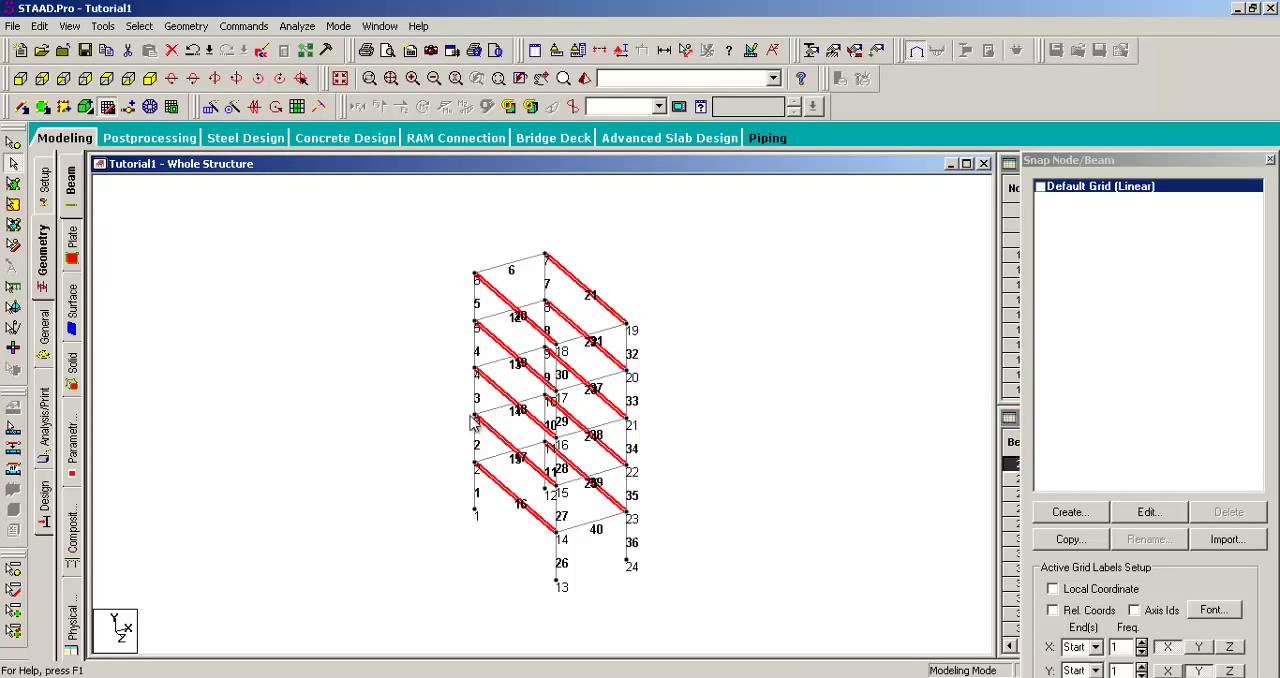
mouse_move(651, 420)
middle_mouse_down()
mouse_move(763, 431)
mouse_move(520, 412)
middle_mouse_up()
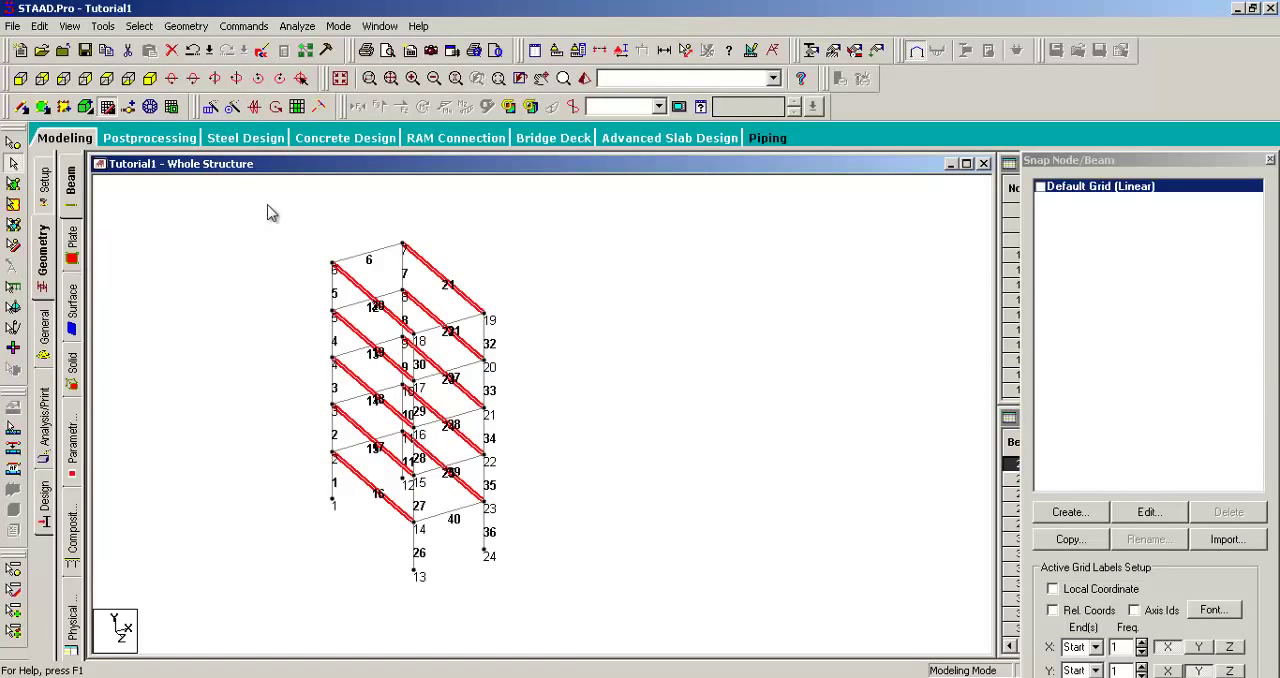
Step: Repeat the Beams Parallel To selection for the Z axis
left_click(138, 26)
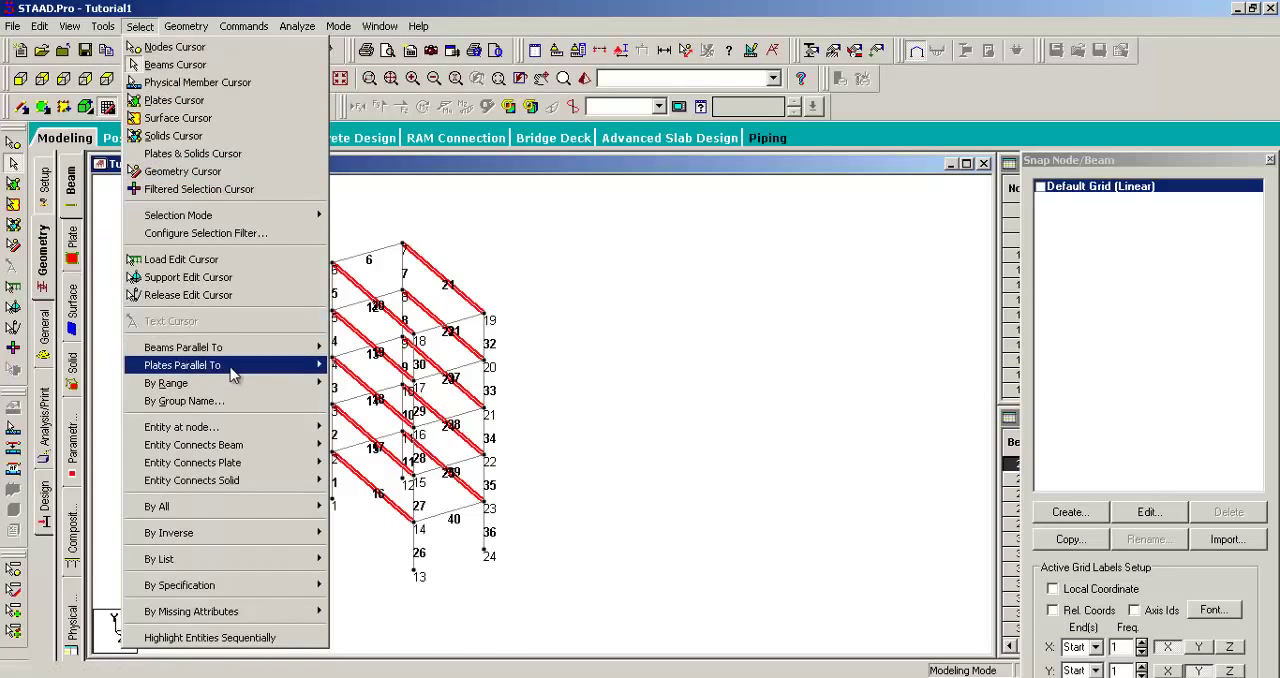
mouse_move(186, 26)
mouse_move(140, 26)
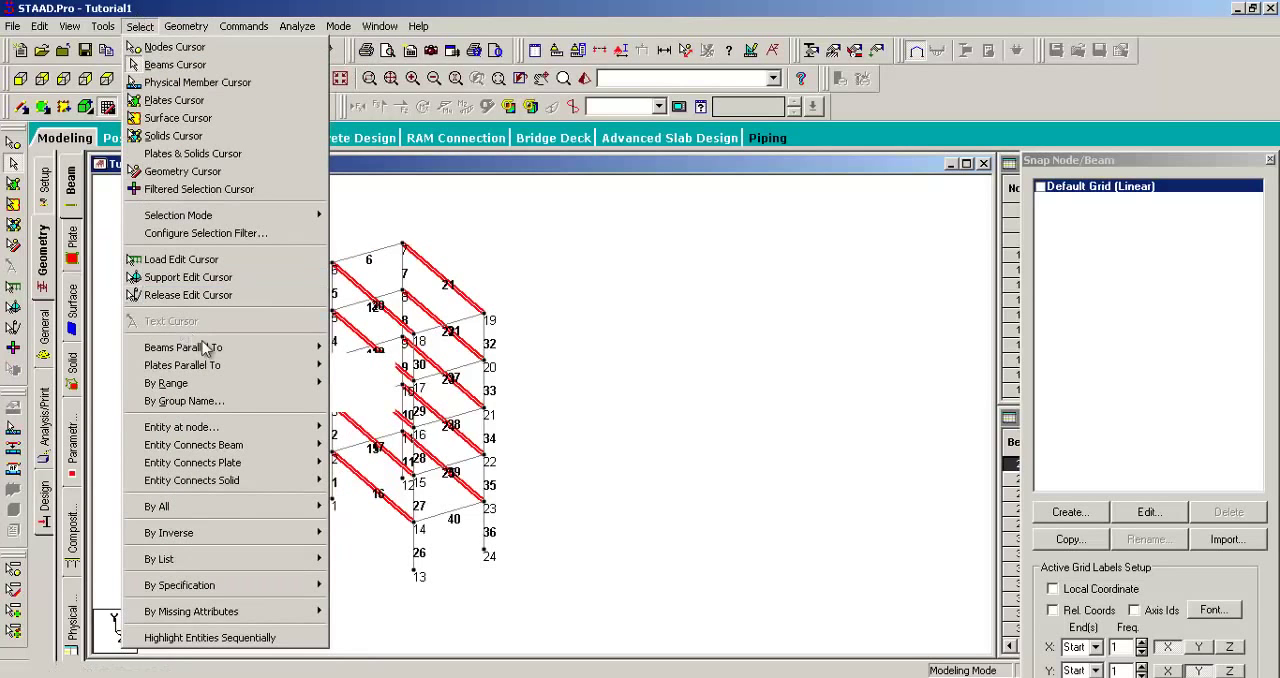
mouse_move(302, 352)
left_click(353, 382)
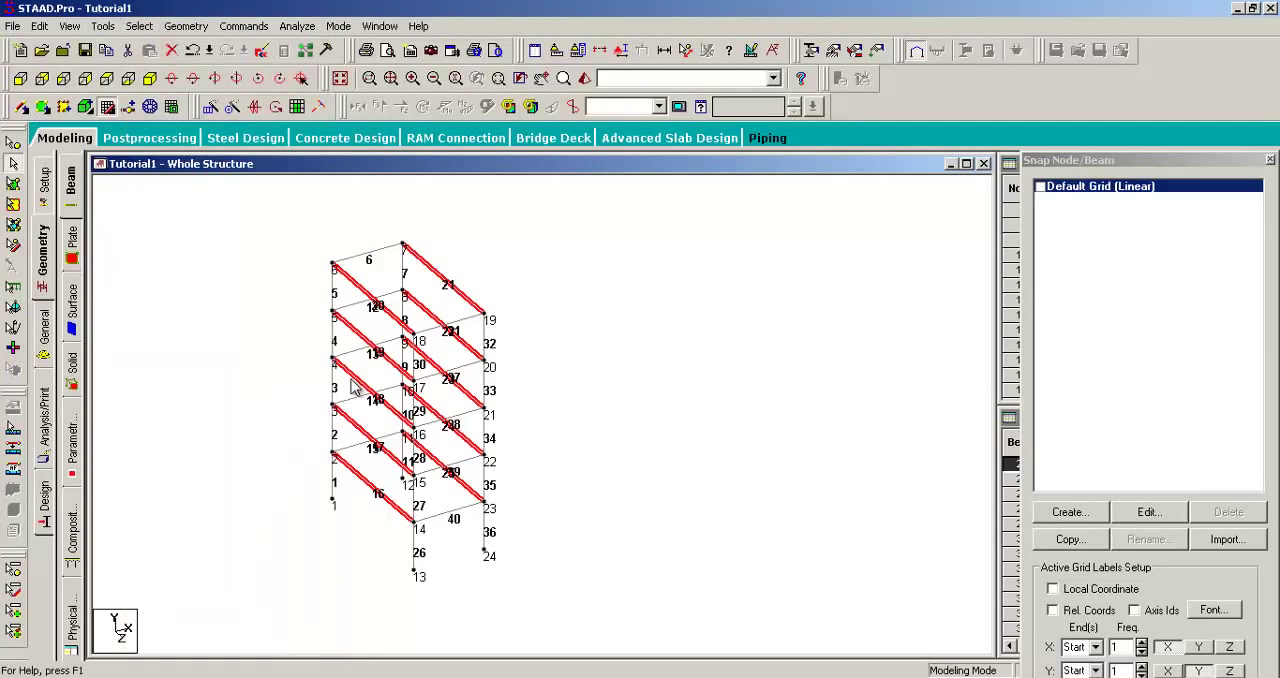
middle_click_drag(573, 358, 634, 363)
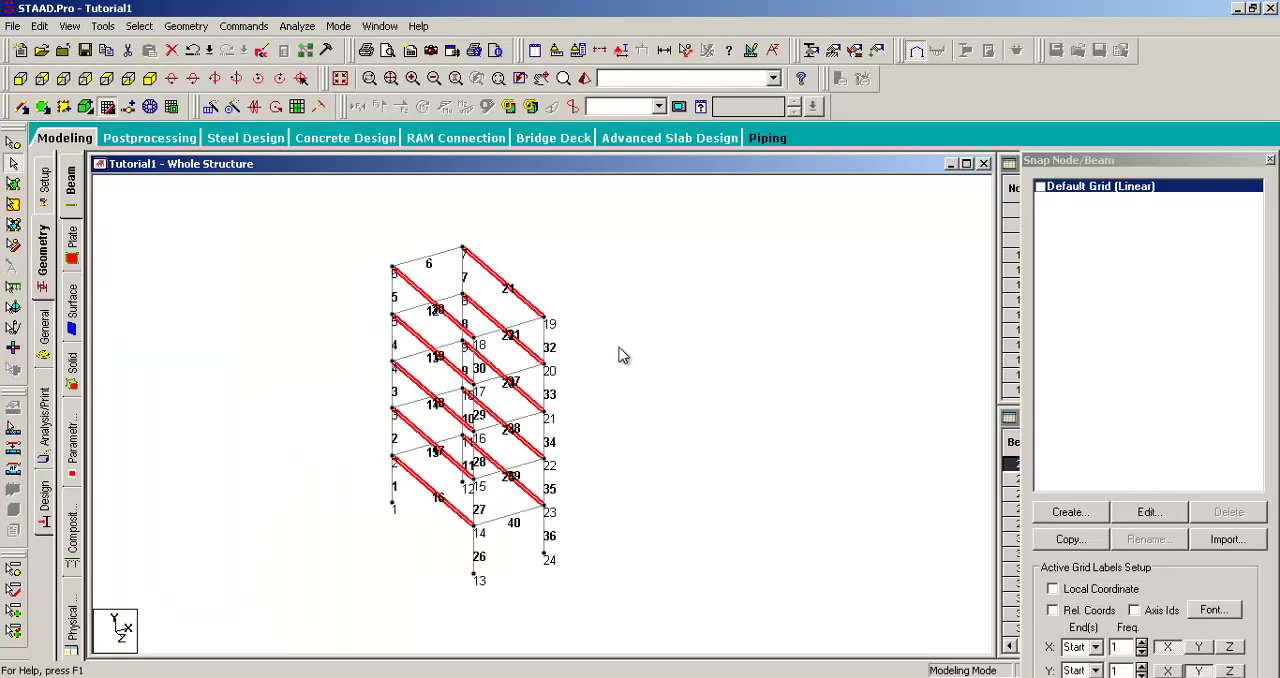
right_click(511, 288)
left_click(520, 5)
middle_click_drag(588, 319, 673, 333)
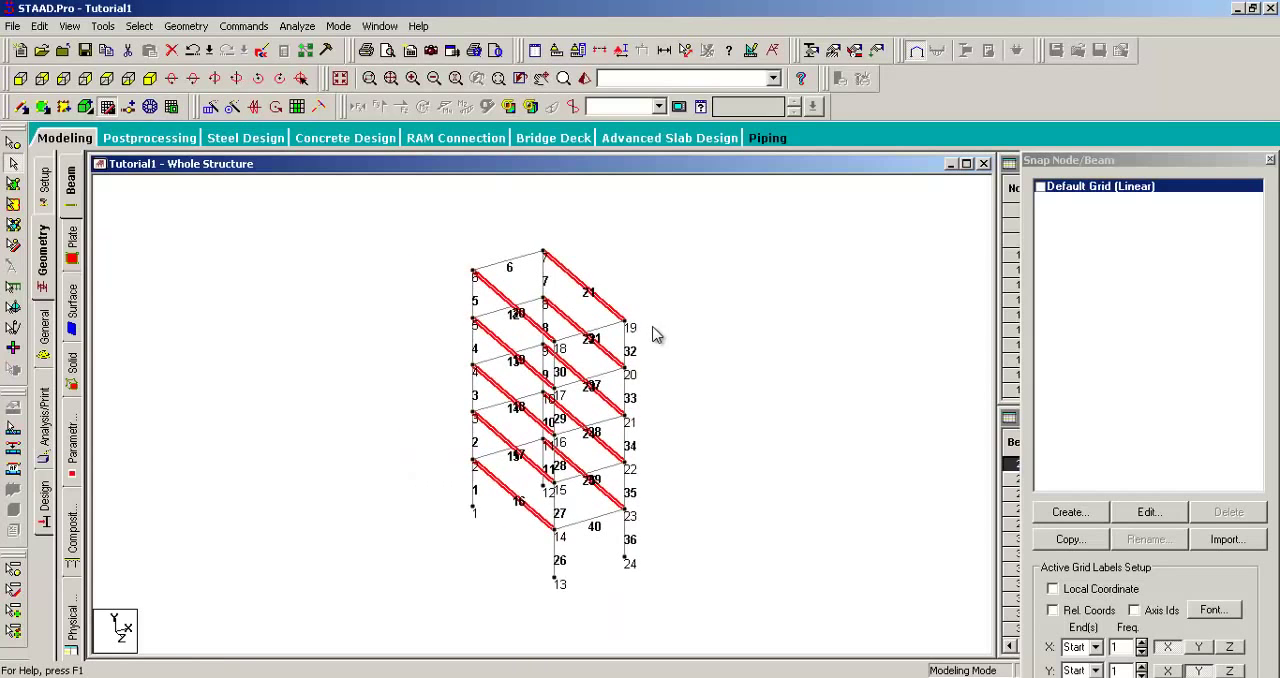
Step: Show only the selected Z-parallel beams in a rotated view of the frame, and clear their selection
key("Left")
key("Right")
key("Right")
key("Right")
key("Right")
key("Right")
key("Right")
key("Right")
key("Right")
key("Right")
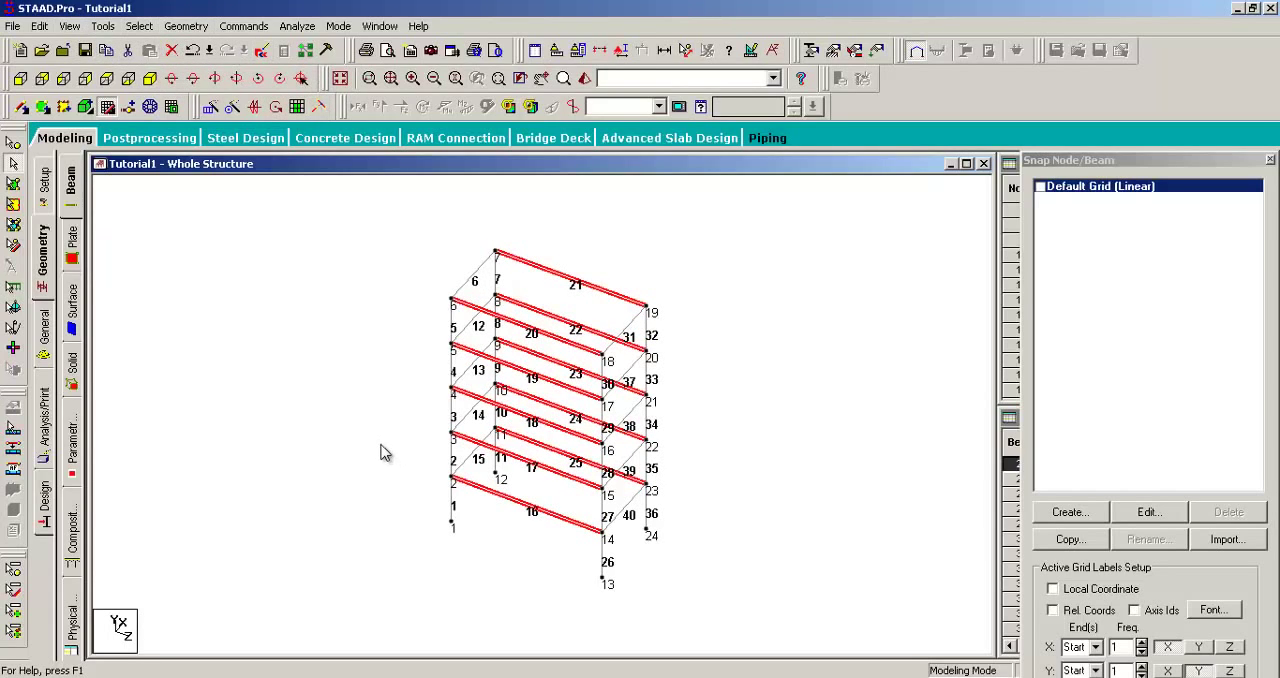
left_click(69, 26)
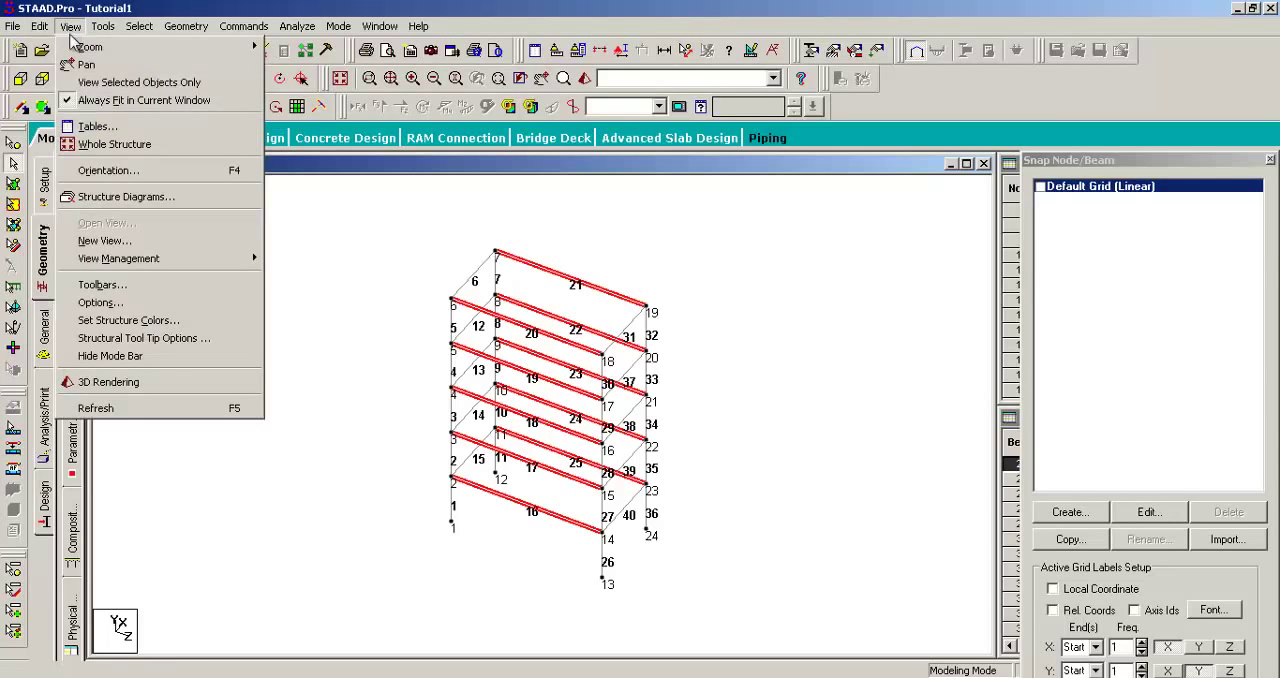
left_click(77, 86)
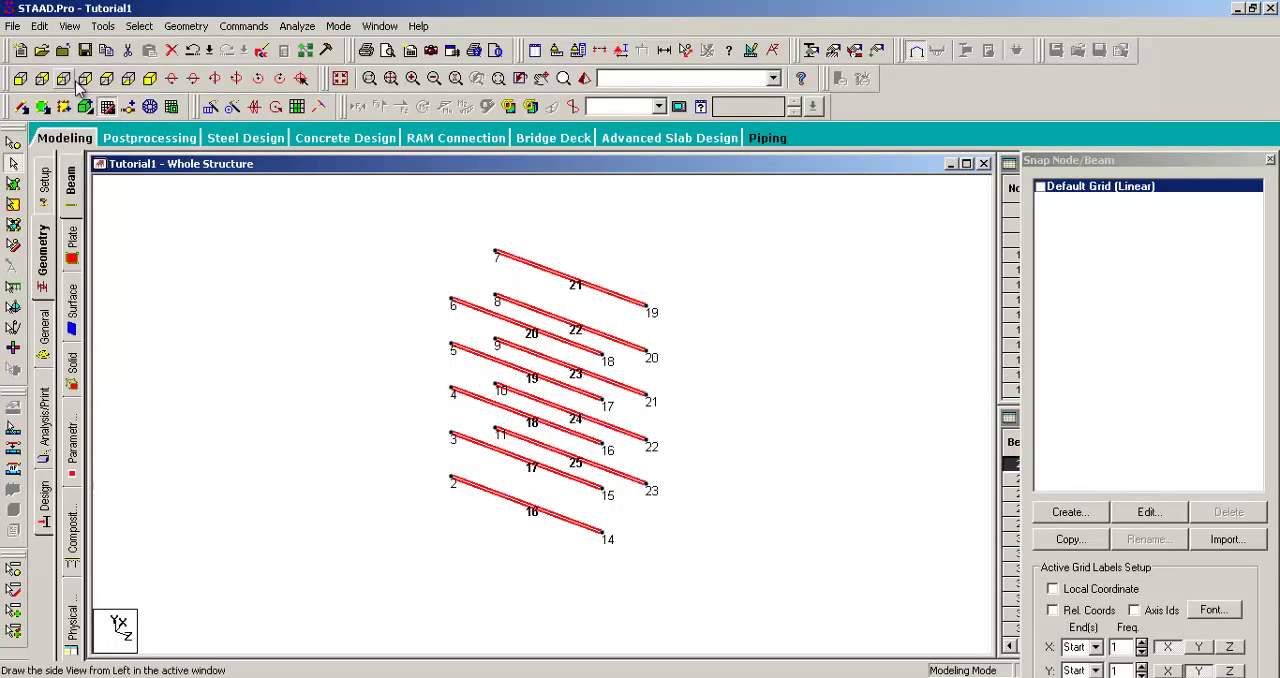
left_click(346, 298)
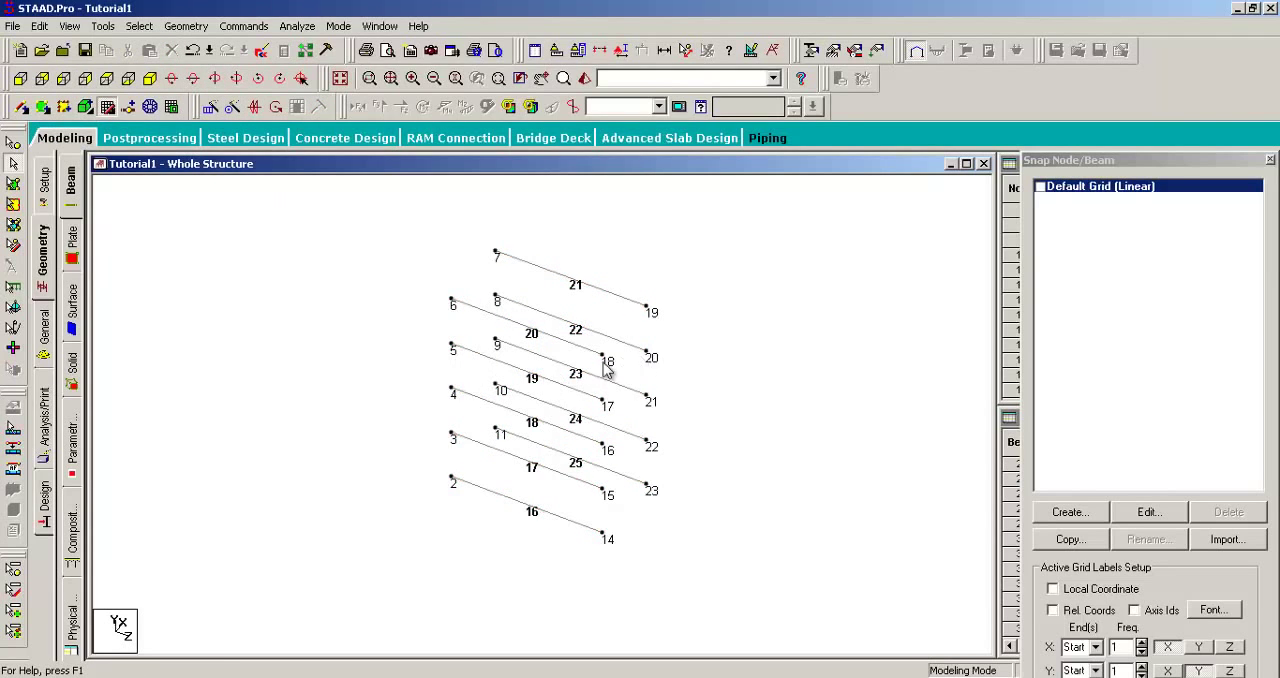
Step: Inspect the isolated Z-parallel beams, and turn off View Selected Objects Only to show the whole frame again
middle_click_drag(603, 361, 555, 367)
scroll(555, 367, "up", 2)
scroll(555, 367, "up", 4)
scroll(565, 293, "down", 4)
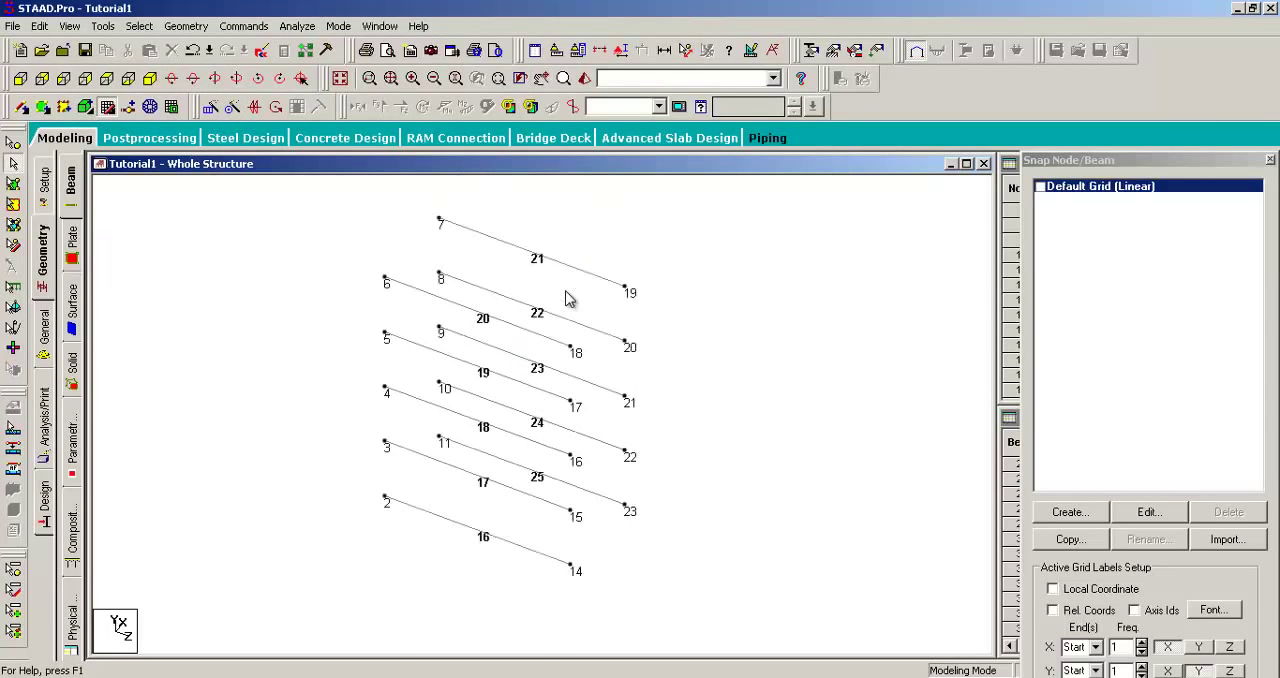
middle_click_drag(571, 257, 674, 279)
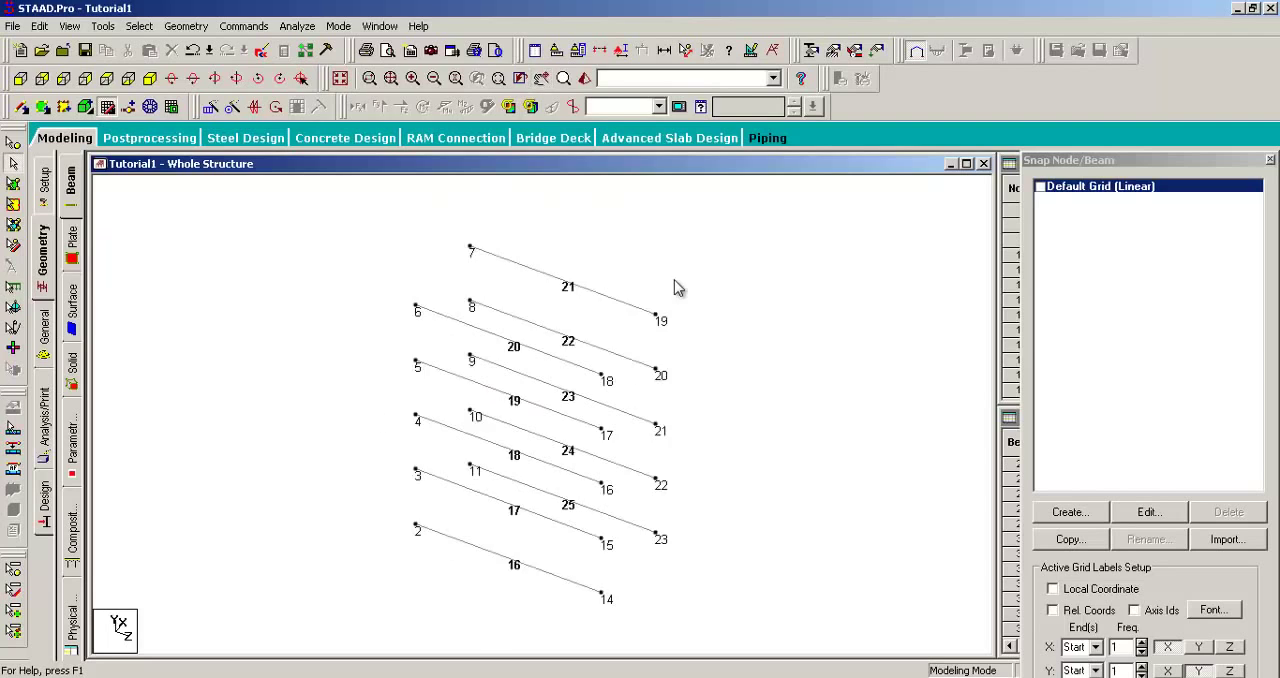
scroll(674, 279, "down", 2)
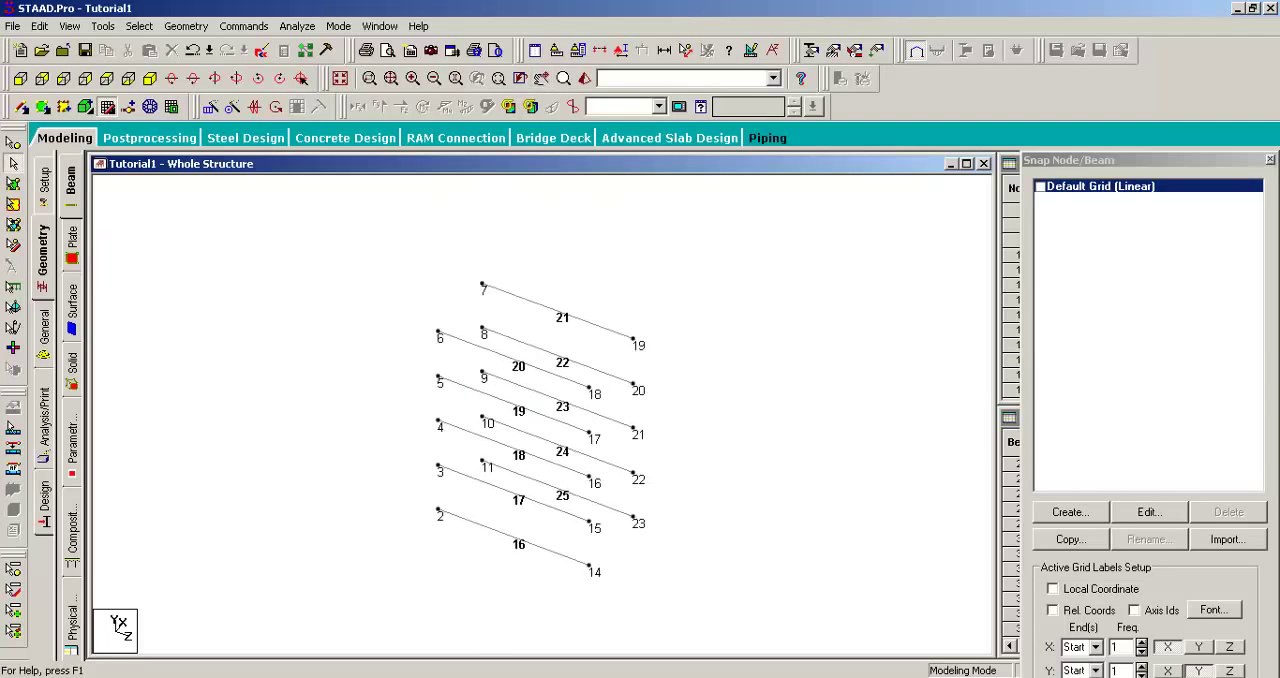
left_click(72, 26)
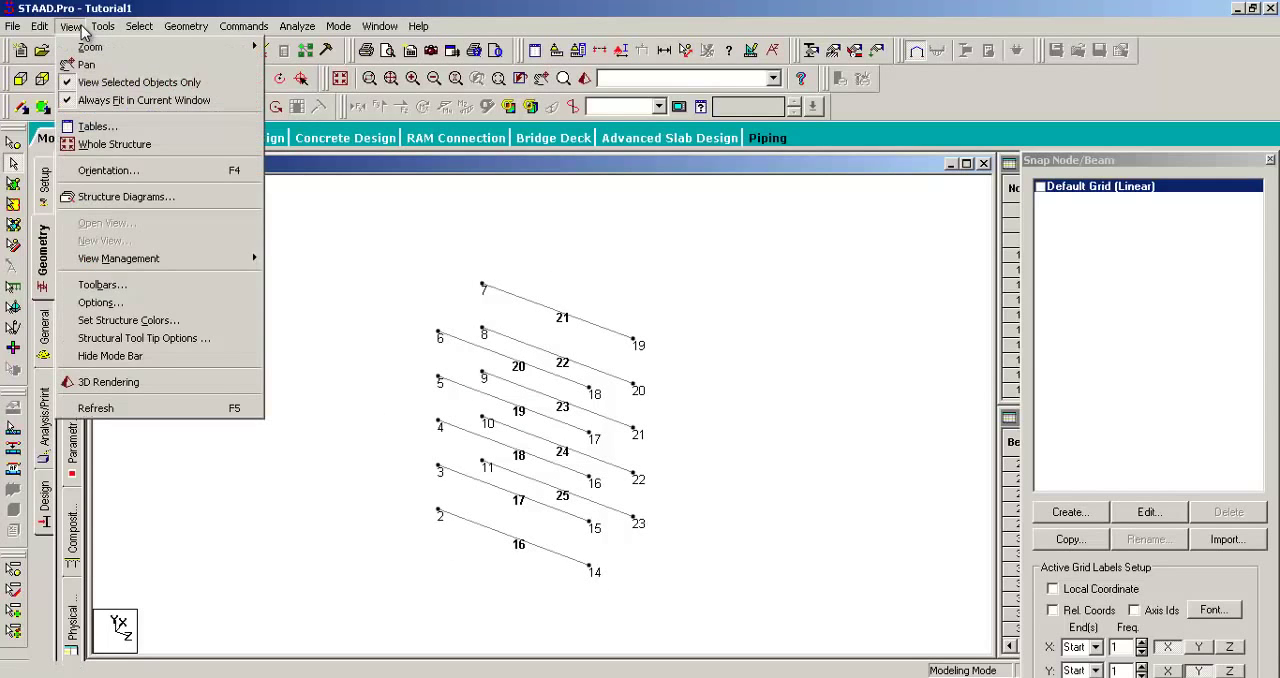
left_click(69, 88)
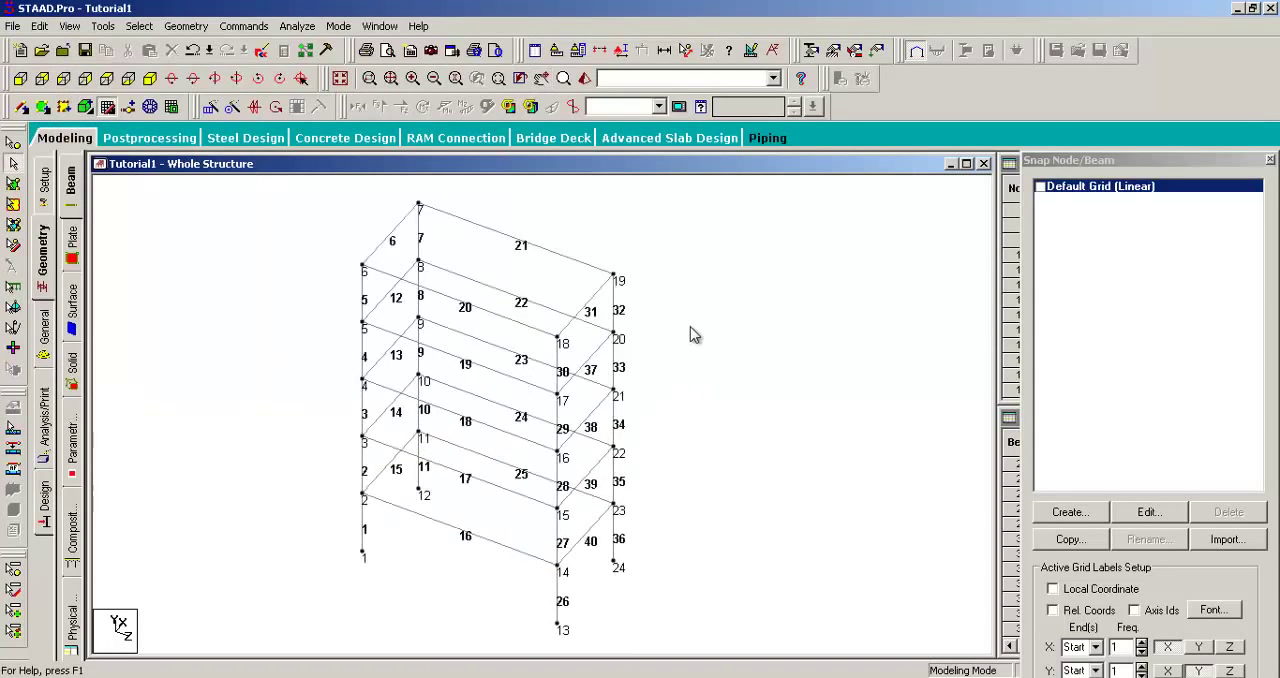
Step: Select beams 16, 27, 40 and 26 meeting at node 14, together with top beam 20
left_click(494, 537)
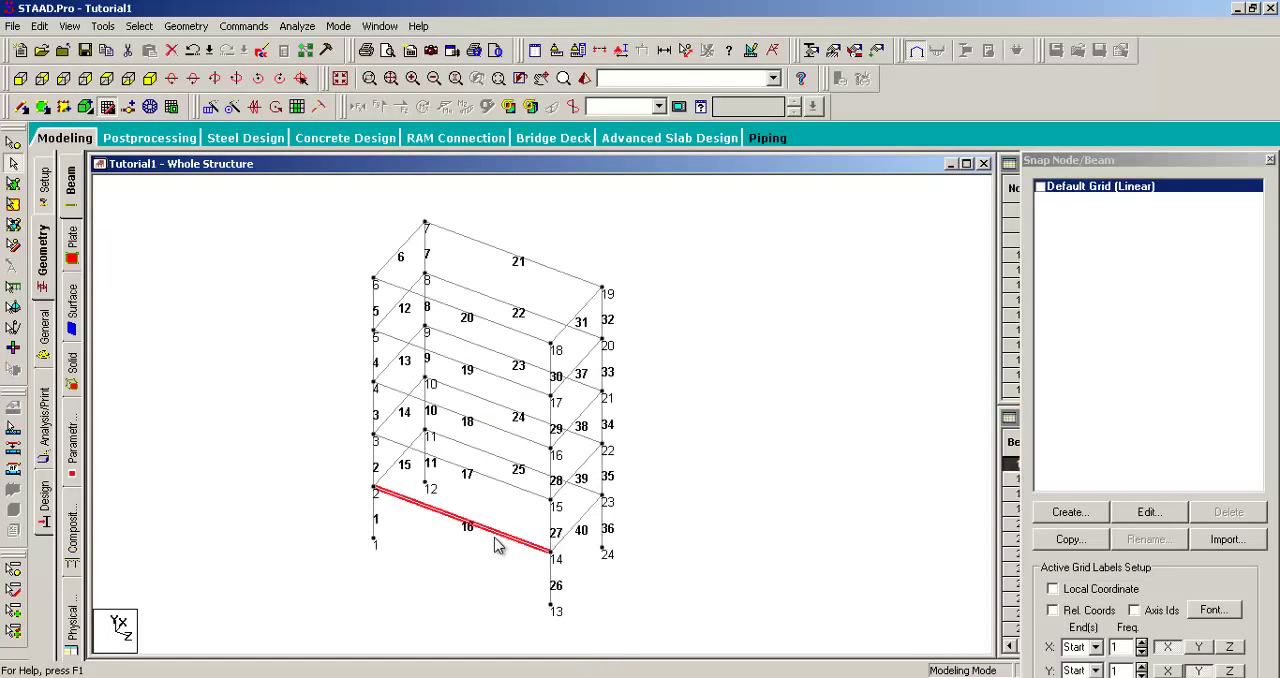
left_click(578, 522, "ctrl")
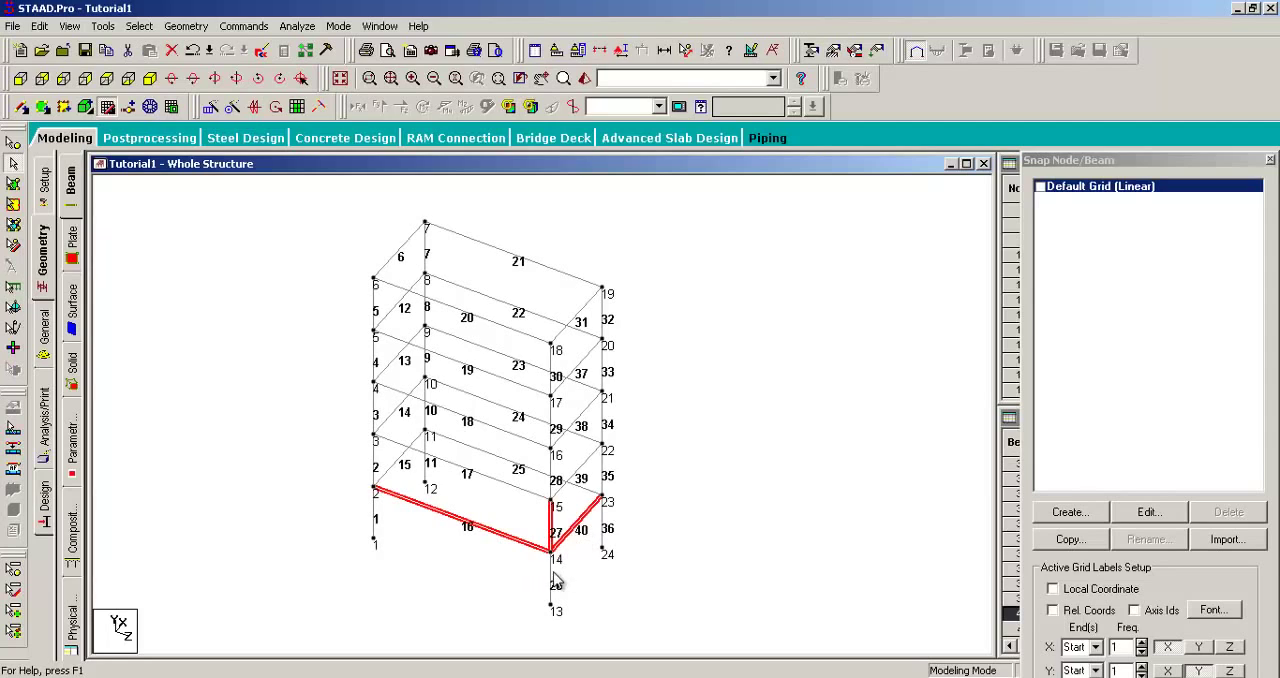
left_click(470, 320, "ctrl")
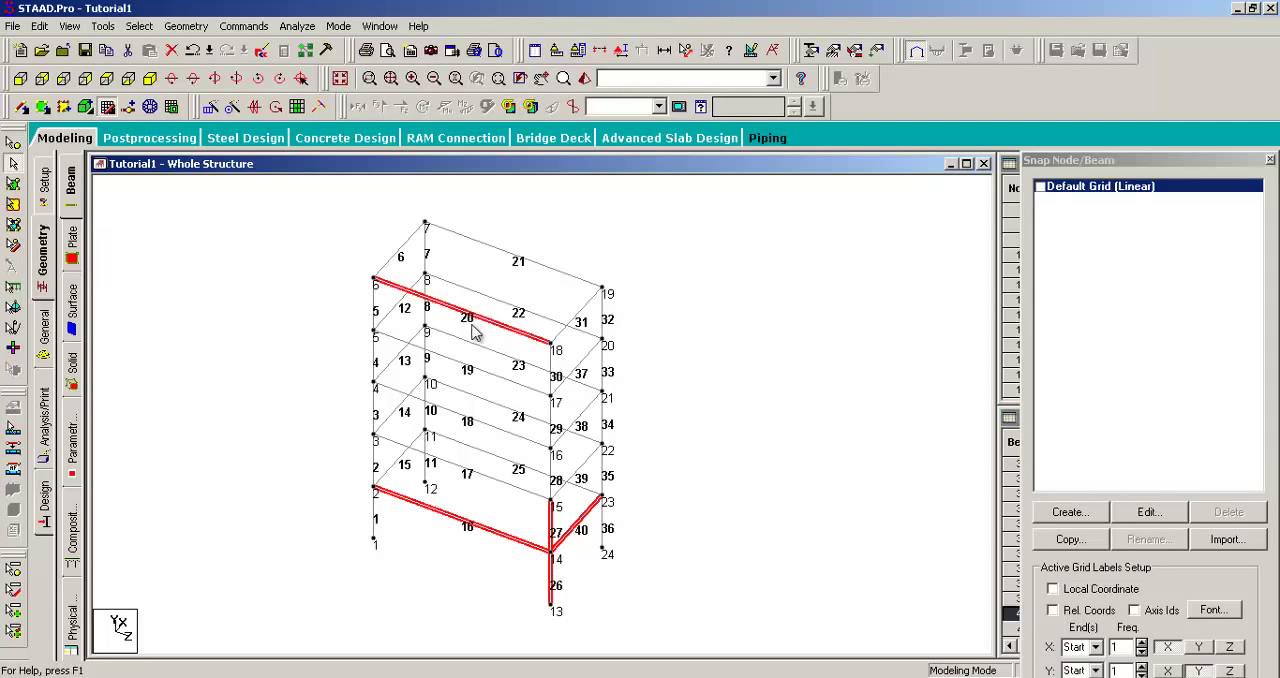
Step: Show only the selected beams 16, 20, 26, 27 and 40, and inspect them
left_click(70, 26)
left_click(100, 80)
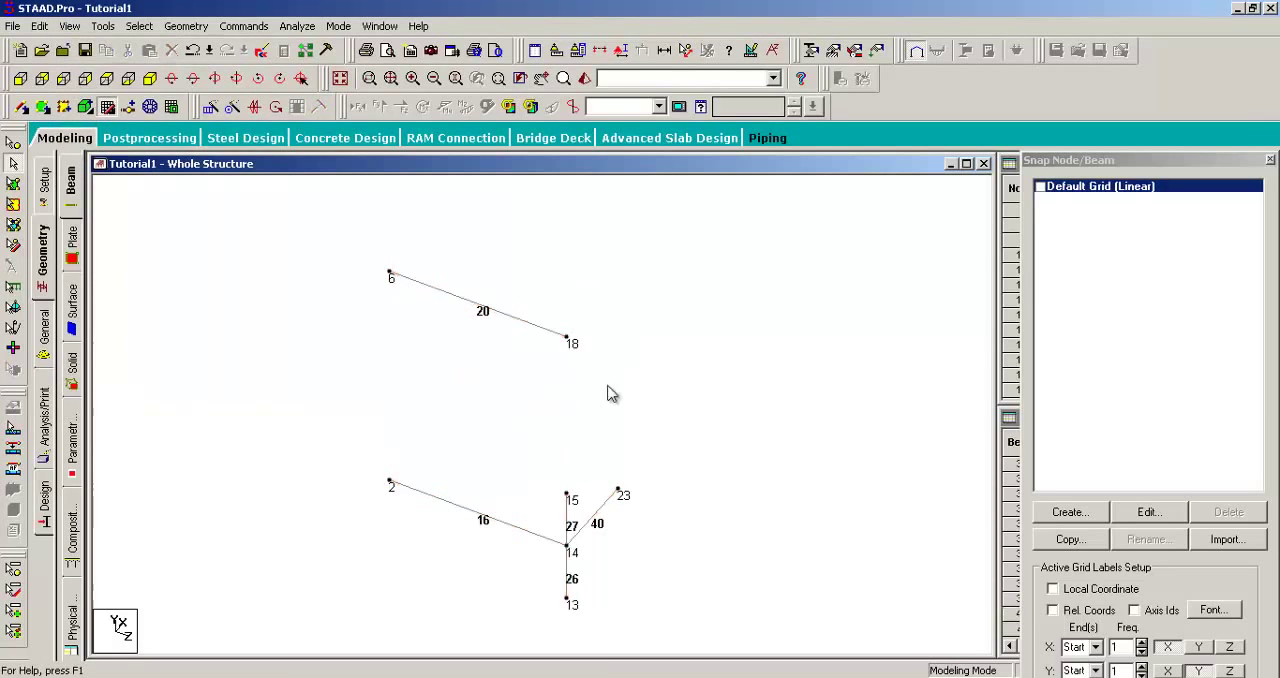
middle_click_drag(769, 421, 741, 405)
scroll(641, 347, "up", 6)
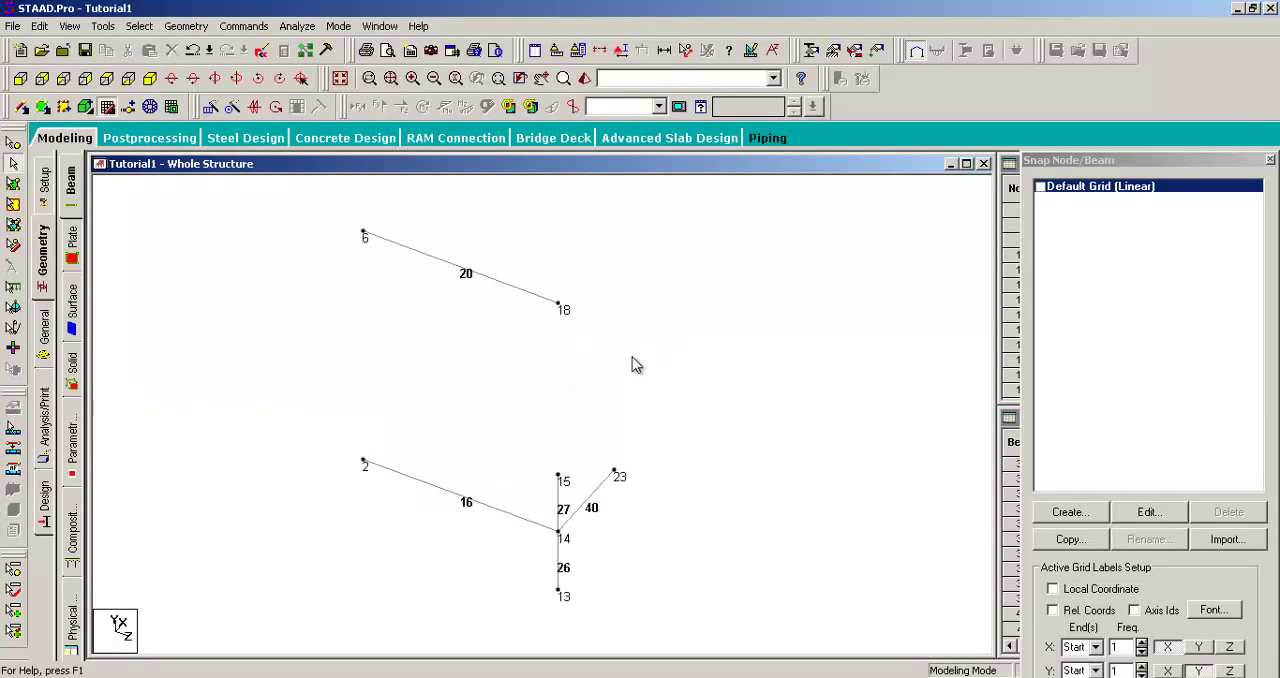
middle_click_drag(674, 322, 654, 375)
scroll(697, 395, "down", 1)
Step: Pick the isolated beams 20, 27, 26, 16 and 40 individually, and turn off View Selected Objects Only
left_click(484, 293)
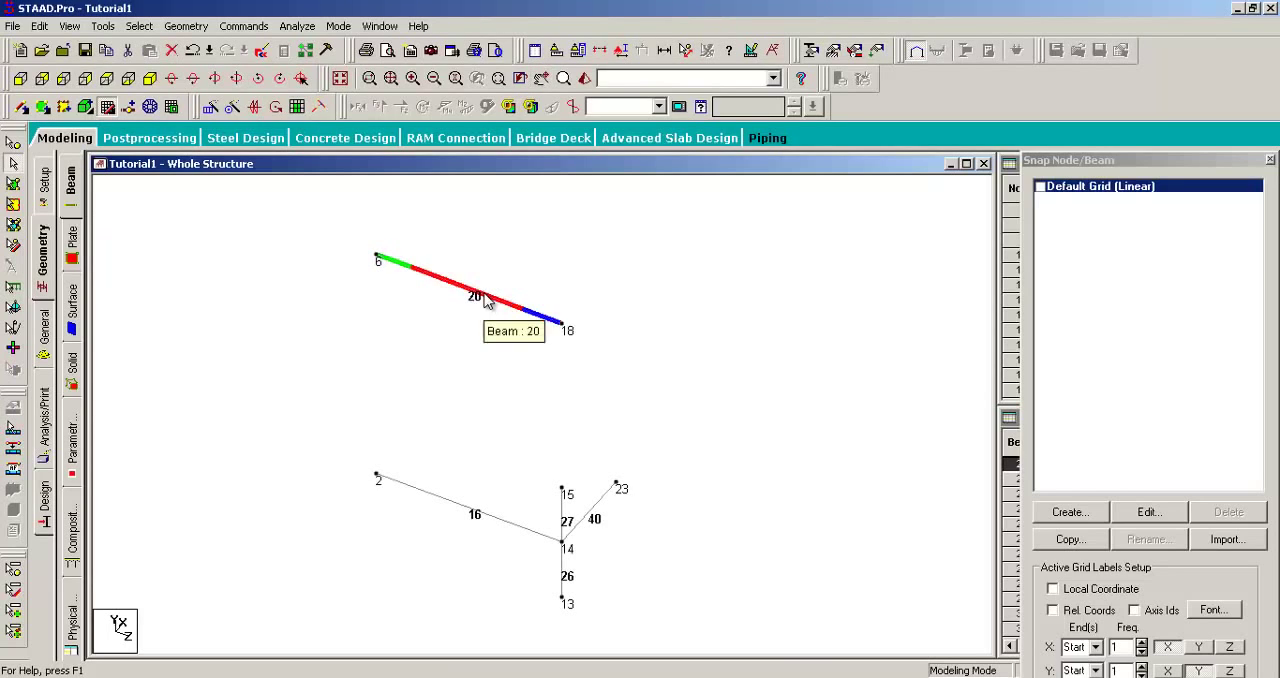
left_click(451, 346)
left_click(452, 291)
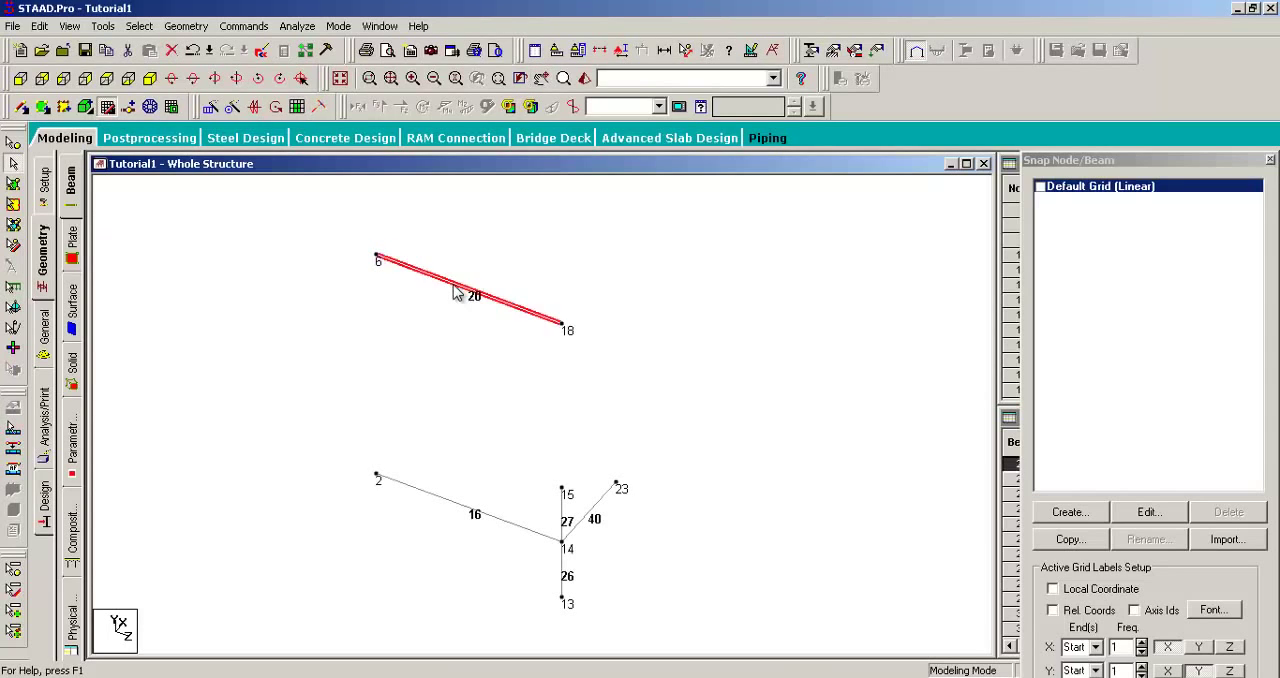
left_click(562, 518)
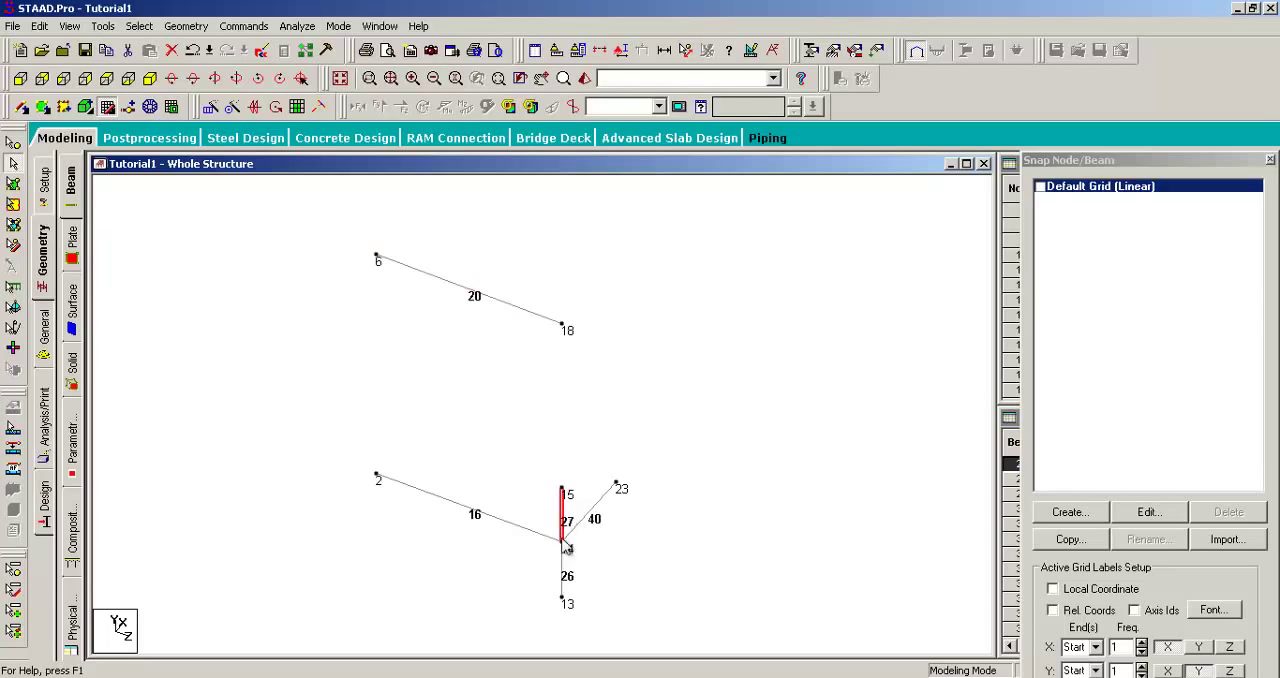
left_click(563, 575)
left_click(531, 532)
left_click(603, 511)
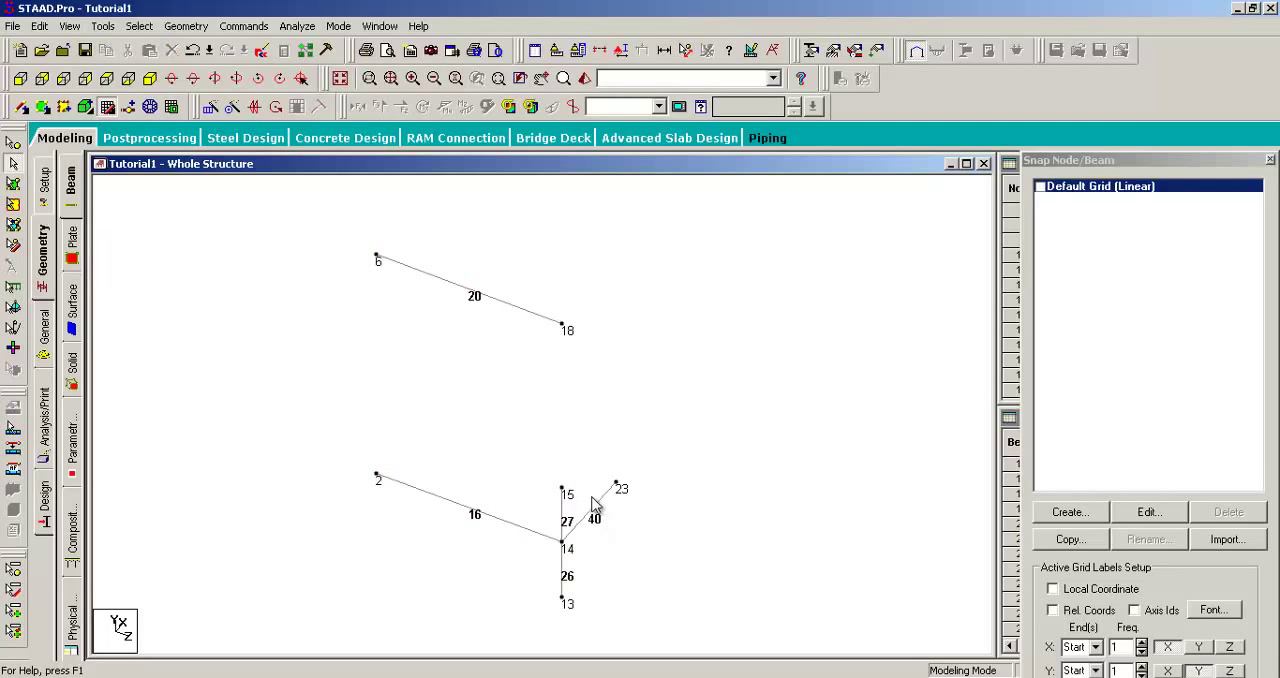
left_click(69, 26)
left_click(90, 81)
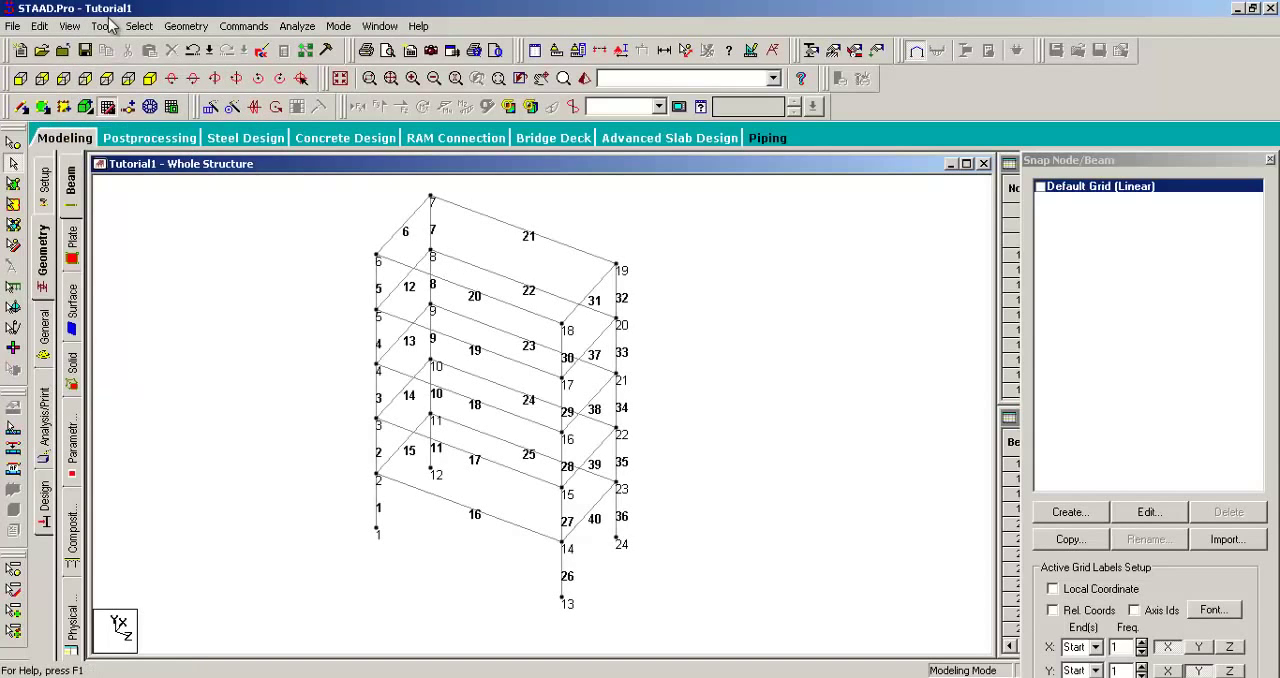
Step: Select all beams parallel to the Z axis and show only those beams
left_click(145, 28)
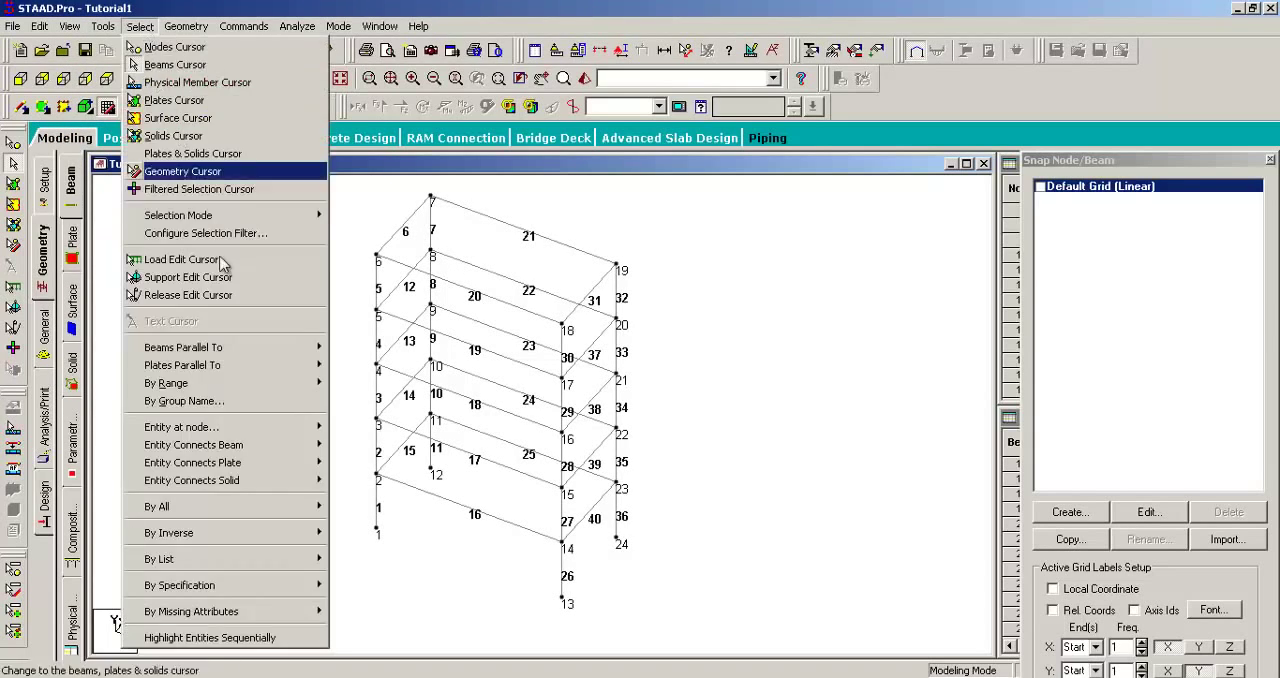
mouse_move(251, 347)
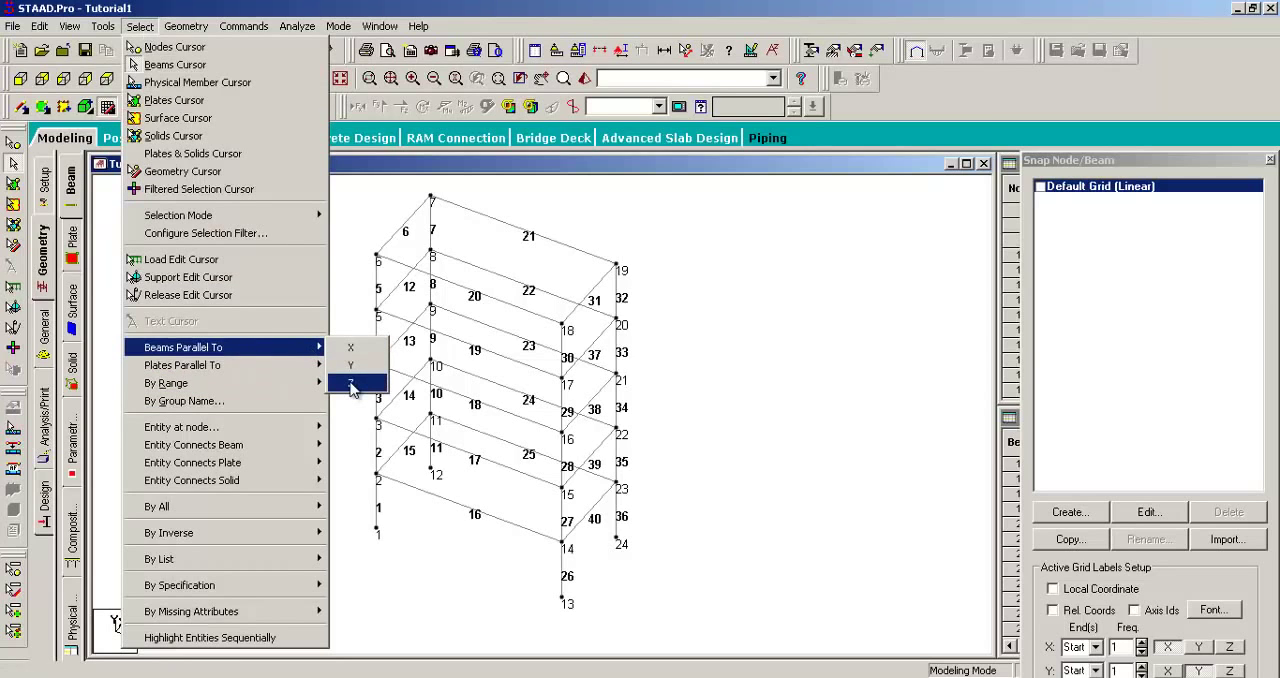
left_click(352, 386)
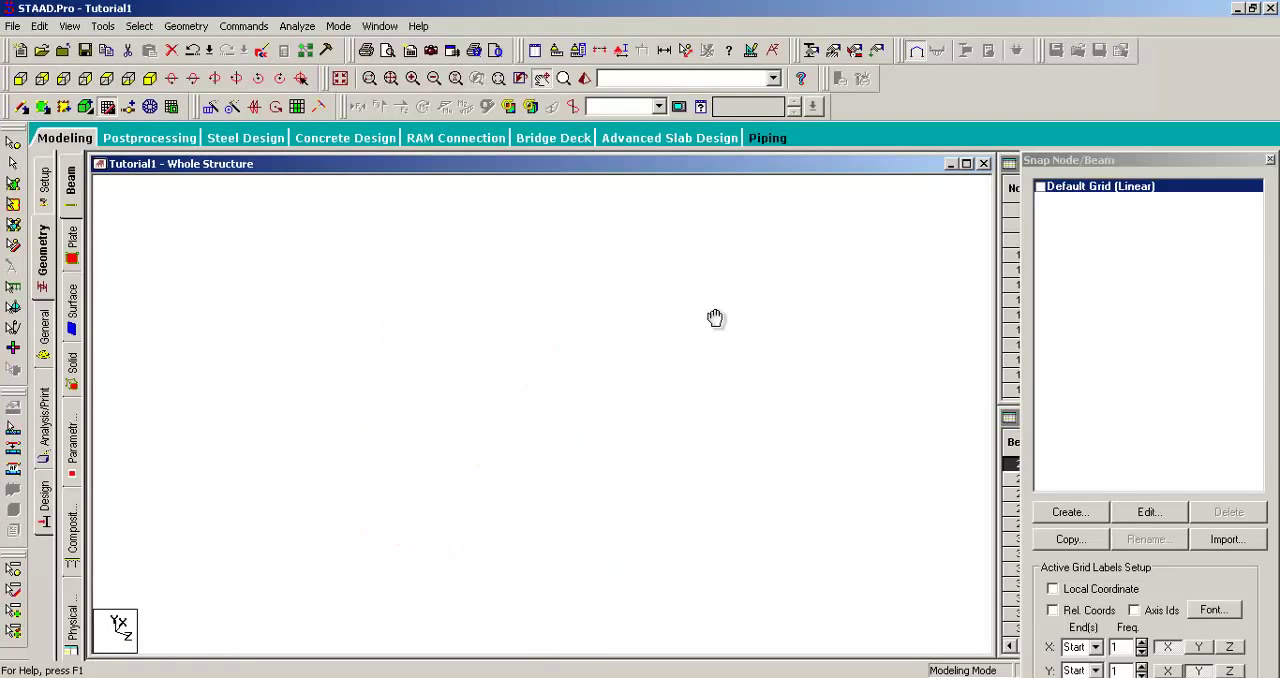
left_click(69, 26)
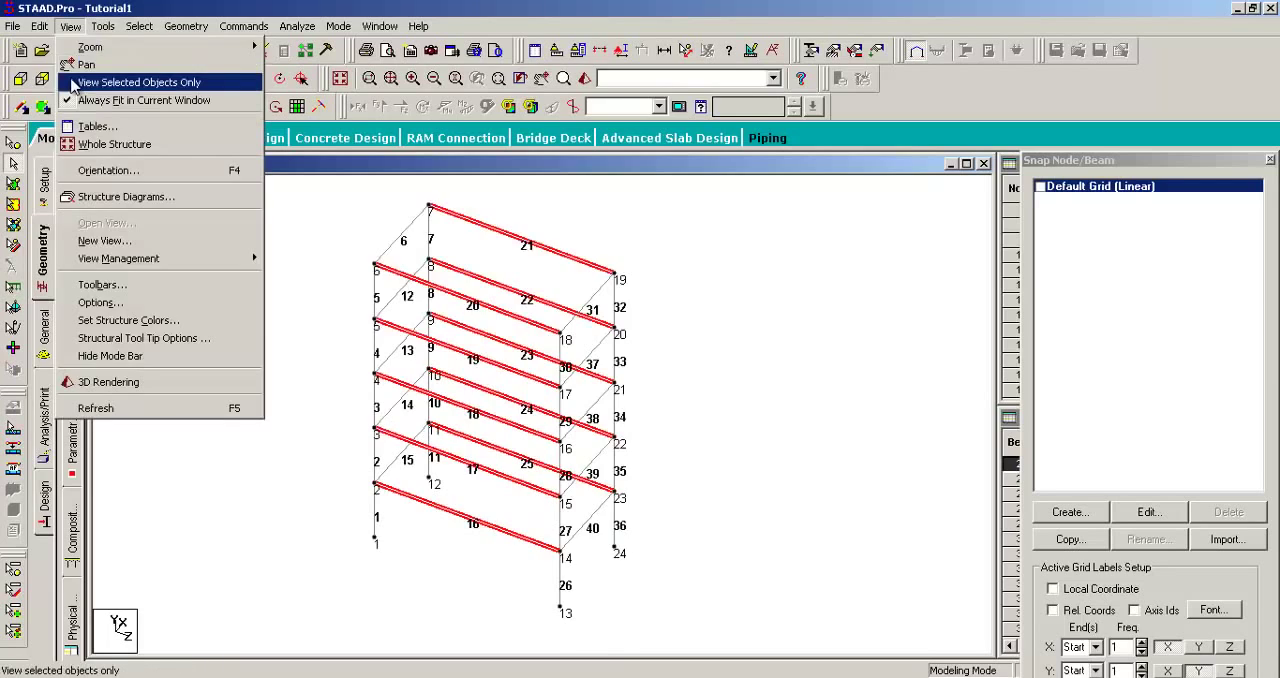
left_click(130, 80)
left_click(685, 346)
middle_click_drag(793, 241, 781, 293)
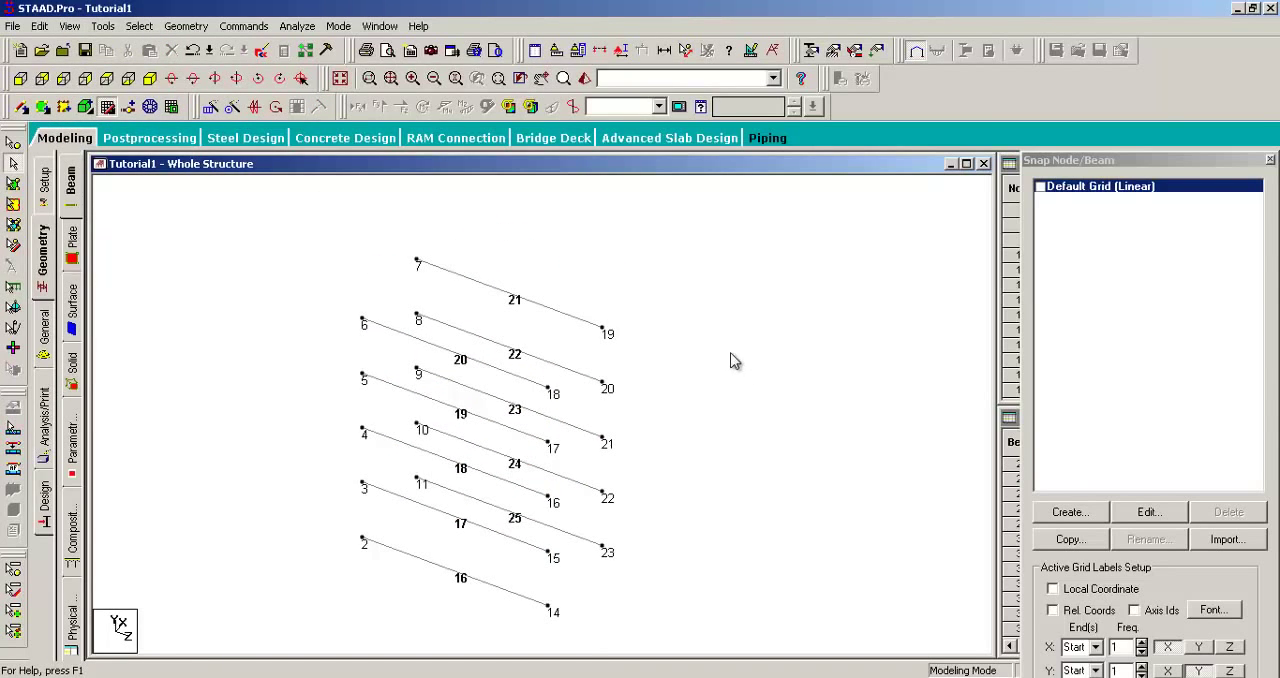
middle_click_drag(734, 360, 729, 325)
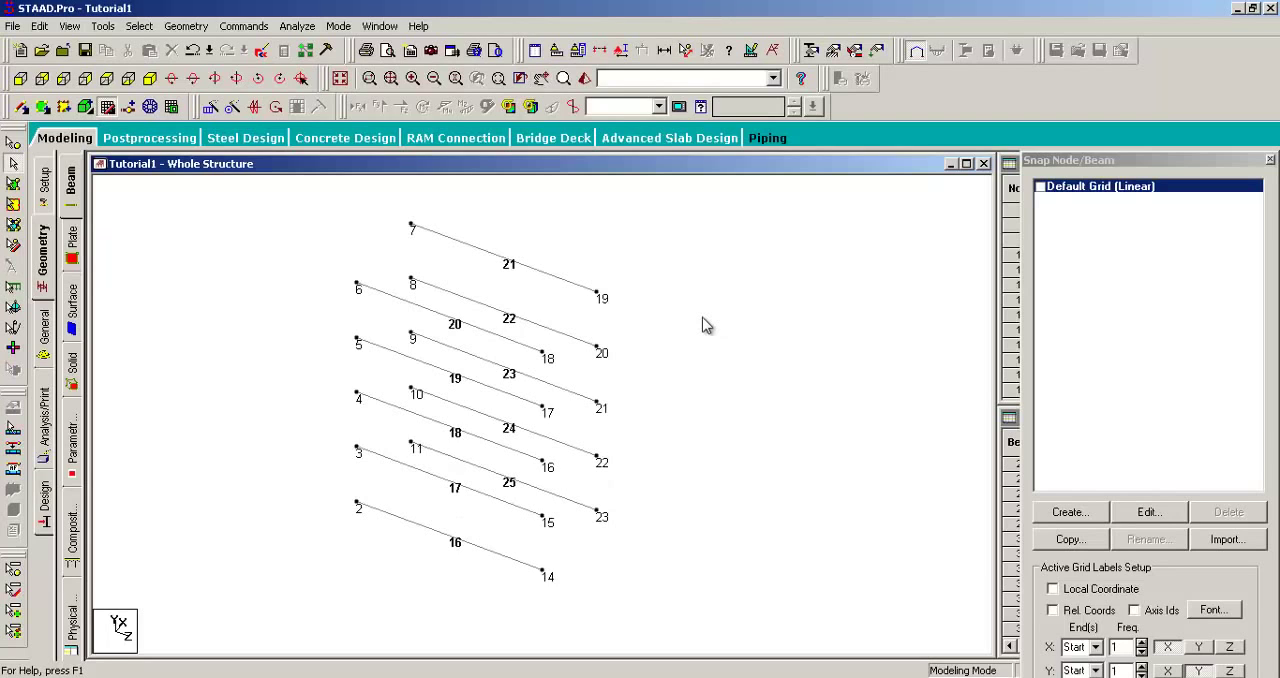
scroll(705, 323, "down", 1)
Step: Select all the isolated Z-parallel beams and insert a node at the mid point of each one
key("ctrl+a")
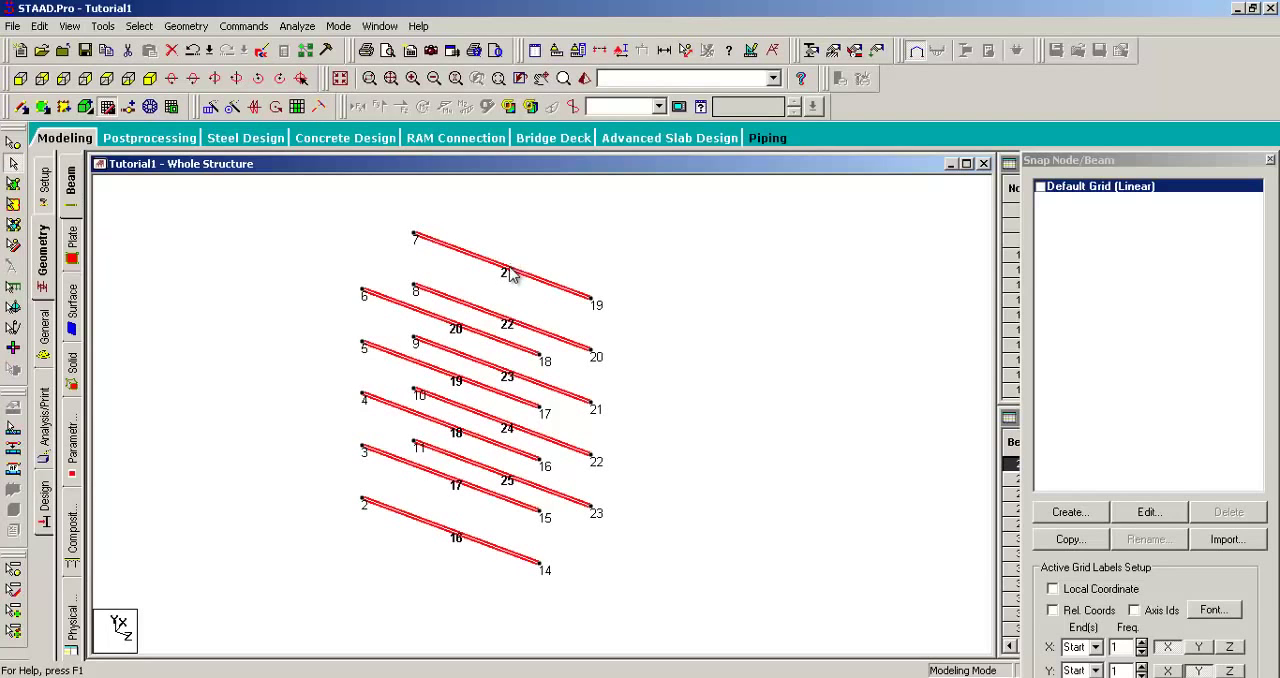
right_click(507, 269)
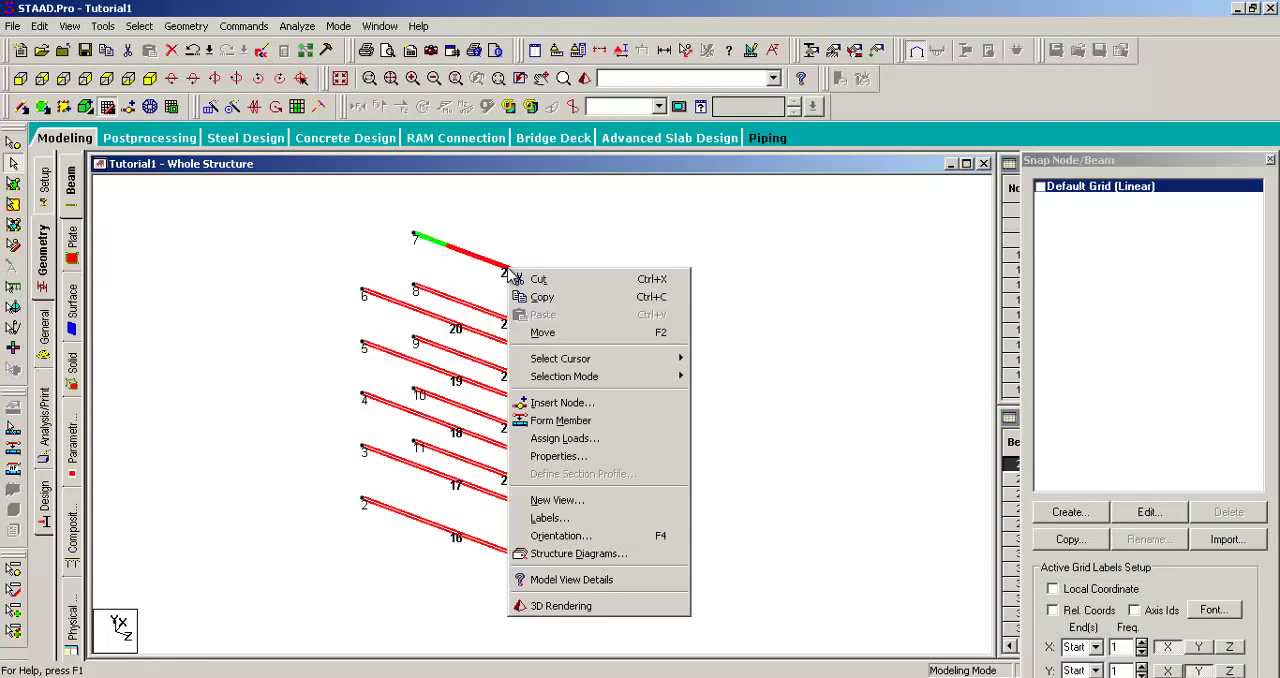
left_click(561, 403)
left_click_drag(636, 244, 795, 248)
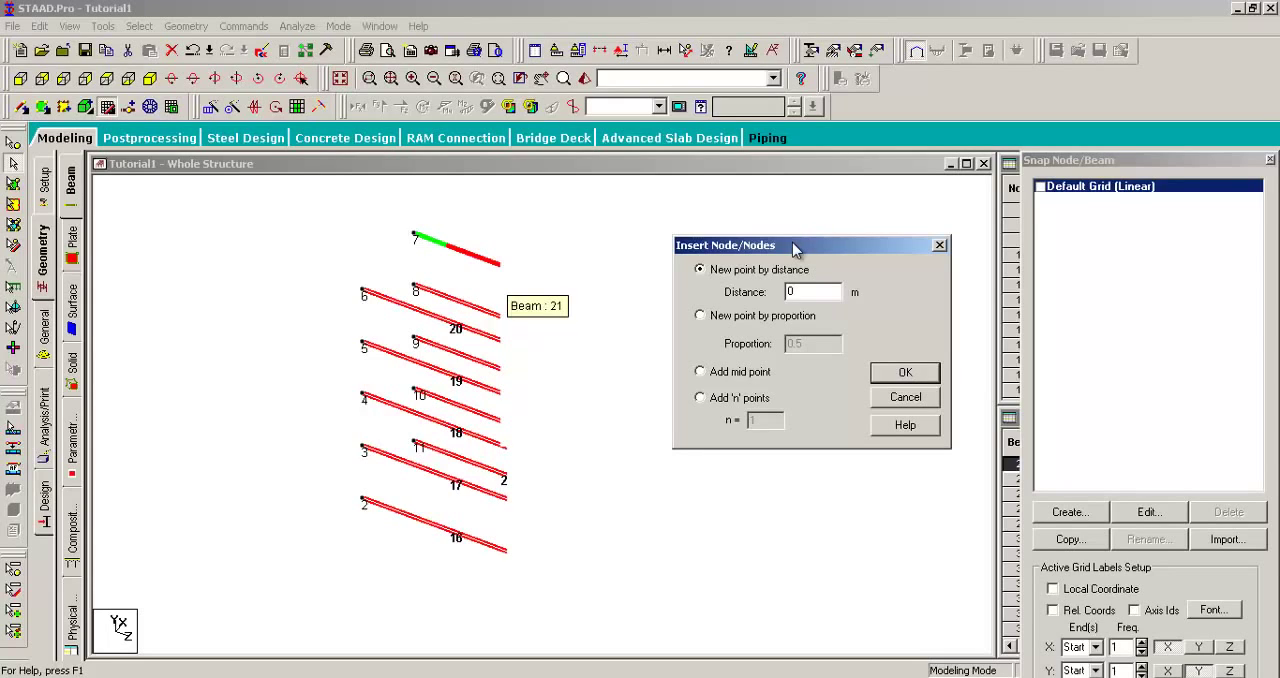
left_click(700, 372)
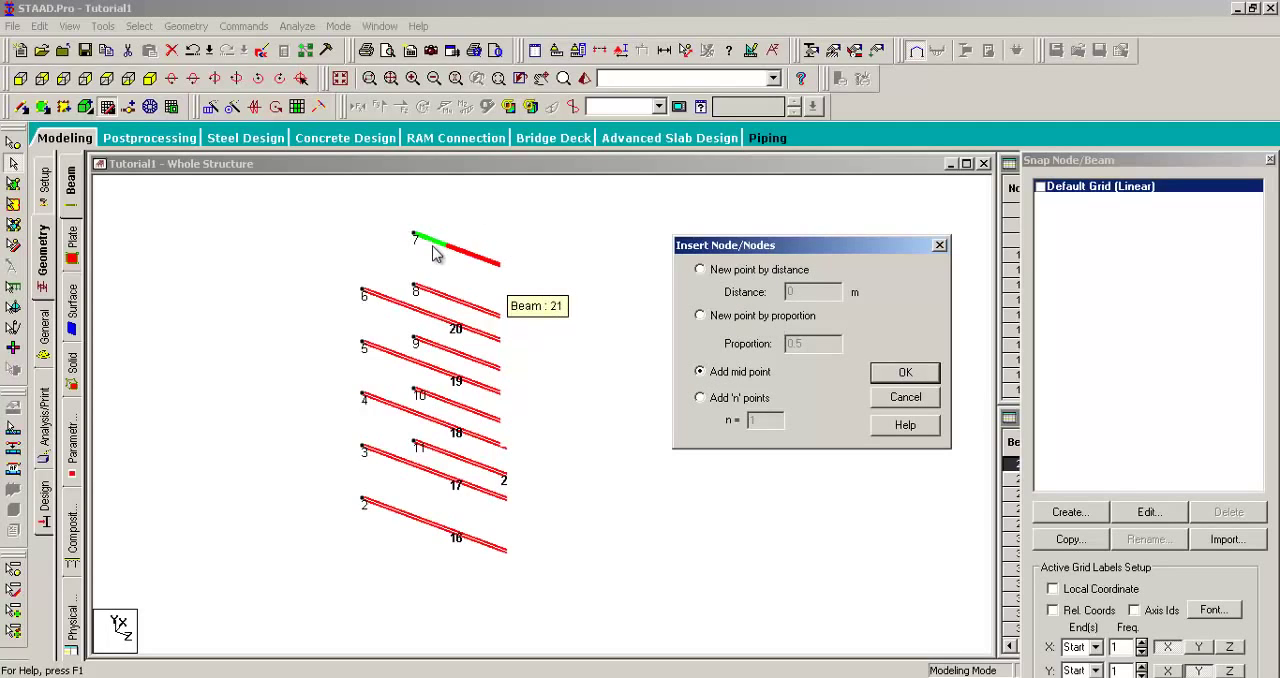
left_click(735, 398)
left_click(729, 375)
left_click(904, 373)
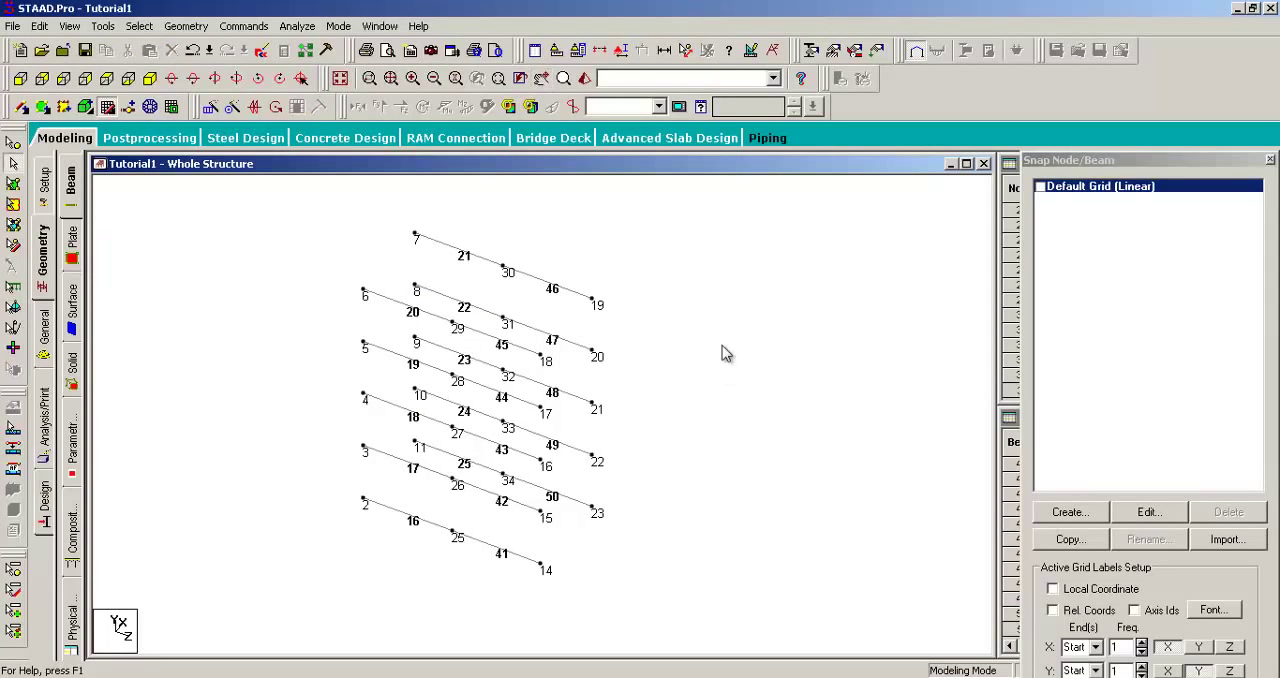
Step: With the Nodes Cursor, window-select all the nodes, the mid-span nodes and each set of end nodes, and clear the selection
left_click(12, 143)
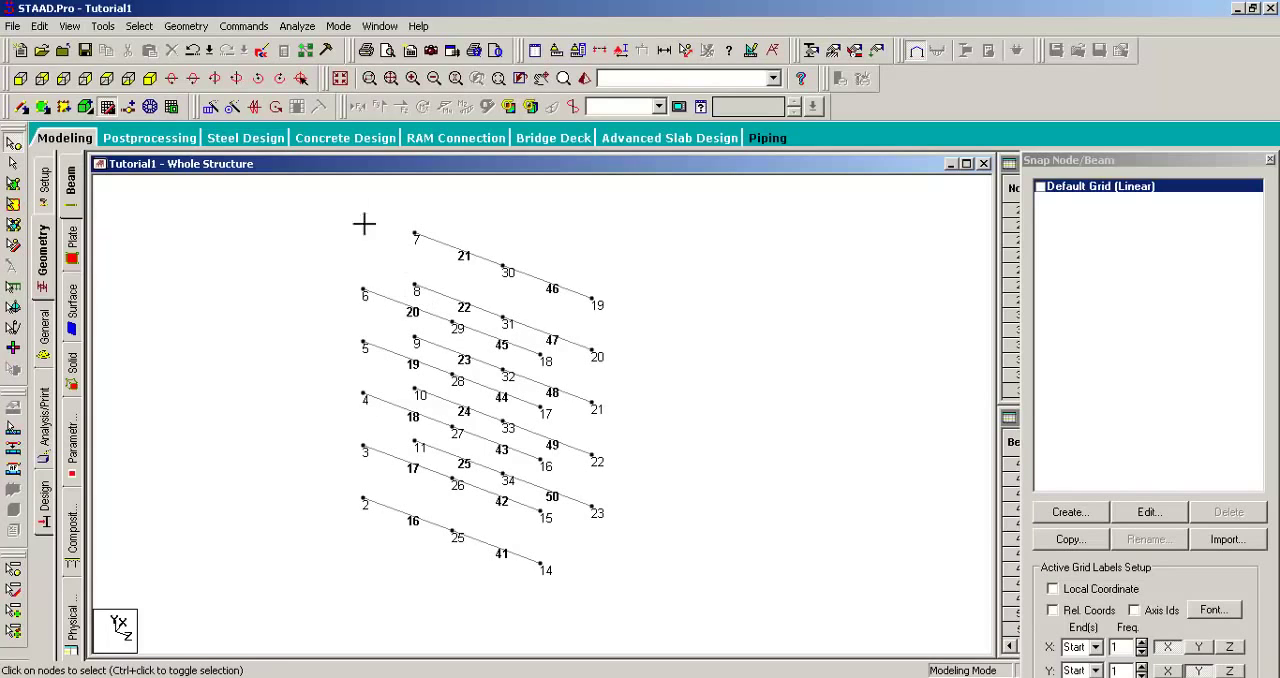
left_click_drag(363, 220, 736, 610)
left_click(700, 405)
left_click_drag(527, 229, 430, 596)
left_click_drag(662, 278, 540, 598)
left_click_drag(429, 217, 356, 586)
left_click(299, 269)
Step: With the Beams Cursor, pick the split beam halves one by one, from 21 and 46 down to 18 and 43
left_click(13, 162)
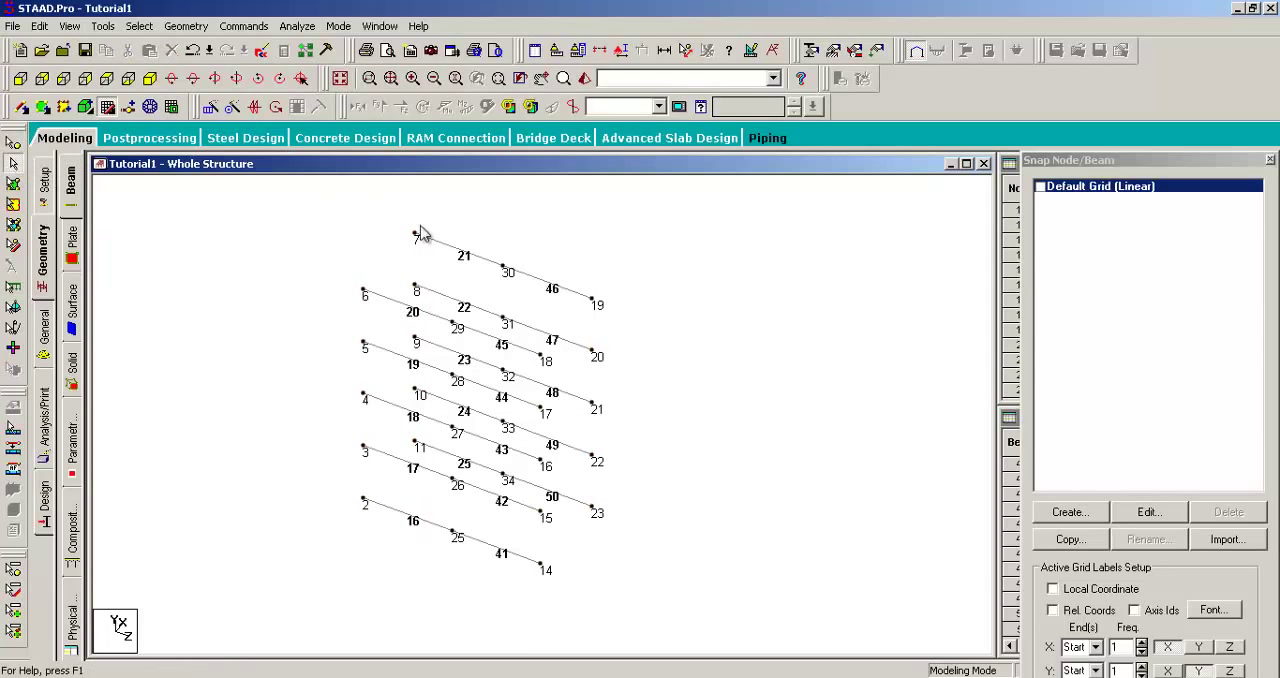
left_click(470, 258)
left_click(537, 285)
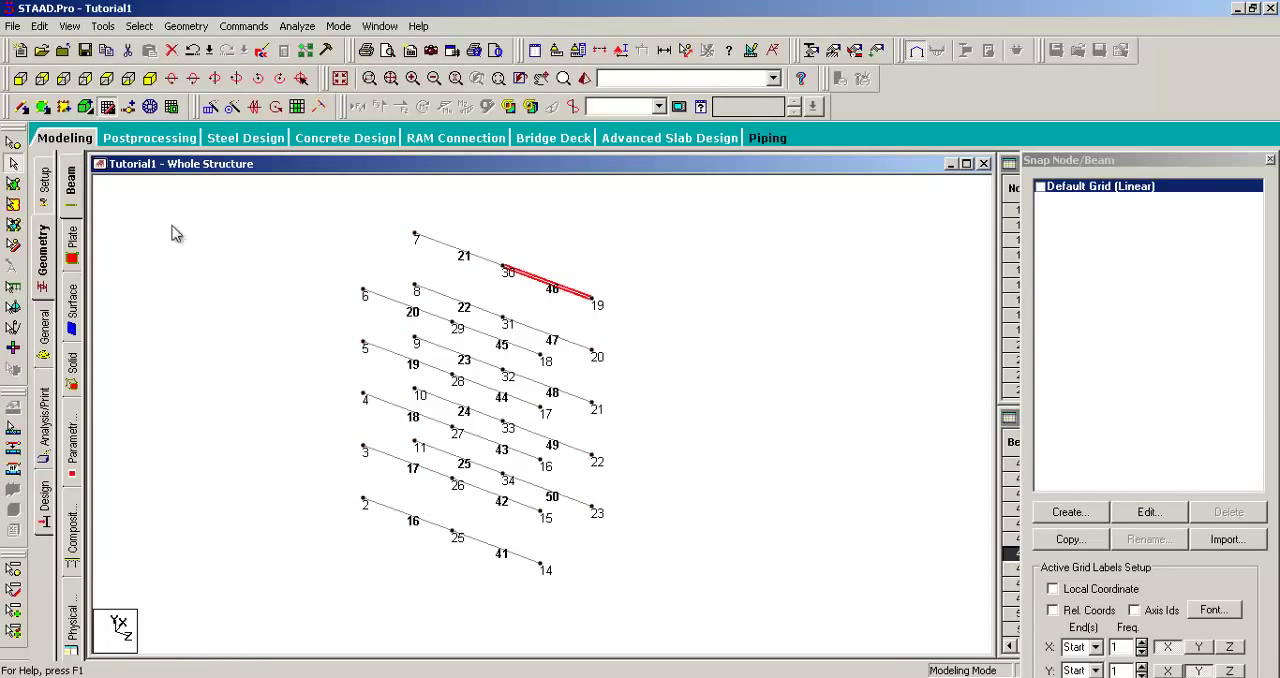
left_click(461, 266)
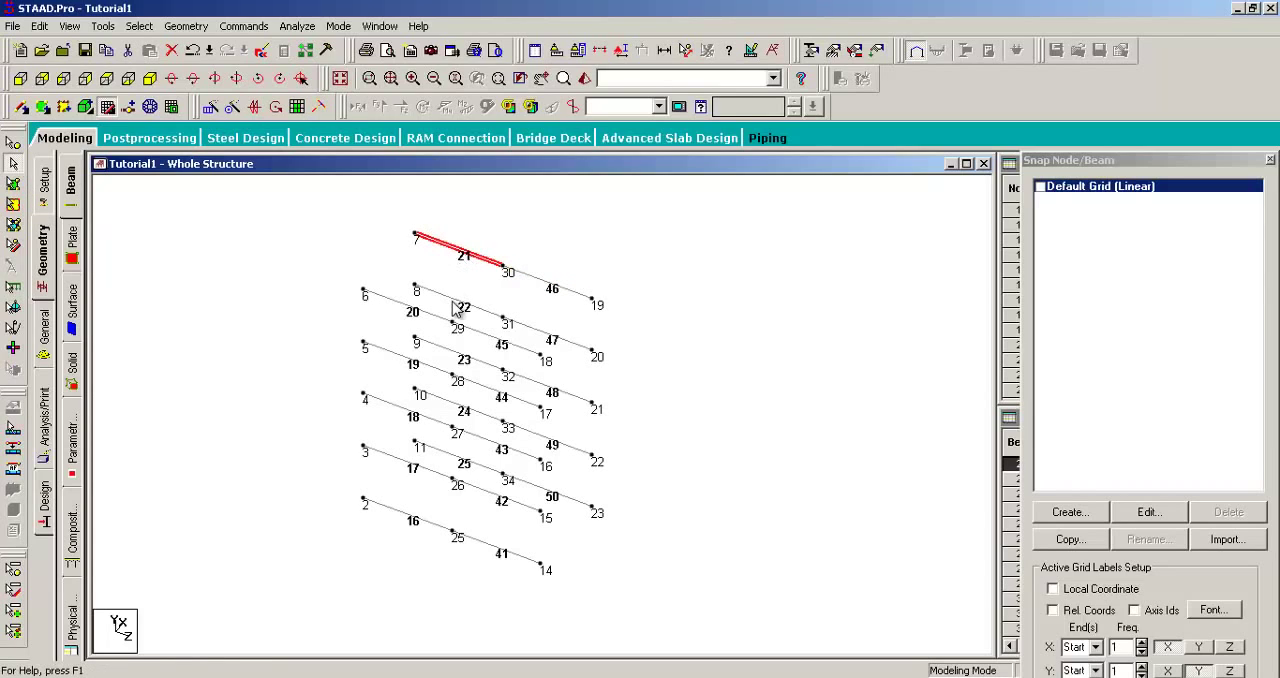
left_click(455, 303)
left_click(542, 334)
left_click(426, 315)
left_click(499, 340)
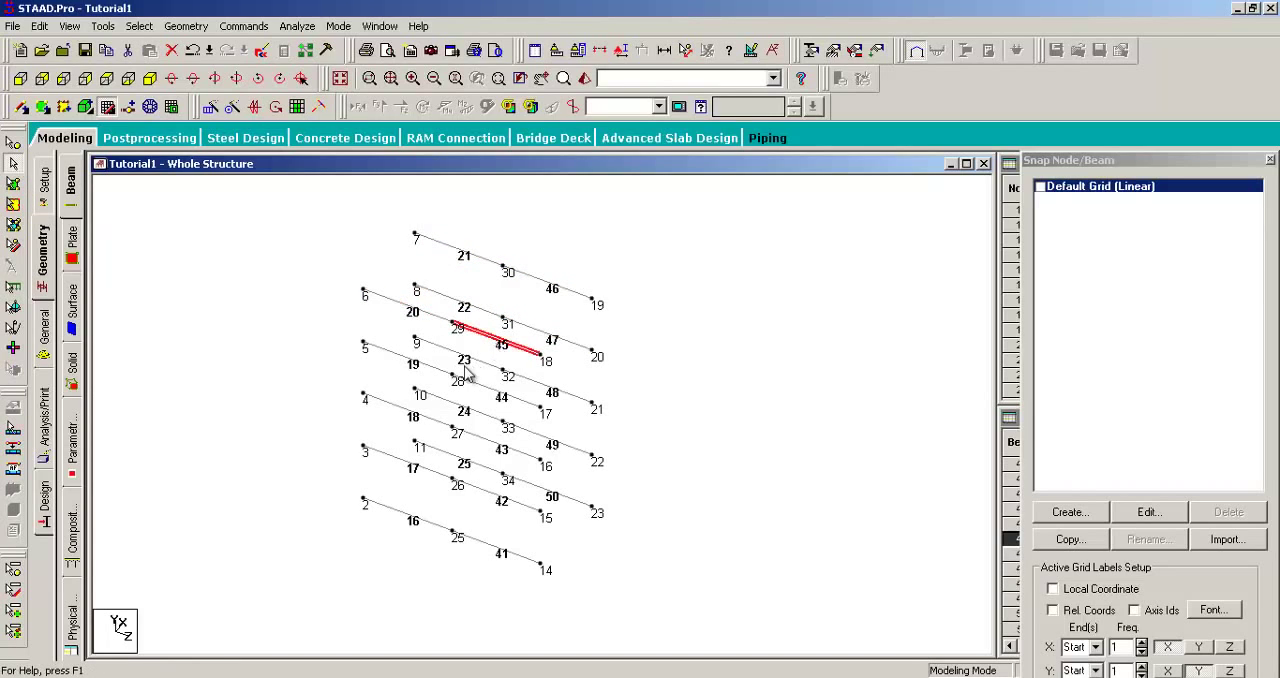
left_click(446, 358)
left_click(548, 394)
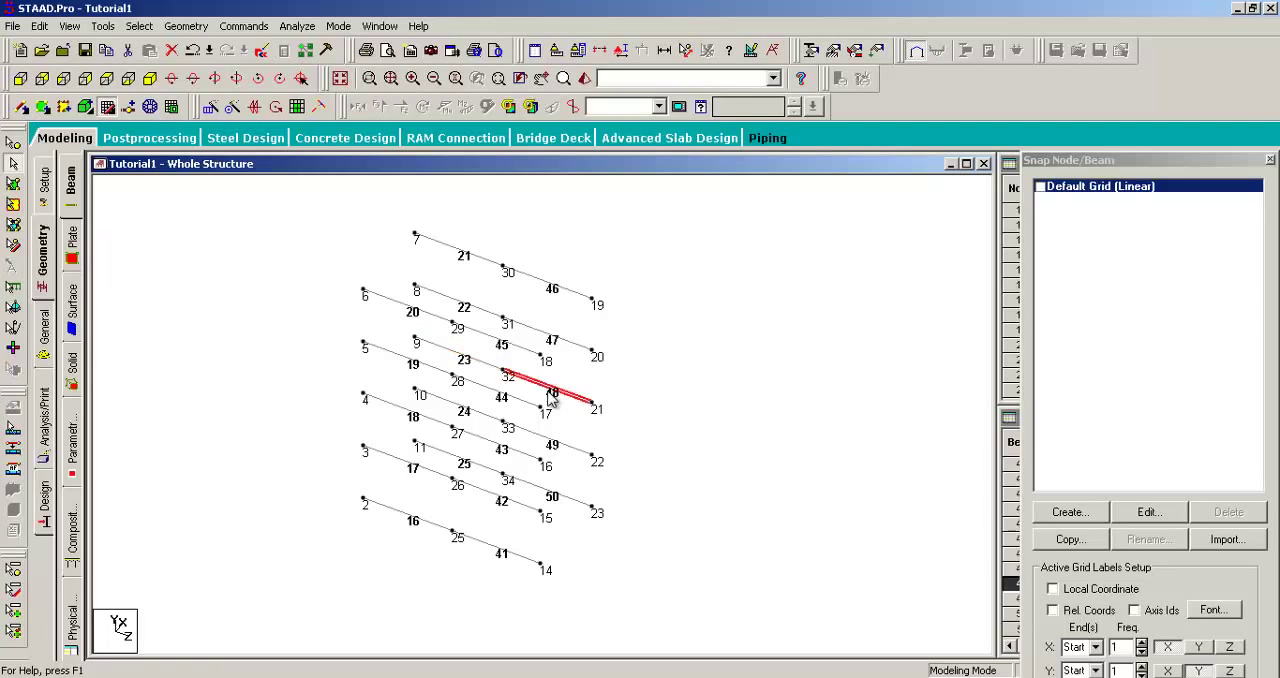
left_click(419, 366)
left_click(480, 388)
left_click(405, 413)
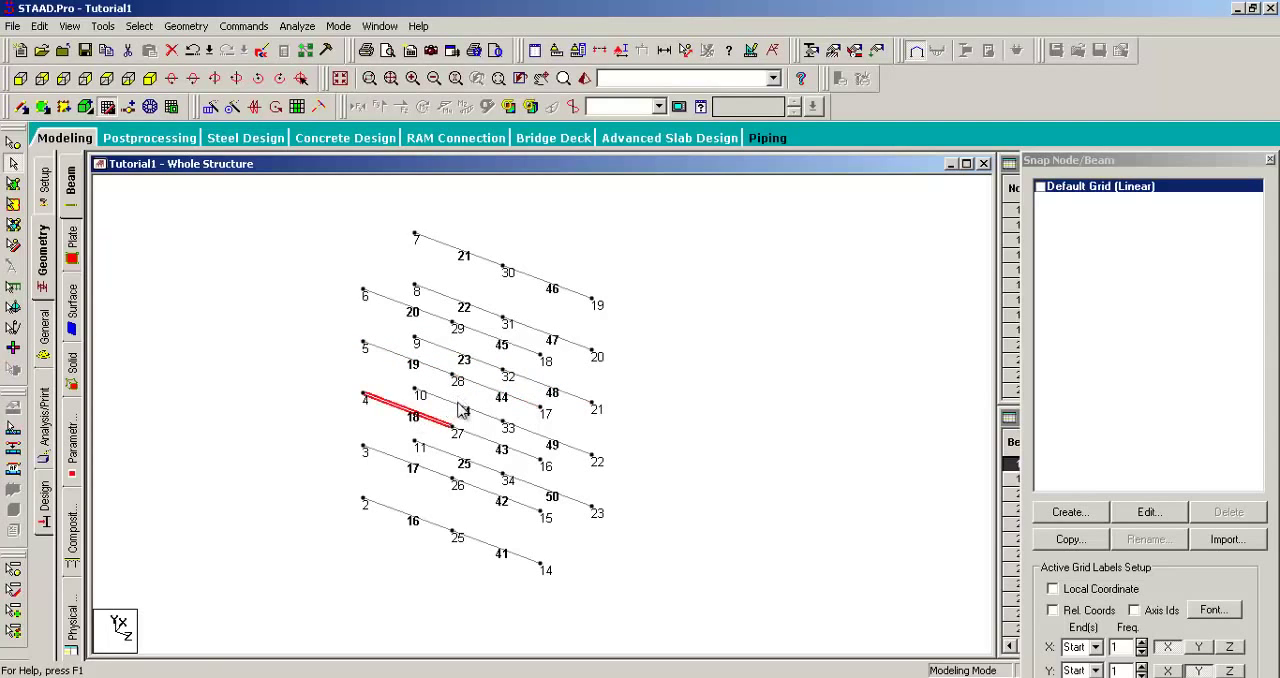
left_click(458, 405)
left_click(560, 447)
left_click(515, 452)
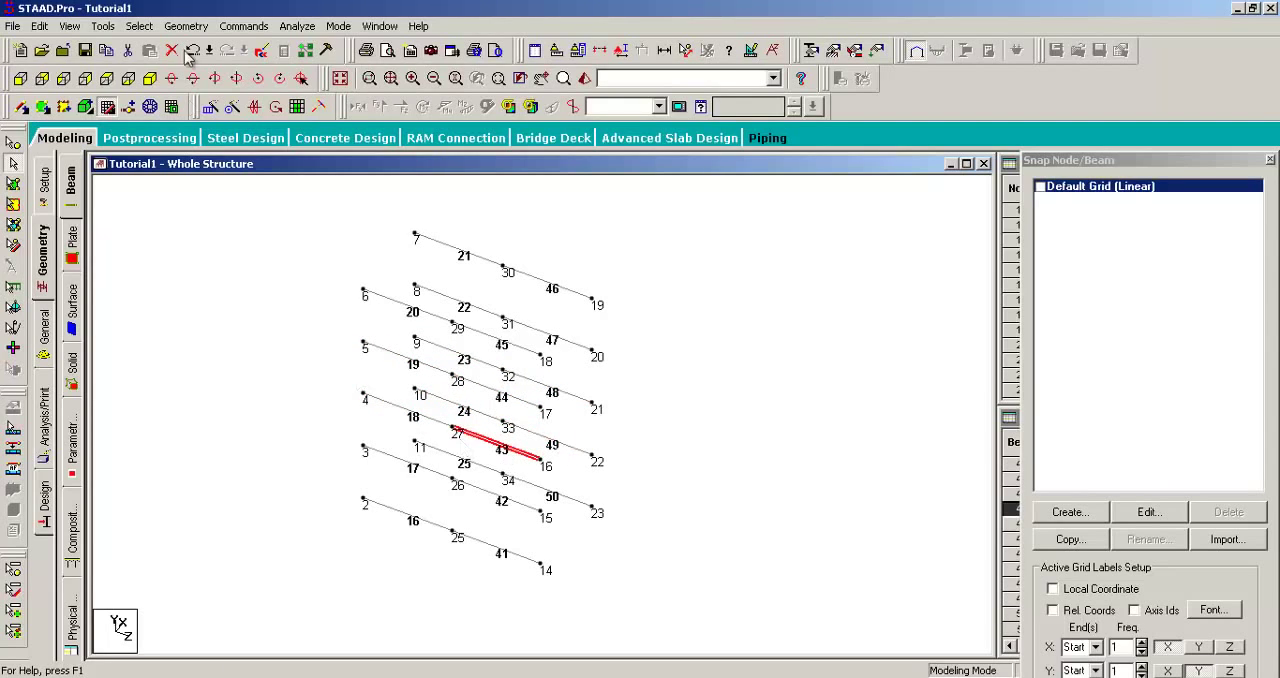
Step: Turn off View Selected Objects Only and inspect the whole frame with the inserted mid-span nodes
left_click(78, 28)
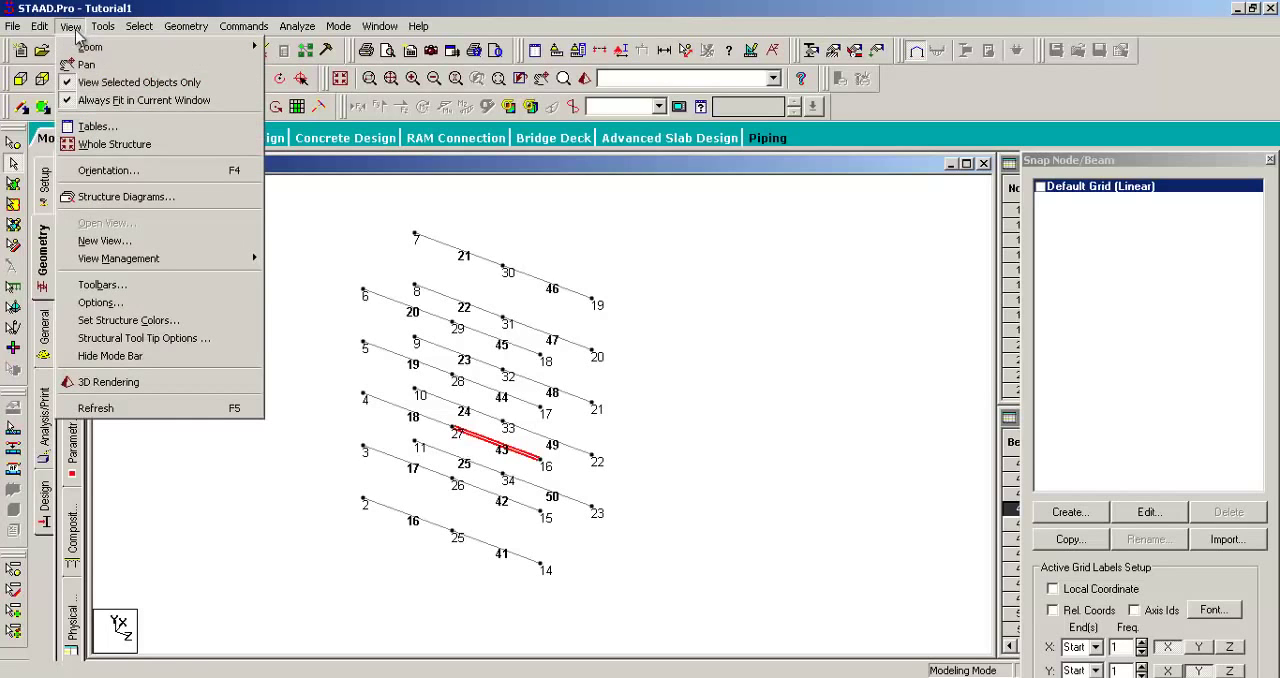
left_click(66, 84)
left_click(723, 342)
middle_click_drag(716, 314, 762, 309)
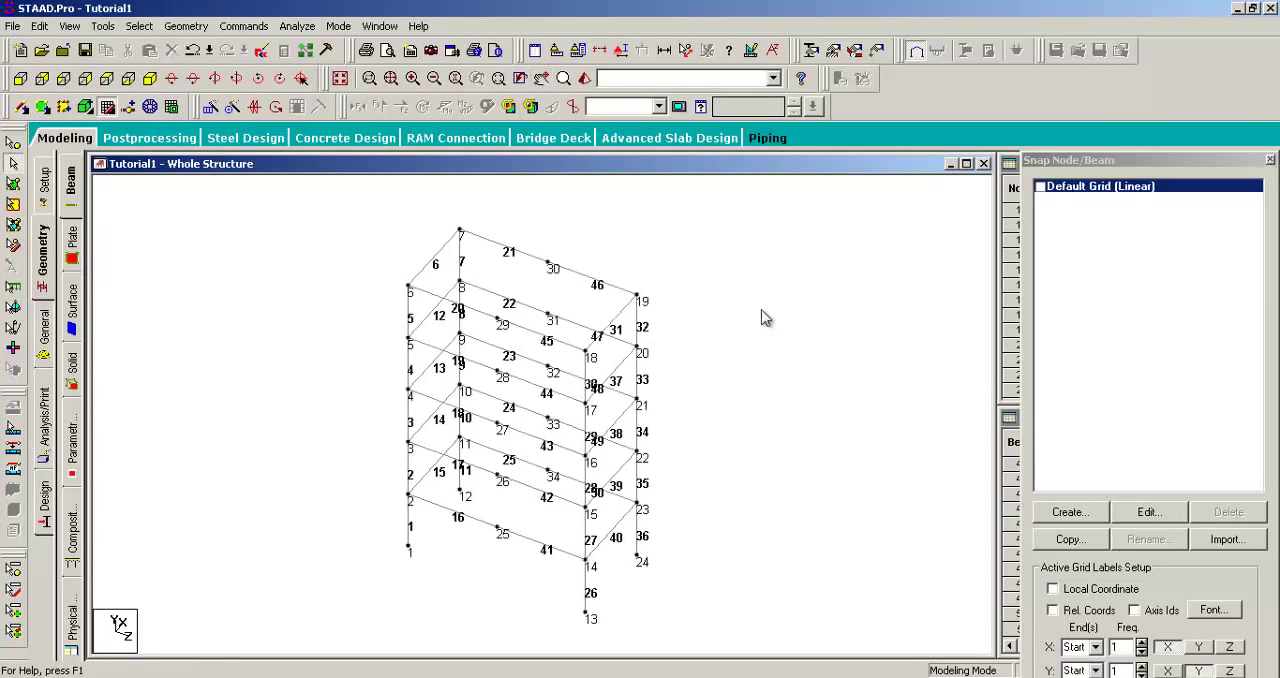
scroll(758, 305, "up", 2)
scroll(778, 311, "up", 2)
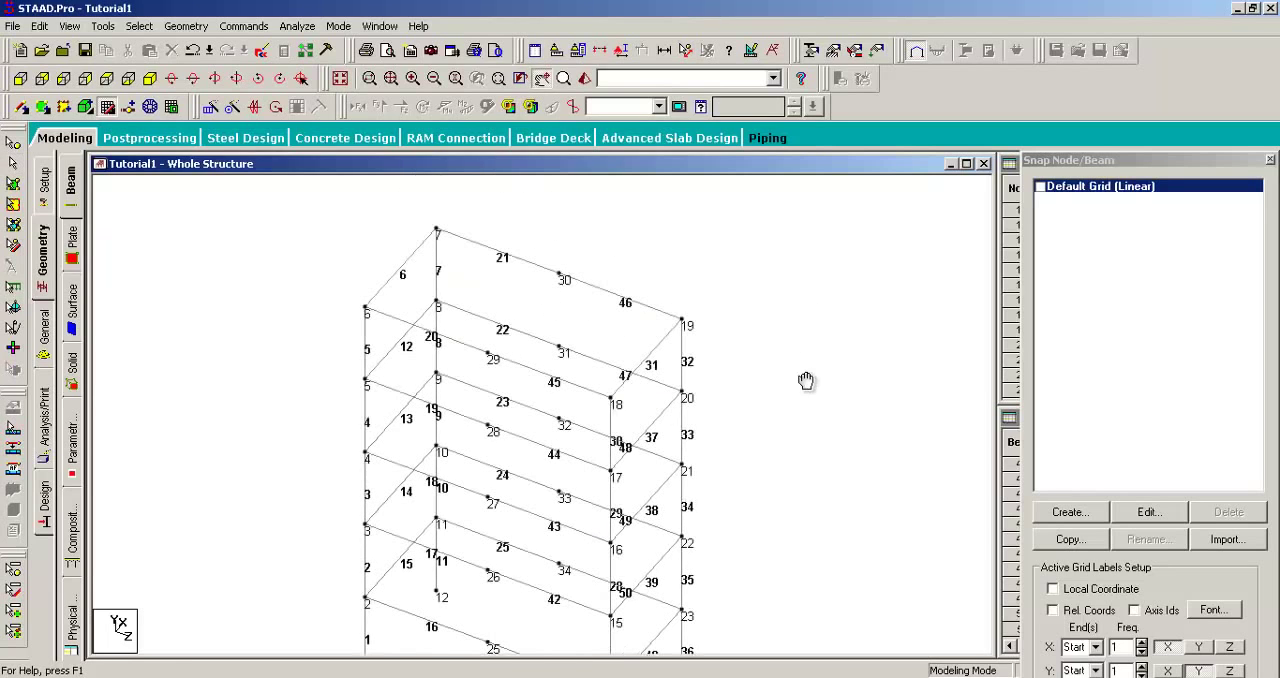
middle_click_drag(798, 378, 797, 343)
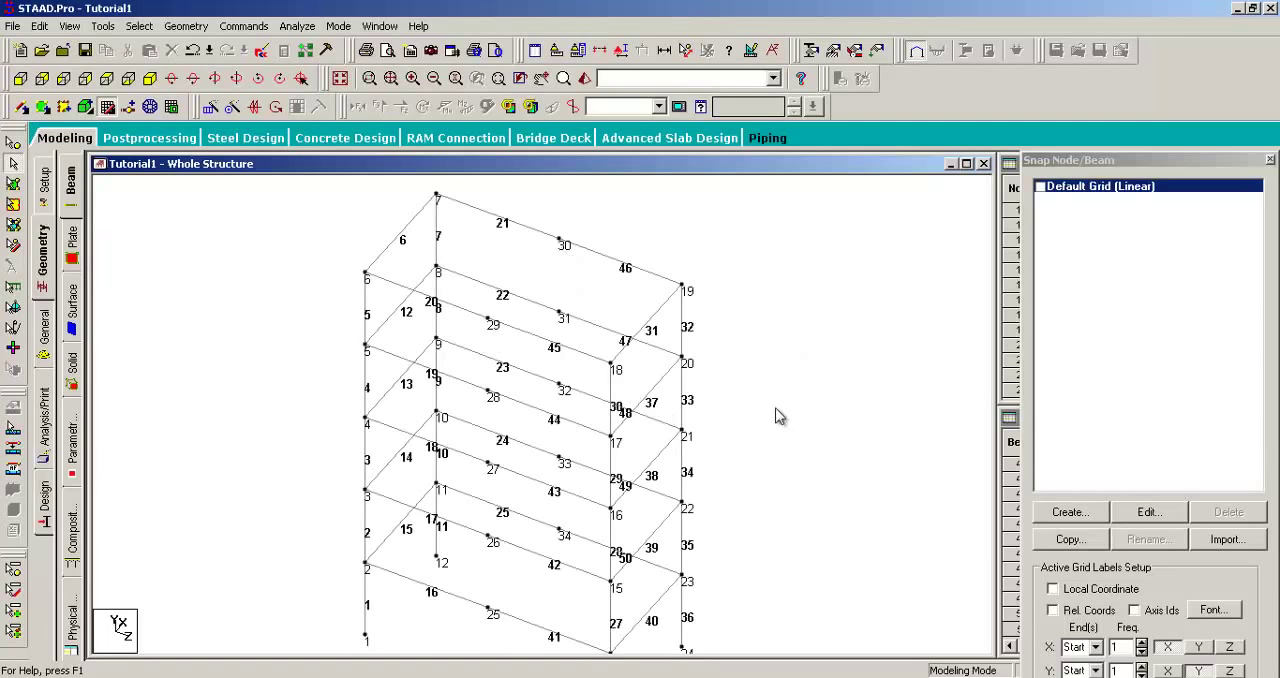
scroll(771, 357, "down", 2)
middle_click_drag(758, 325, 796, 366)
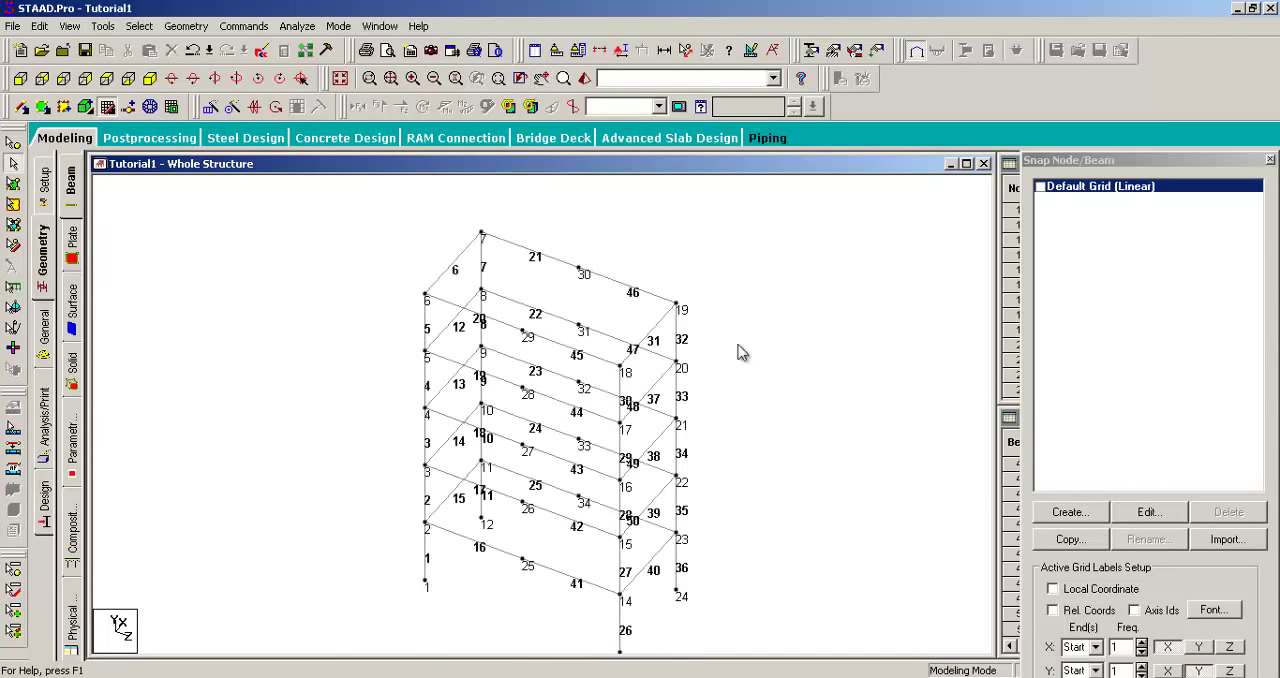
scroll(541, 321, "down", 1)
scroll(462, 322, "up", 1)
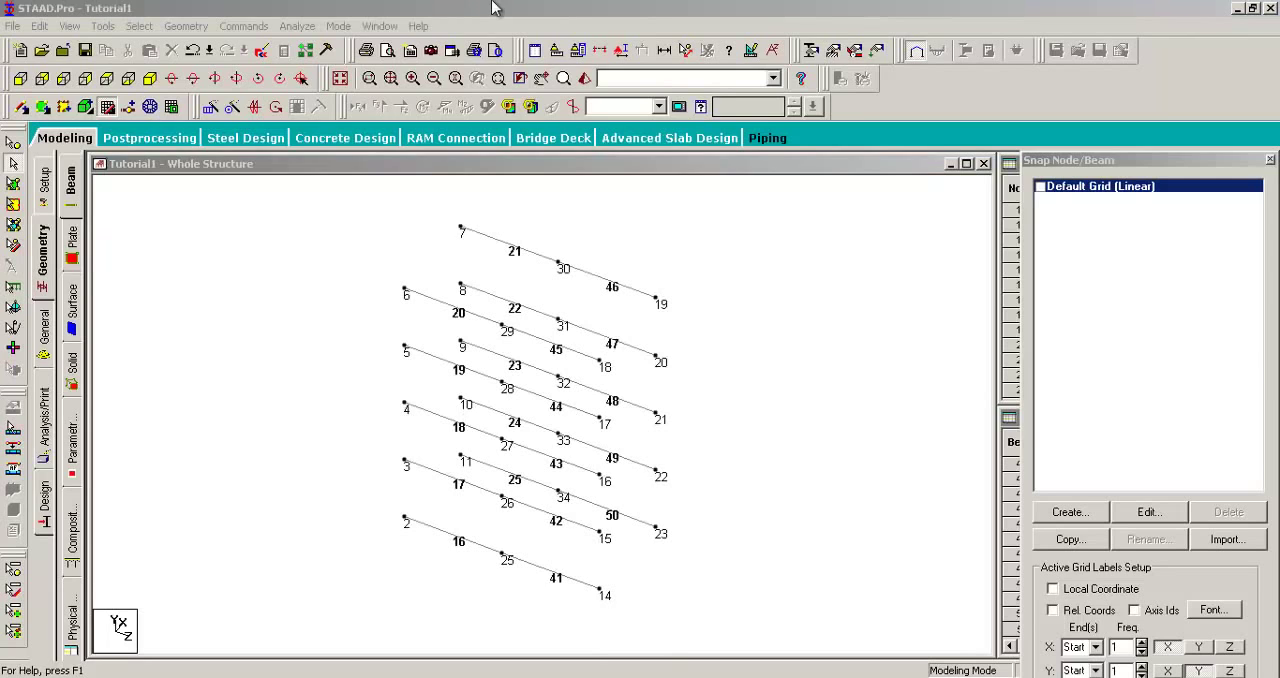
Step: Isolate the Z-parallel beams in the view again
left_click(492, 8)
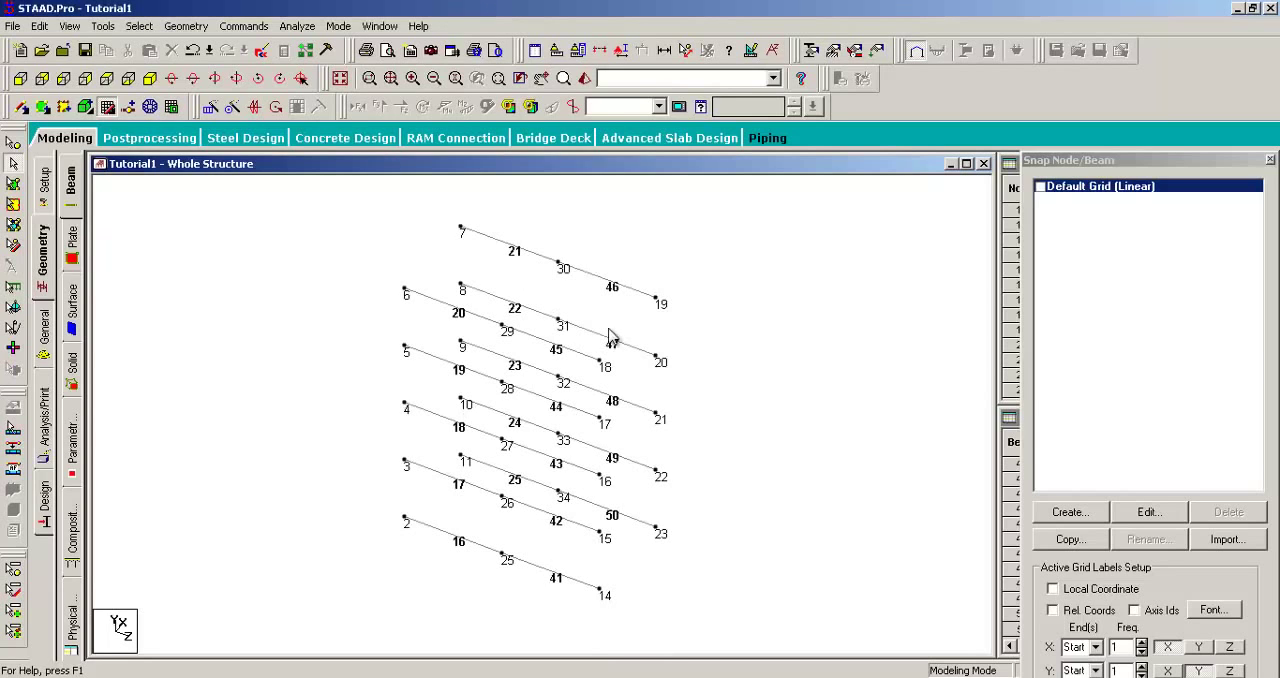
middle_click_drag(646, 331, 640, 329)
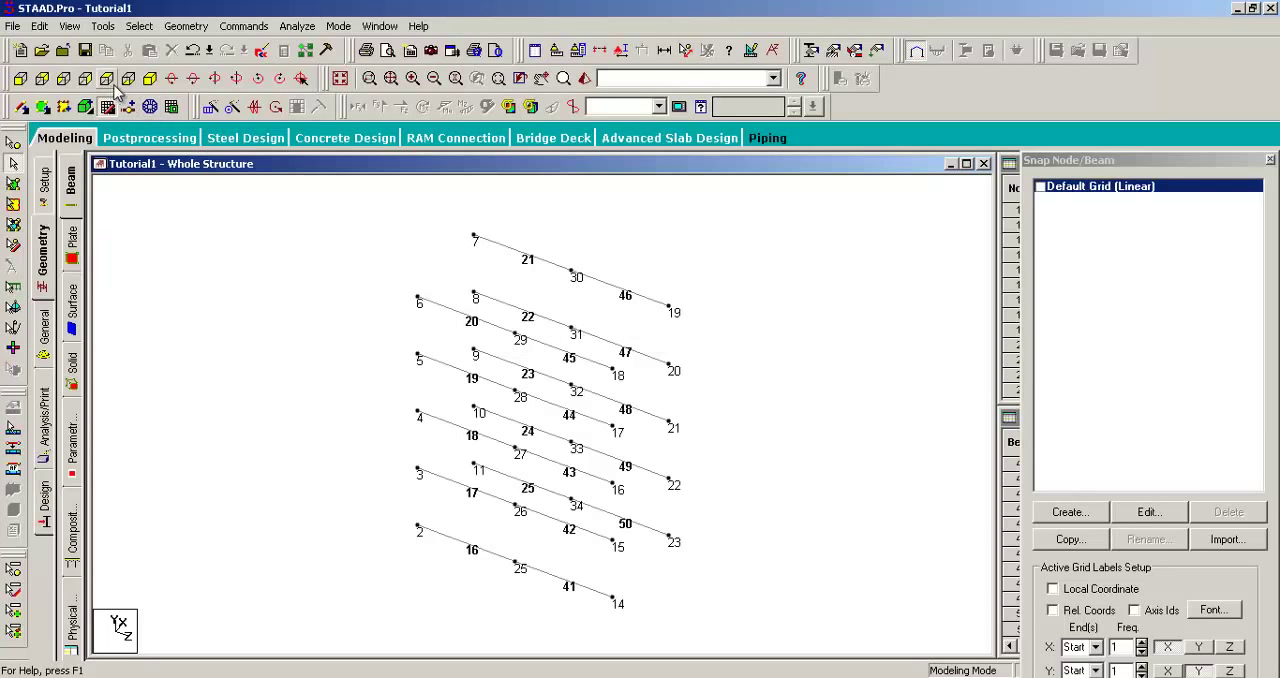
Step: Add beams point to point between the mid-span nodes 29–30, 28–31, 27–32, 26–33 and 25–34
left_click(186, 26)
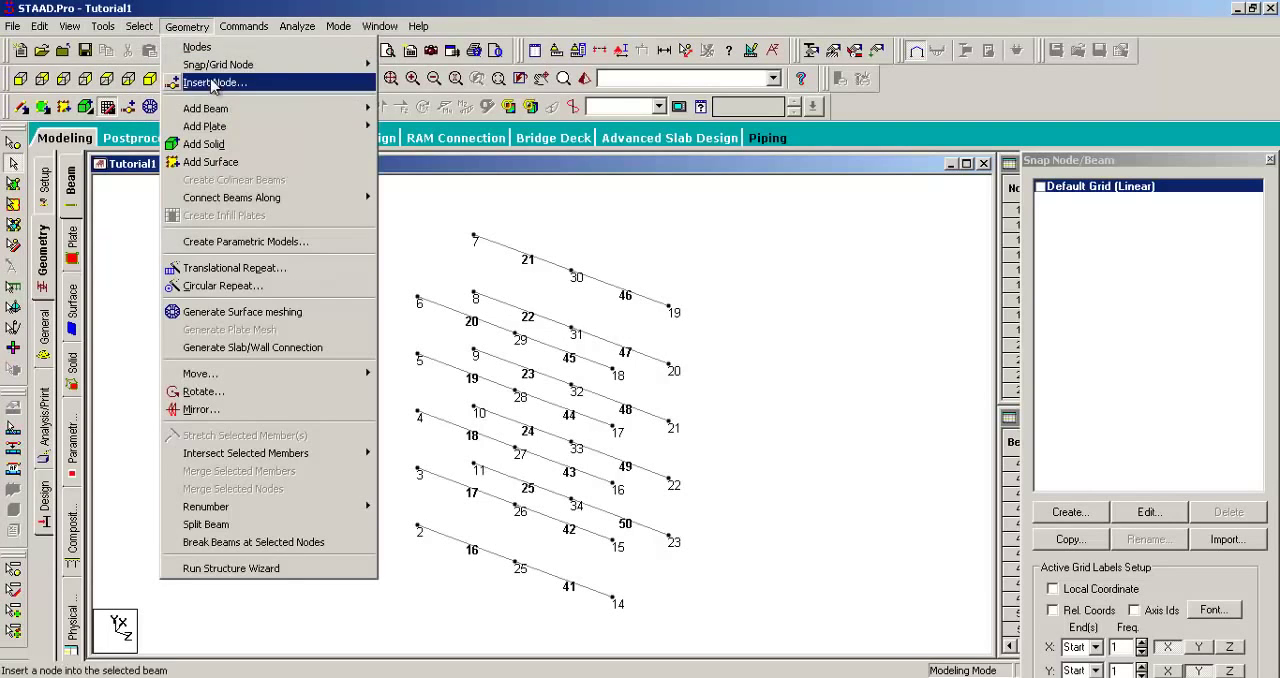
mouse_move(241, 116)
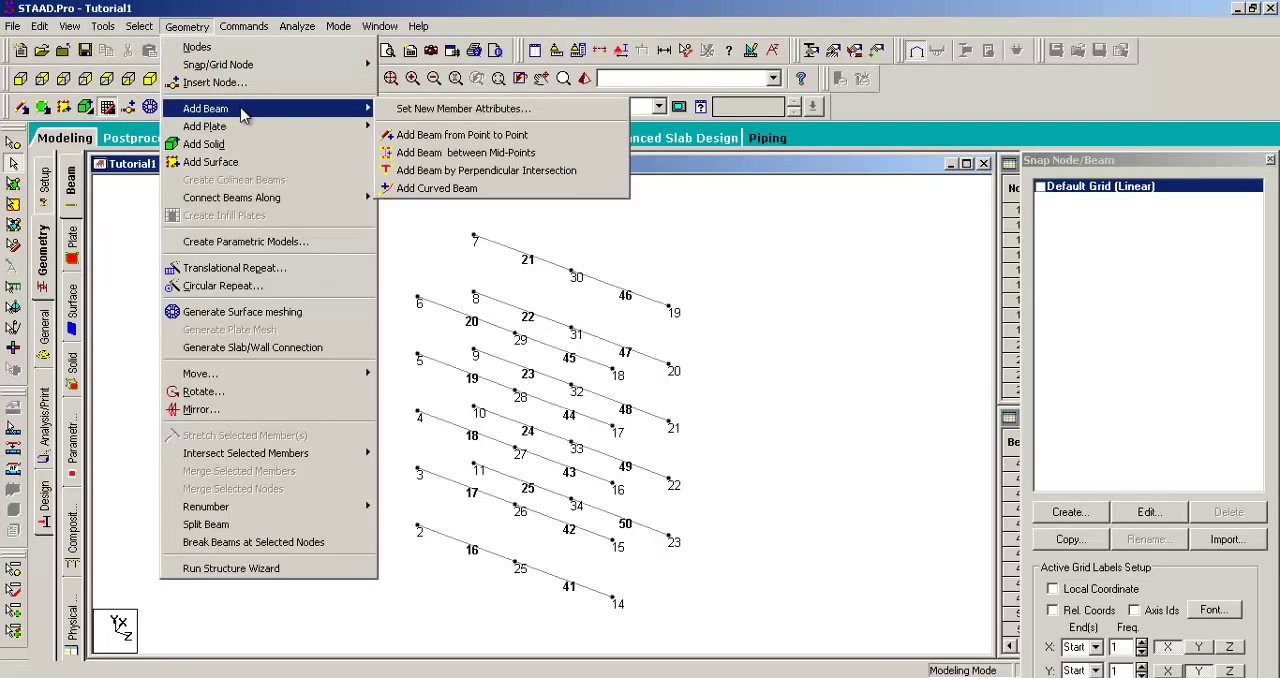
left_click(413, 136)
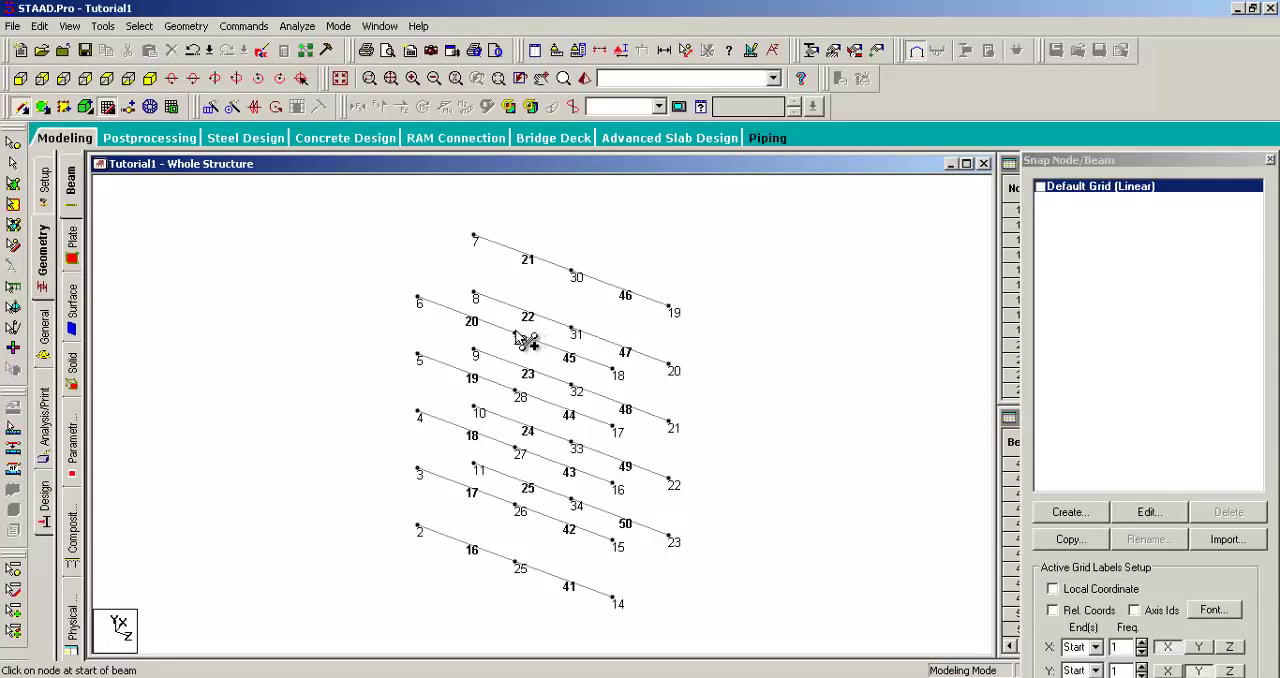
left_click_drag(515, 334, 572, 272)
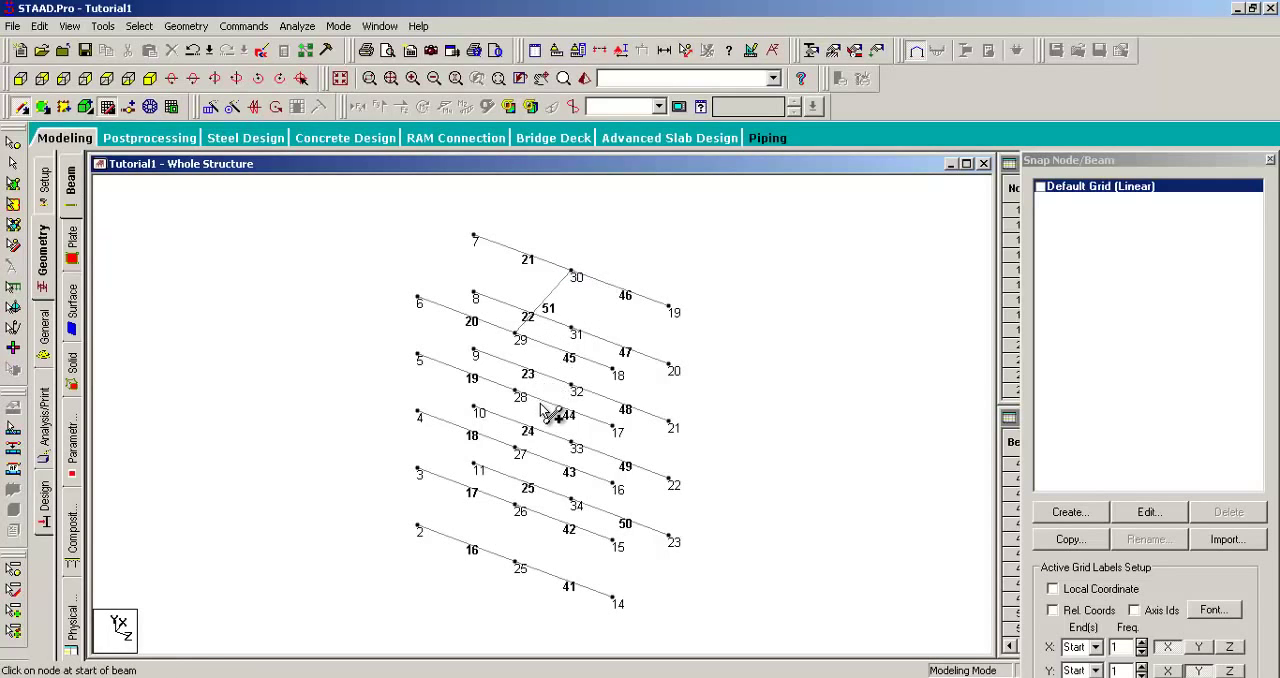
left_click_drag(516, 391, 571, 333)
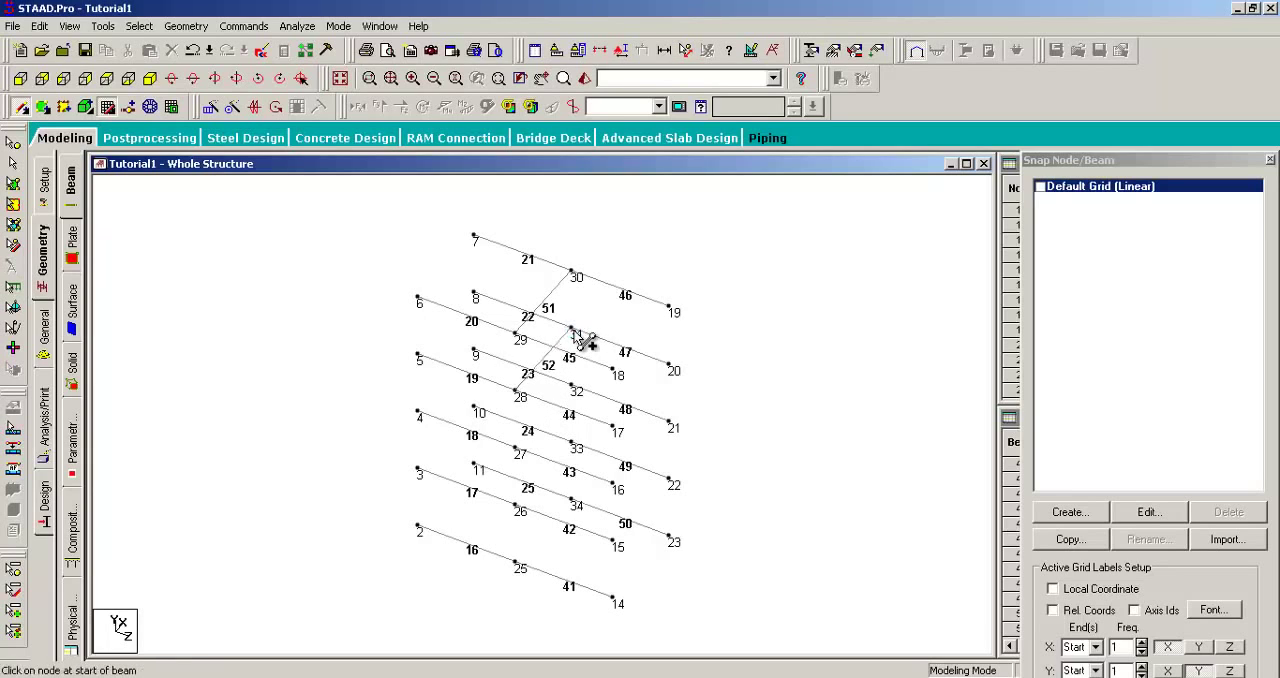
left_click_drag(516, 448, 572, 389)
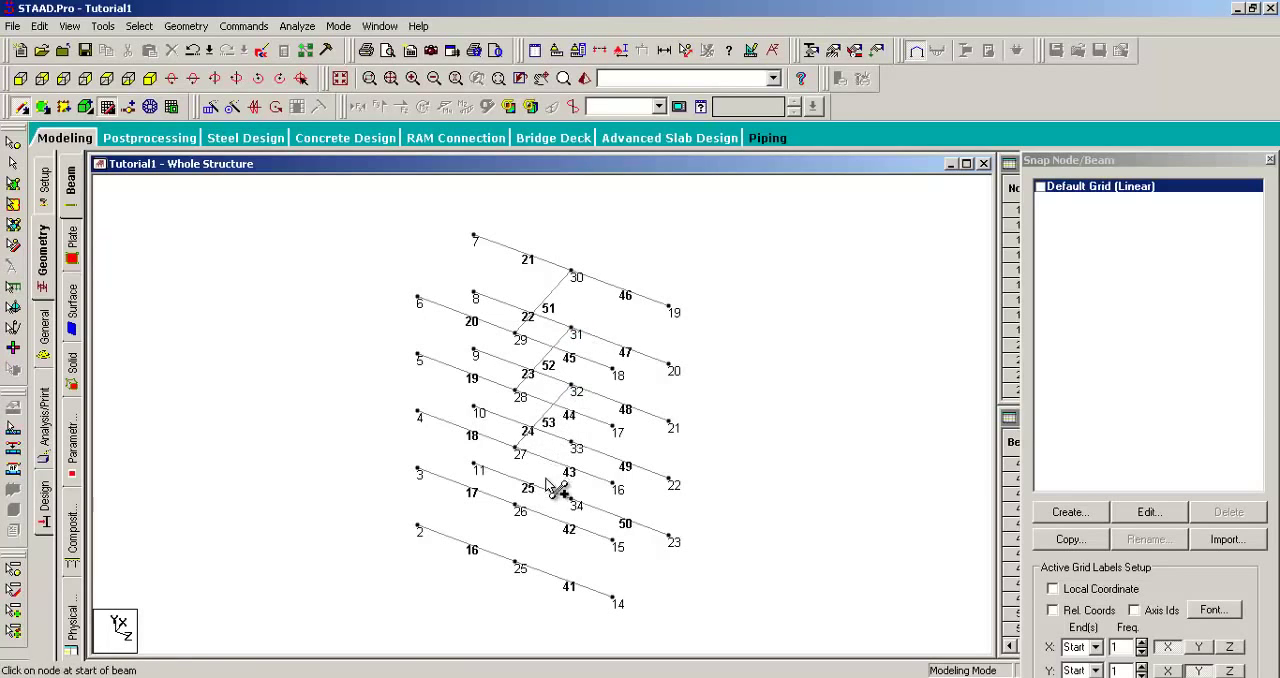
left_click_drag(516, 508, 574, 446)
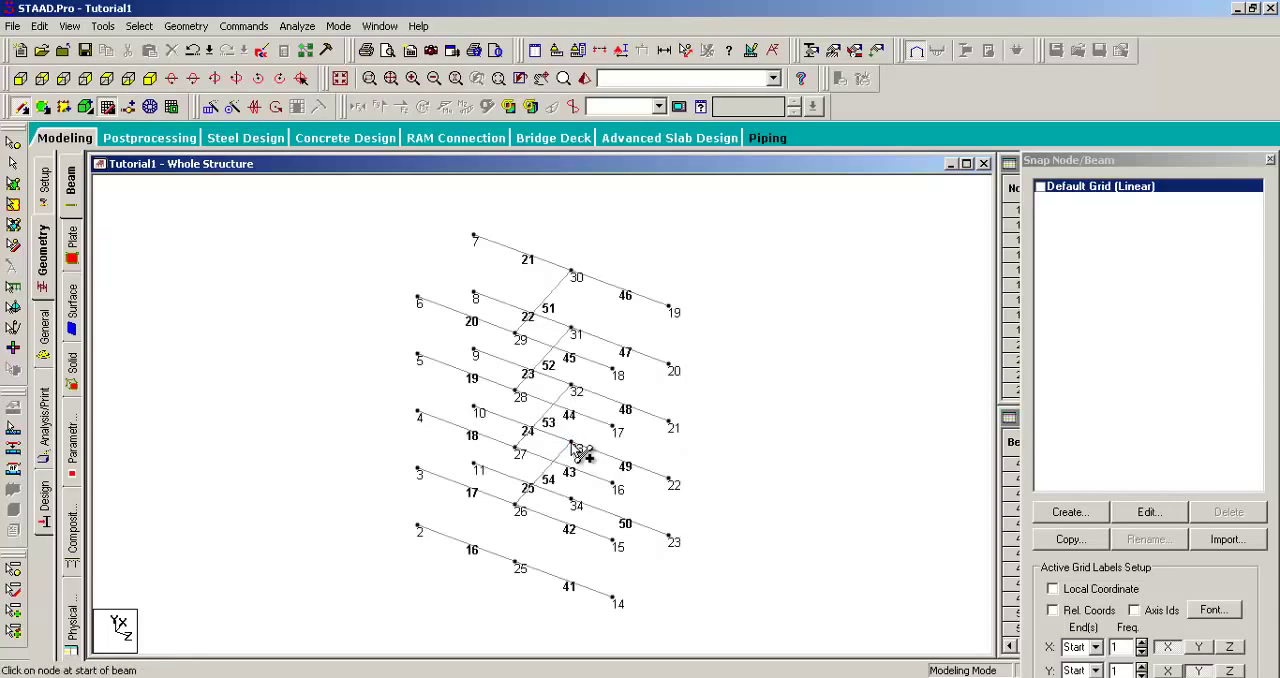
left_click_drag(517, 565, 574, 505)
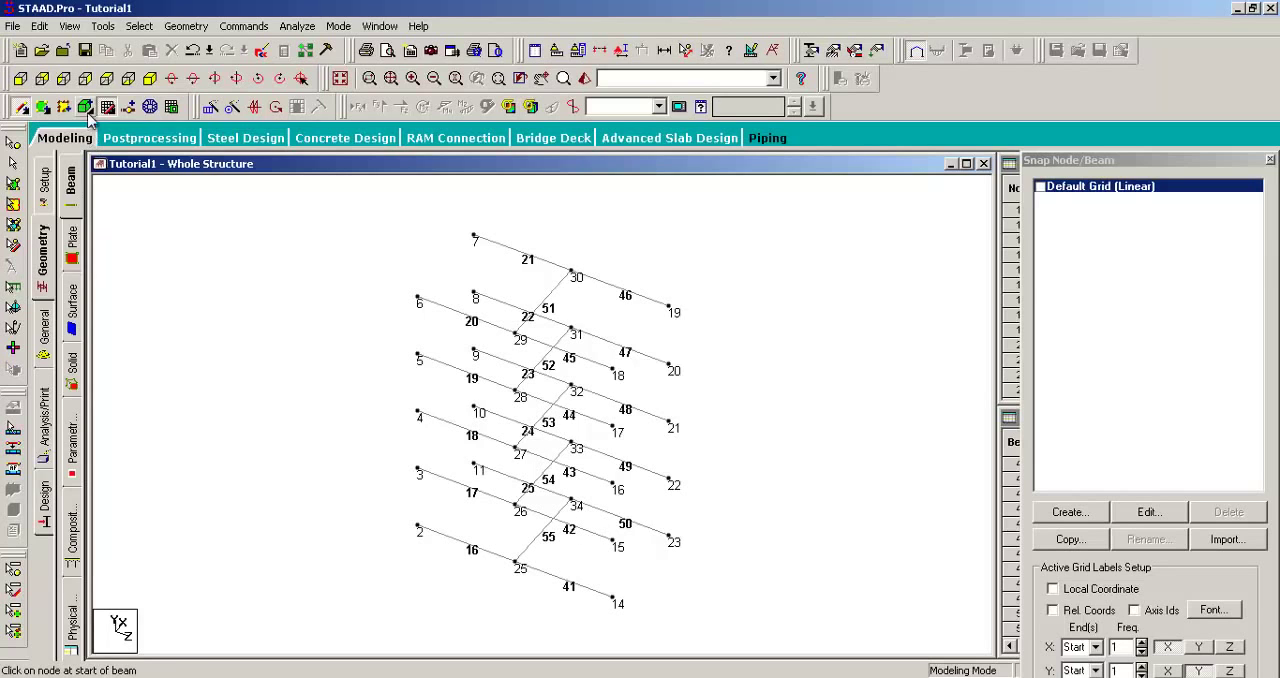
Step: Display the whole structure, window-select the beams around the mid-span nodes with the Beams Cursor, and clear the selection
left_click(70, 26)
left_click(70, 84)
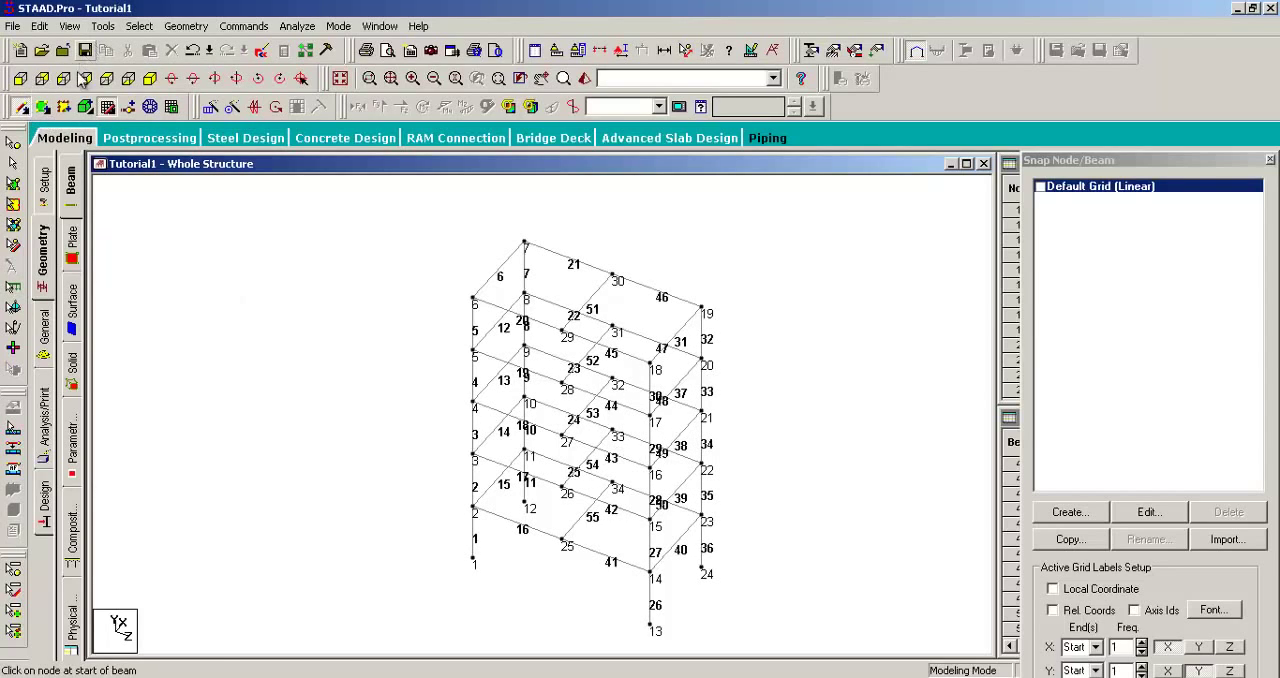
left_click(14, 163)
left_click_drag(655, 220, 576, 603)
left_click(737, 252)
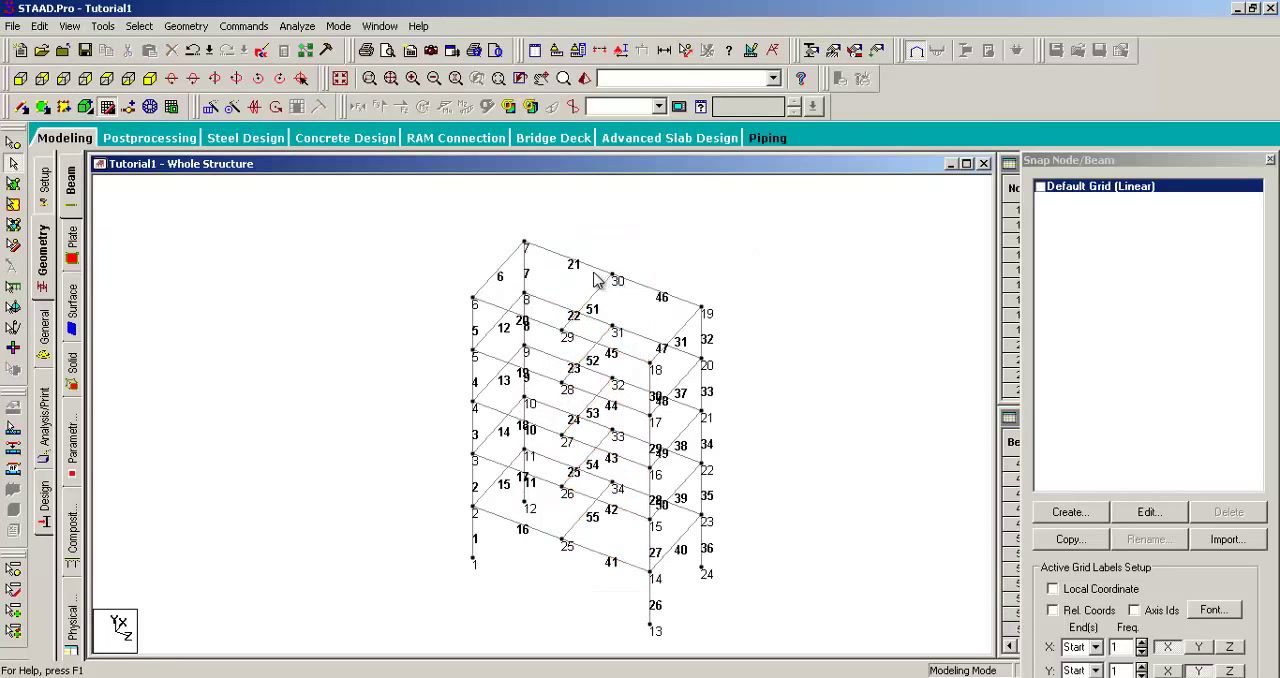
left_click_drag(634, 240, 560, 620)
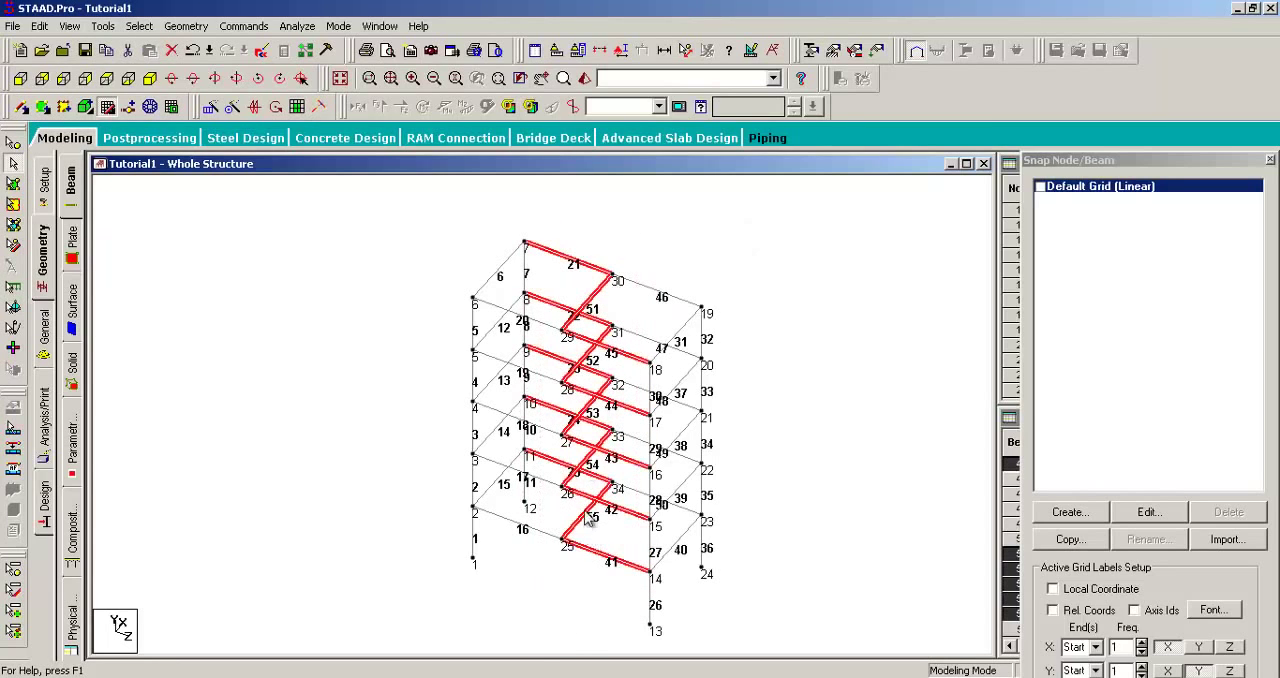
left_click(660, 239)
Step: Pick the mid-span cross beams one by one from the roof level down to beam 55, and clear the selection
left_click(603, 288)
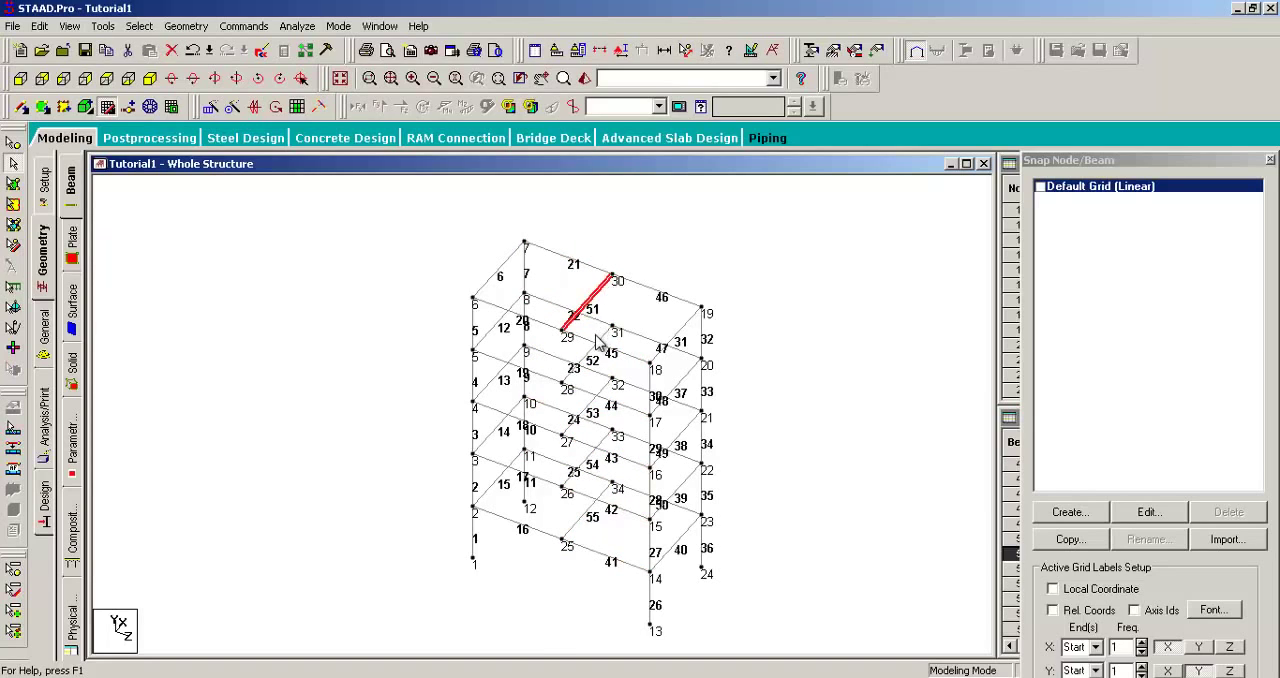
left_click(594, 334)
left_click(595, 345)
left_click(592, 406)
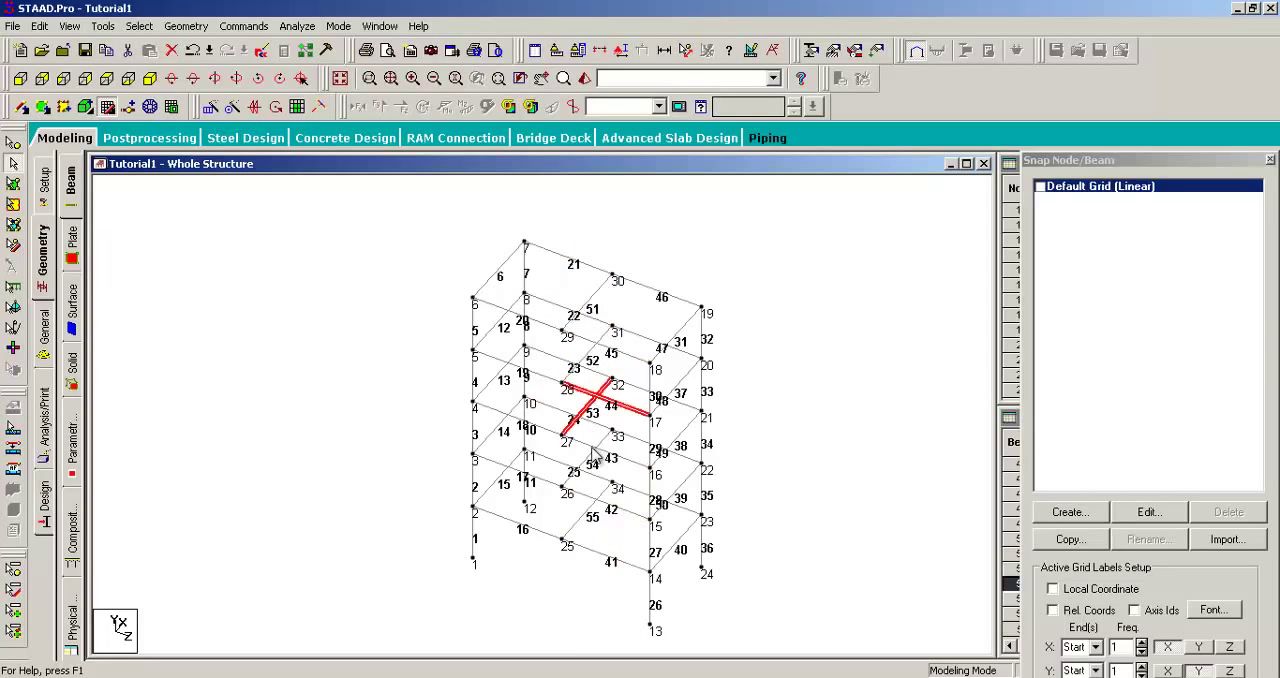
left_click(594, 455)
left_click(579, 521)
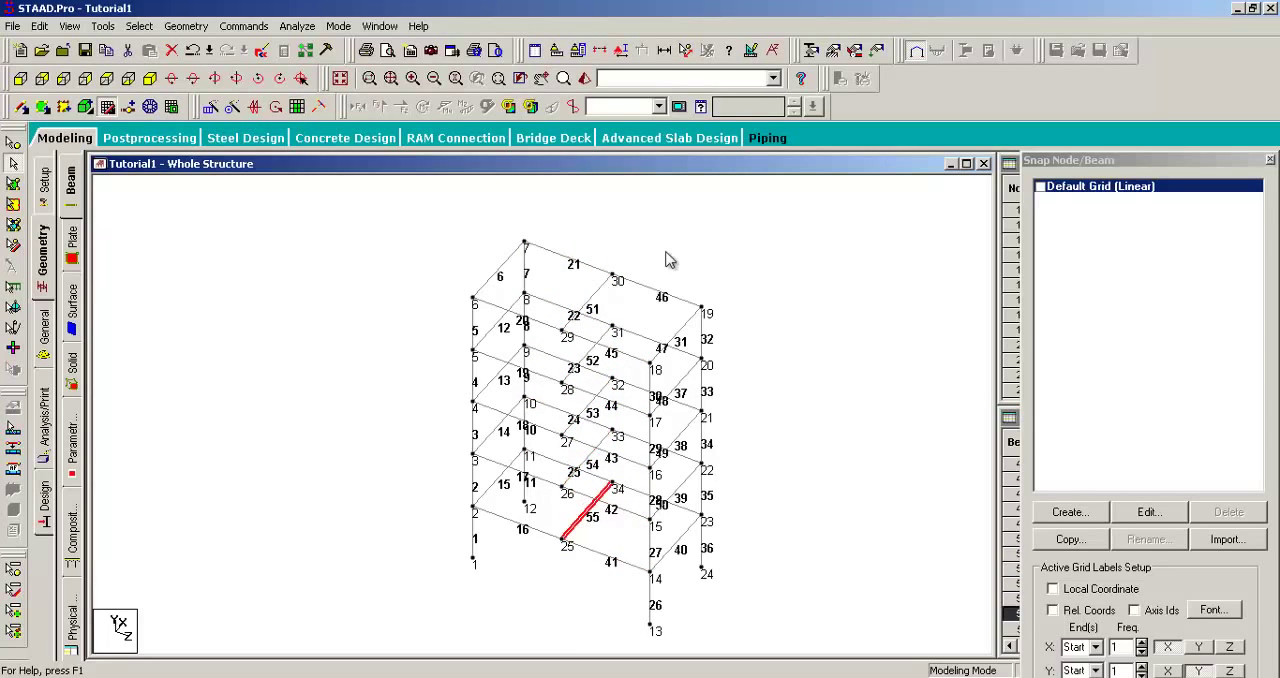
left_click(680, 222)
Step: Pick the split roof-level beams 21, 46, 20 and 45 individually, and clear the selection
left_click(550, 255)
left_click(622, 282, "ctrl")
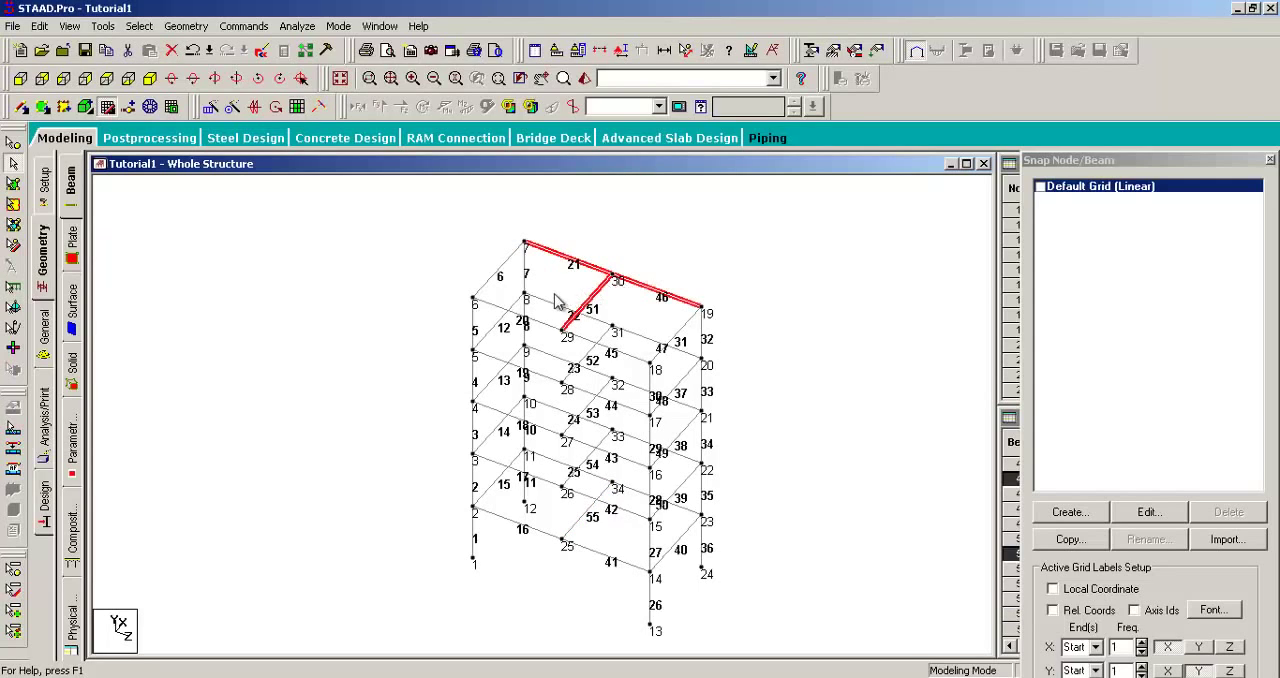
left_click(535, 318)
left_click(598, 345)
left_click(666, 259)
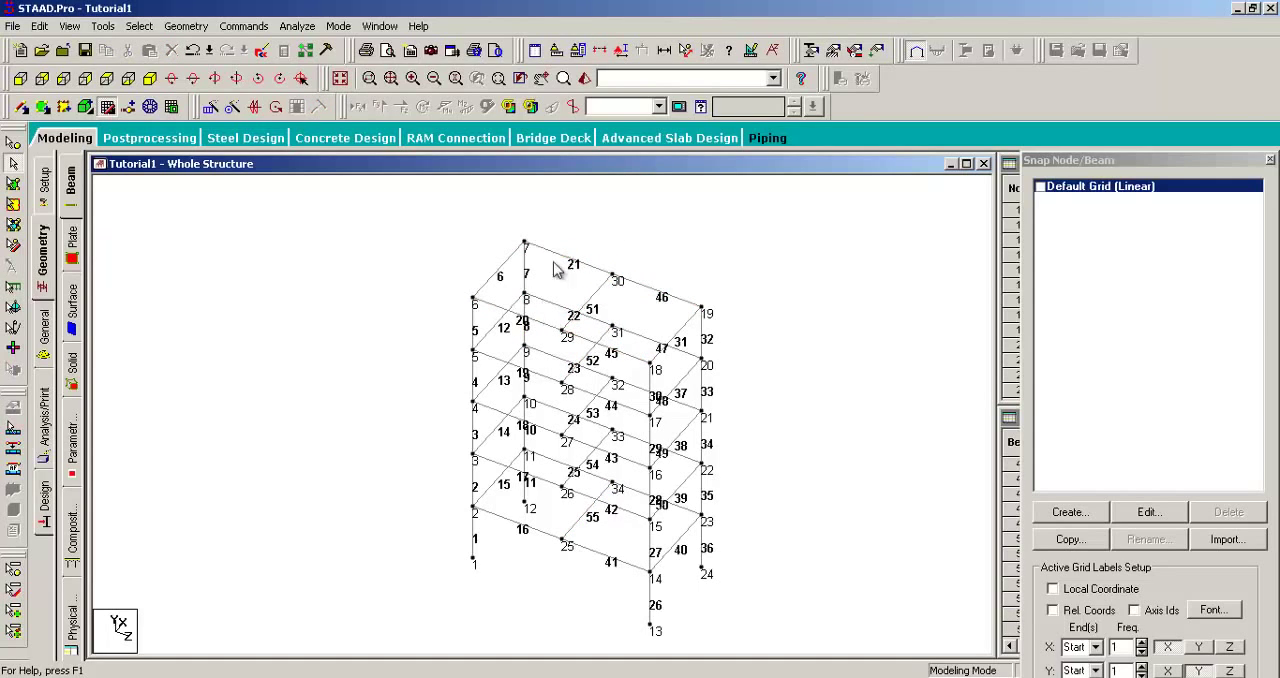
left_click(568, 260)
left_click(628, 280)
left_click(540, 322)
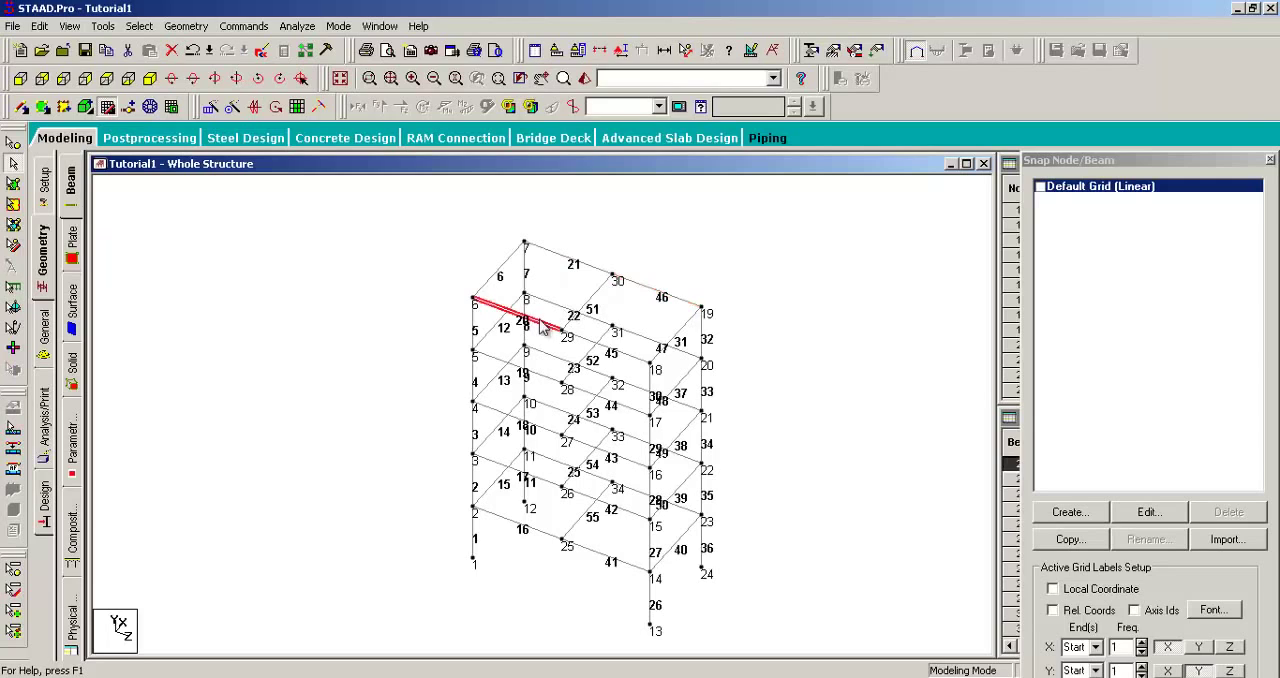
left_click(636, 364)
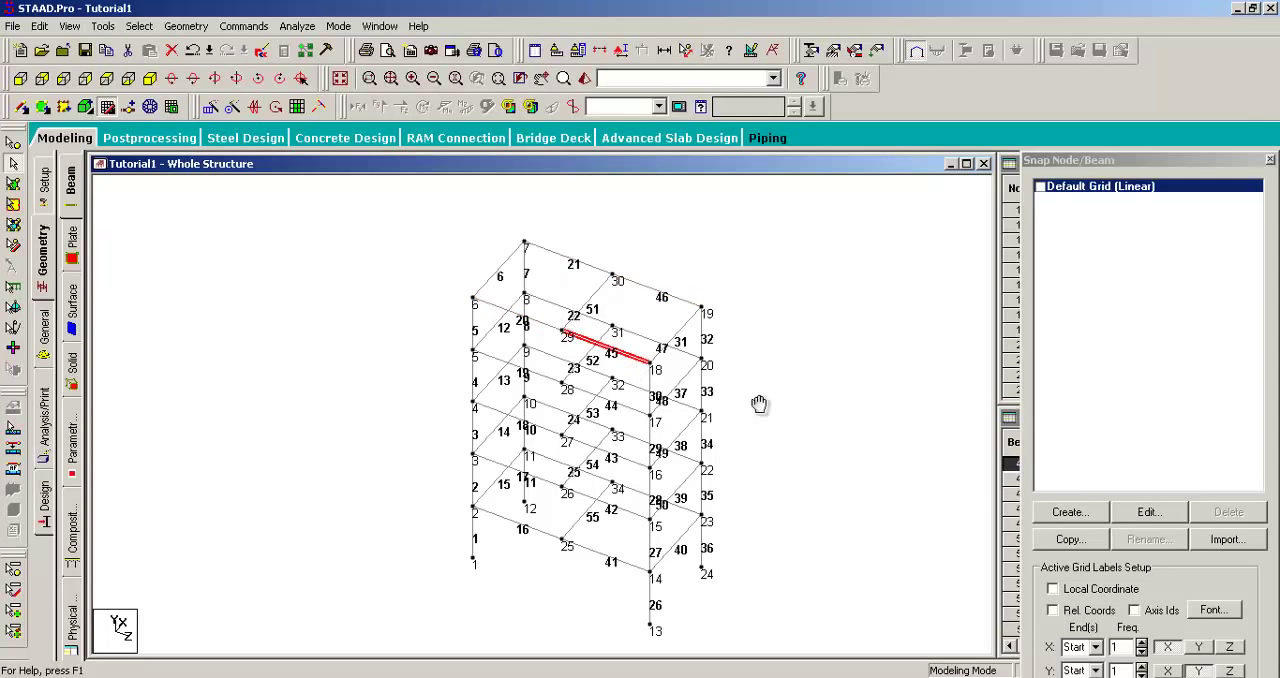
left_click(779, 344)
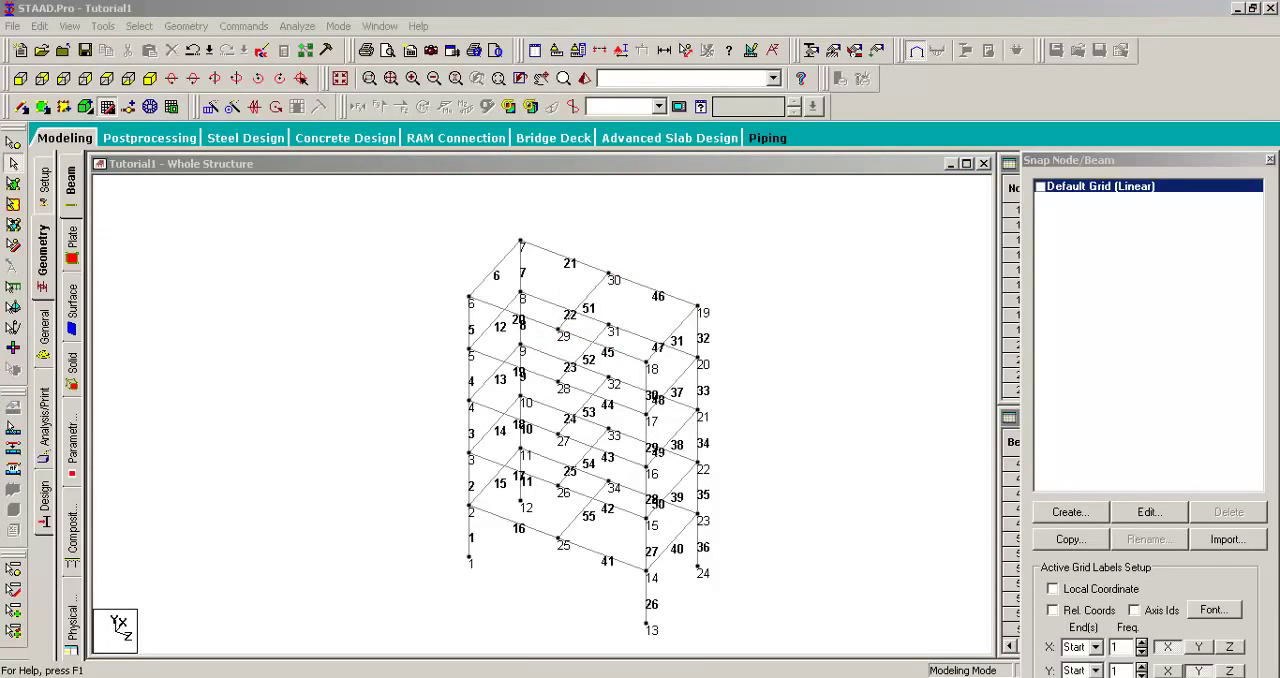
Step: Add a quad plate at roof level through nodes 6, 29, 30 and 7
left_click(418, 3)
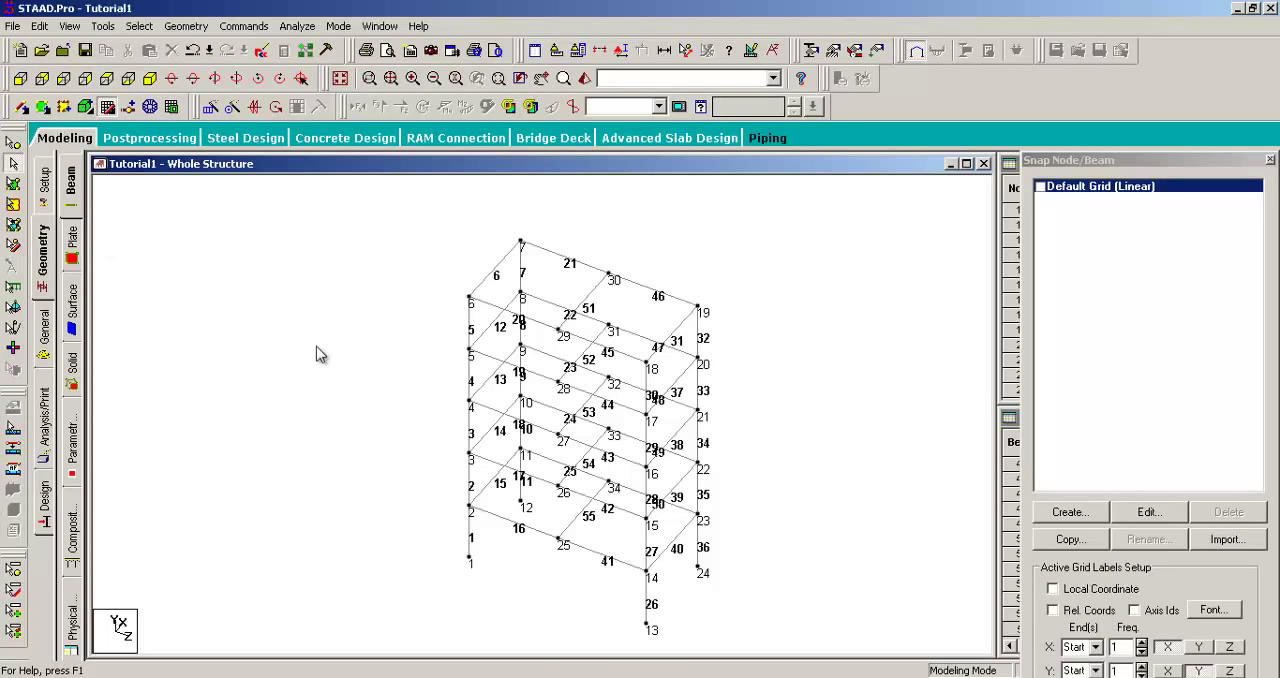
middle_click_drag(555, 304, 503, 307)
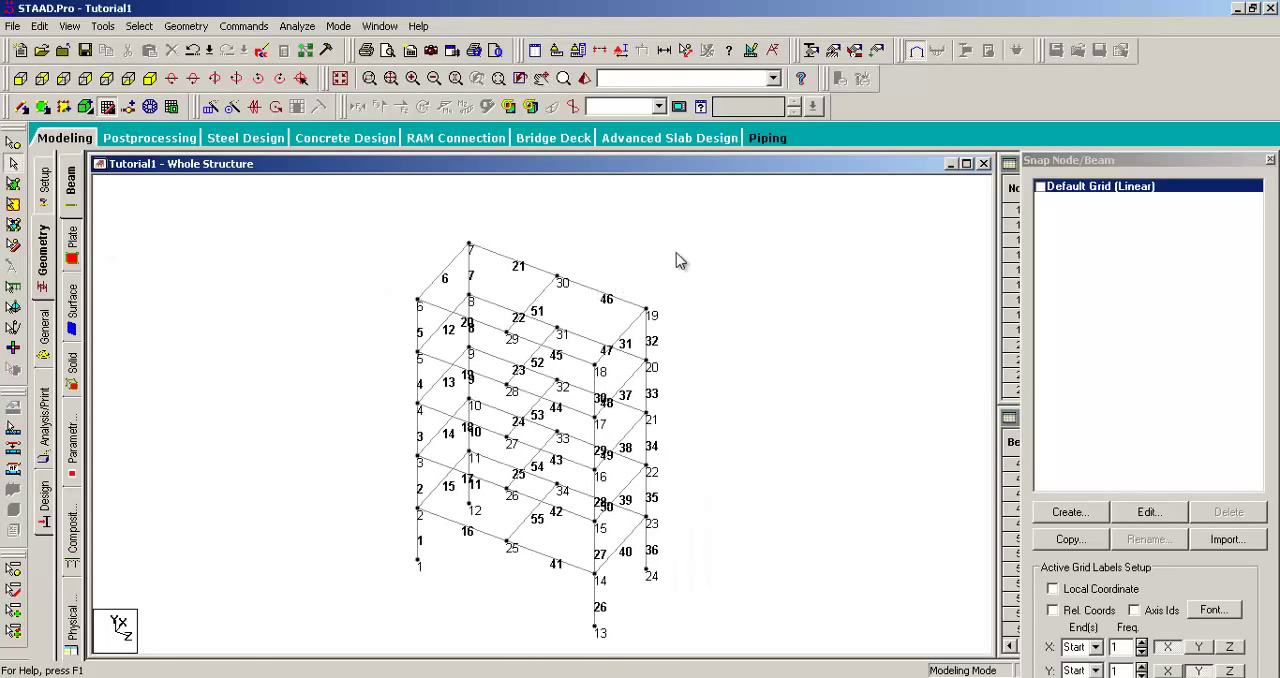
left_click(180, 30)
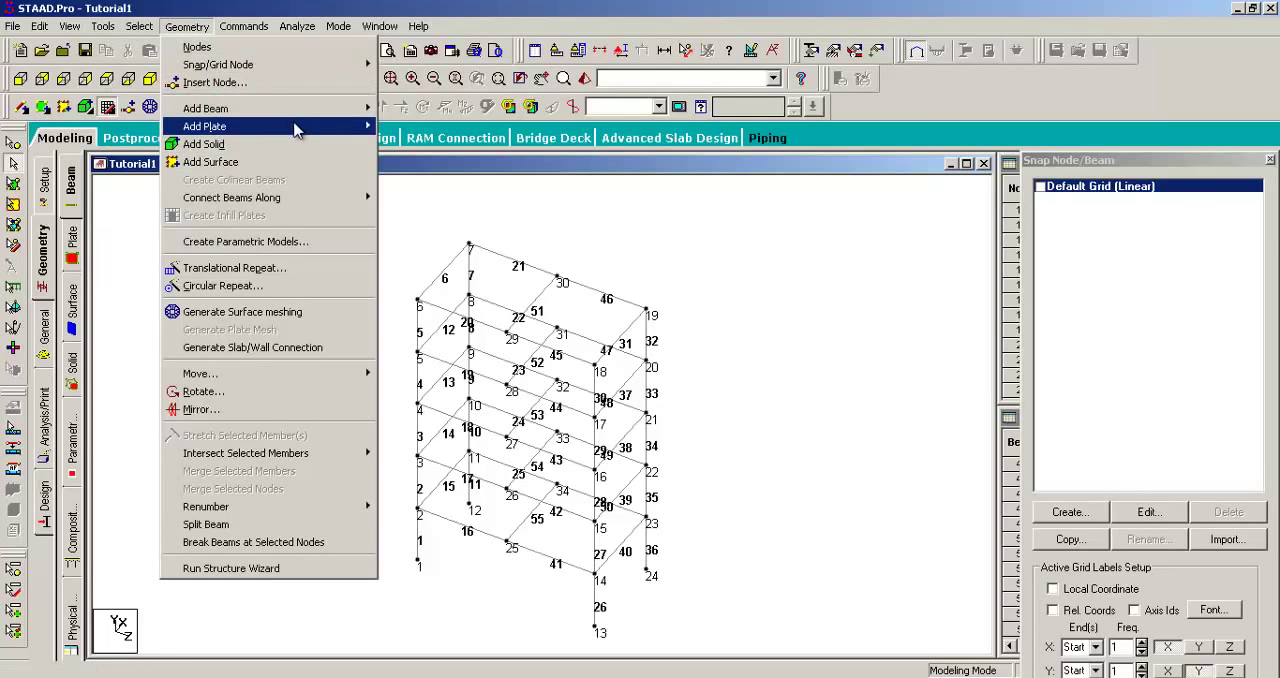
mouse_move(348, 128)
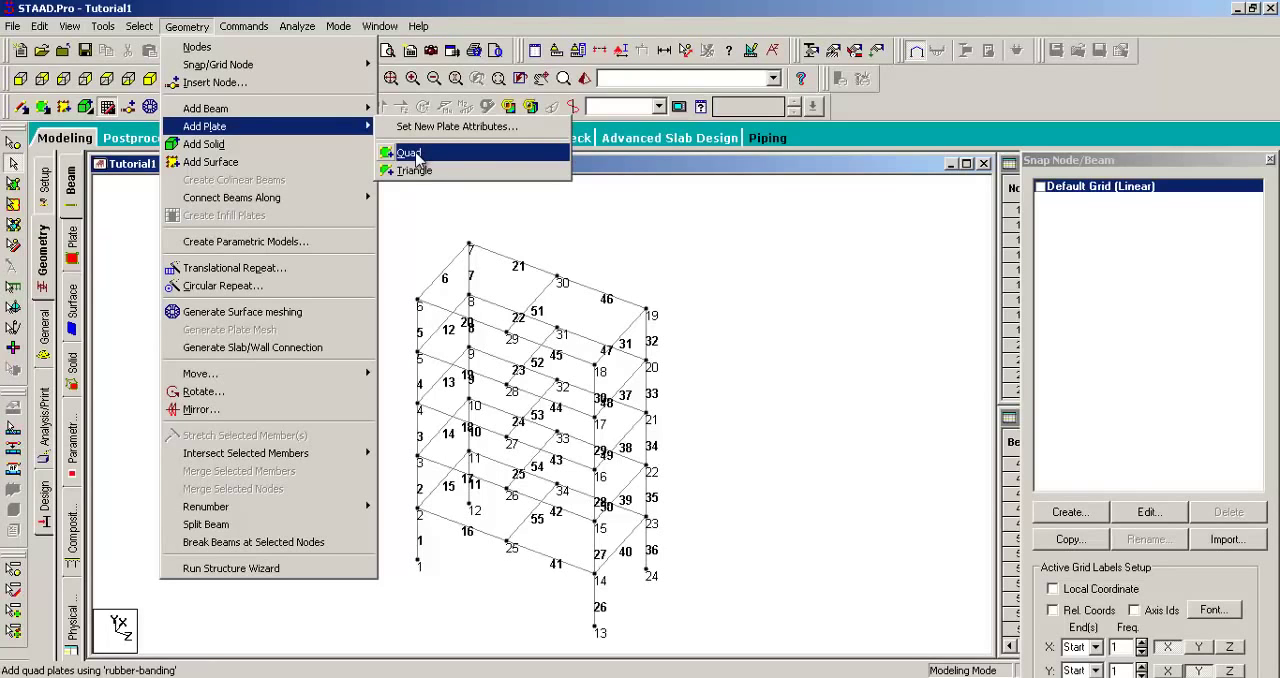
left_click(409, 153)
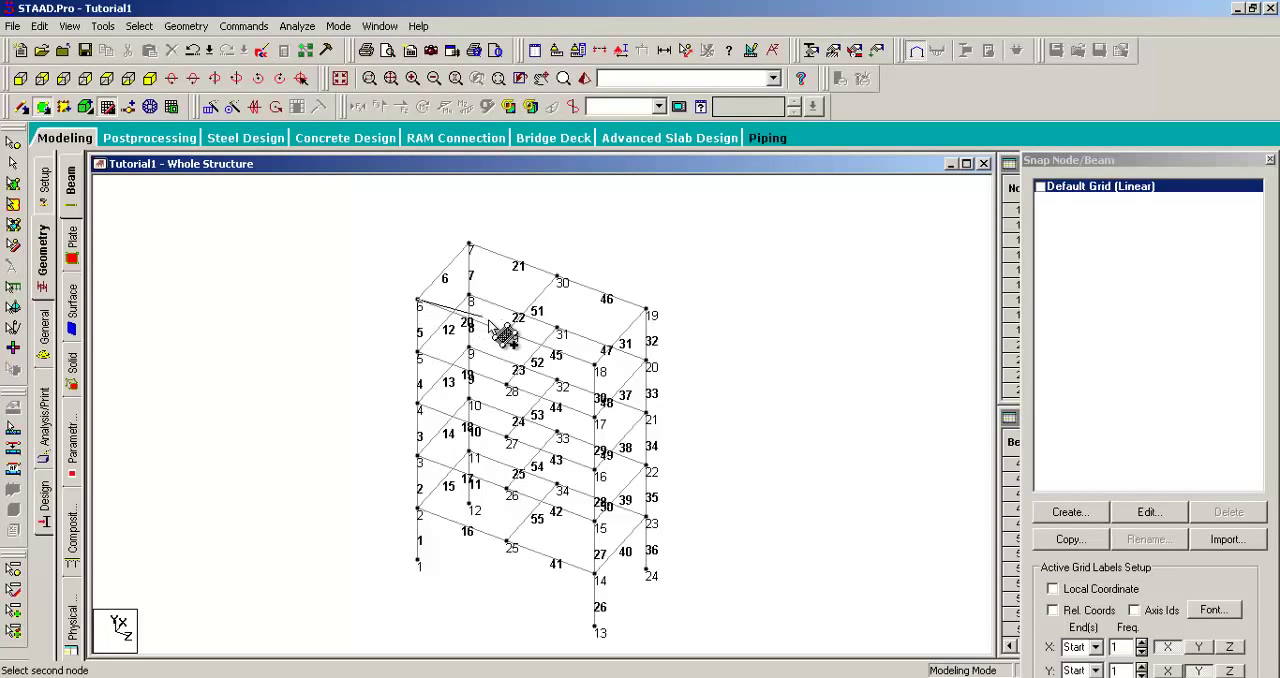
left_click(557, 277)
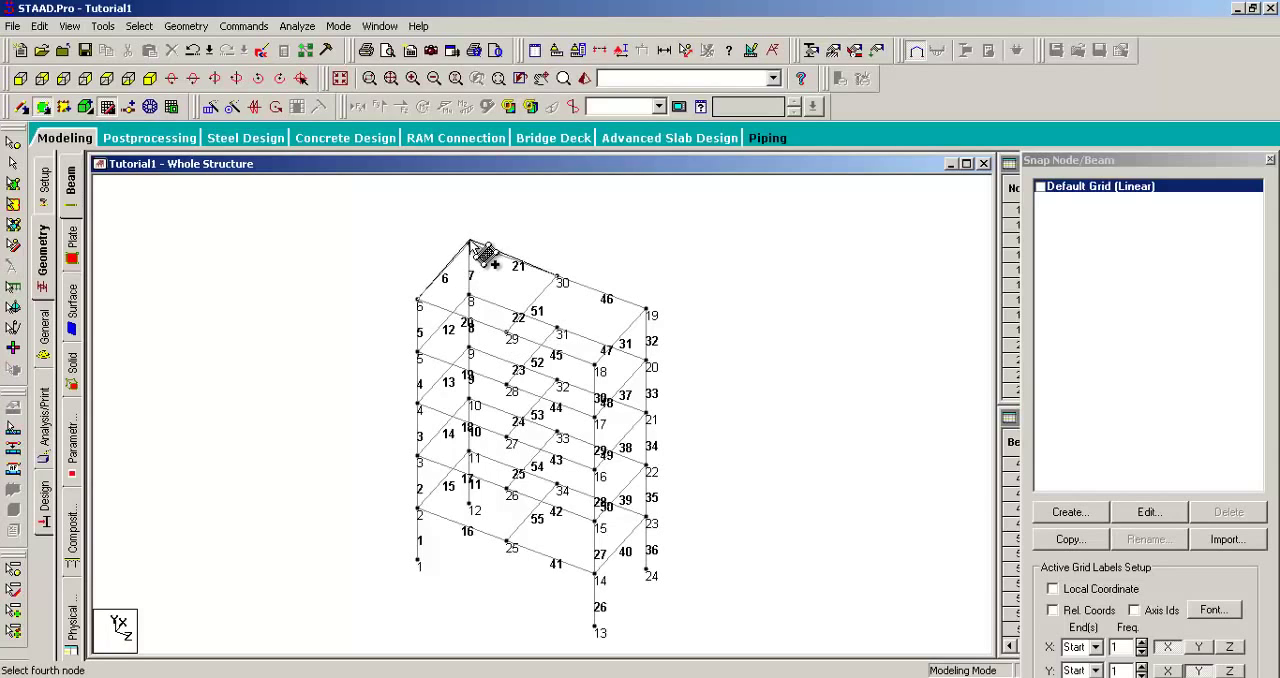
left_click(470, 243)
Step: Add a second quad plate at roof level through nodes 29, 18, 19 and 30
left_click(510, 332)
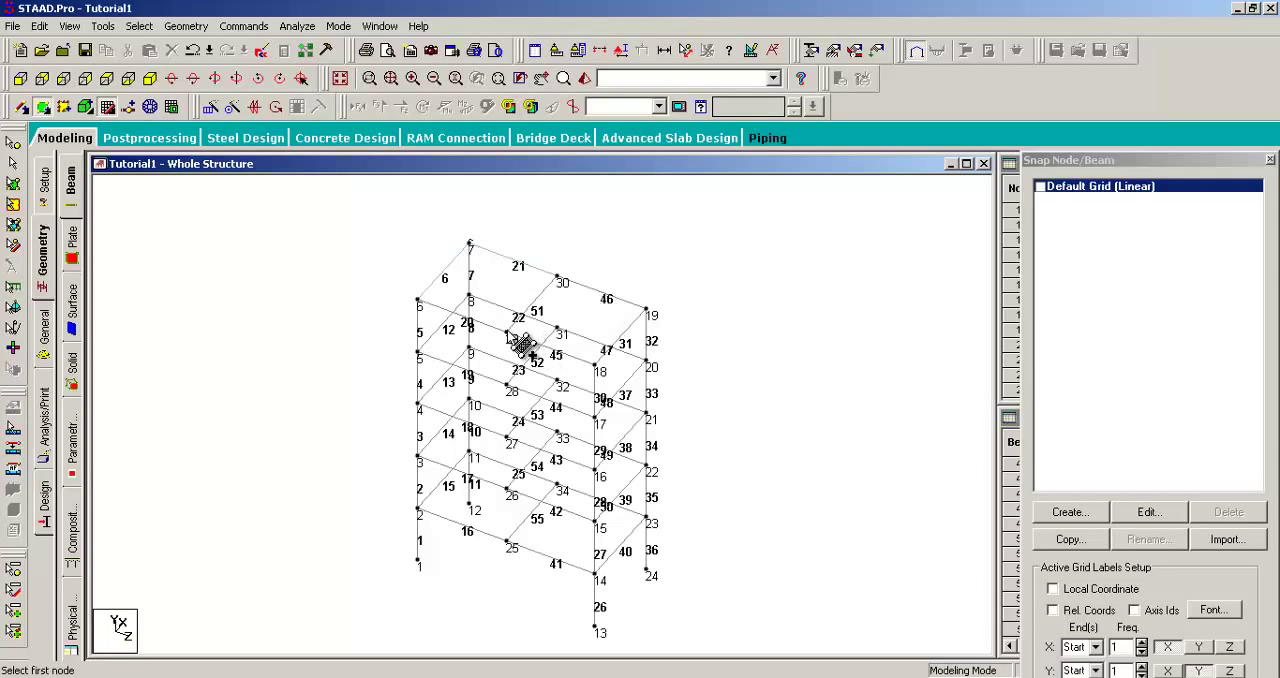
left_click(557, 330)
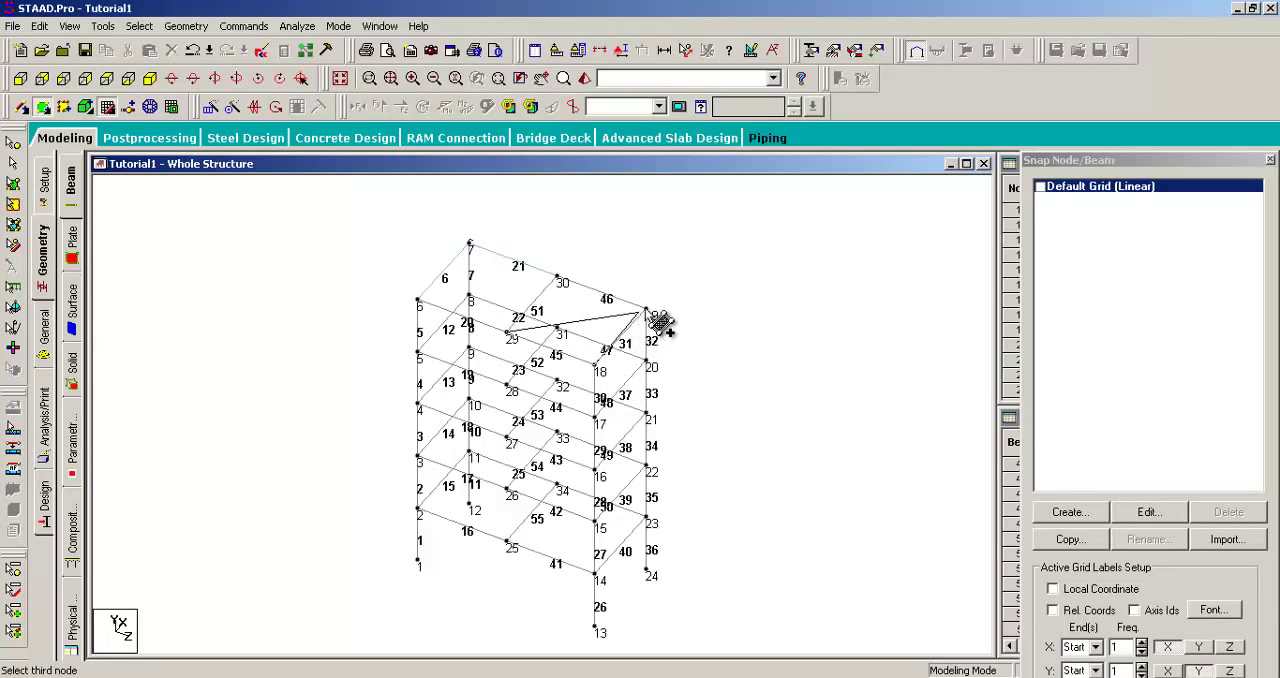
left_click(646, 310)
left_click(557, 278)
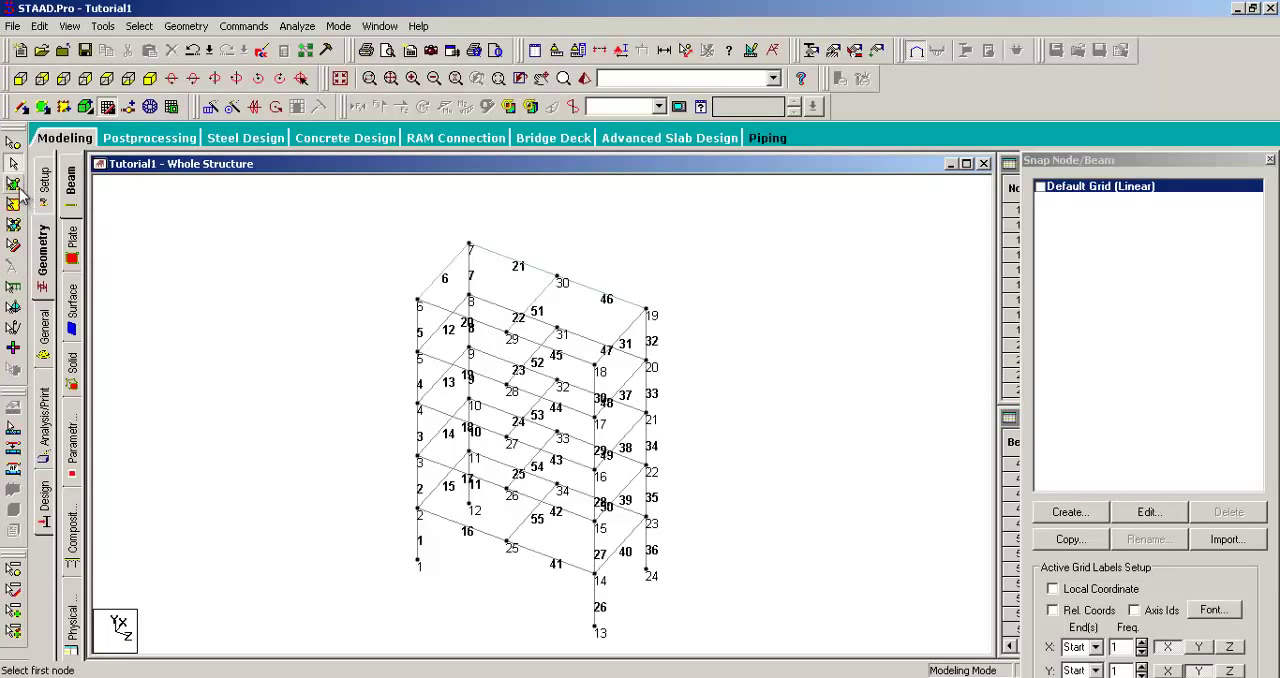
Step: With the Plates Cursor, pick the two roof plates alternately
left_click(13, 186)
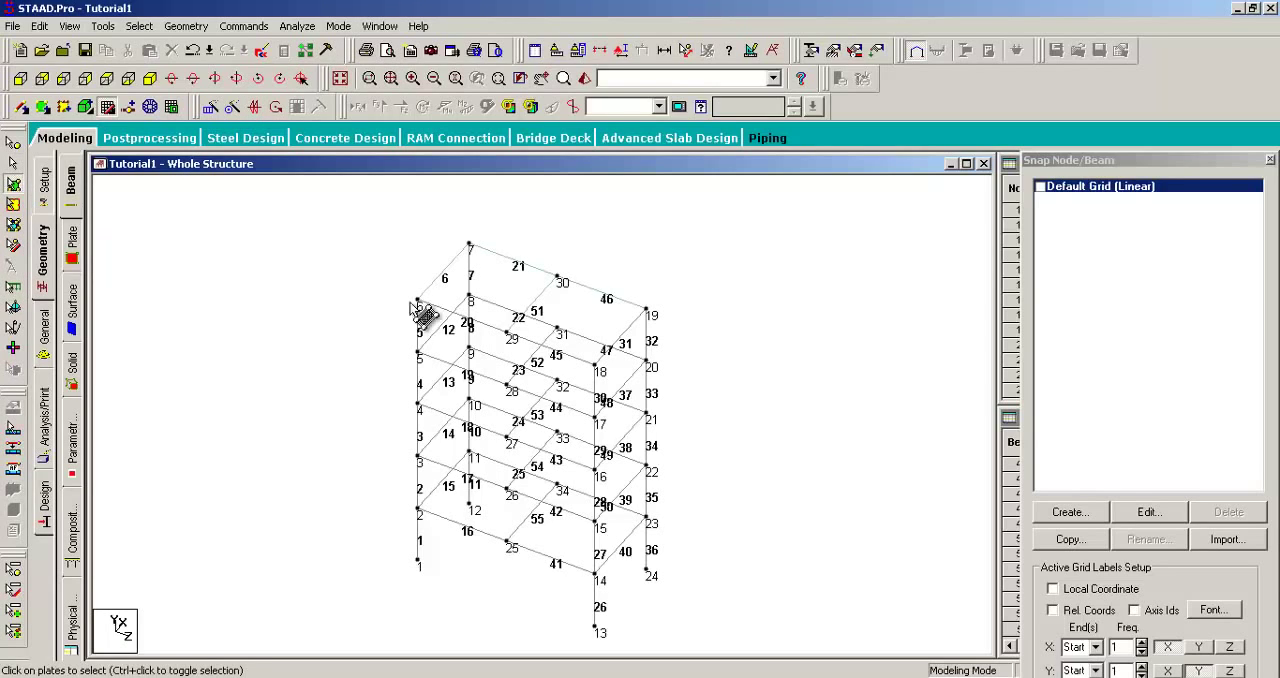
left_click(486, 290)
left_click(568, 305)
left_click(500, 302)
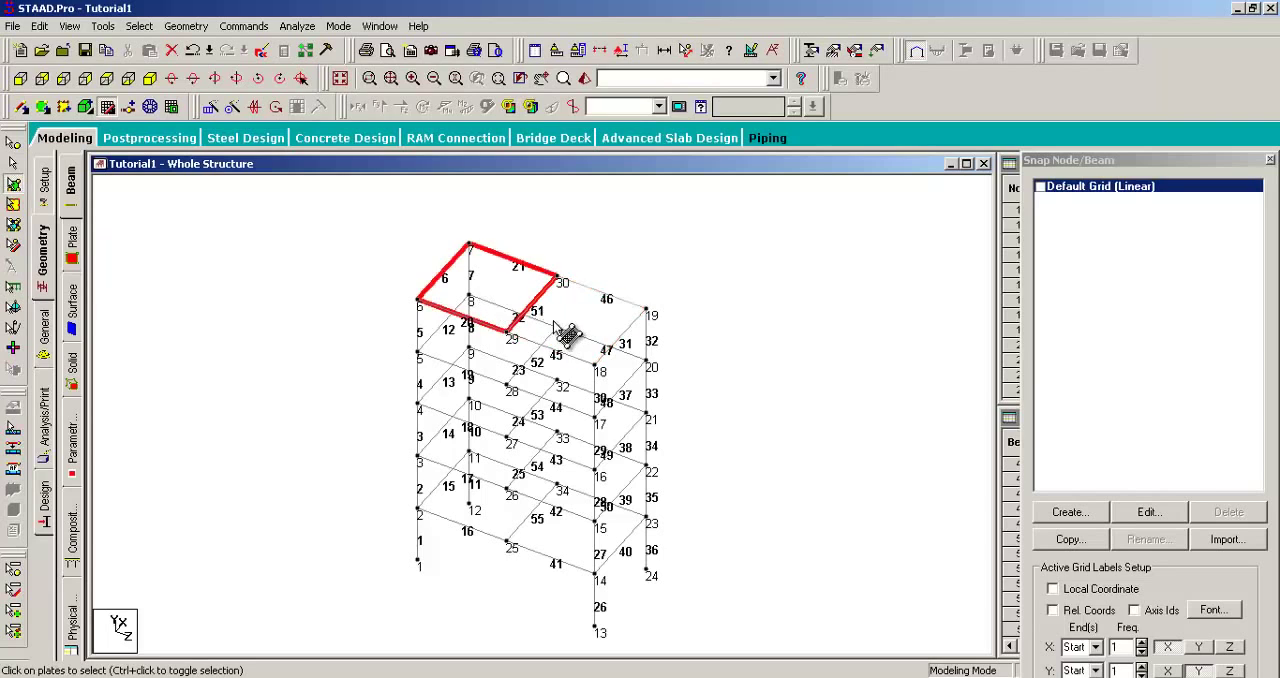
left_click(552, 320)
left_click(487, 280)
left_click(558, 321)
Step: Window-select both roof plates, pick each of them individually again, and clear the selection
left_click_drag(352, 196, 786, 631)
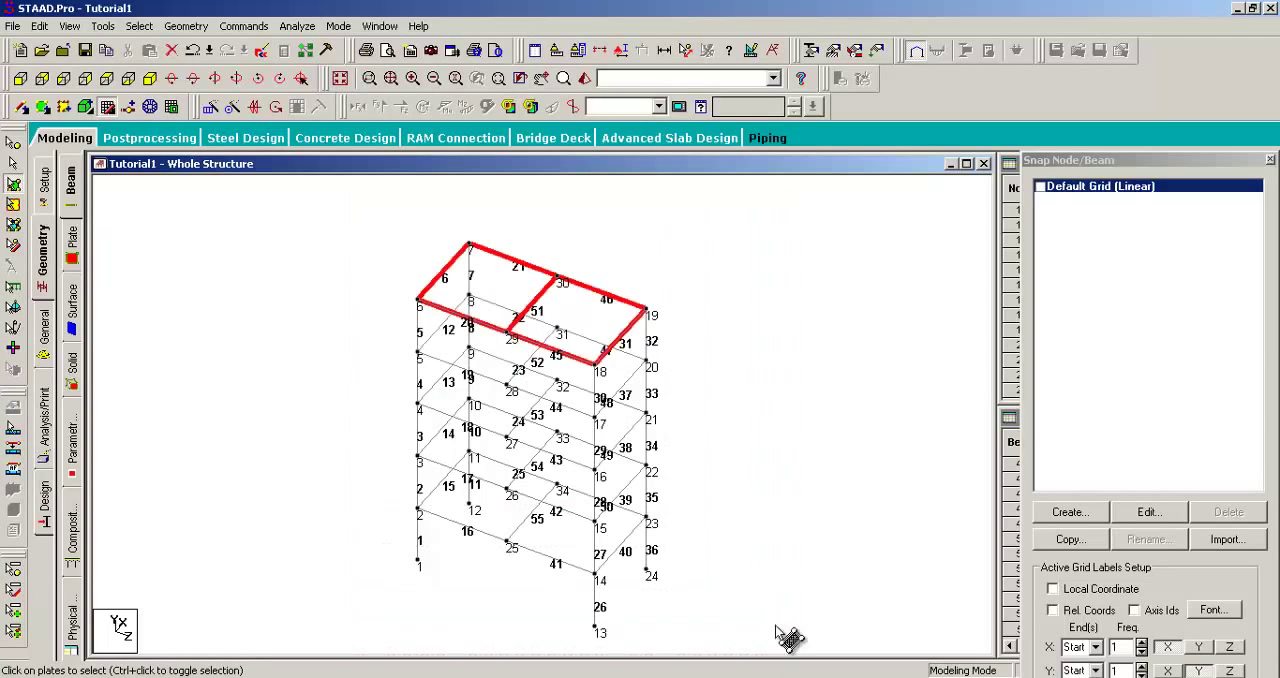
left_click_drag(721, 240, 380, 652)
left_click_drag(382, 236, 775, 540)
left_click(494, 294)
left_click(576, 306)
left_click(291, 285)
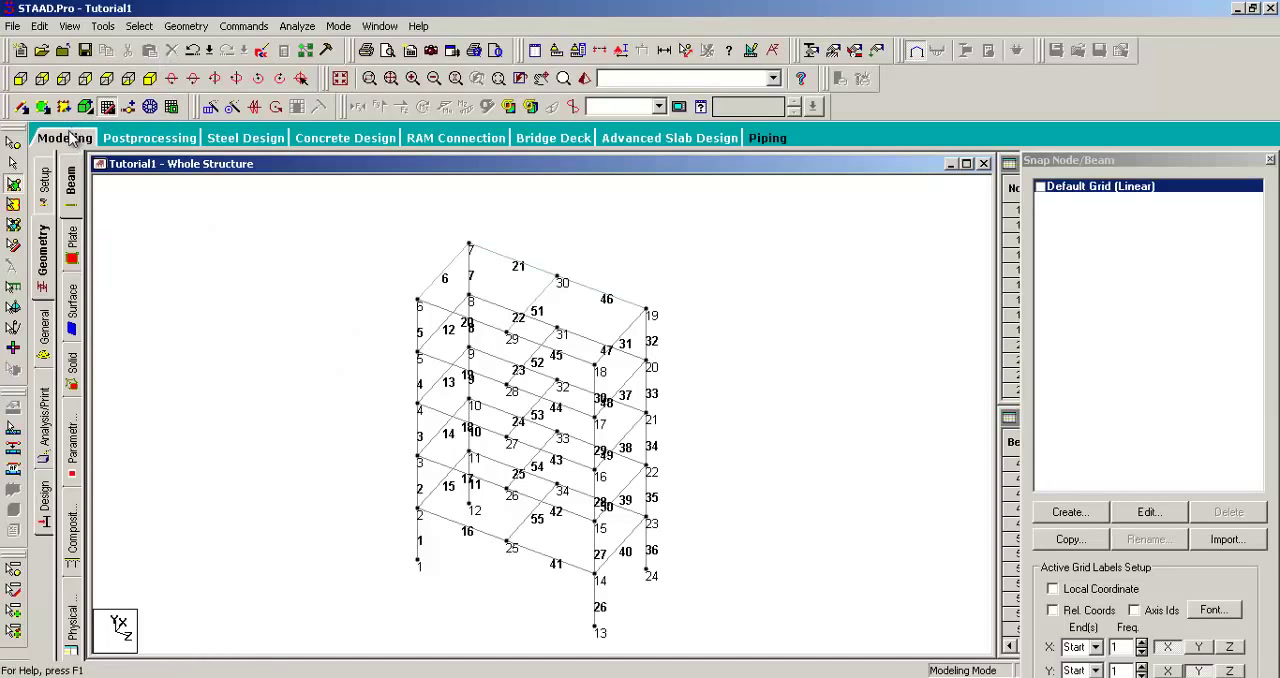
Step: Switch to the Beams Cursor and back to the Plates Cursor, and select each roof plate in turn
left_click(14, 165)
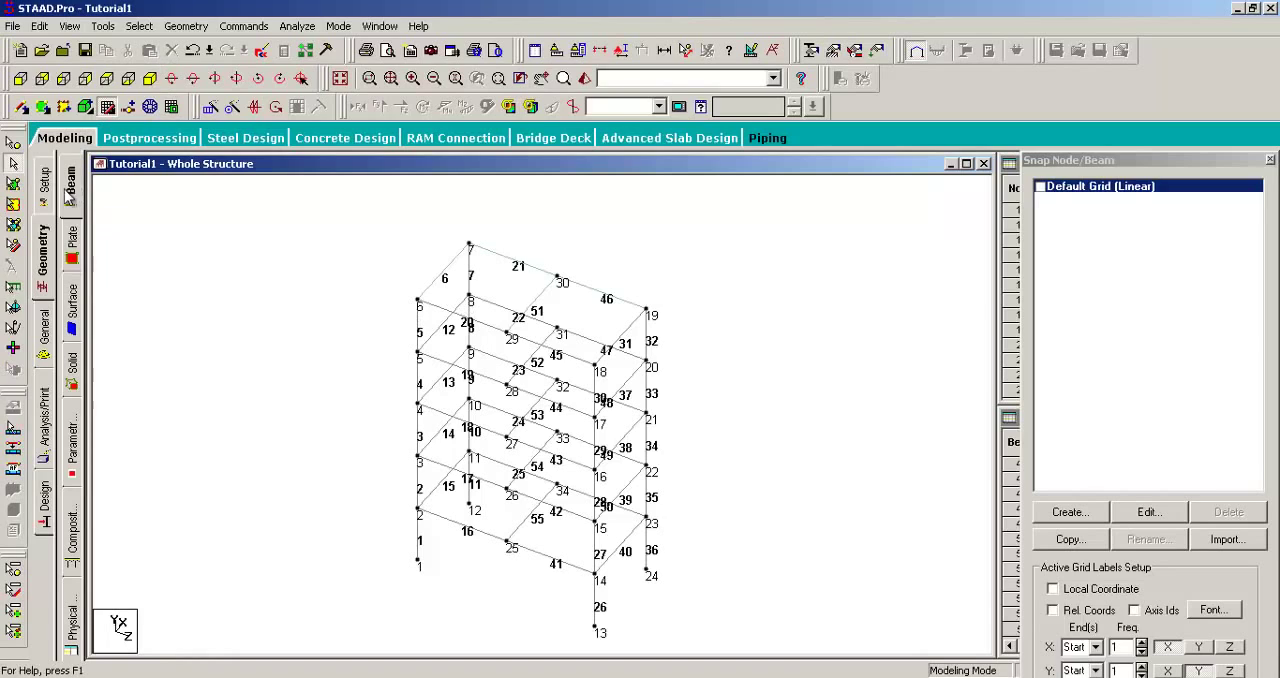
left_click(13, 184)
left_click(488, 301)
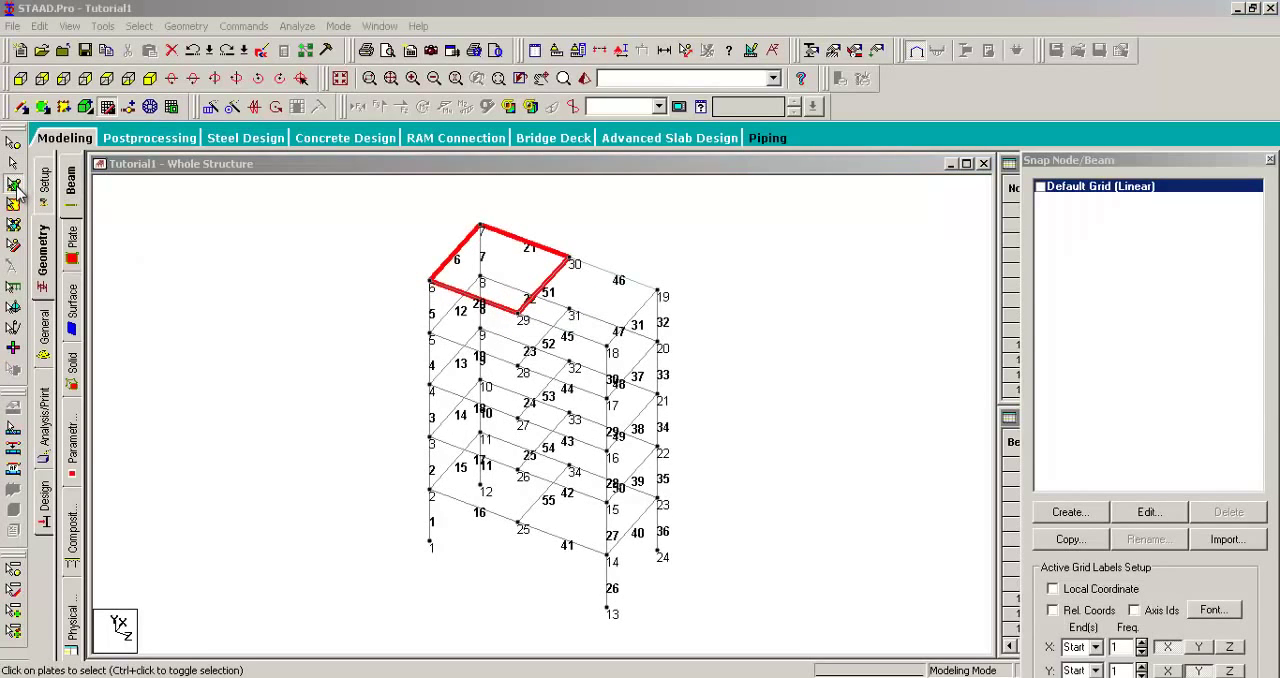
left_click(14, 186)
left_click(580, 292)
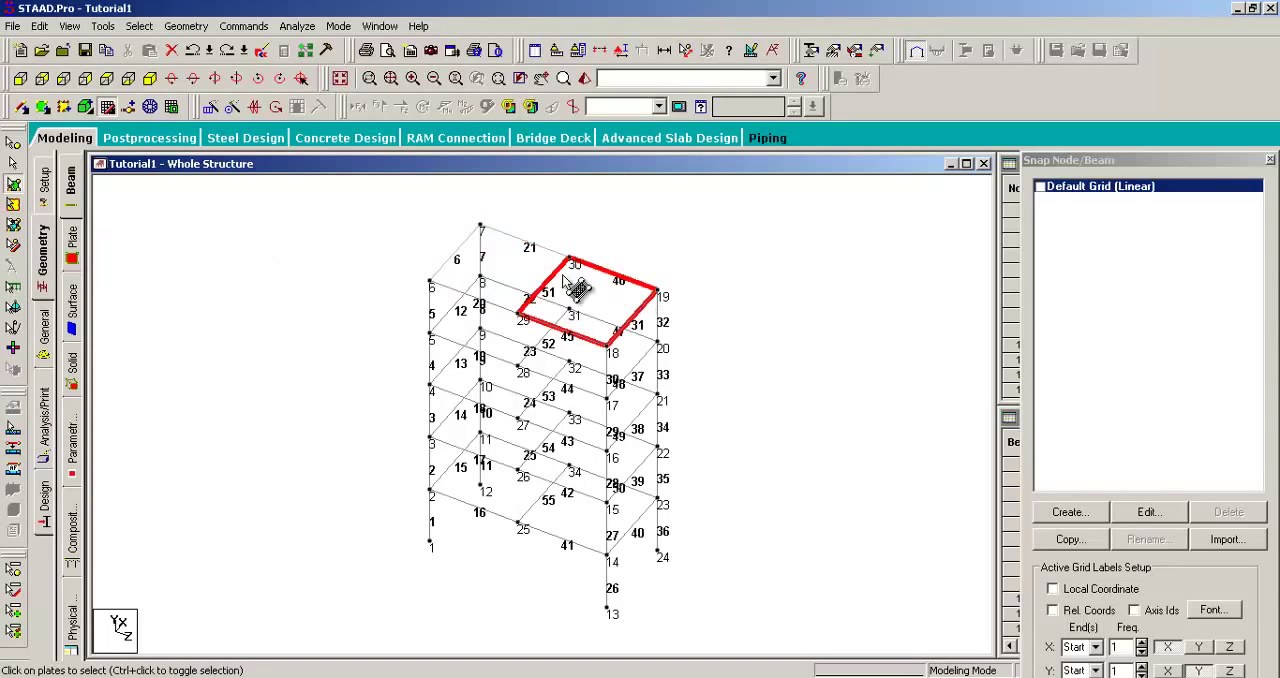
Step: Select the second roof plate as well and open the Translational Repeat settings, keeping the dialog clear of the model
left_click(505, 268, "ctrl")
left_click(186, 26)
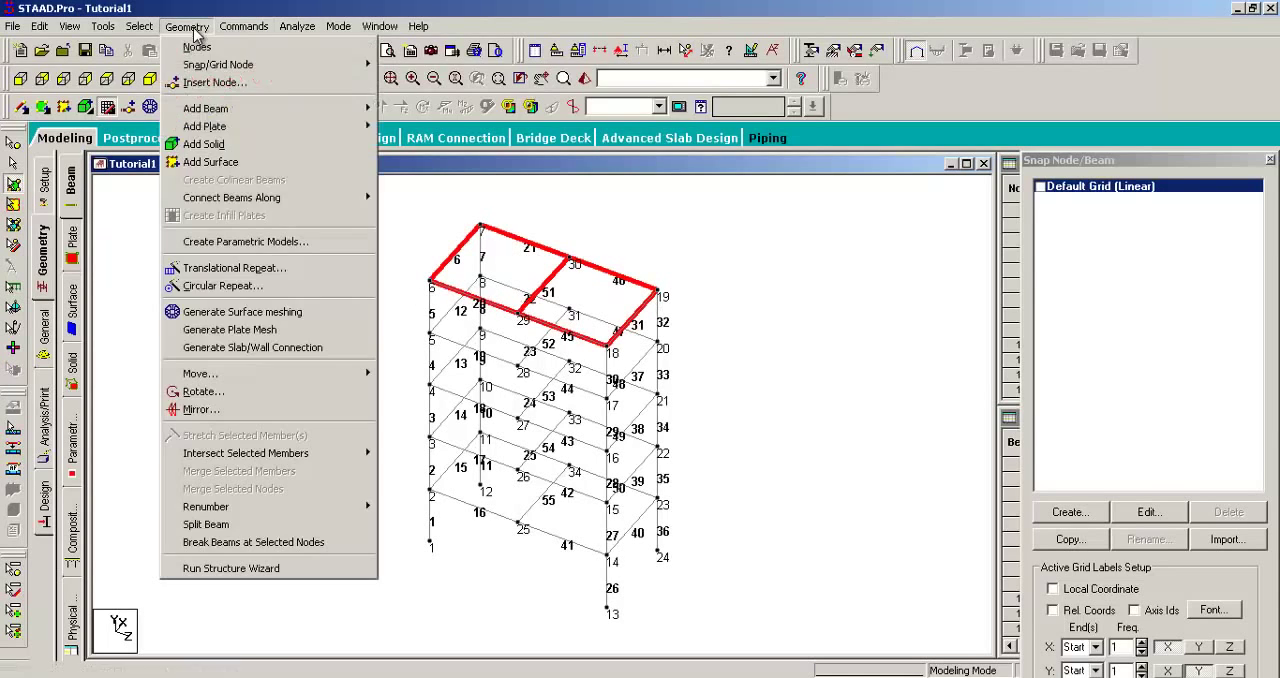
left_click(225, 268)
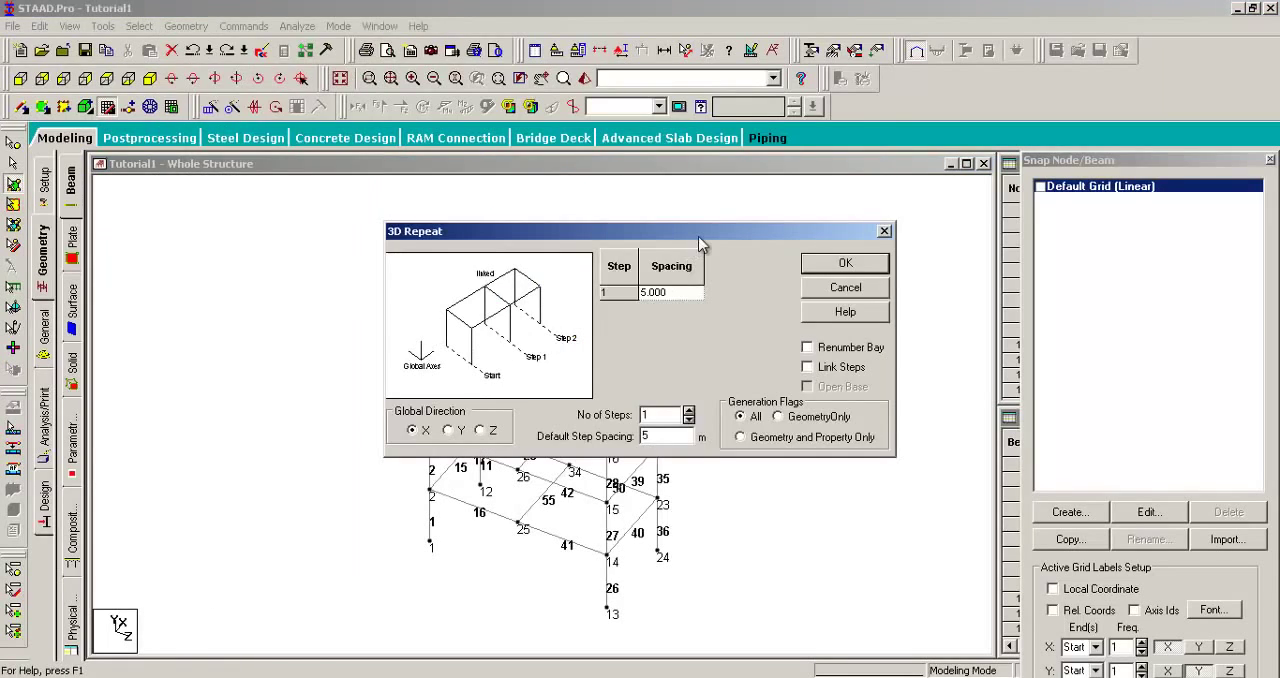
left_click_drag(705, 237, 1060, 219)
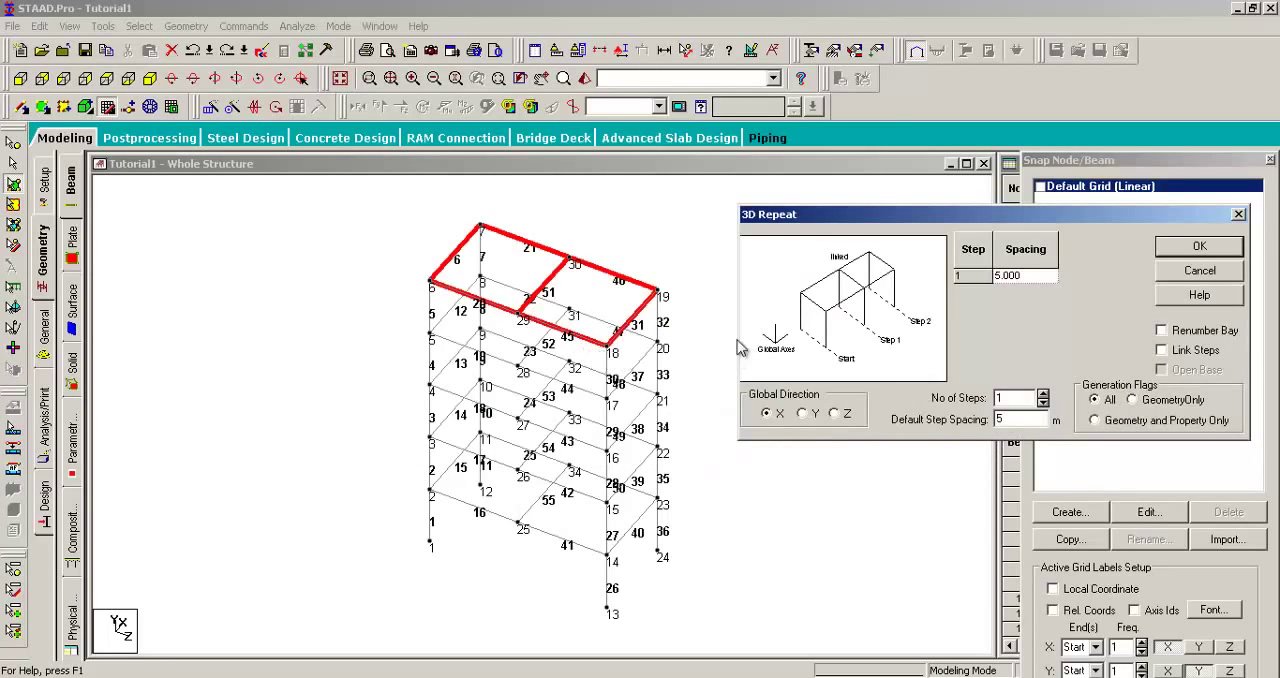
left_click_drag(858, 216, 853, 275)
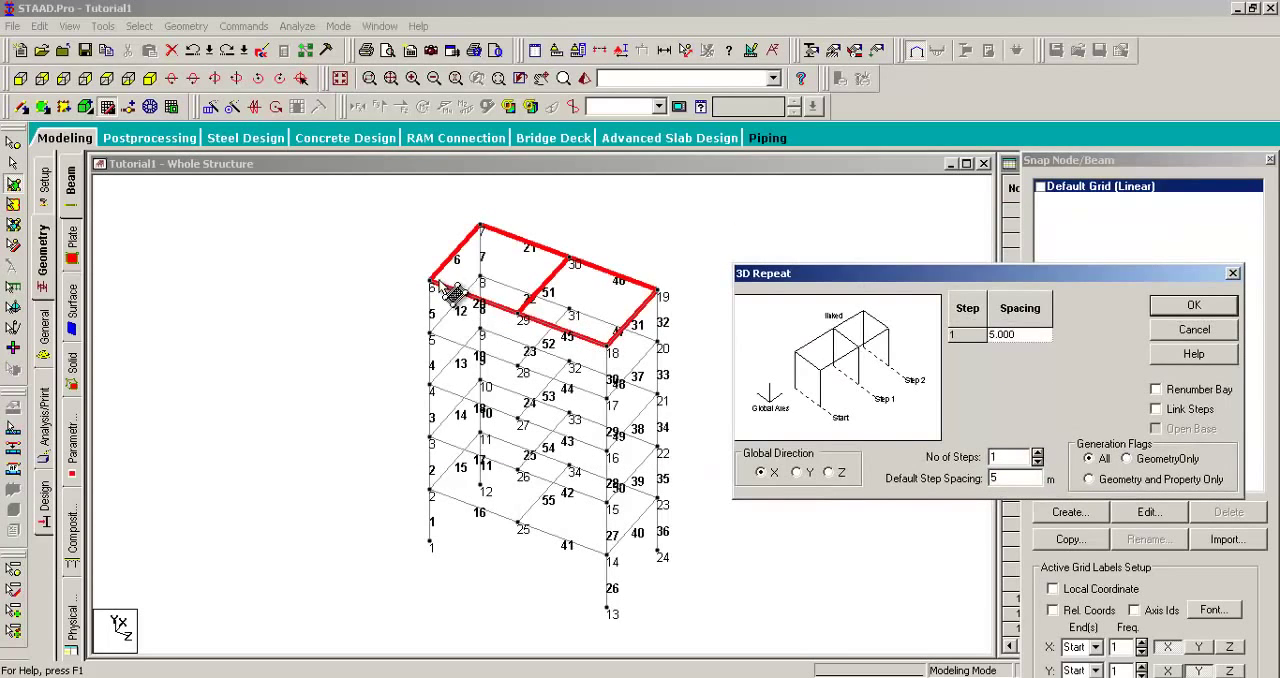
Step: Save the modified structure through the auto-save request and display Default Grid (Linear) as an axis reference for the repeat
left_click(107, 106)
left_click(107, 106)
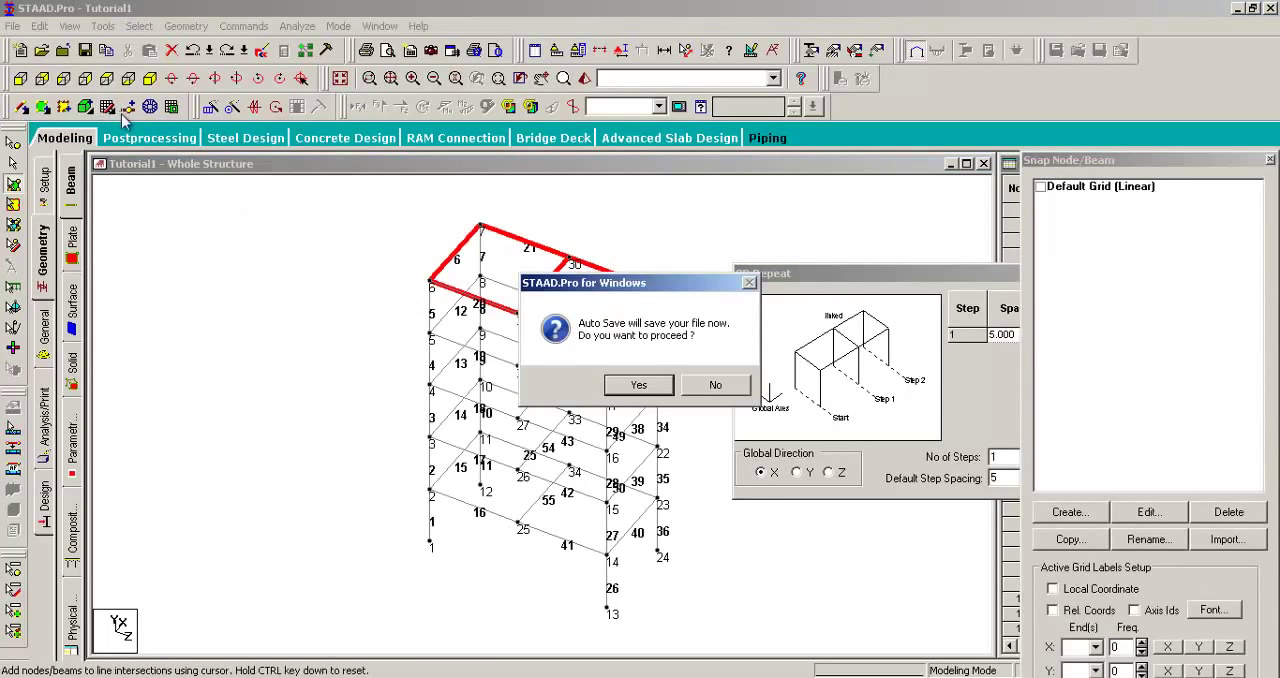
left_click(645, 386)
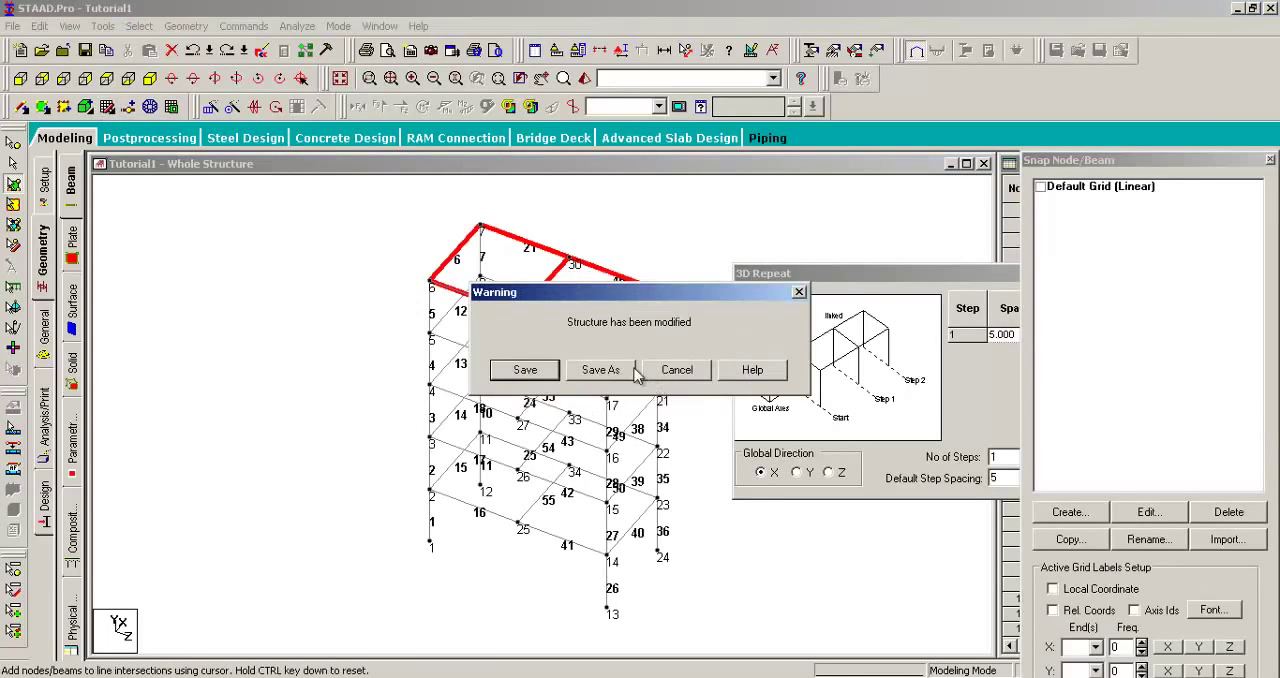
left_click(540, 381)
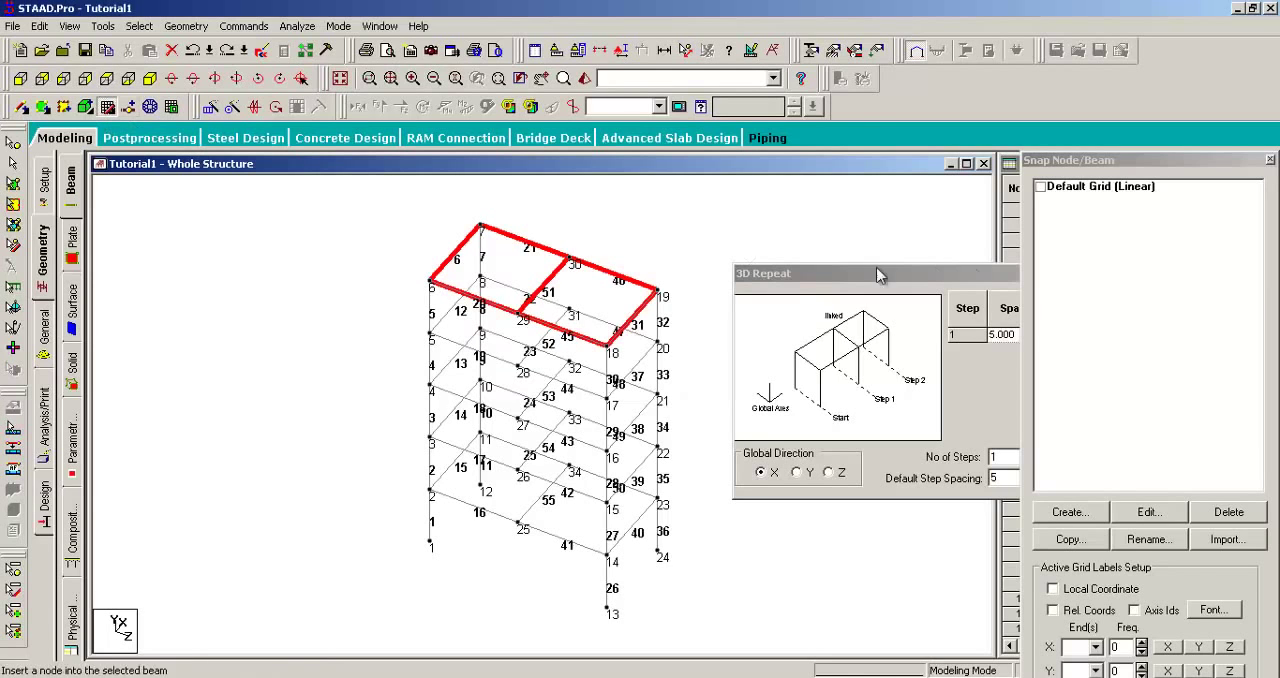
left_click(1042, 187)
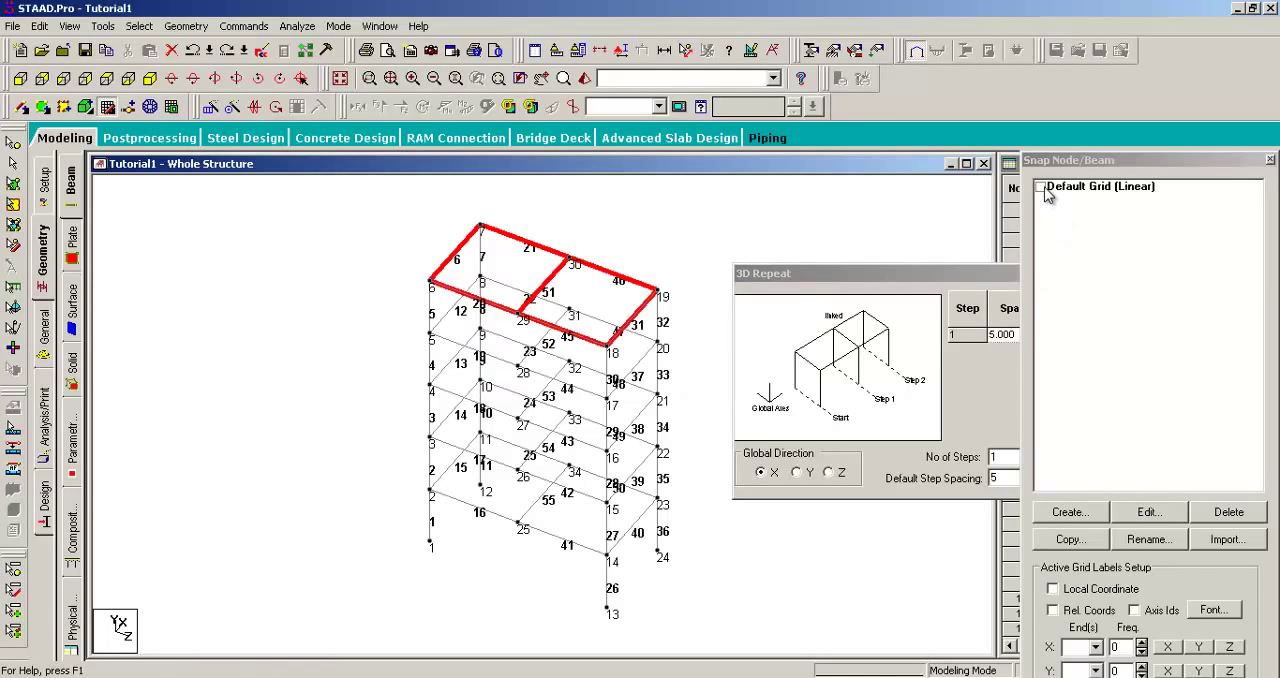
left_click_drag(955, 277, 895, 259)
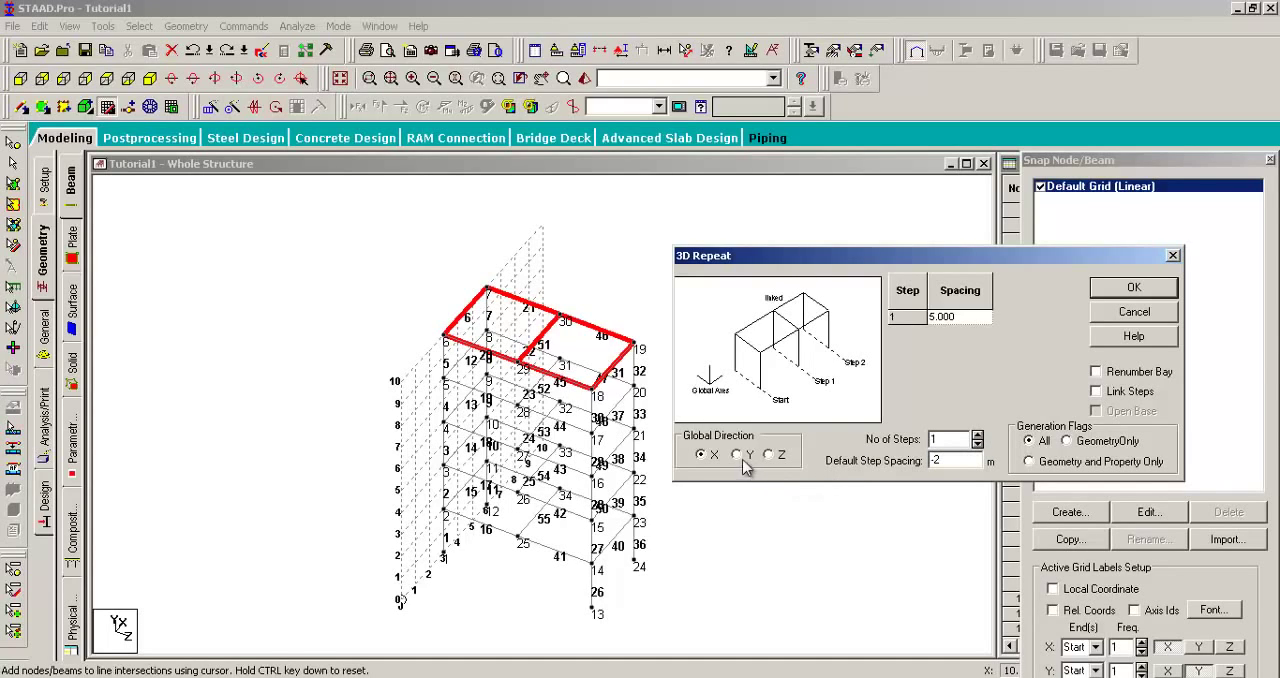
Step: Repeat the two roof plates along global Y in 4 steps with -2 m spacing, and hide the default grid
left_click(978, 435)
left_click(978, 435)
left_click(978, 435)
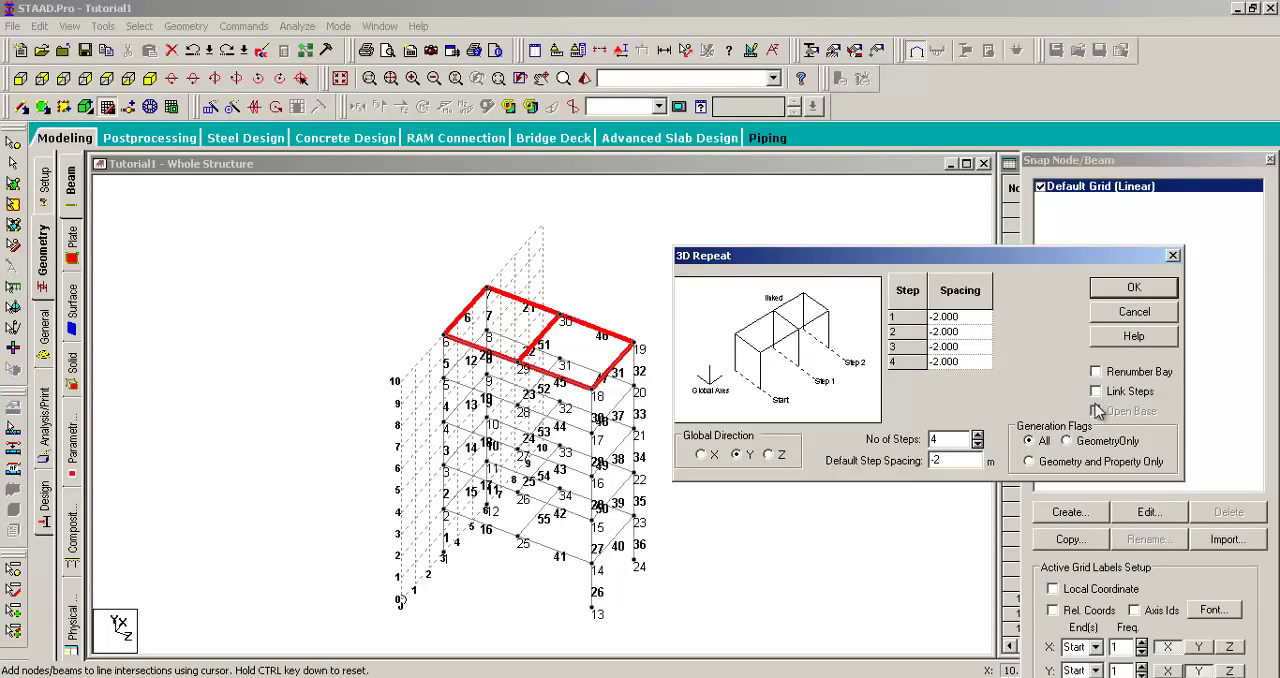
left_click(1133, 288)
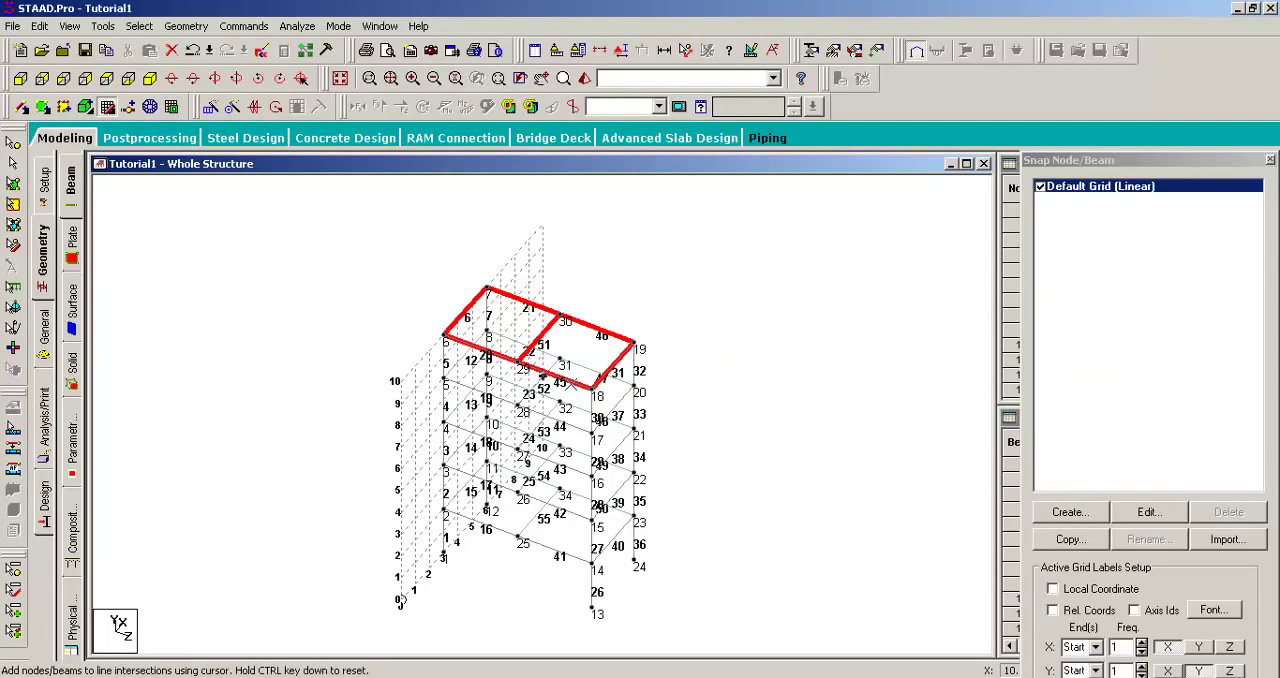
left_click(1041, 187)
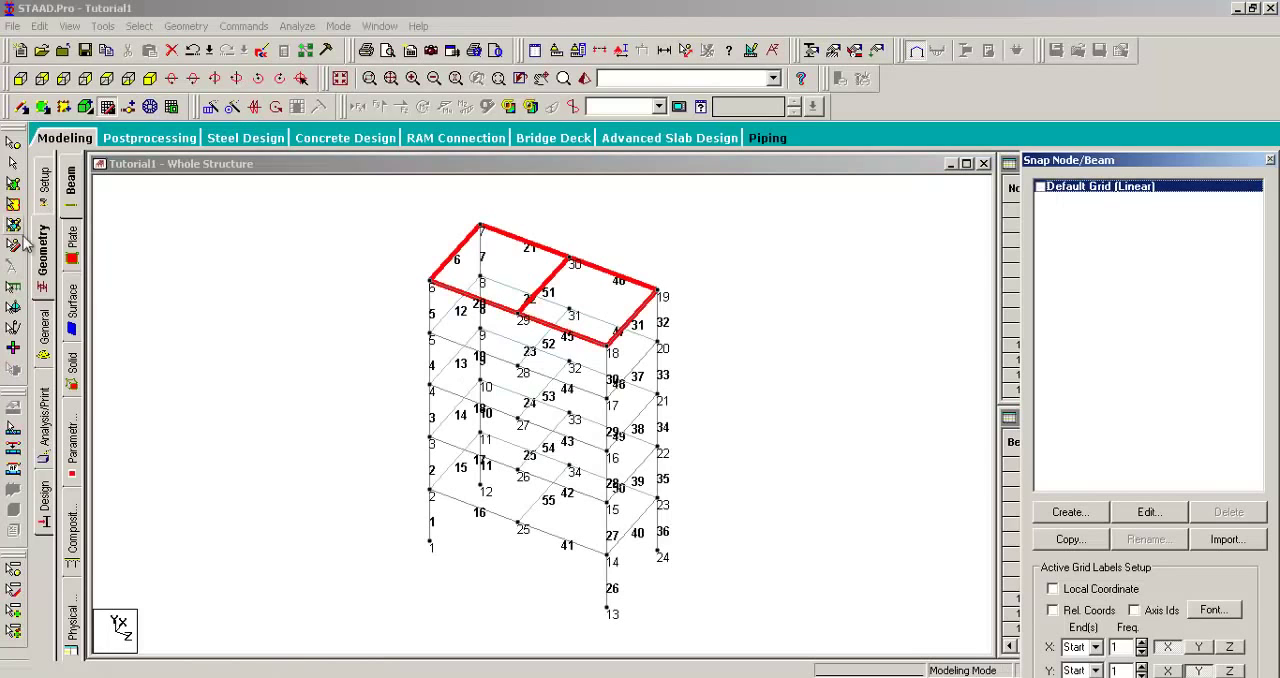
Step: Window-select all floor plates with the Plates Cursor, pick plates individually from the lowest floor upwards, and clear the selection
left_click(13, 184)
left_click_drag(390, 209, 735, 606)
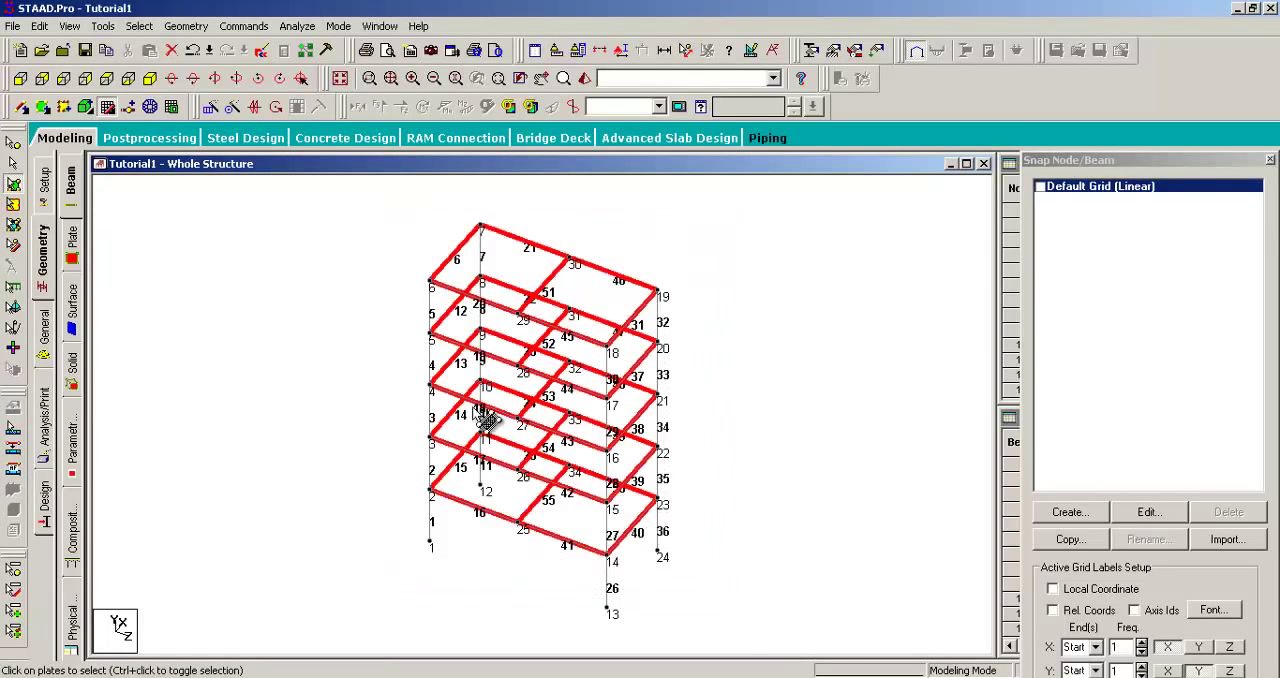
left_click_drag(391, 235, 732, 634)
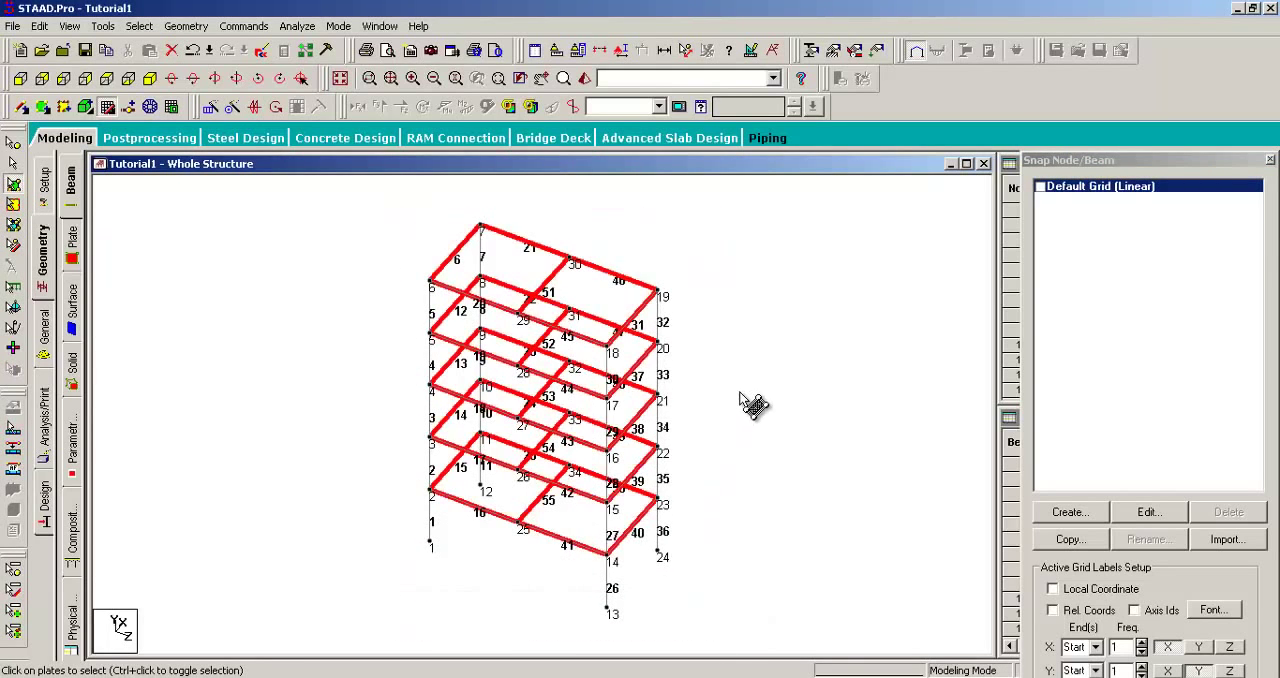
left_click(592, 488)
left_click(588, 436)
left_click(582, 385)
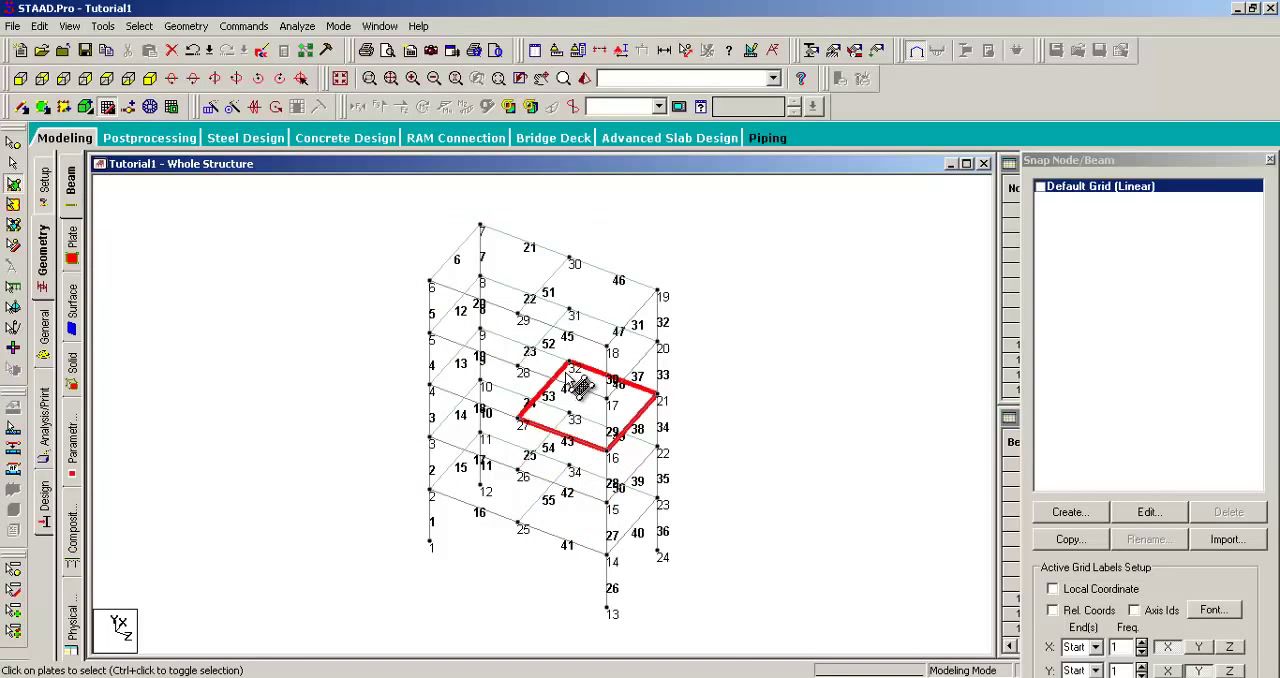
left_click(579, 350)
left_click(588, 318)
left_click(770, 358)
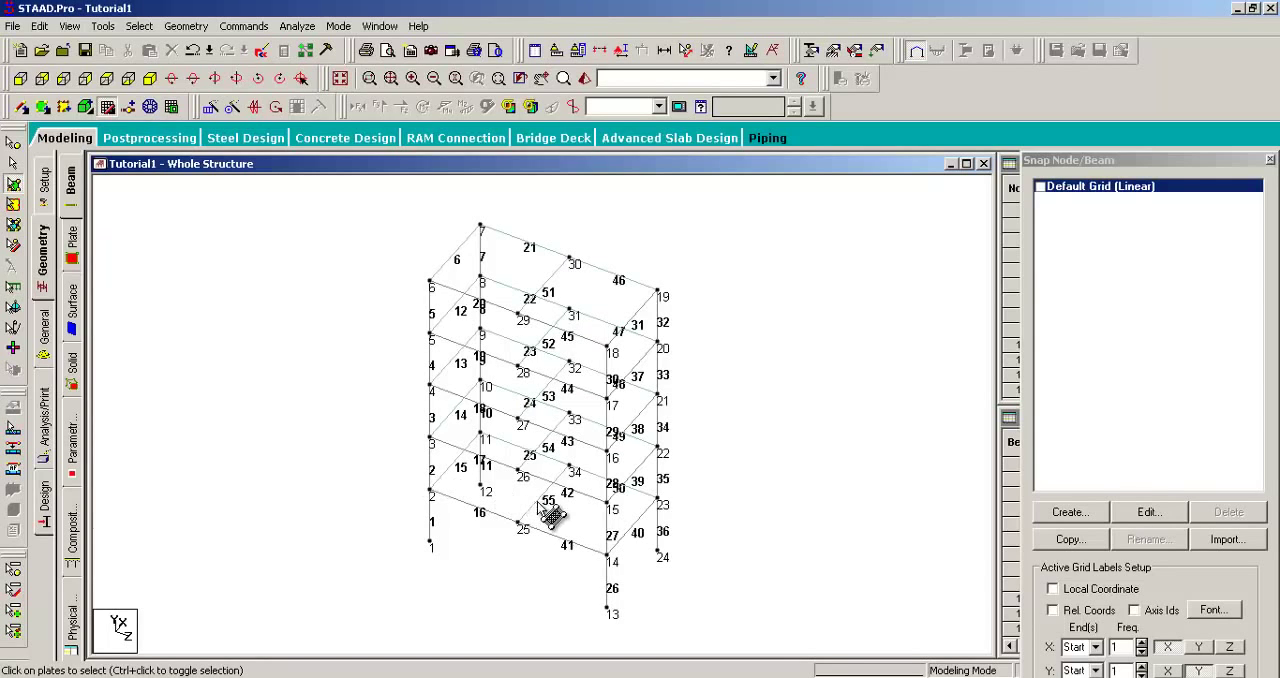
Step: Pick single plates in both bays from the lowest floor up to the roof, and clear the selection
left_click(585, 520)
left_click(498, 452)
left_click(558, 459)
left_click(560, 429)
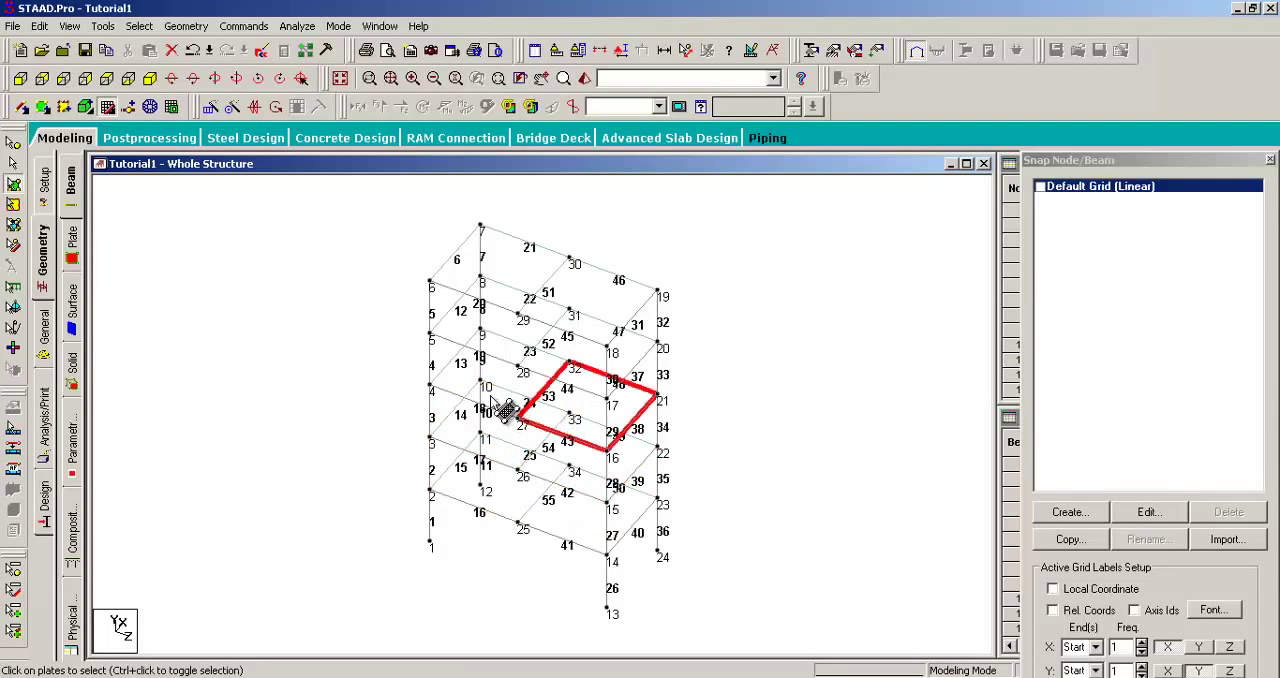
left_click(504, 364)
left_click(503, 356)
left_click(561, 367)
left_click(520, 292)
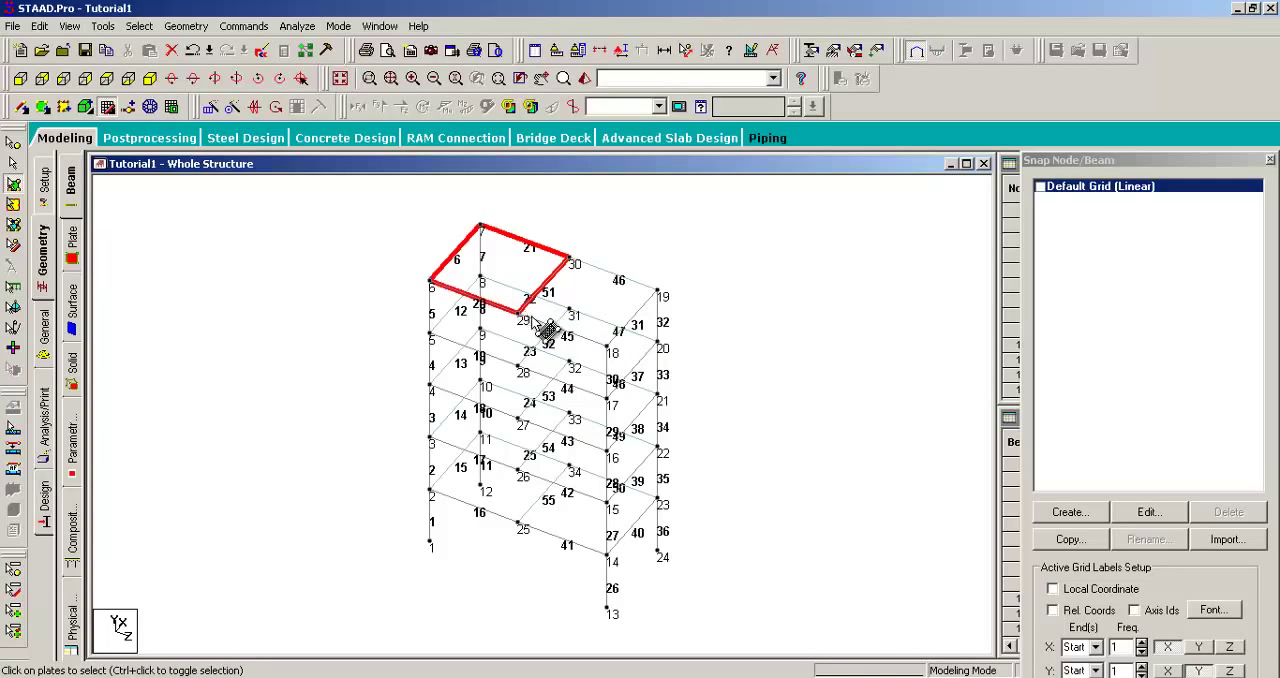
left_click(414, 266)
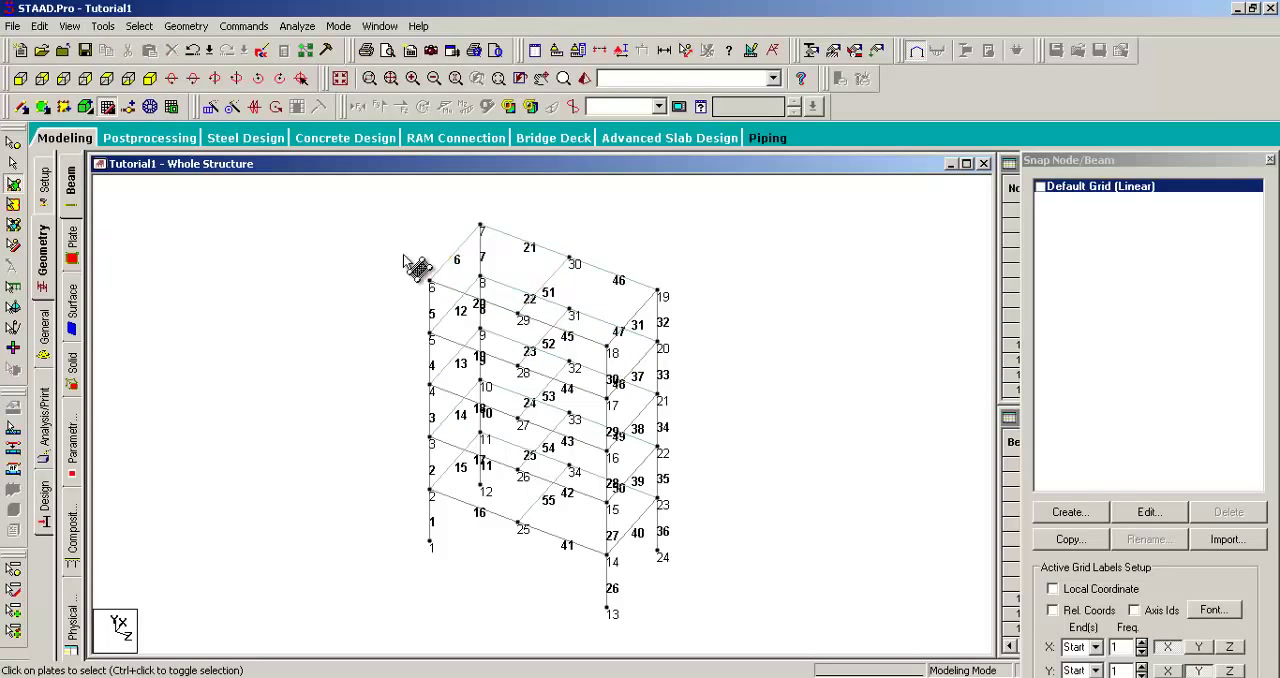
Step: Select each roof plate in turn, and toggle plate 56 in and out of the selection
left_click(516, 272)
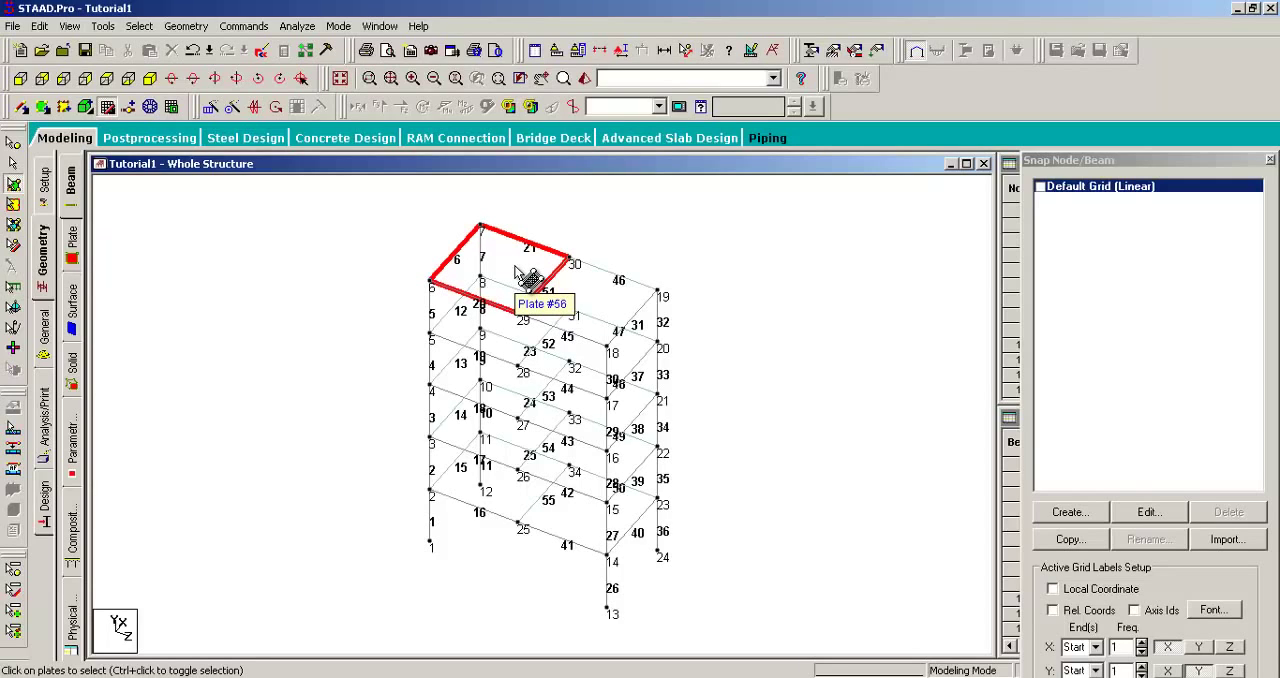
left_click(584, 287)
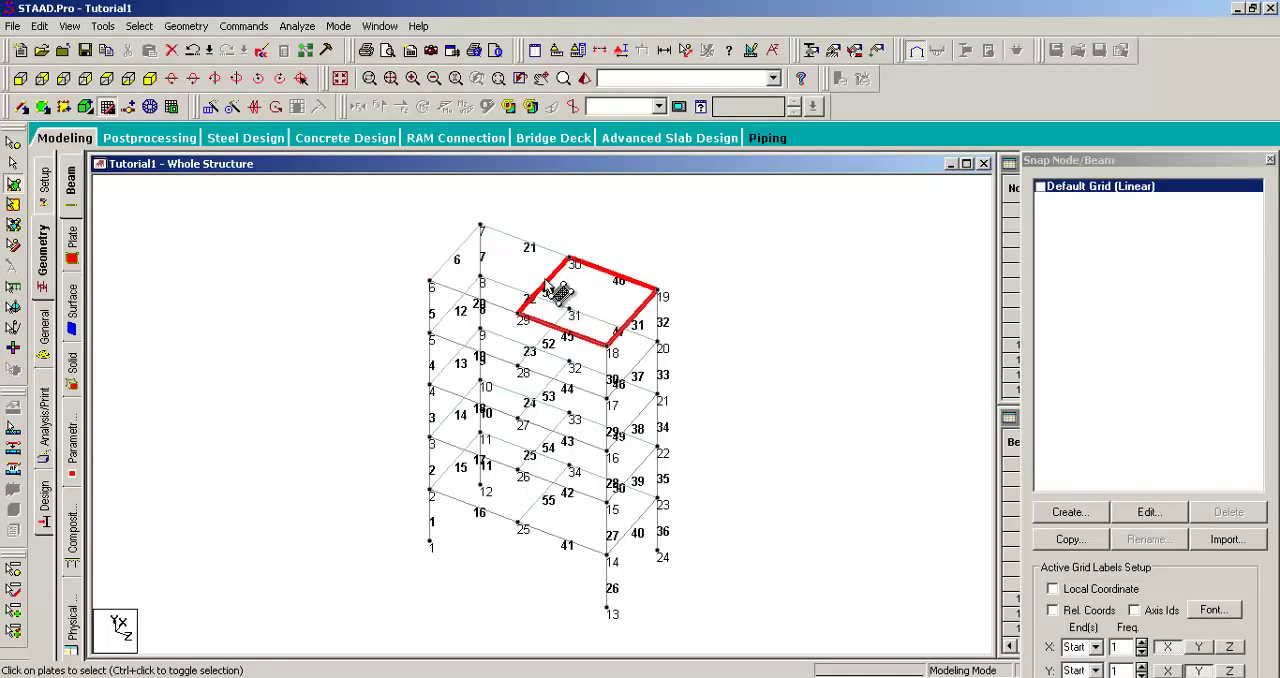
left_click(523, 272, "ctrl")
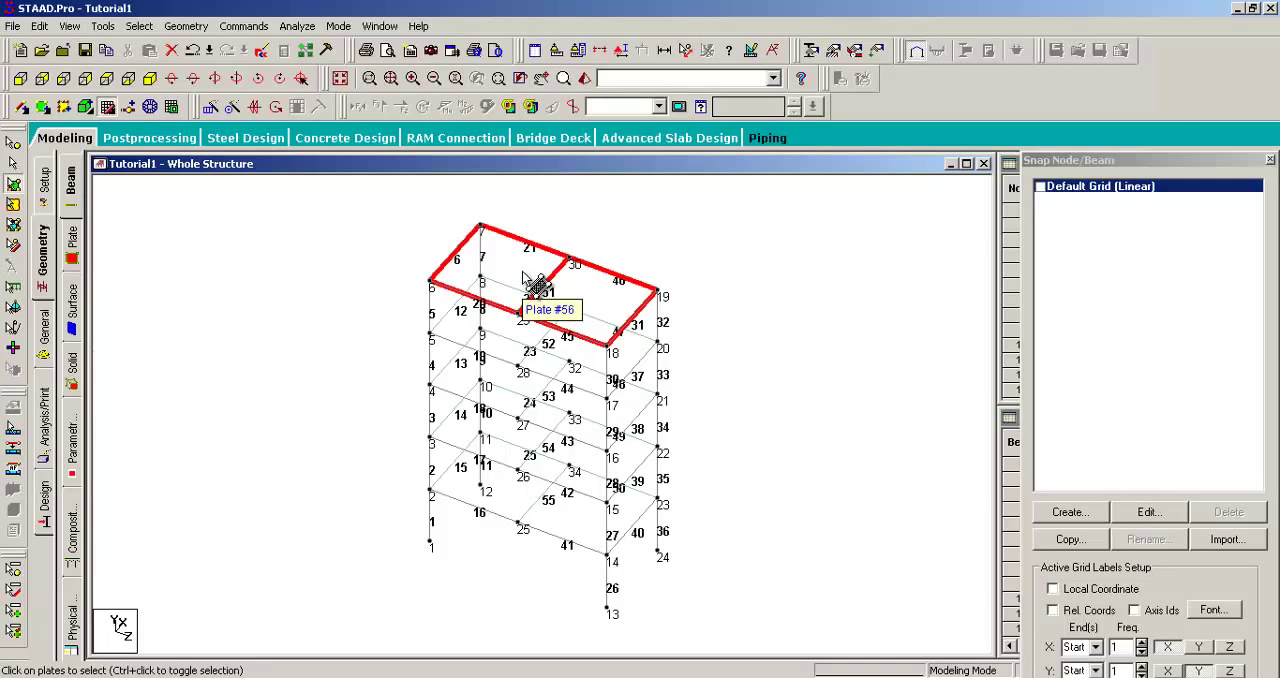
left_click(523, 275, "ctrl")
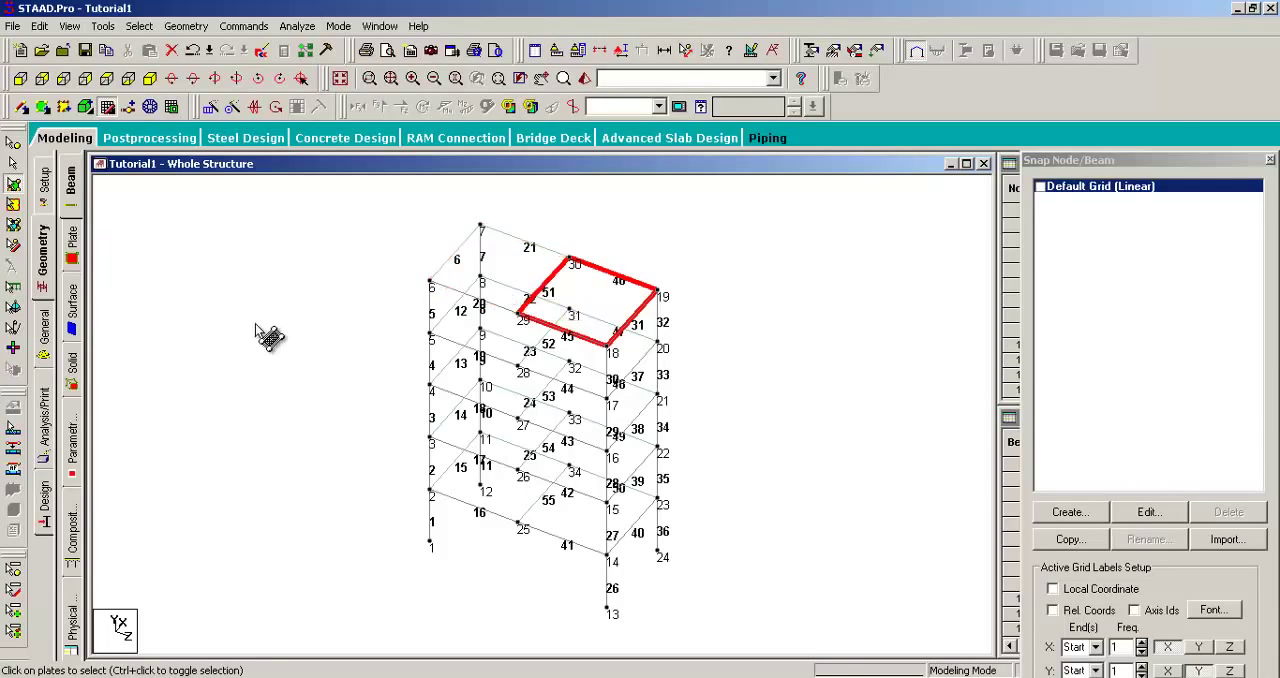
Step: Open the Plates table and highlight plates 65 up to 56 one by one to locate them in the model
left_click(70, 237)
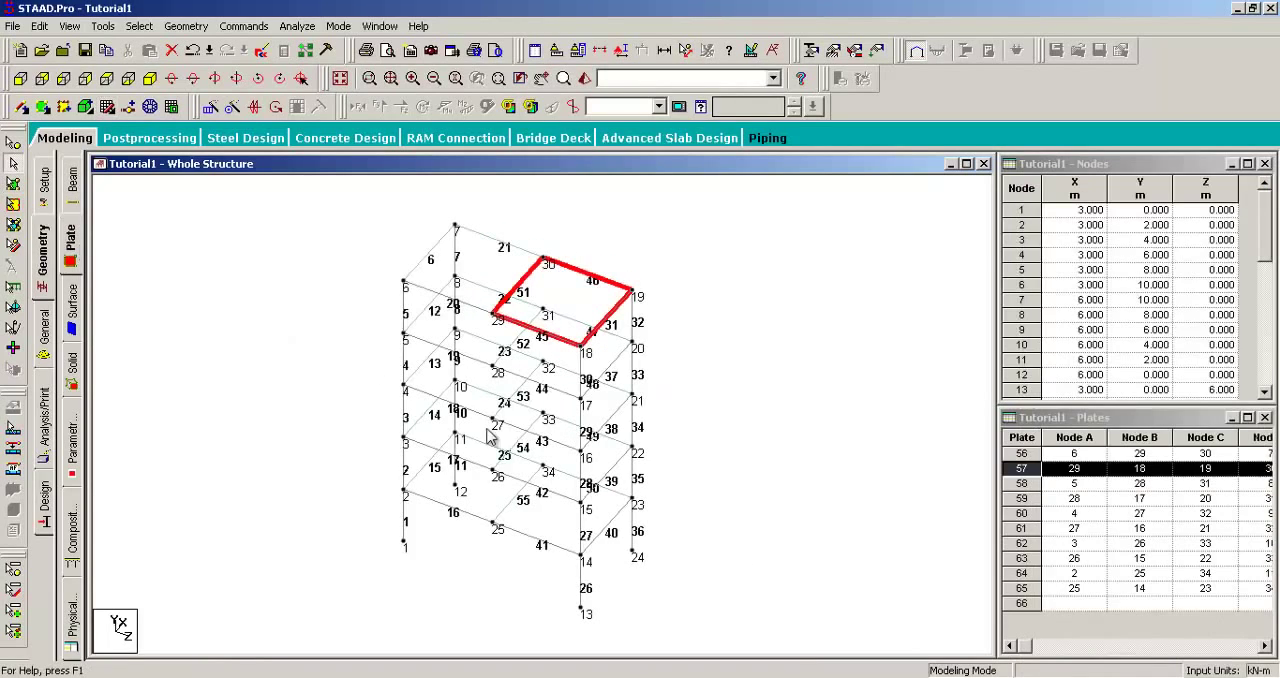
left_click(1022, 588)
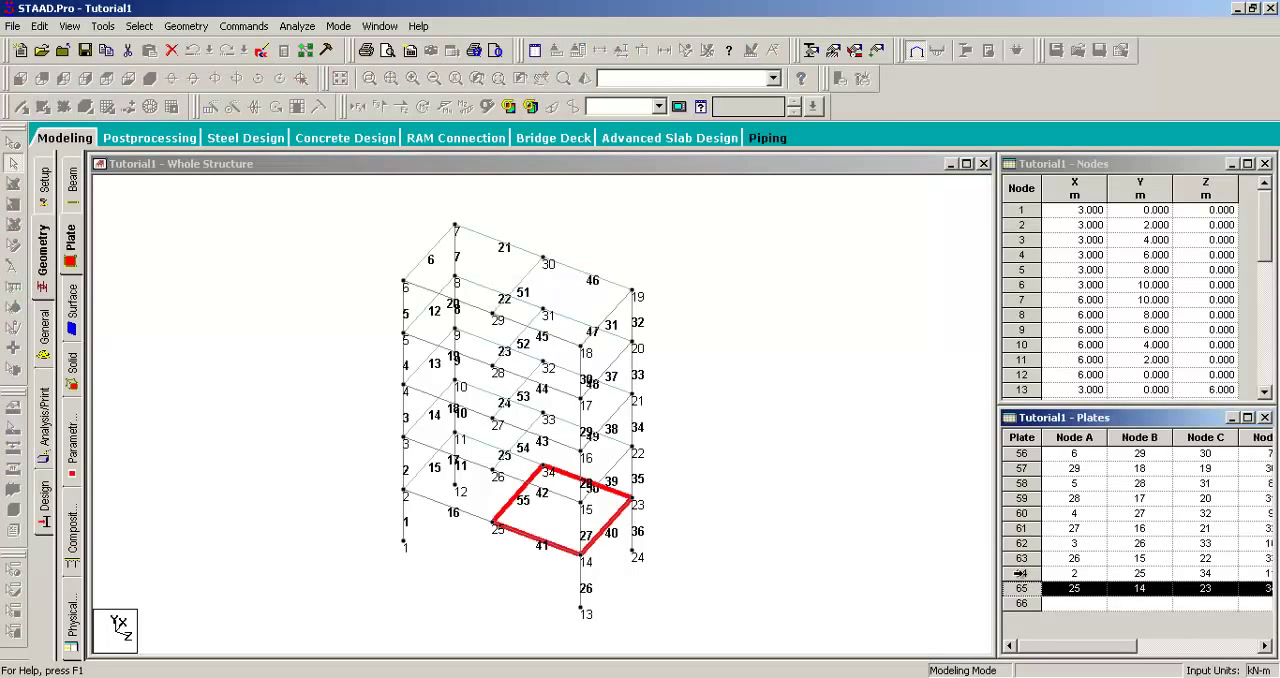
left_click(1022, 573)
left_click(1022, 558)
left_click(1021, 543)
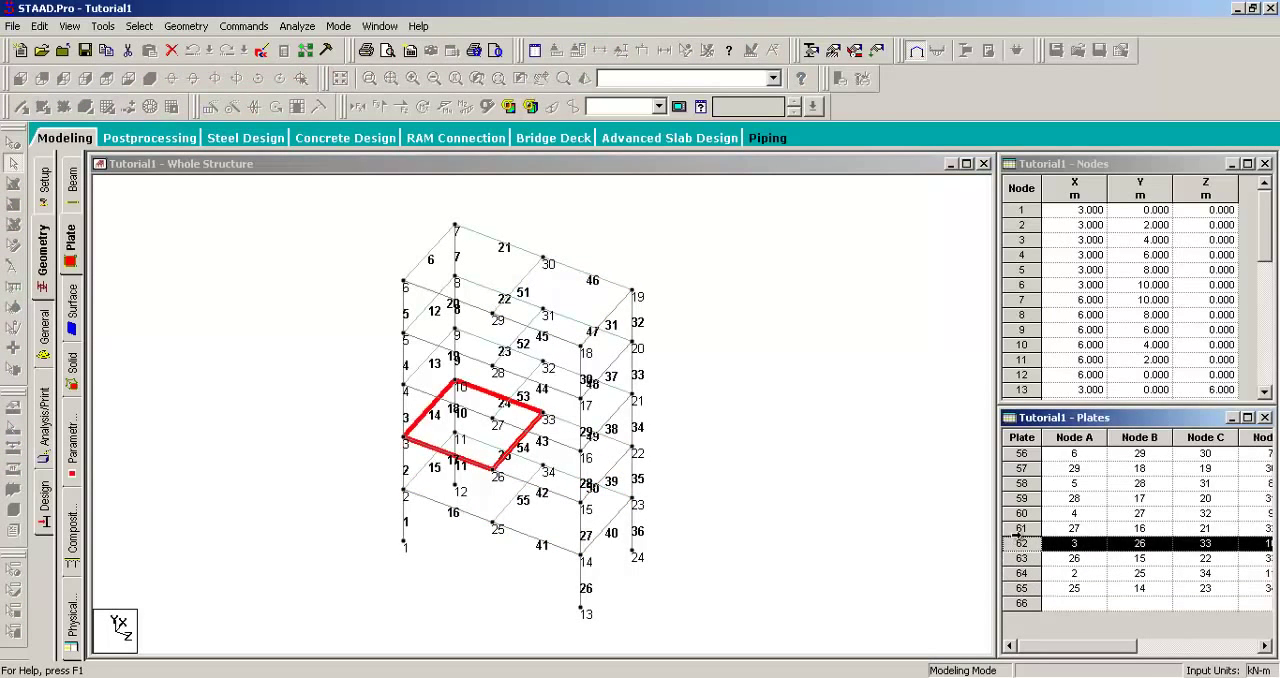
left_click(1018, 528)
left_click(1018, 513)
left_click(1017, 498)
left_click(1016, 483)
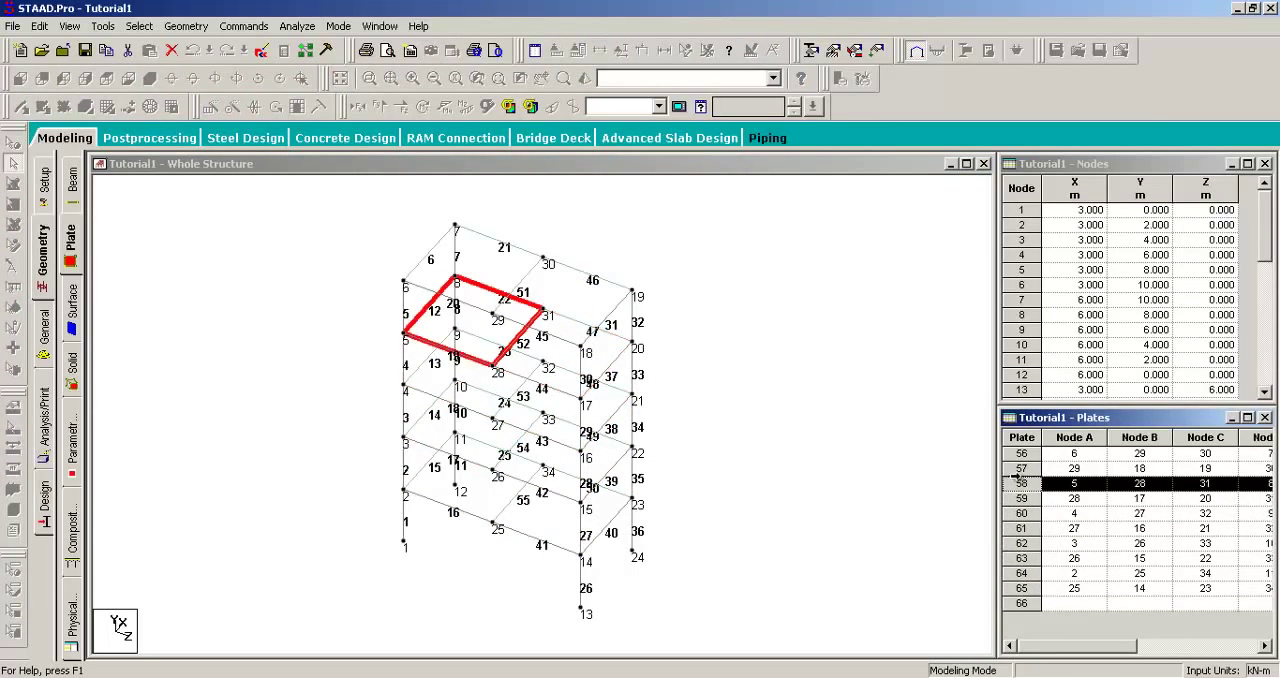
left_click(1017, 468)
left_click(1016, 453)
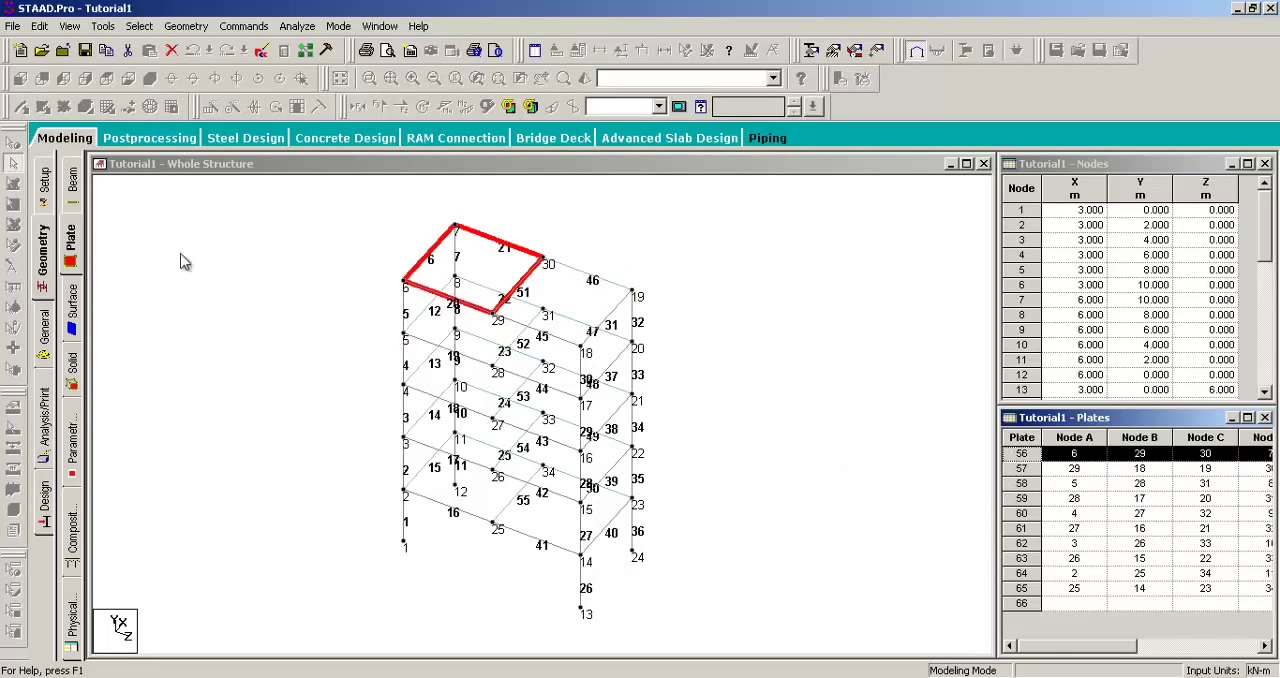
Step: Open the Beams table and highlight beams 55 up to 48 in the model, finishing with beam 55
left_click(72, 180)
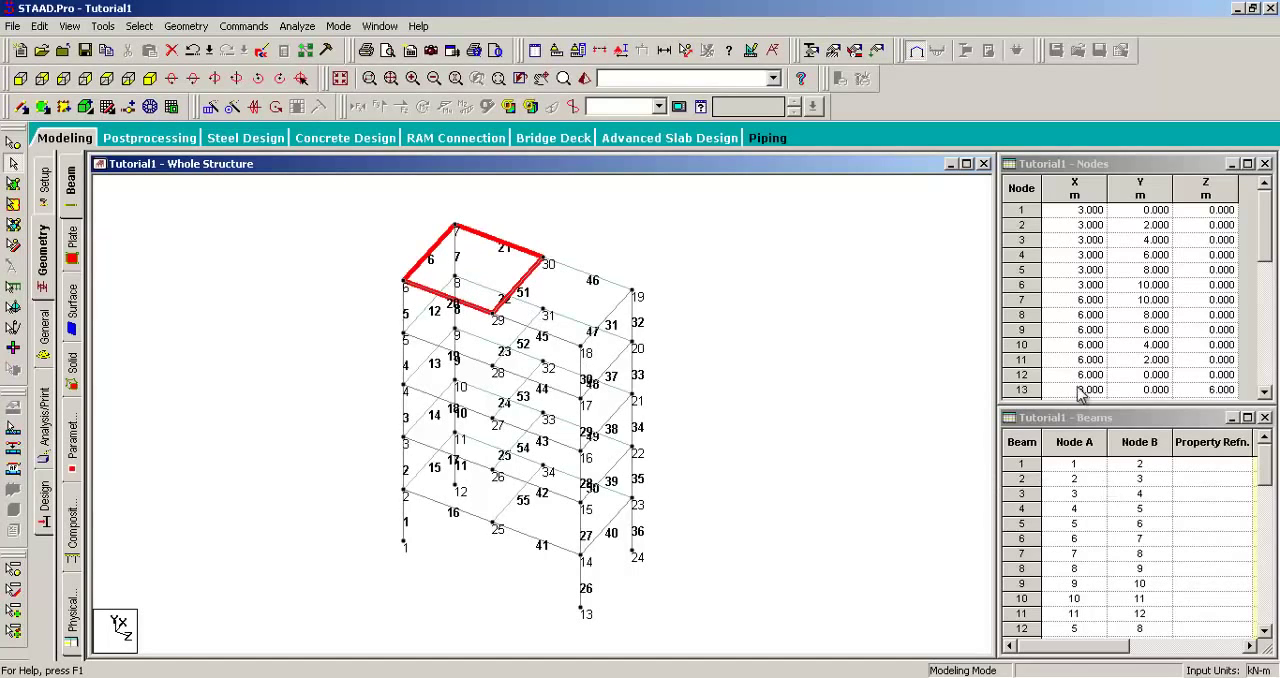
left_click_drag(1265, 479, 1263, 631)
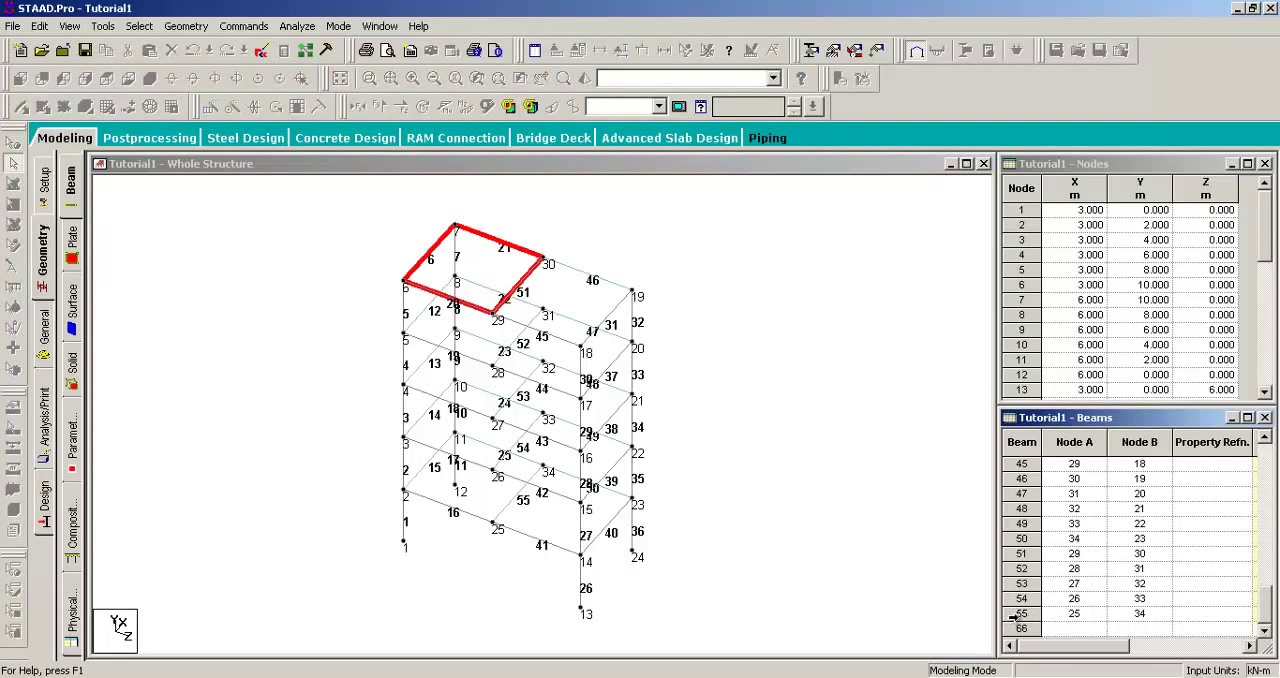
left_click(1018, 615)
left_click(1018, 598)
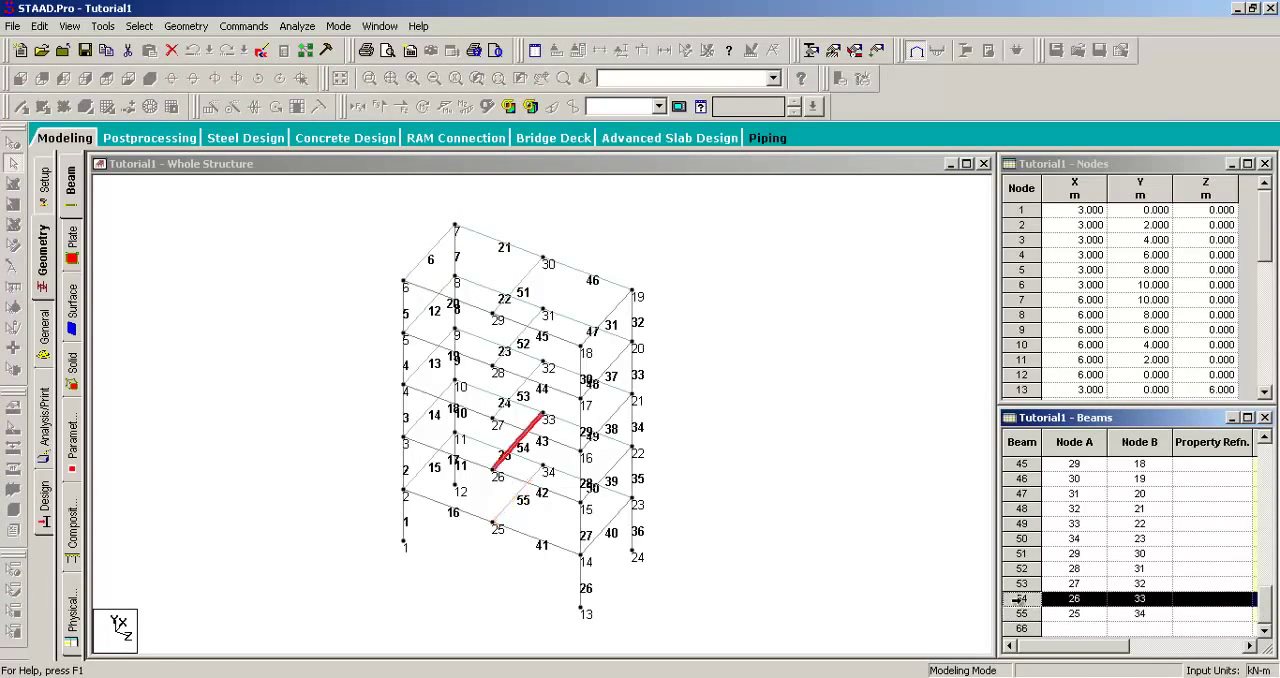
left_click(1018, 583)
left_click(1018, 568)
left_click(1018, 553)
left_click(1017, 535)
left_click(1018, 509)
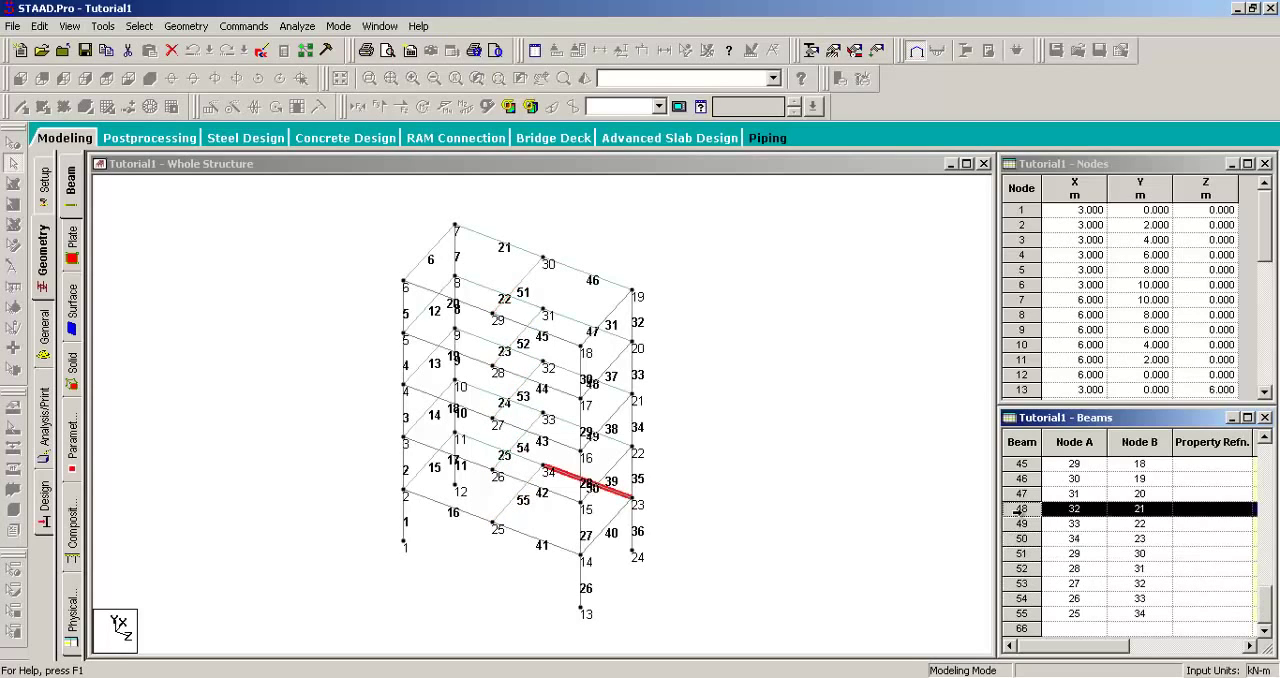
left_click(1018, 524)
left_click(1020, 614)
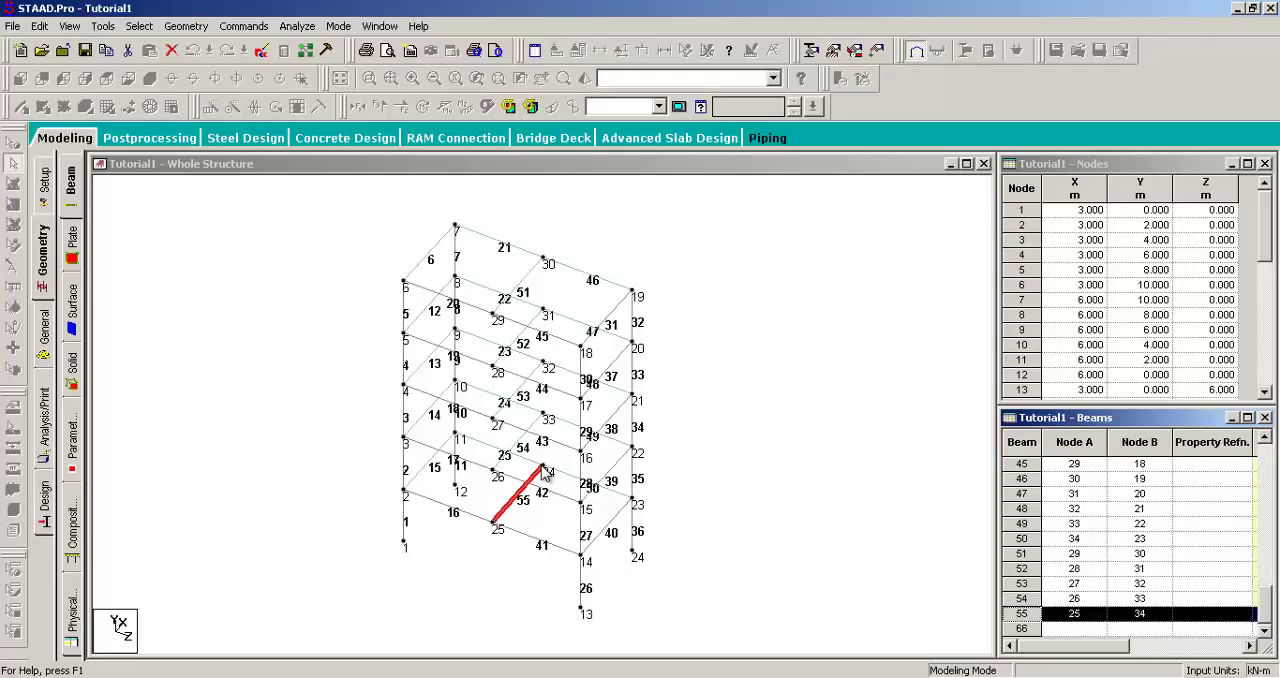
Step: Open the General property page for section assignments
left_click(43, 330)
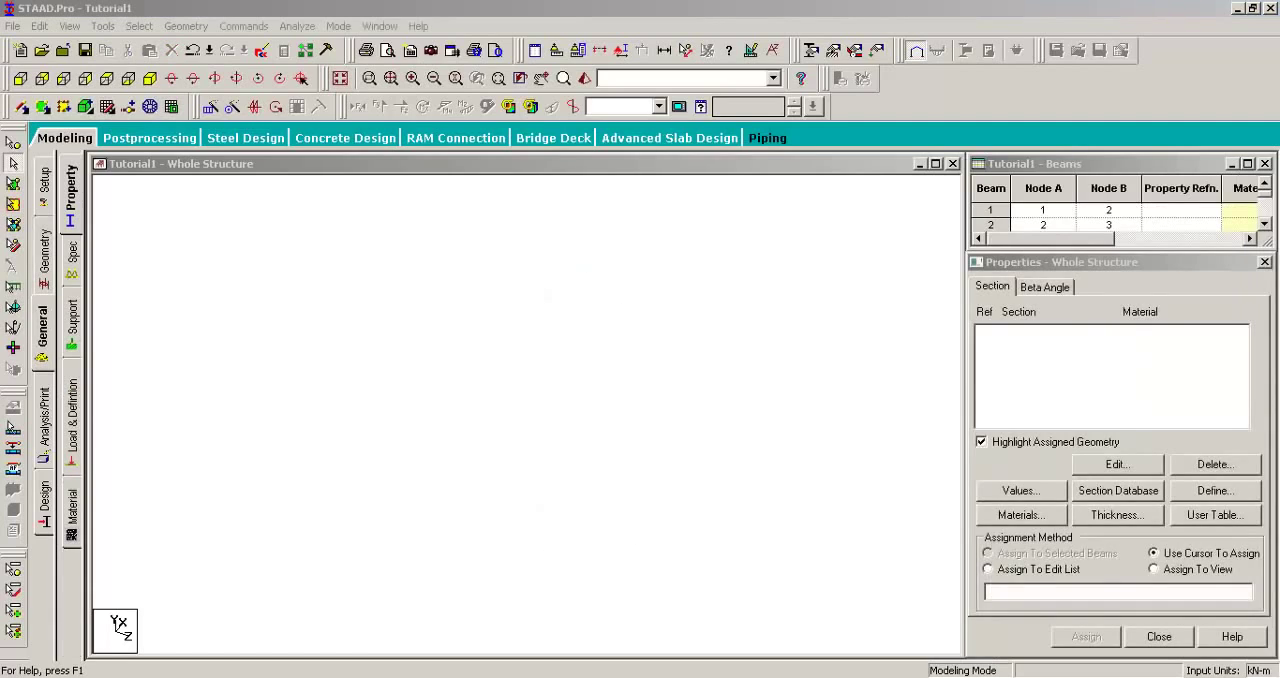